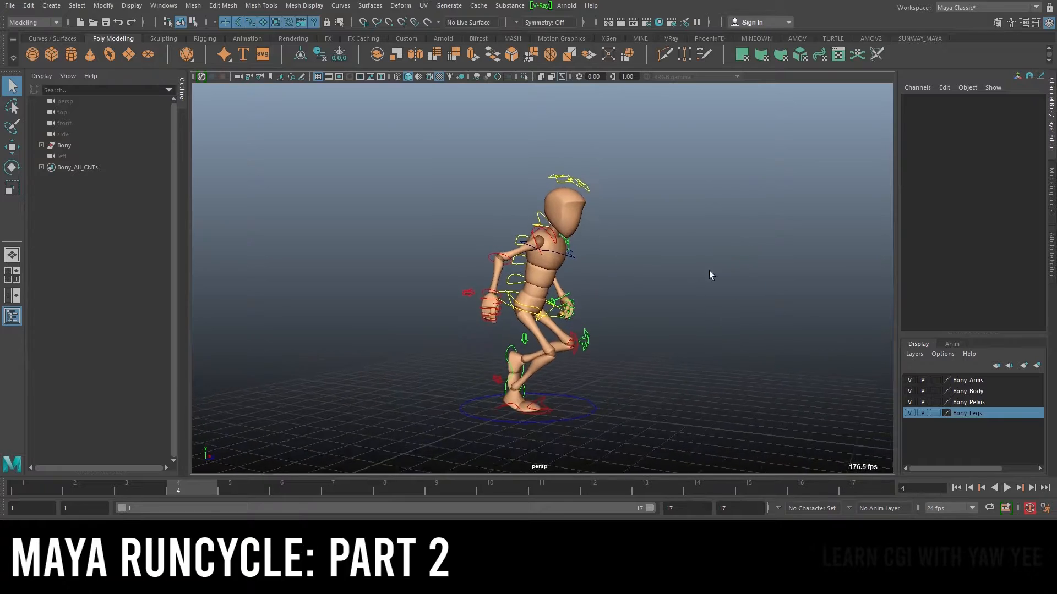
# Play back the existing run cycle animation to review the character's motion
pyautogui.keyDown('alt'); pyautogui.moveTo(514, 284); pyautogui.dragTo(661, 300); pyautogui.keyUp('alt')
pyautogui.scroll(3, 661, 300)
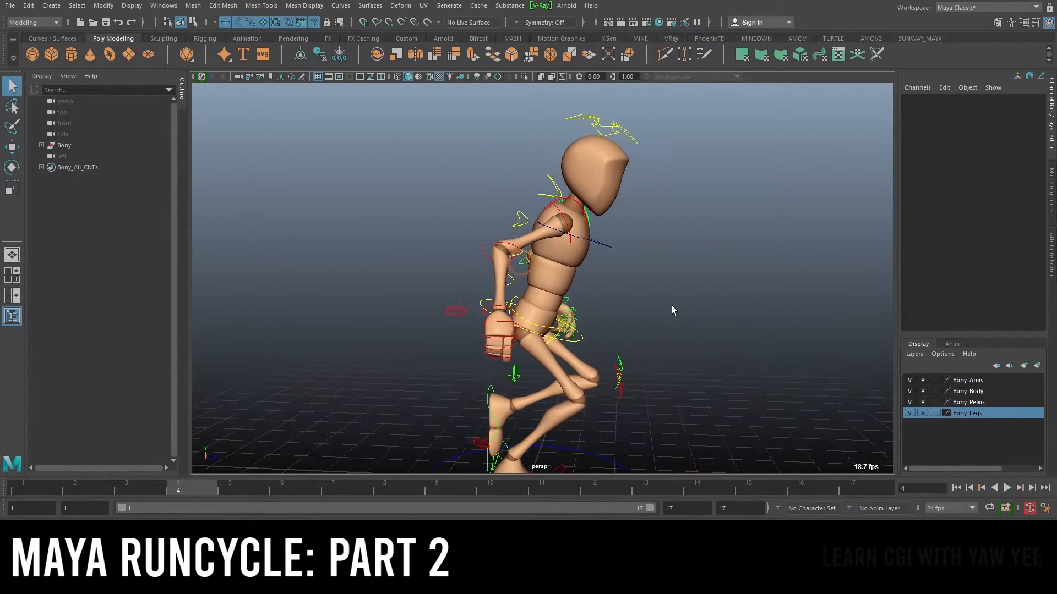
pyautogui.keyDown('alt'); pyautogui.moveTo(661, 299); pyautogui.dragTo(603, 251, button='middle'); pyautogui.keyUp('alt')
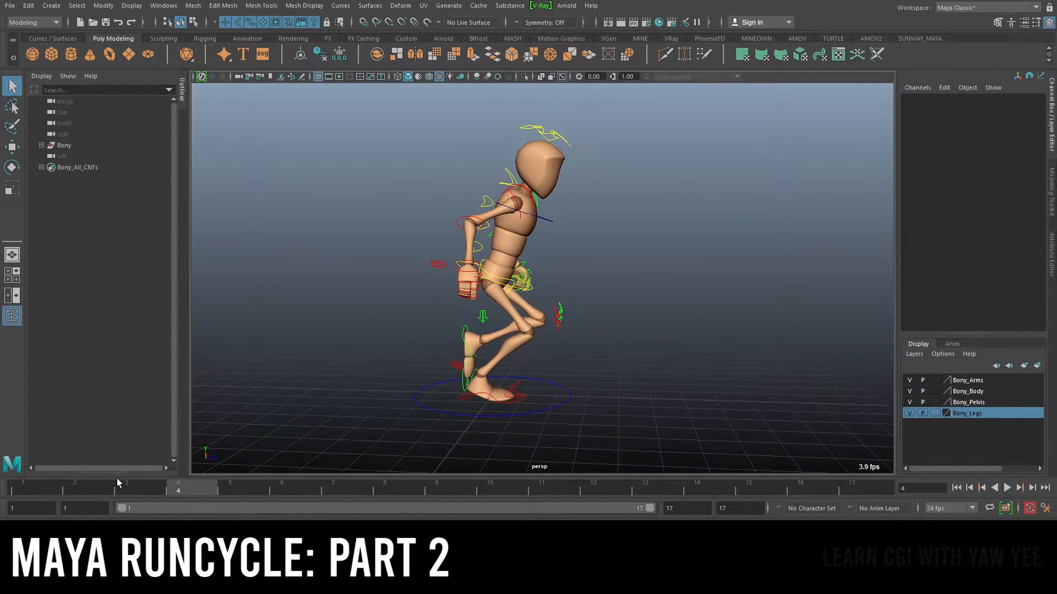
pyautogui.hotkey('alt', 'v')
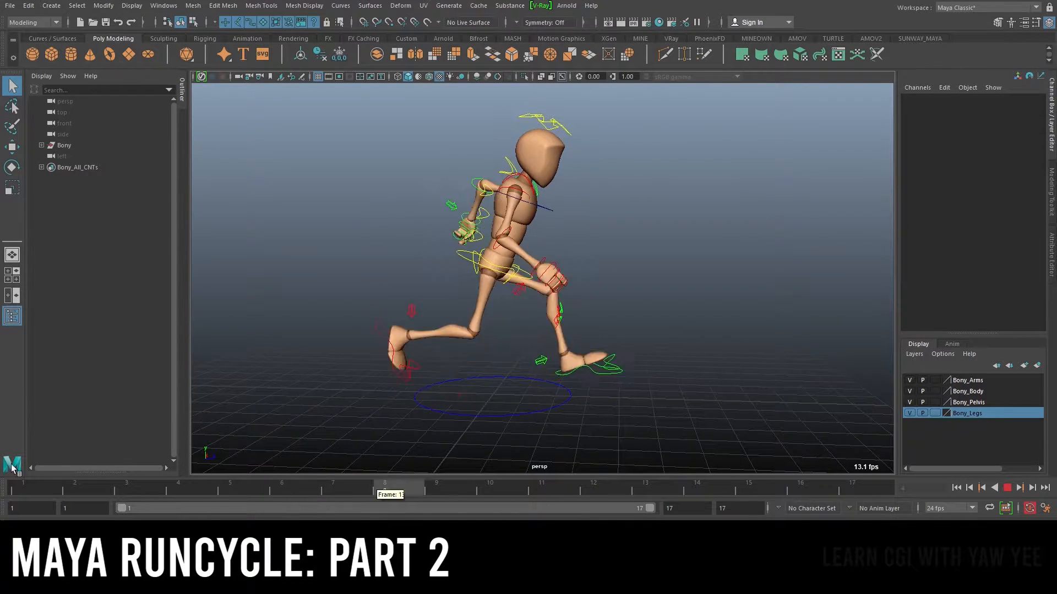
pyautogui.hotkey('alt', 'v')
# Examine the character's running pose from behind and from the front
pyautogui.keyDown('alt'); pyautogui.moveTo(543, 202); pyautogui.dragTo(623, 212); pyautogui.keyUp('alt')
pyautogui.keyDown('alt'); pyautogui.moveTo(623, 215); pyautogui.dragTo(774, 309, button='right'); pyautogui.keyUp('alt')
pyautogui.keyDown('alt'); pyautogui.moveTo(573, 234); pyautogui.dragTo(622, 242); pyautogui.keyUp('alt')
pyautogui.keyDown('alt'); pyautogui.moveTo(622, 242); pyautogui.dragTo(539, 209, button='right'); pyautogui.keyUp('alt')
pyautogui.keyDown('alt'); pyautogui.moveTo(549, 211); pyautogui.dragTo(547, 234); pyautogui.keyUp('alt')
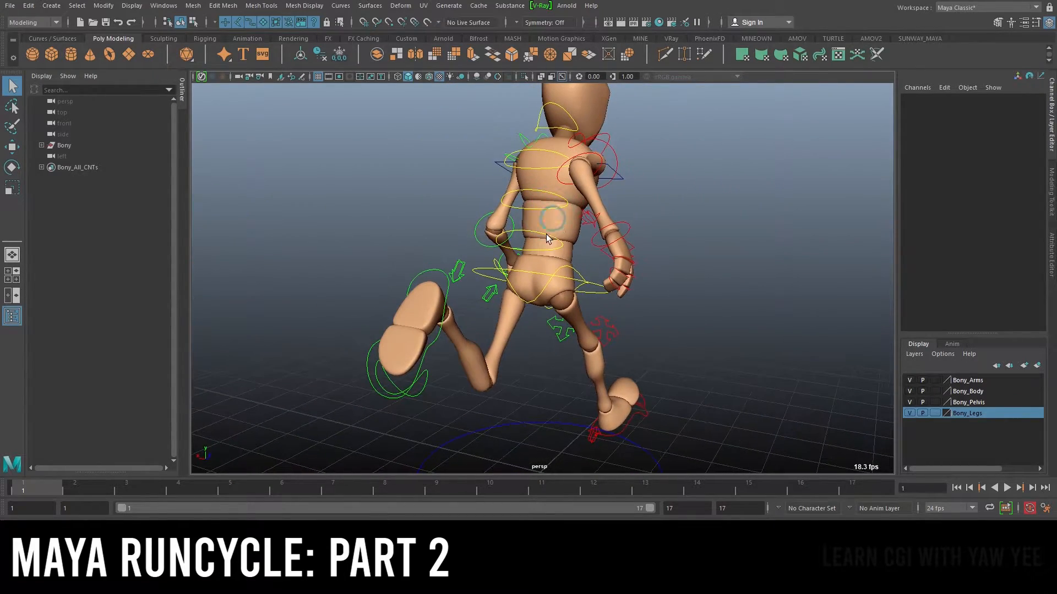
pyautogui.keyDown('alt'); pyautogui.moveTo(658, 170); pyautogui.dragTo(533, 135); pyautogui.keyUp('alt')
pyautogui.keyDown('alt'); pyautogui.moveTo(674, 256); pyautogui.dragTo(589, 223, button='right'); pyautogui.keyUp('alt')
pyautogui.keyDown('alt'); pyautogui.moveTo(782, 274); pyautogui.dragTo(576, 267); pyautogui.keyUp('alt')
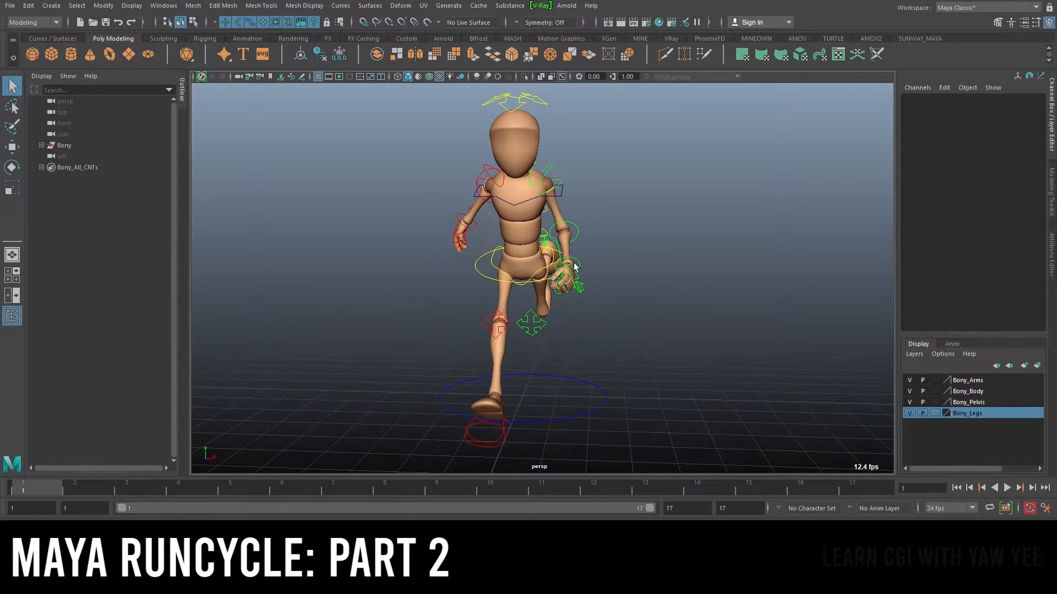
pyautogui.keyDown('alt'); pyautogui.moveTo(568, 354); pyautogui.dragTo(600, 328, button='middle'); pyautogui.keyUp('alt')
# Go to frame 1 and select the main hip control
pyautogui.moveTo(50, 490)
pyautogui.mouseDown()
pyautogui.moveTo(872, 494)
pyautogui.moveTo(37, 477)
pyautogui.mouseUp()
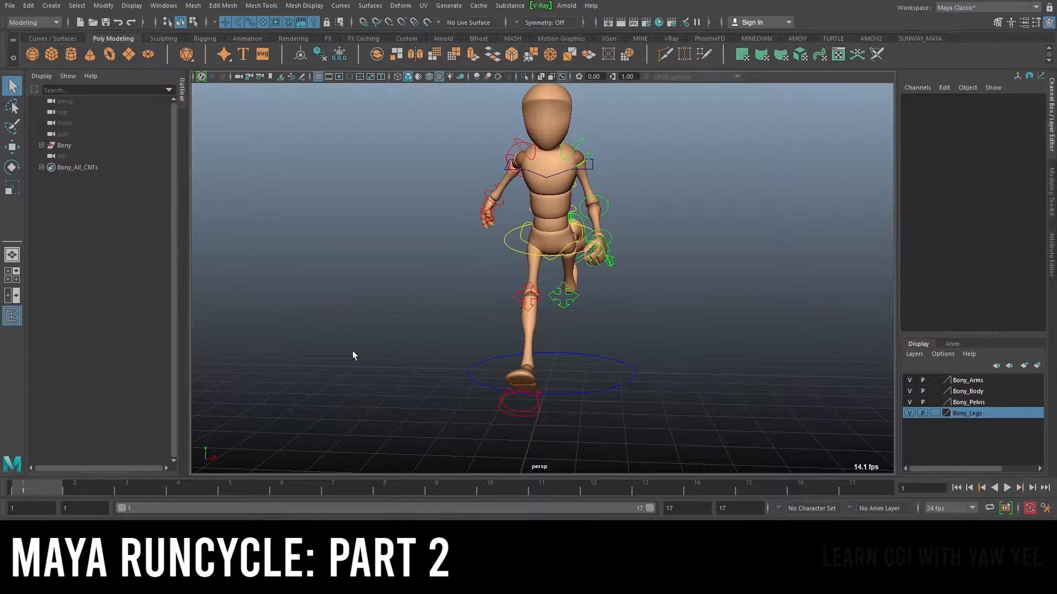
pyautogui.click(524, 240)
pyautogui.keyDown('alt'); pyautogui.moveTo(515, 231); pyautogui.dragTo(645, 207, button='right'); pyautogui.keyUp('alt')
pyautogui.click(502, 239)
pyautogui.keyDown('alt'); pyautogui.moveTo(590, 242); pyautogui.dragTo(638, 230, button='right'); pyautogui.keyUp('alt')
pyautogui.keyDown('alt'); pyautogui.moveTo(495, 220); pyautogui.dragTo(528, 216); pyautogui.keyUp('alt')
pyautogui.click(503, 221)
pyautogui.keyDown('alt'); pyautogui.moveTo(745, 229); pyautogui.dragTo(622, 237, button='right'); pyautogui.keyUp('alt')
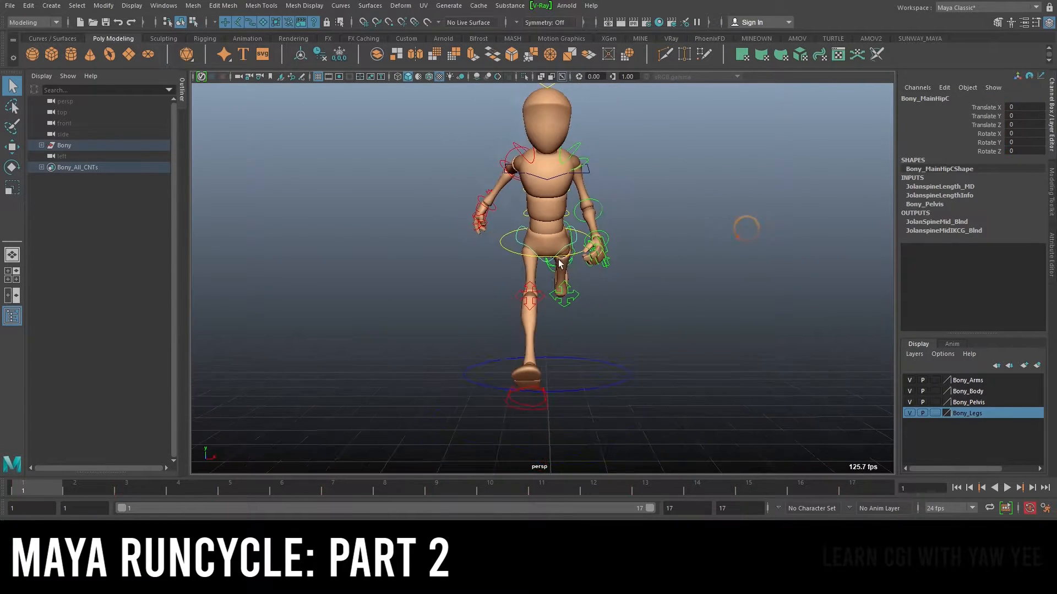
# Try rotating the main hip control to twist the pelvis
pyautogui.keyDown('alt'); pyautogui.moveTo(548, 245); pyautogui.dragTo(597, 260); pyautogui.keyUp('alt')
pyautogui.keyDown('alt'); pyautogui.moveTo(703, 256); pyautogui.dragTo(690, 252); pyautogui.keyUp('alt')
pyautogui.keyDown('alt'); pyautogui.moveTo(353, 203); pyautogui.dragTo(448, 260, button='right'); pyautogui.keyUp('alt')
pyautogui.keyDown('alt'); pyautogui.moveTo(448, 259); pyautogui.dragTo(578, 309); pyautogui.keyUp('alt')
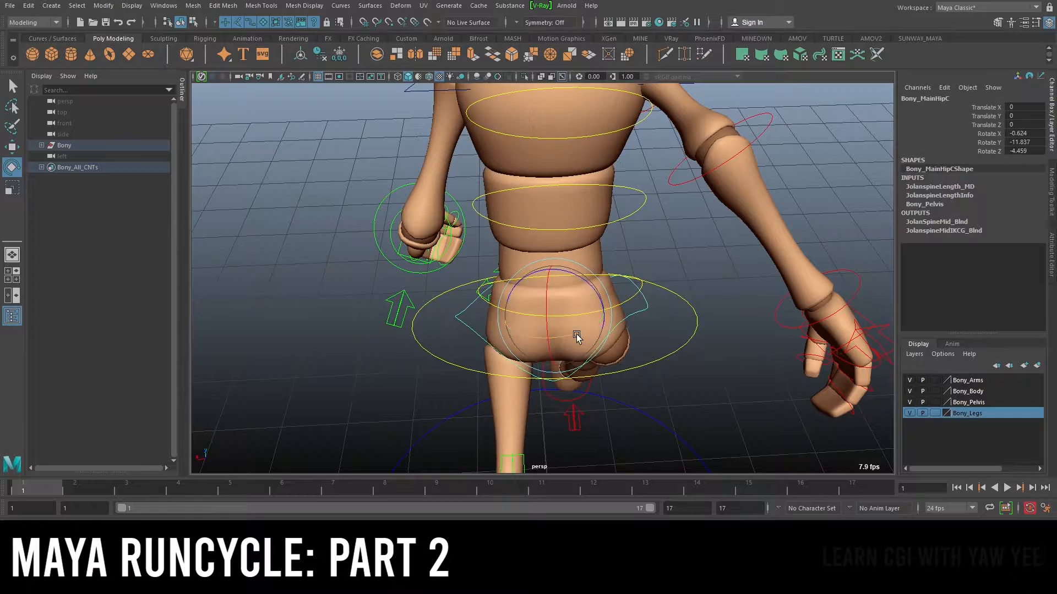
pyautogui.keyDown('alt'); pyautogui.moveTo(590, 337); pyautogui.dragTo(601, 221); pyautogui.keyUp('alt')
pyautogui.hotkey('ctrl', 'z')
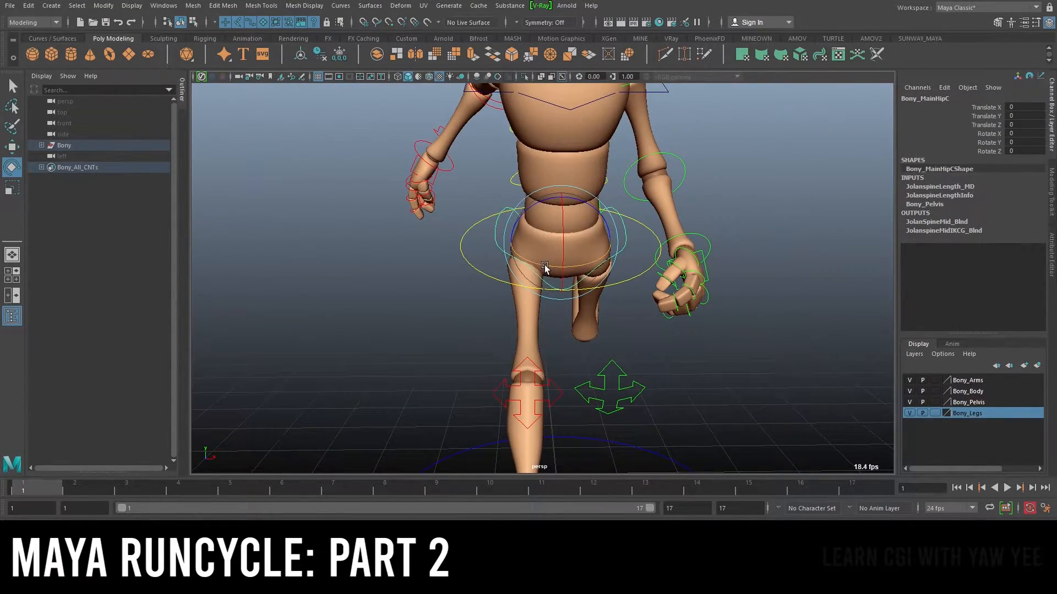
# Try further rotations of the hip control, undoing each attempt
pyautogui.moveTo(567, 268); pyautogui.dragTo(680, 254)
pyautogui.hotkey('ctrl', 'z')
pyautogui.scroll(-2, 602, 252)
pyautogui.scroll(1, 590, 260)
pyautogui.keyDown('alt'); pyautogui.moveTo(589, 259); pyautogui.dragTo(527, 228); pyautogui.keyUp('alt')
pyautogui.hotkey('ctrl', 'z')
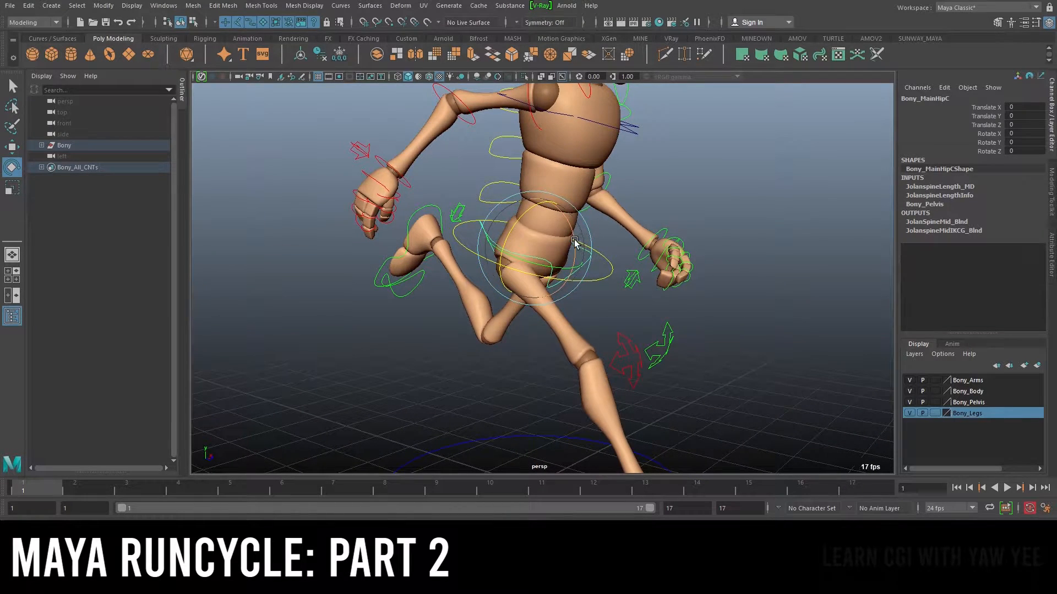
pyautogui.moveTo(574, 241); pyautogui.dragTo(576, 246)
pyautogui.hotkey('ctrl', 'z')
# Try more hip control rotations from a side angle, undoing them
pyautogui.keyDown('alt'); pyautogui.moveTo(471, 274); pyautogui.dragTo(517, 235); pyautogui.keyUp('alt')
pyautogui.keyDown('alt'); pyautogui.moveTo(517, 235); pyautogui.dragTo(540, 243, button='right'); pyautogui.keyUp('alt')
pyautogui.keyDown('alt'); pyautogui.moveTo(545, 246); pyautogui.dragTo(548, 259, button='middle'); pyautogui.keyUp('alt')
pyautogui.keyDown('alt'); pyautogui.moveTo(580, 271); pyautogui.dragTo(583, 239); pyautogui.keyUp('alt')
pyautogui.hotkey('ctrl', 'z')
pyautogui.keyDown('alt'); pyautogui.moveTo(546, 224); pyautogui.dragTo(595, 240, button='right'); pyautogui.keyUp('alt')
pyautogui.keyDown('alt'); pyautogui.moveTo(643, 206); pyautogui.dragTo(613, 291, button='middle'); pyautogui.keyUp('alt')
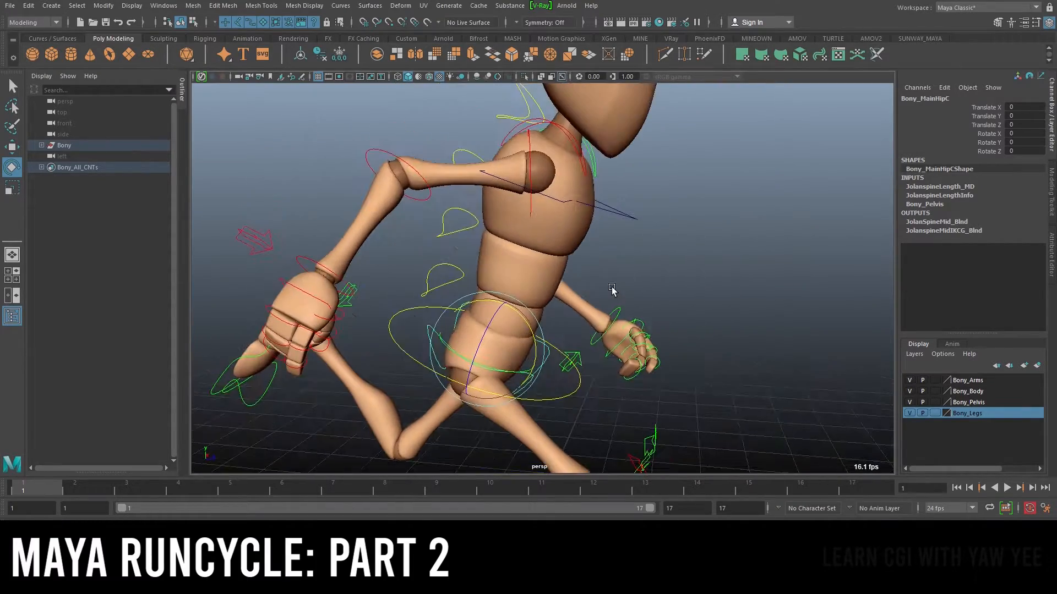
pyautogui.keyDown('alt'); pyautogui.moveTo(612, 290); pyautogui.dragTo(585, 268, button='right'); pyautogui.keyUp('alt')
pyautogui.keyDown('alt'); pyautogui.moveTo(668, 304); pyautogui.dragTo(603, 297); pyautogui.keyUp('alt')
pyautogui.keyDown('alt'); pyautogui.moveTo(783, 260); pyautogui.dragTo(586, 226); pyautogui.keyUp('alt')
pyautogui.hotkey('ctrl', 'z')
pyautogui.keyDown('alt'); pyautogui.moveTo(644, 259); pyautogui.dragTo(456, 257); pyautogui.keyUp('alt')
# Try moving and rotating the upper spine control, undoing the changes
pyautogui.press('w')
pyautogui.keyDown('alt'); pyautogui.moveTo(687, 240); pyautogui.dragTo(604, 229); pyautogui.keyUp('alt')
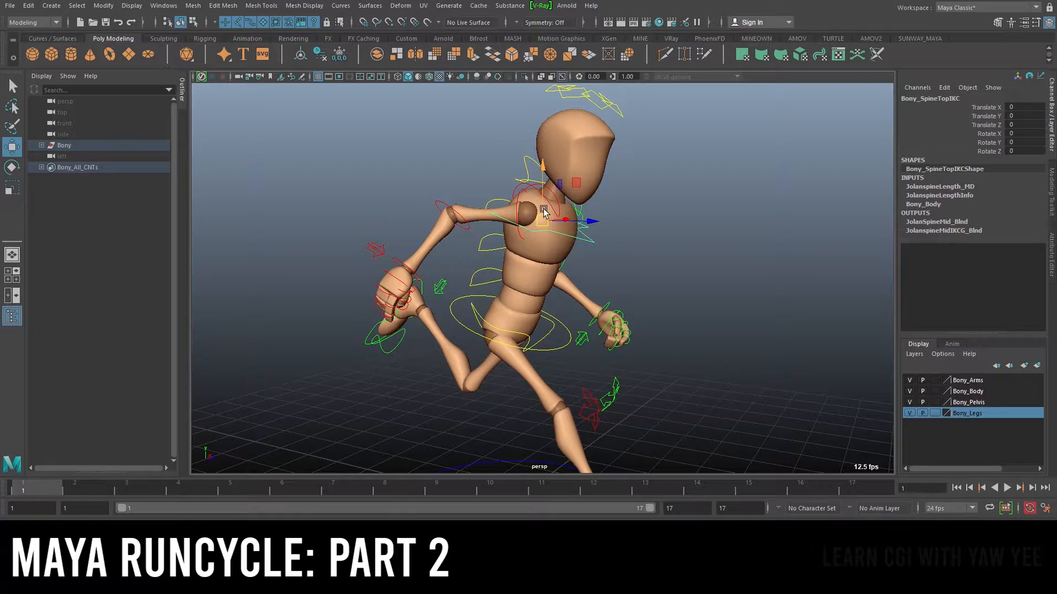
pyautogui.moveTo(540, 217); pyautogui.dragTo(528, 245)
pyautogui.hotkey('ctrl', 'z')
pyautogui.click(469, 280)
pyautogui.keyDown('shift'); pyautogui.click(491, 218); pyautogui.keyUp('shift')
pyautogui.press('e')
pyautogui.hotkey('ctrl', 'z')
pyautogui.moveTo(501, 212)
pyautogui.mouseDown()
pyautogui.moveTo(523, 211)
pyautogui.moveTo(513, 215)
pyautogui.mouseUp()
pyautogui.hotkey('ctrl', 'z')
pyautogui.keyDown('alt'); pyautogui.moveTo(632, 228); pyautogui.dragTo(628, 261, button='middle'); pyautogui.keyUp('alt')
pyautogui.press('q')
pyautogui.keyDown('alt'); pyautogui.moveTo(629, 261); pyautogui.dragTo(615, 221); pyautogui.keyUp('alt')
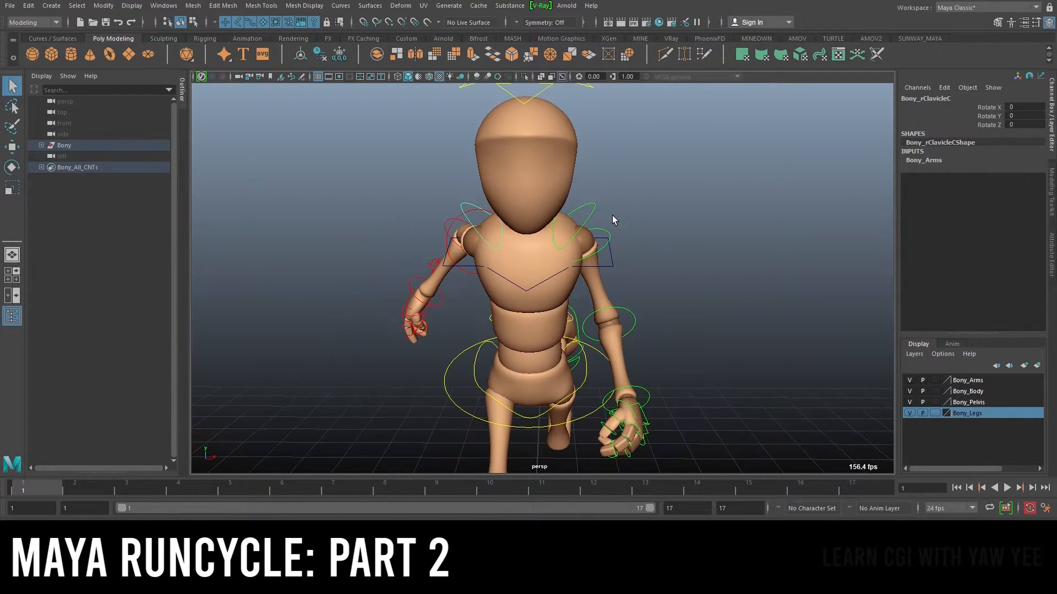
# Select the left clavicle control and rotate it to -5 on Z
pyautogui.click(593, 215)
pyautogui.press('e')
pyautogui.moveTo(521, 218); pyautogui.dragTo(537, 205)
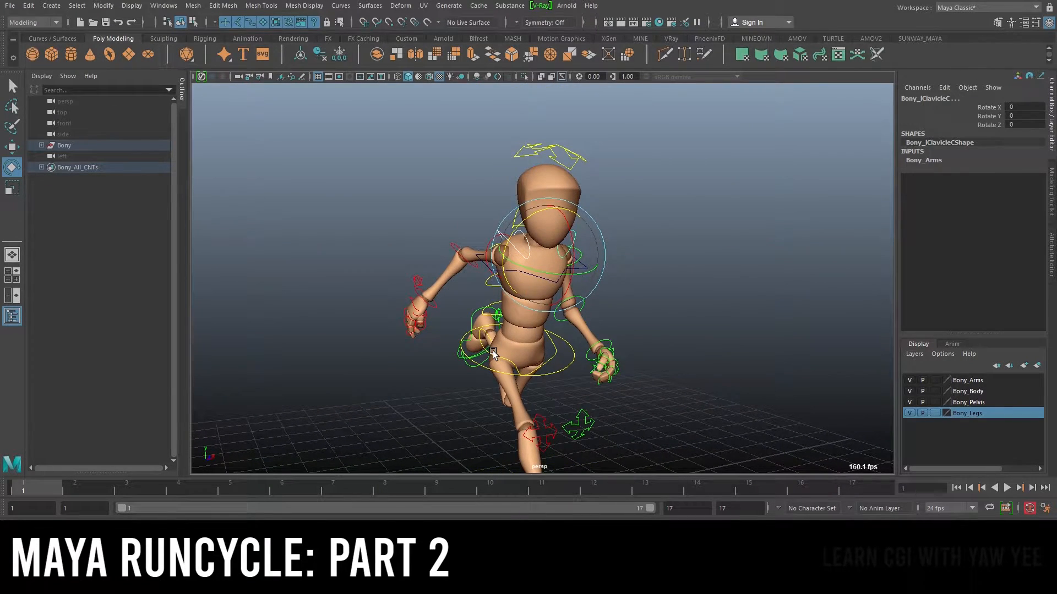
# Select the main hip control and rotate it to 15 degrees on Y at frame 1
pyautogui.click(493, 351)
pyautogui.keyDown('alt'); pyautogui.moveTo(493, 351); pyautogui.dragTo(765, 329); pyautogui.keyUp('alt')
pyautogui.keyDown('alt'); pyautogui.moveTo(639, 298); pyautogui.dragTo(650, 330, button='right'); pyautogui.keyUp('alt')
pyautogui.keyDown('alt'); pyautogui.moveTo(649, 330); pyautogui.dragTo(625, 283, button='middle'); pyautogui.keyUp('alt')
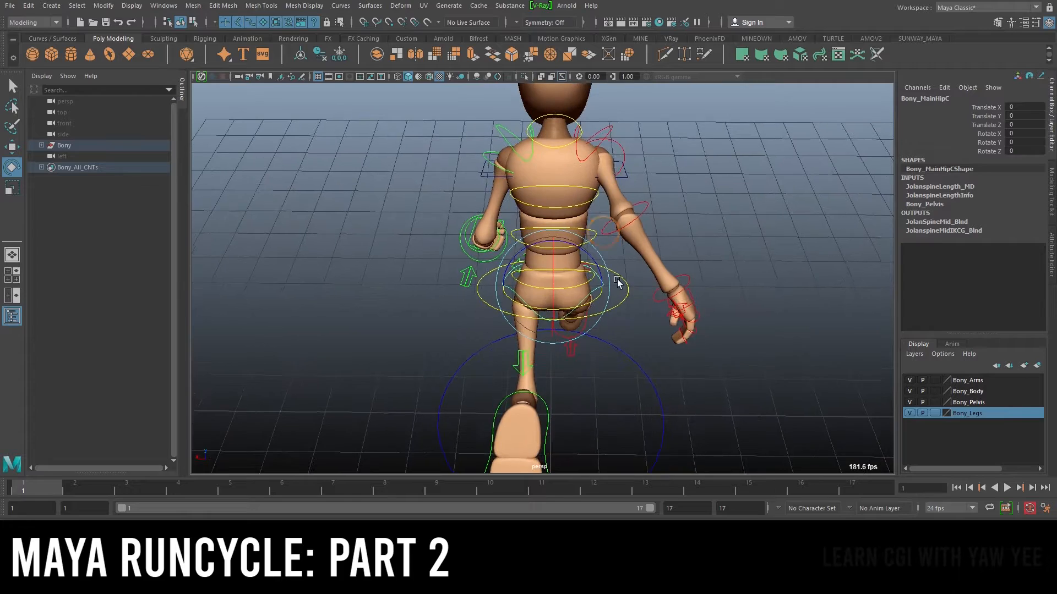
pyautogui.press('e')
pyautogui.moveTo(575, 275)
pyautogui.mouseDown()
pyautogui.moveTo(605, 293)
pyautogui.moveTo(577, 277)
pyautogui.mouseUp()
pyautogui.keyDown('alt'); pyautogui.moveTo(577, 276); pyautogui.dragTo(579, 283, button='right'); pyautogui.keyUp('alt')
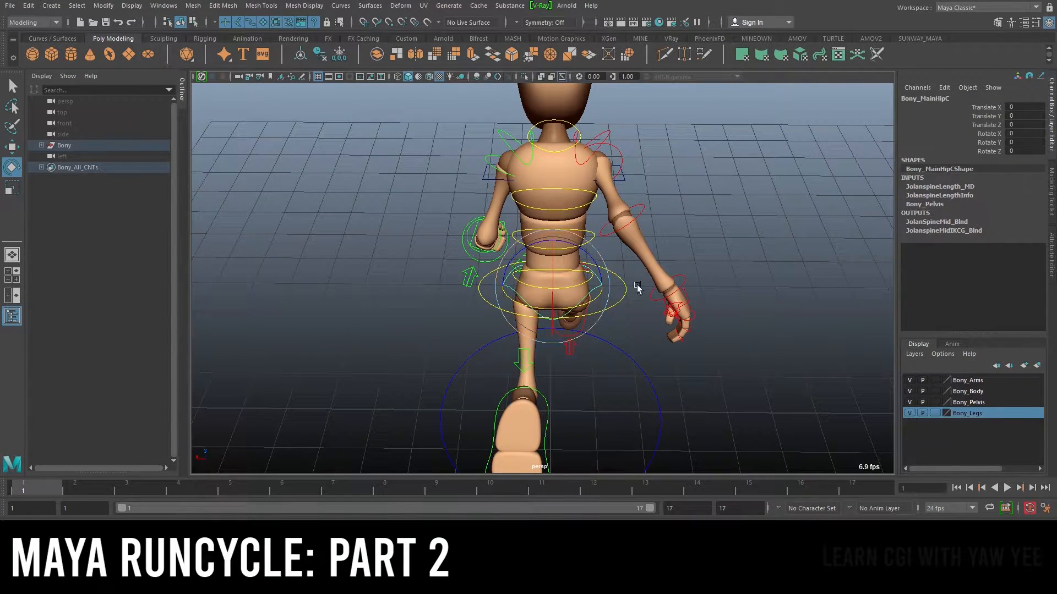
pyautogui.keyDown('alt'); pyautogui.moveTo(634, 286); pyautogui.dragTo(597, 300); pyautogui.keyUp('alt')
pyautogui.keyDown('alt'); pyautogui.moveTo(597, 300); pyautogui.dragTo(640, 295, button='right'); pyautogui.keyUp('alt')
pyautogui.keyDown('alt'); pyautogui.moveTo(640, 295); pyautogui.dragTo(639, 296); pyautogui.keyUp('alt')
pyautogui.keyDown('alt'); pyautogui.moveTo(639, 296); pyautogui.dragTo(631, 259, button='middle'); pyautogui.keyUp('alt')
pyautogui.keyDown('alt'); pyautogui.moveTo(630, 260); pyautogui.dragTo(539, 287); pyautogui.keyUp('alt')
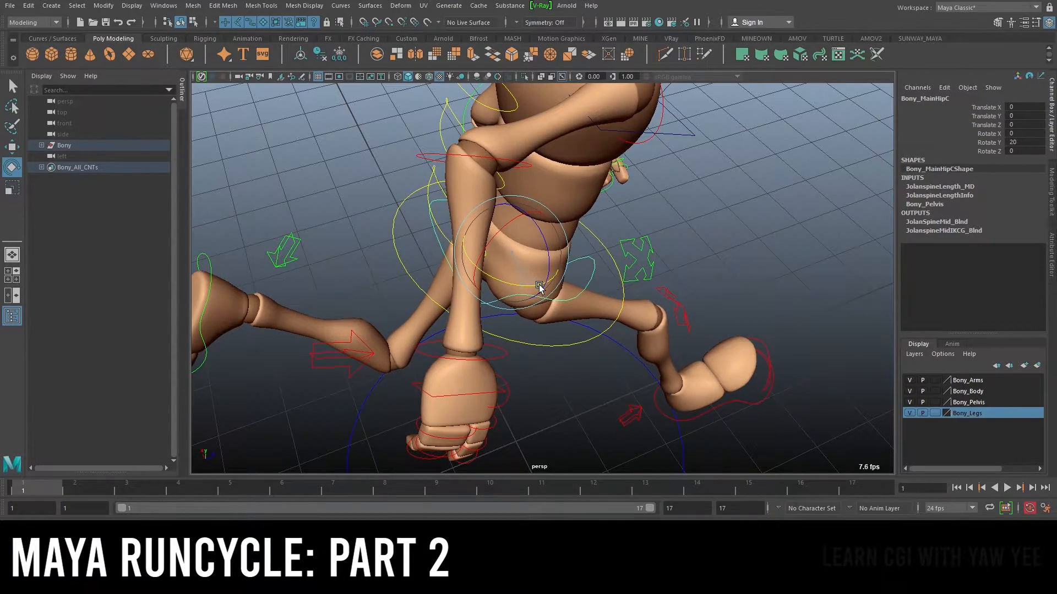
pyautogui.keyDown('alt'); pyautogui.moveTo(704, 275); pyautogui.dragTo(674, 218); pyautogui.keyUp('alt')
pyautogui.hotkey('ctrl', 'z')
pyautogui.keyDown('alt'); pyautogui.moveTo(583, 251); pyautogui.dragTo(583, 206); pyautogui.keyUp('alt')
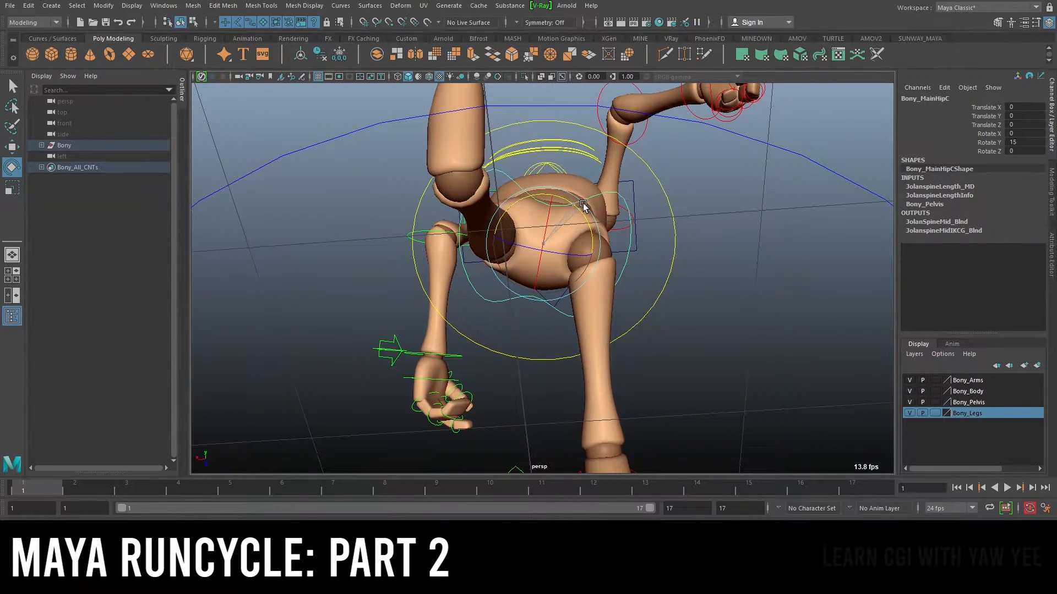
# Set a key on the hip control's Rotate Y channel at frame 1
pyautogui.keyDown('alt'); pyautogui.moveTo(823, 191); pyautogui.dragTo(686, 243); pyautogui.keyUp('alt')
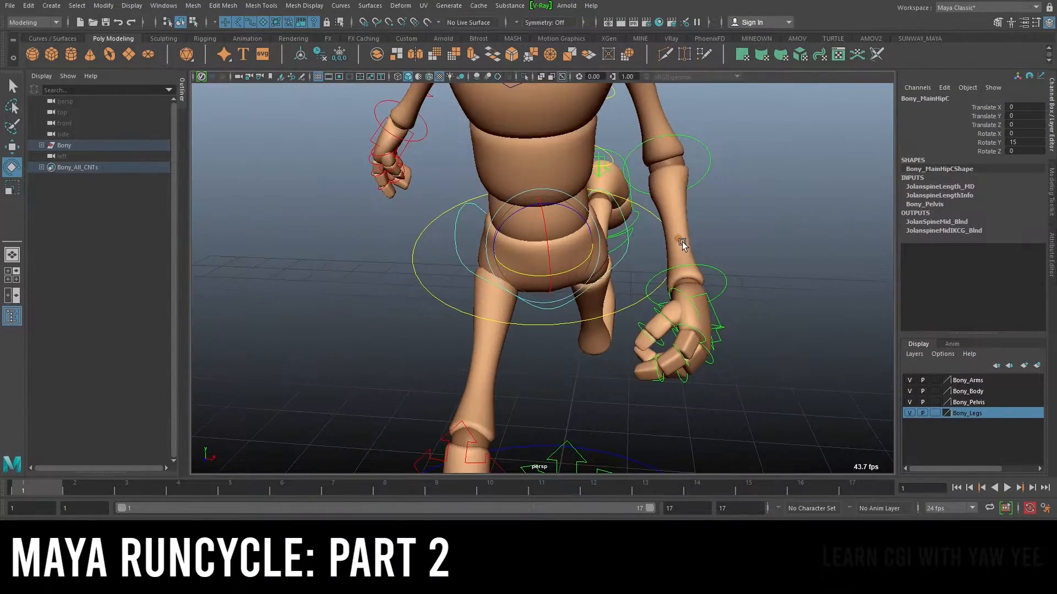
pyautogui.keyDown('alt'); pyautogui.moveTo(686, 243); pyautogui.dragTo(514, 231, button='right'); pyautogui.keyUp('alt')
pyautogui.keyDown('alt'); pyautogui.moveTo(514, 231); pyautogui.dragTo(695, 238); pyautogui.keyUp('alt')
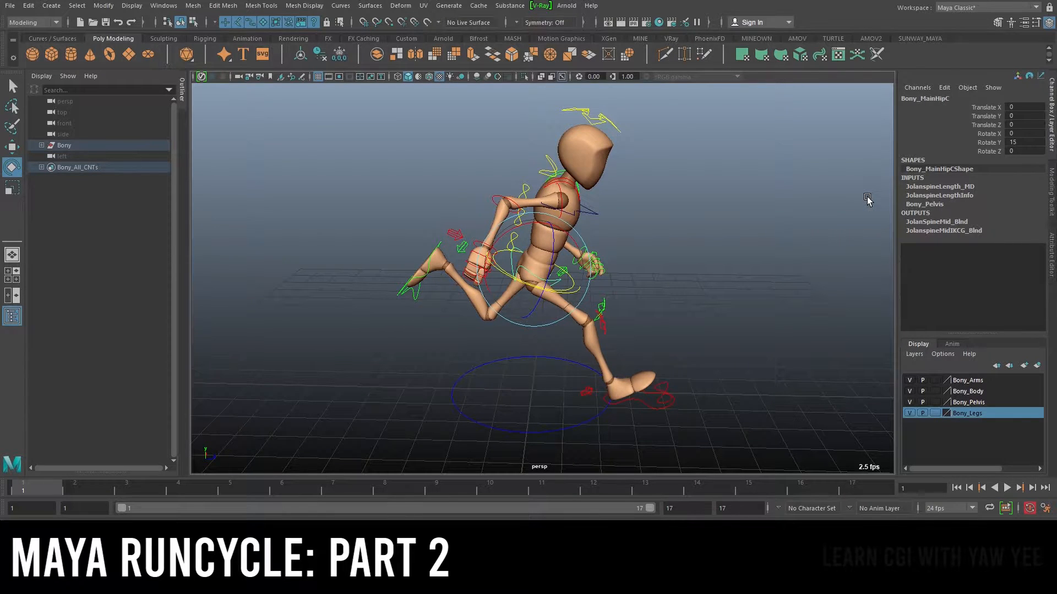
pyautogui.keyDown('alt'); pyautogui.moveTo(868, 200); pyautogui.dragTo(900, 199, button='right'); pyautogui.keyUp('alt')
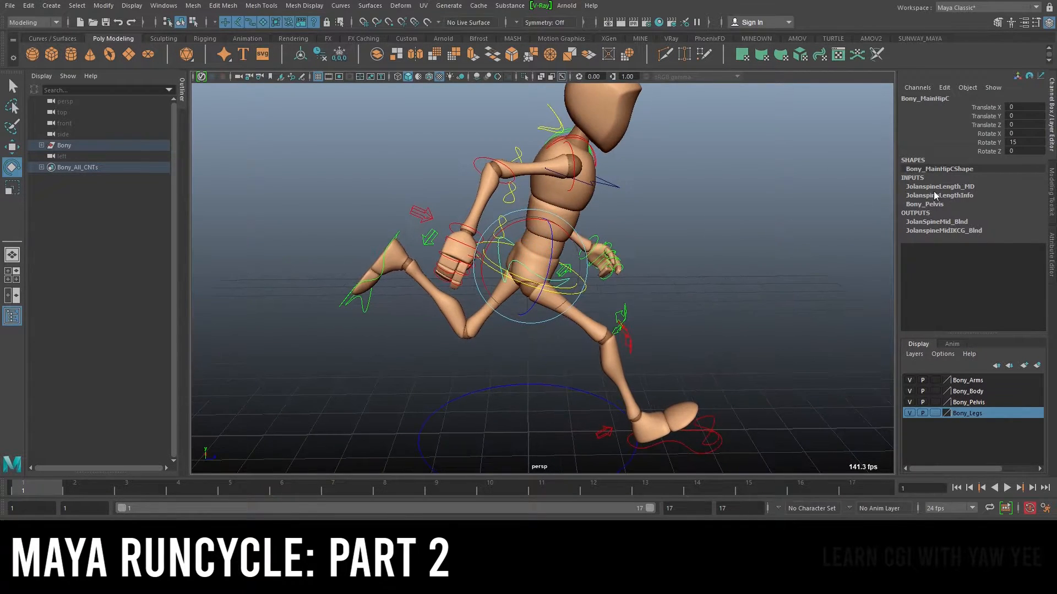
pyautogui.rightClick(994, 146)
pyautogui.click(971, 169)
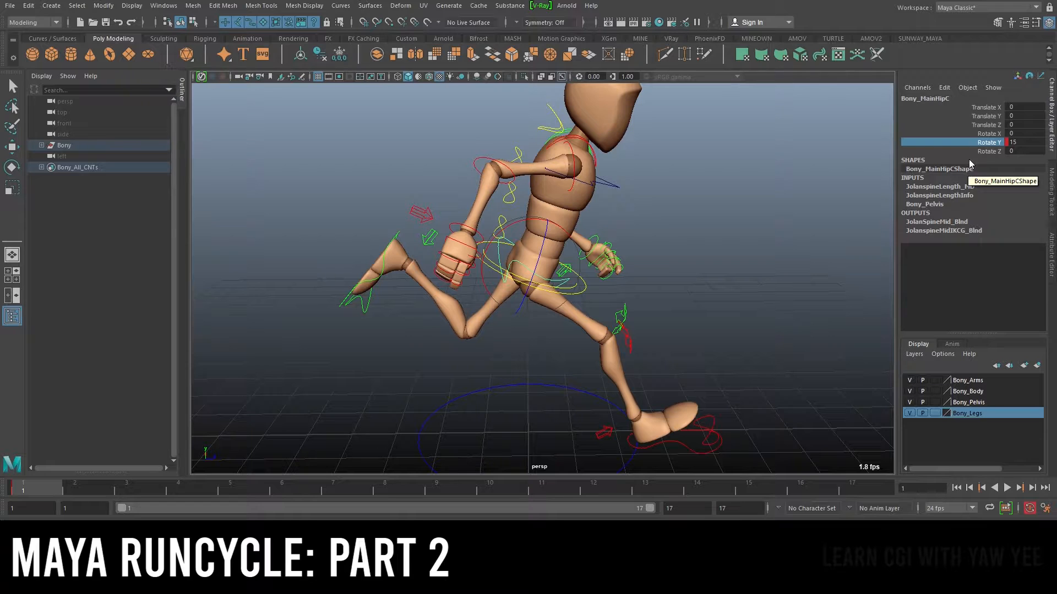
pyautogui.rightClick(969, 147)
pyautogui.click(954, 165)
# Go to frame 17 and key the hip control's Rotate Y channel
pyautogui.keyDown('alt'); pyautogui.moveTo(691, 246); pyautogui.dragTo(642, 269, button='right'); pyautogui.keyUp('alt')
pyautogui.moveTo(568, 498); pyautogui.dragTo(862, 492)
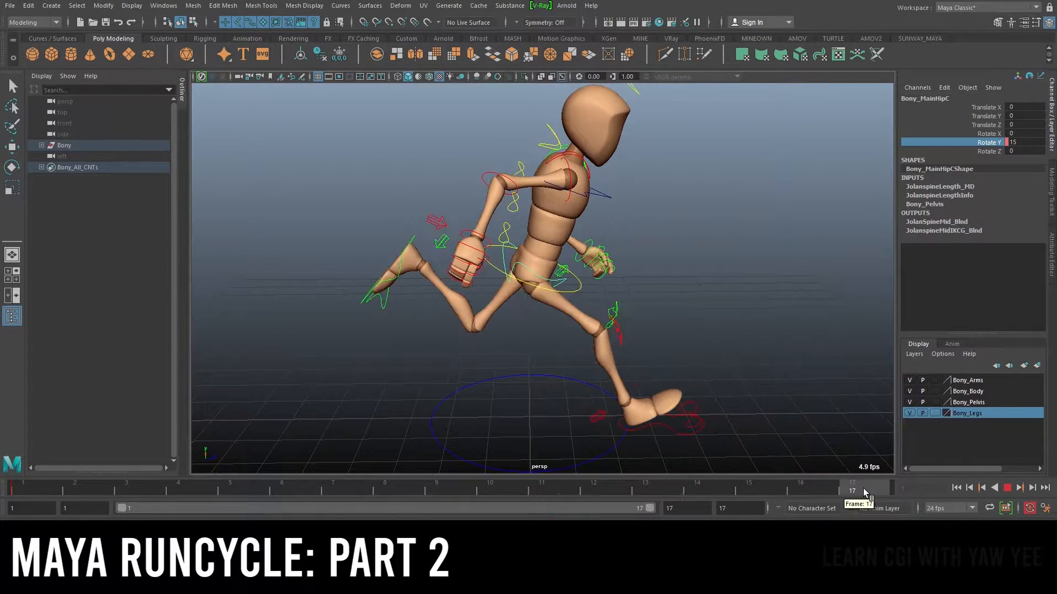
pyautogui.keyDown('alt'); pyautogui.moveTo(603, 277); pyautogui.dragTo(620, 270, button='right'); pyautogui.keyUp('alt')
pyautogui.rightClick(986, 146)
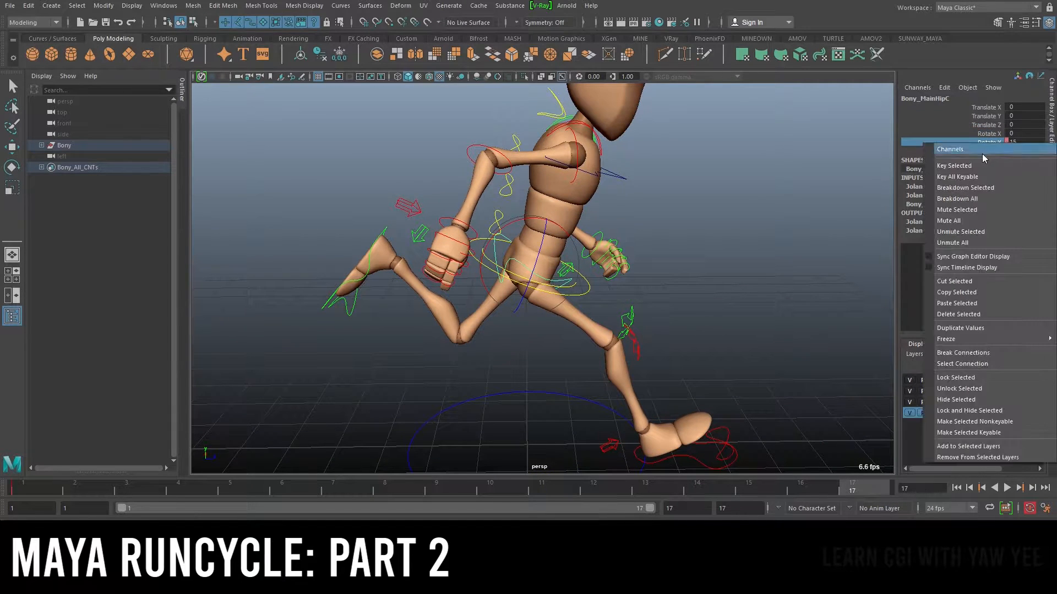
pyautogui.click(973, 166)
# Go to frame 9 and set the hip control's Rotate Y to -15
pyautogui.keyDown('alt'); pyautogui.moveTo(715, 214); pyautogui.dragTo(718, 395, button='right'); pyautogui.keyUp('alt')
pyautogui.moveTo(622, 486); pyautogui.dragTo(444, 490)
pyautogui.keyDown('alt'); pyautogui.moveTo(717, 302); pyautogui.dragTo(590, 273); pyautogui.keyUp('alt')
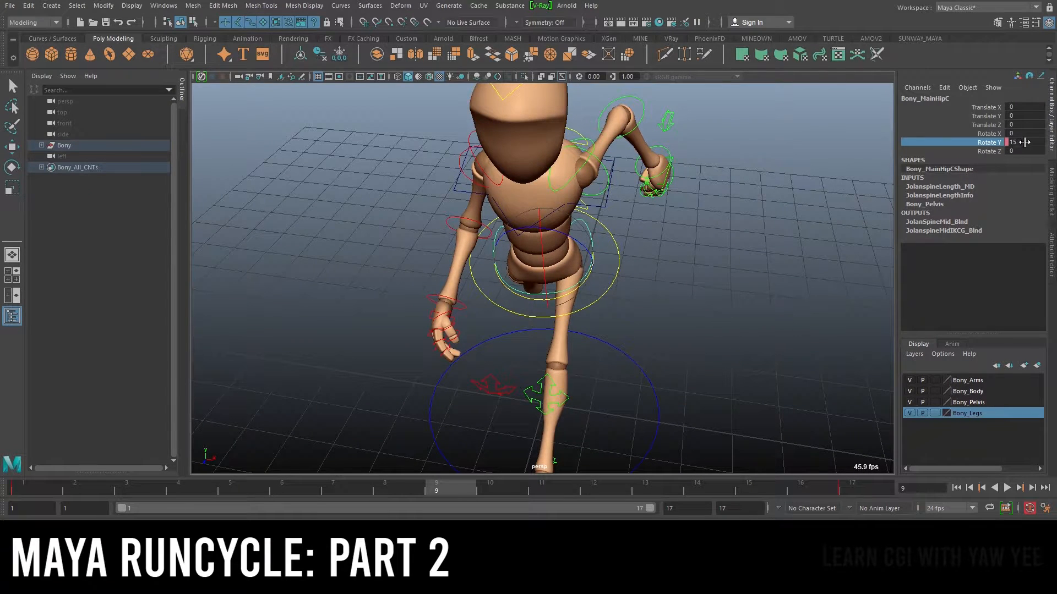
pyautogui.write('5')
pyautogui.press('Return')
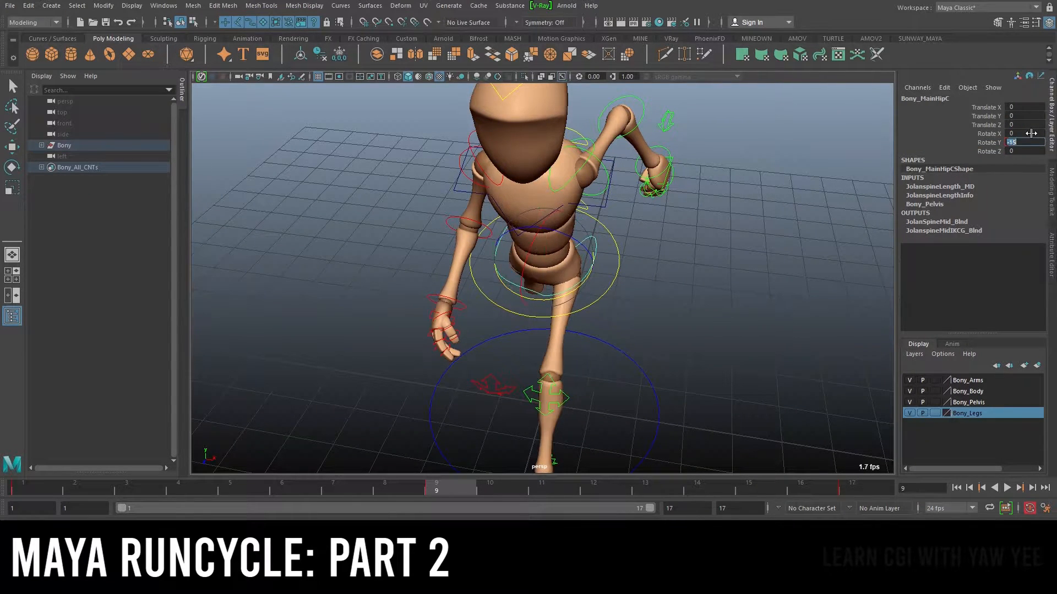
# Key the hip control's Rotate Y channel at frame 9
pyautogui.keyDown('alt'); pyautogui.moveTo(630, 271); pyautogui.dragTo(495, 259); pyautogui.keyUp('alt')
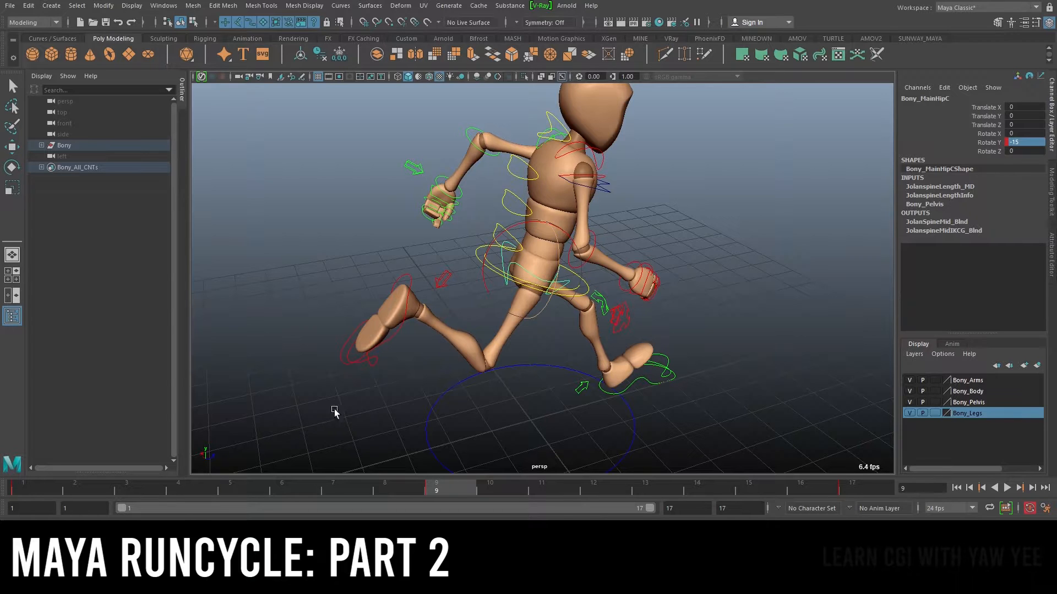
pyautogui.keyDown('alt'); pyautogui.moveTo(320, 420); pyautogui.dragTo(590, 305); pyautogui.keyUp('alt')
pyautogui.rightClick(995, 146)
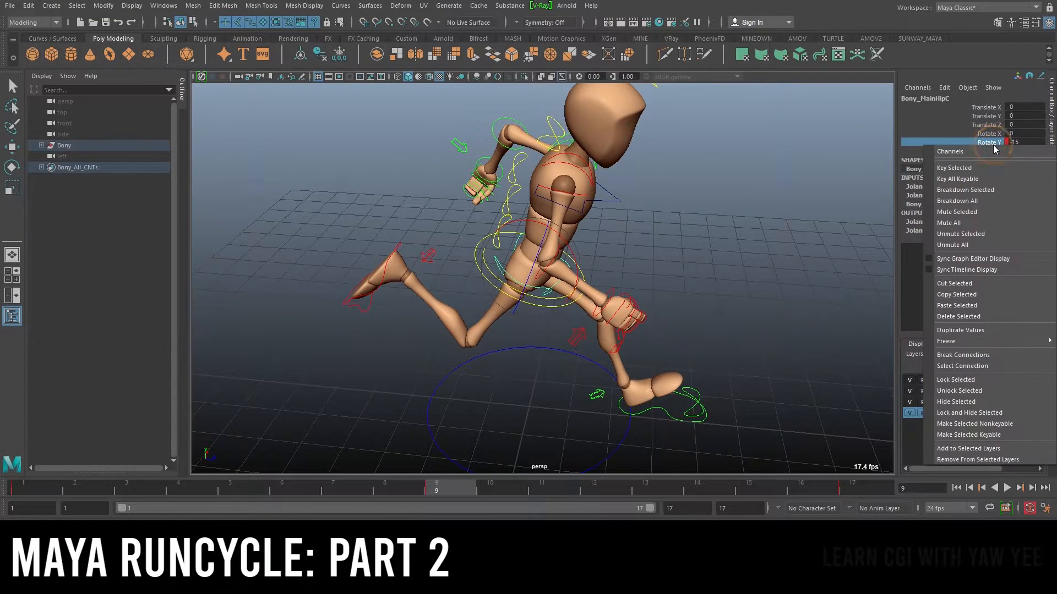
pyautogui.click(679, 262)
# Review the hip swing from several angles and play back the animation
pyautogui.scroll(-1, 679, 263)
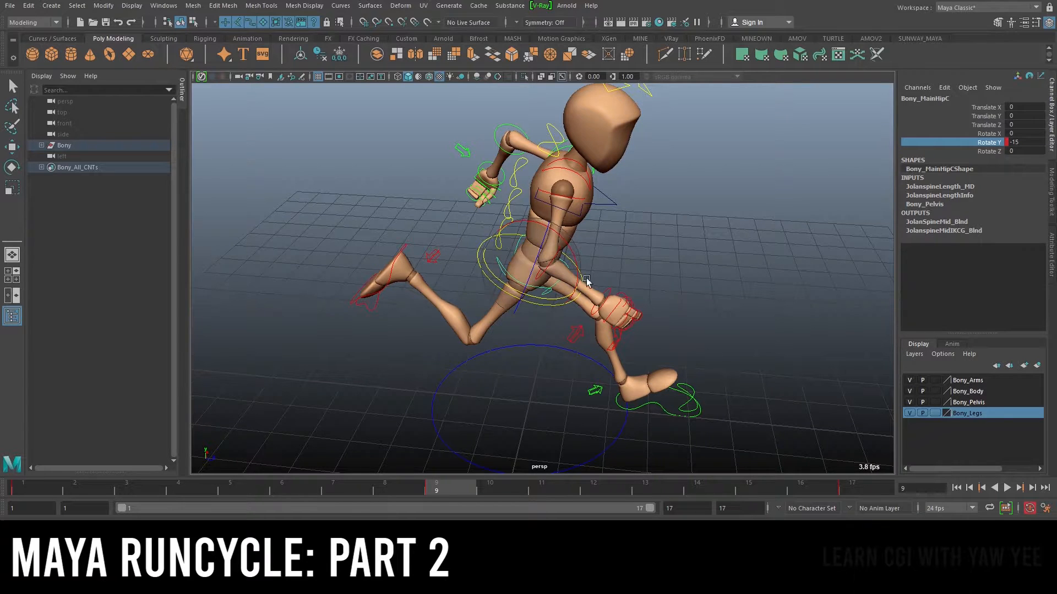
pyautogui.keyDown('alt'); pyautogui.moveTo(691, 286); pyautogui.dragTo(542, 253); pyautogui.keyUp('alt')
pyautogui.keyDown('alt'); pyautogui.moveTo(542, 253); pyautogui.dragTo(625, 260, button='right'); pyautogui.keyUp('alt')
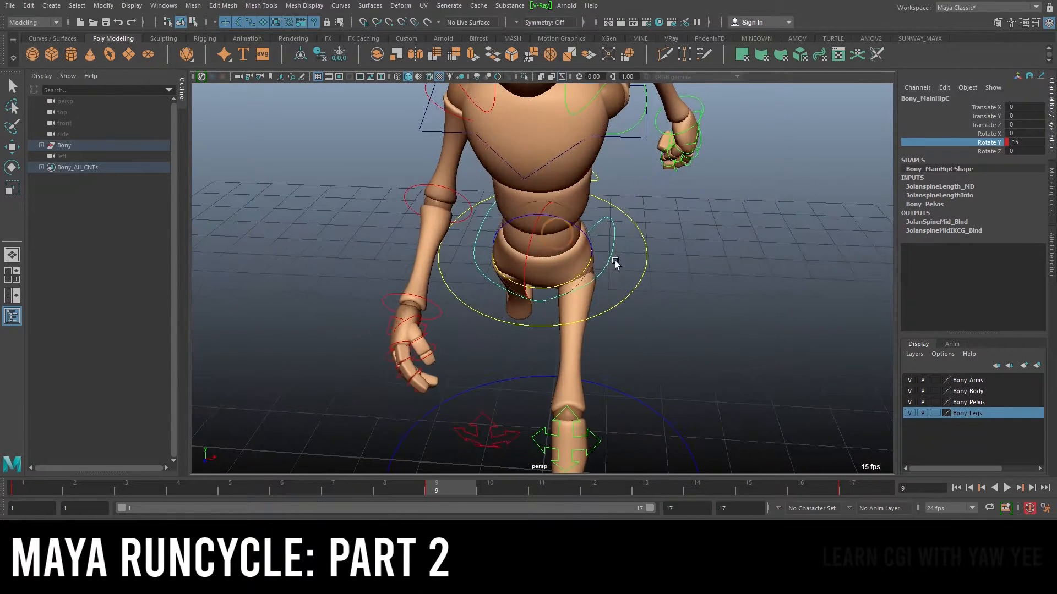
pyautogui.keyDown('alt'); pyautogui.moveTo(625, 259); pyautogui.dragTo(645, 237); pyautogui.keyUp('alt')
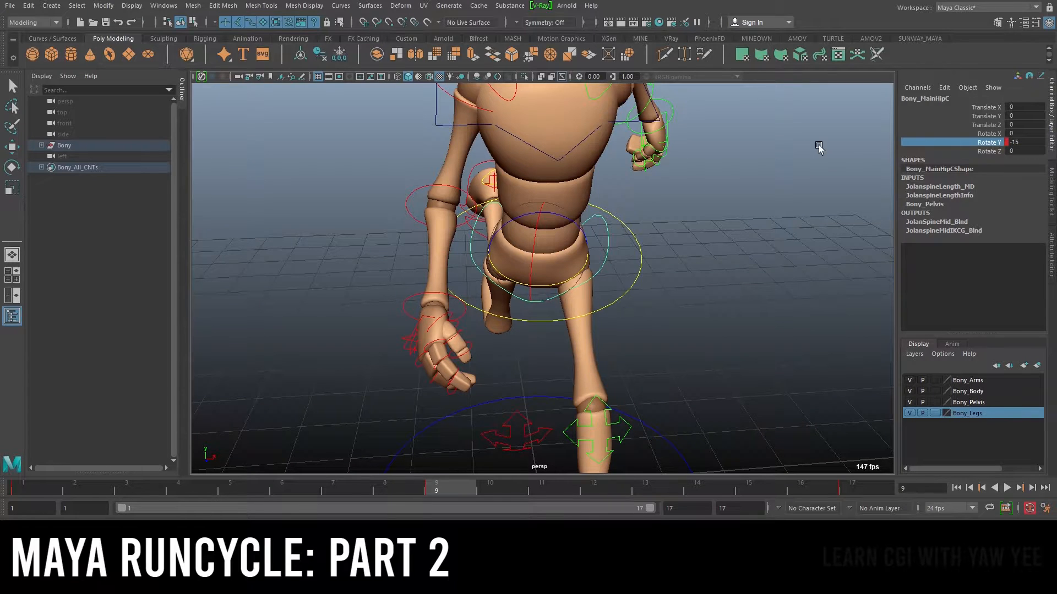
pyautogui.keyDown('alt'); pyautogui.moveTo(644, 269); pyautogui.dragTo(496, 280, button='right'); pyautogui.keyUp('alt')
pyautogui.keyDown('alt'); pyautogui.moveTo(495, 281); pyautogui.dragTo(526, 288); pyautogui.keyUp('alt')
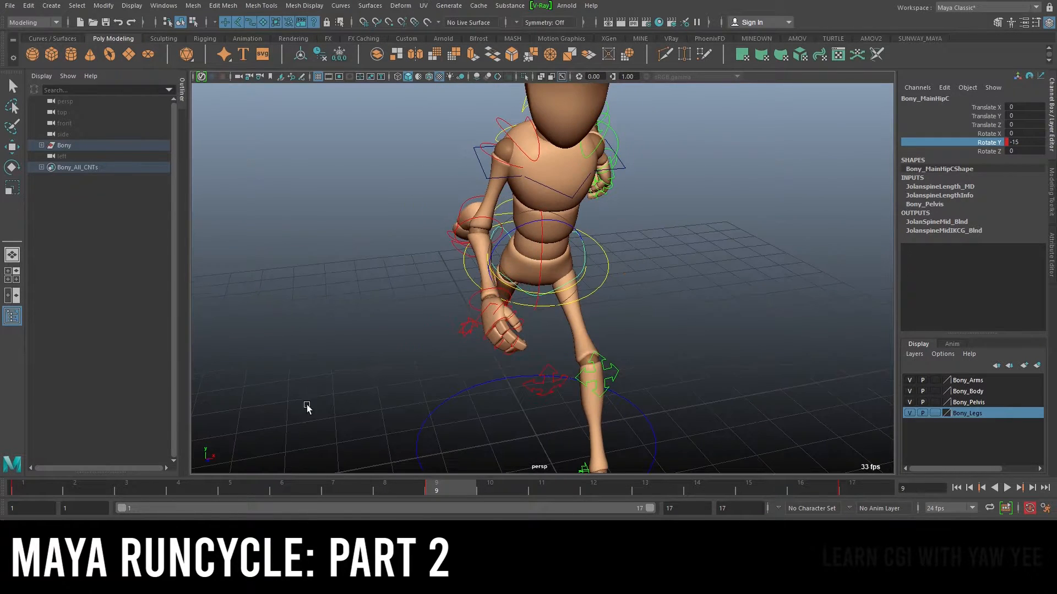
pyautogui.keyDown('alt'); pyautogui.moveTo(305, 404); pyautogui.dragTo(231, 424); pyautogui.keyUp('alt')
pyautogui.hotkey('alt', 'v')
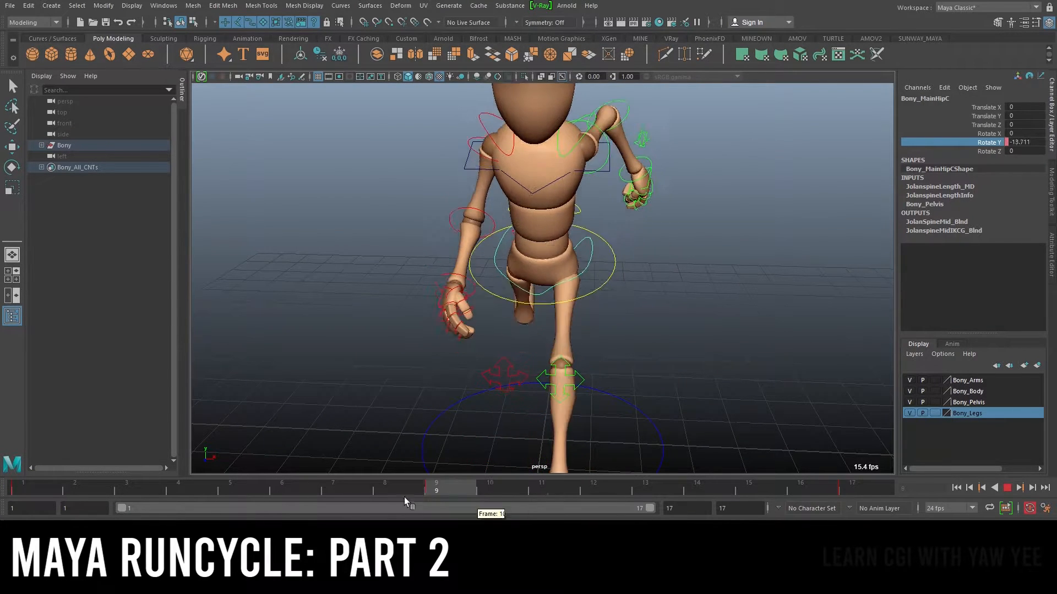
pyautogui.click(48, 481)
pyautogui.keyDown('alt'); pyautogui.moveTo(553, 332); pyautogui.dragTo(631, 299); pyautogui.keyUp('alt')
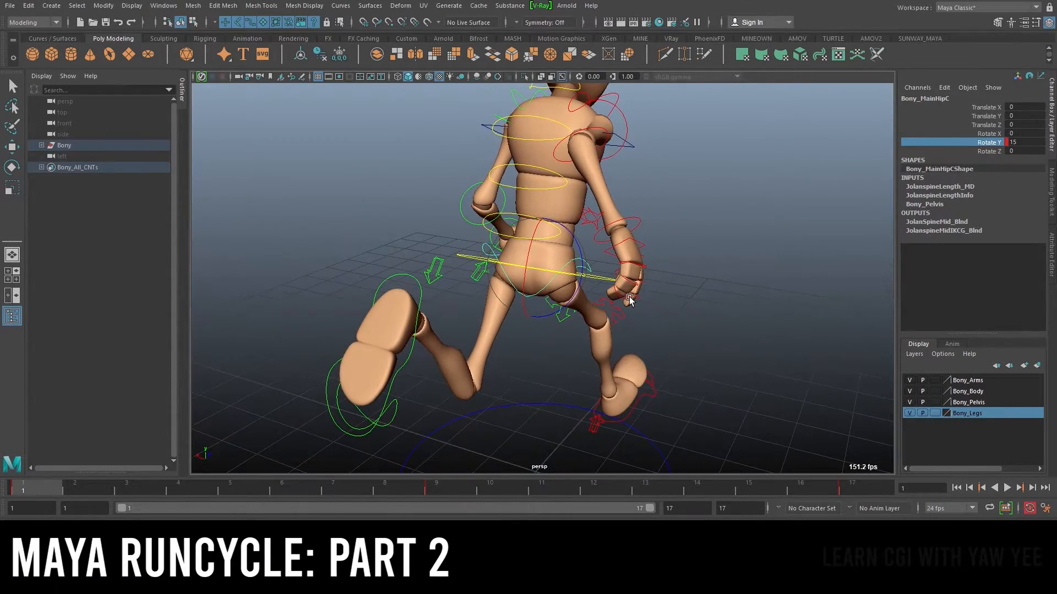
pyautogui.keyDown('alt'); pyautogui.moveTo(562, 345); pyautogui.dragTo(474, 337); pyautogui.keyUp('alt')
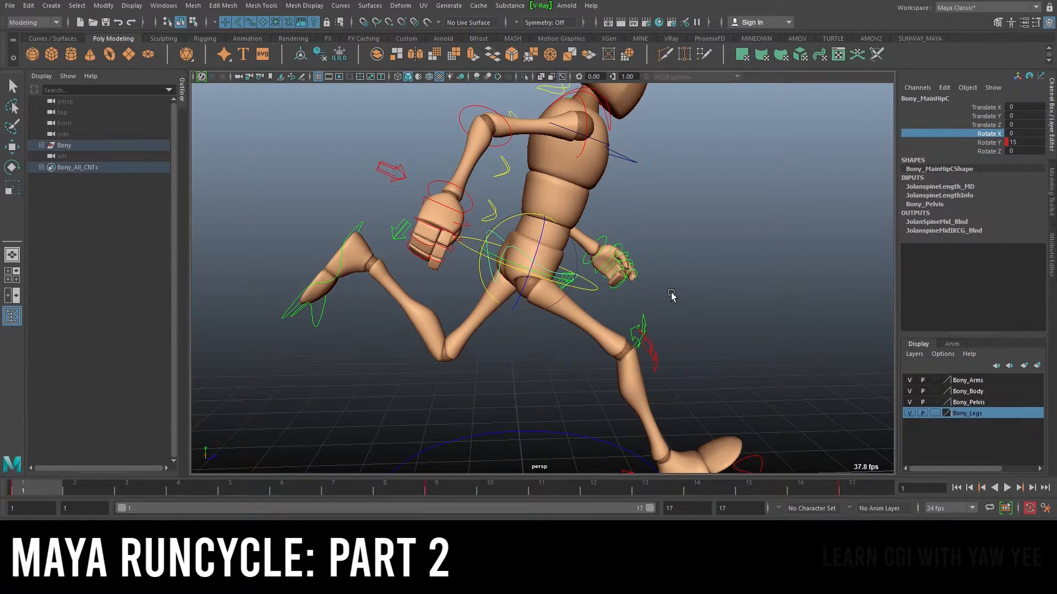
# Go to frame 1 and key the hip control's Rotate X channel
pyautogui.keyDown('alt'); pyautogui.moveTo(673, 295); pyautogui.dragTo(575, 314); pyautogui.keyUp('alt')
pyautogui.hotkey('alt', 'v')
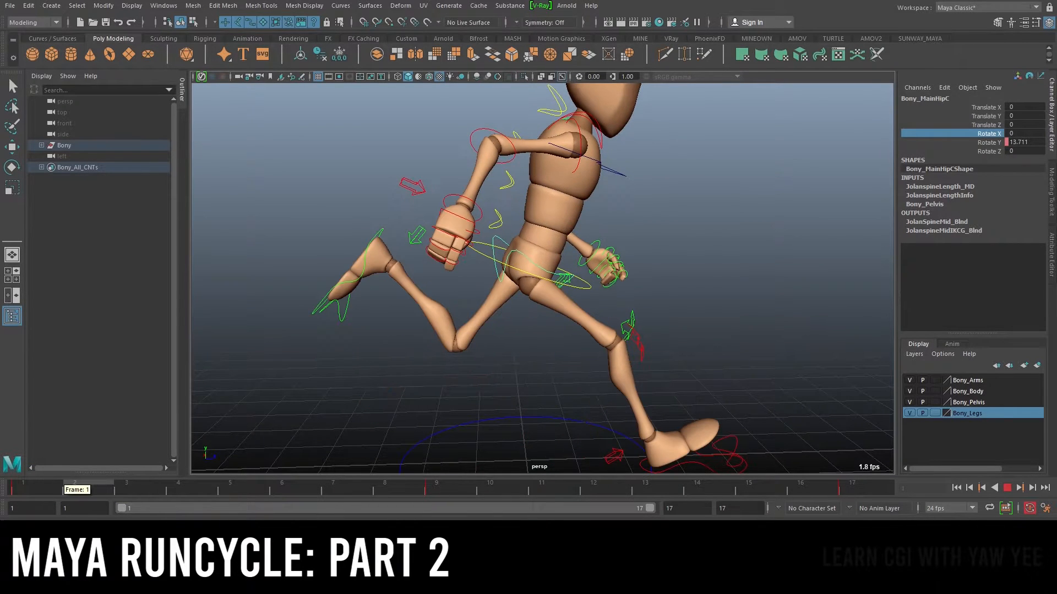
pyautogui.click(54, 487)
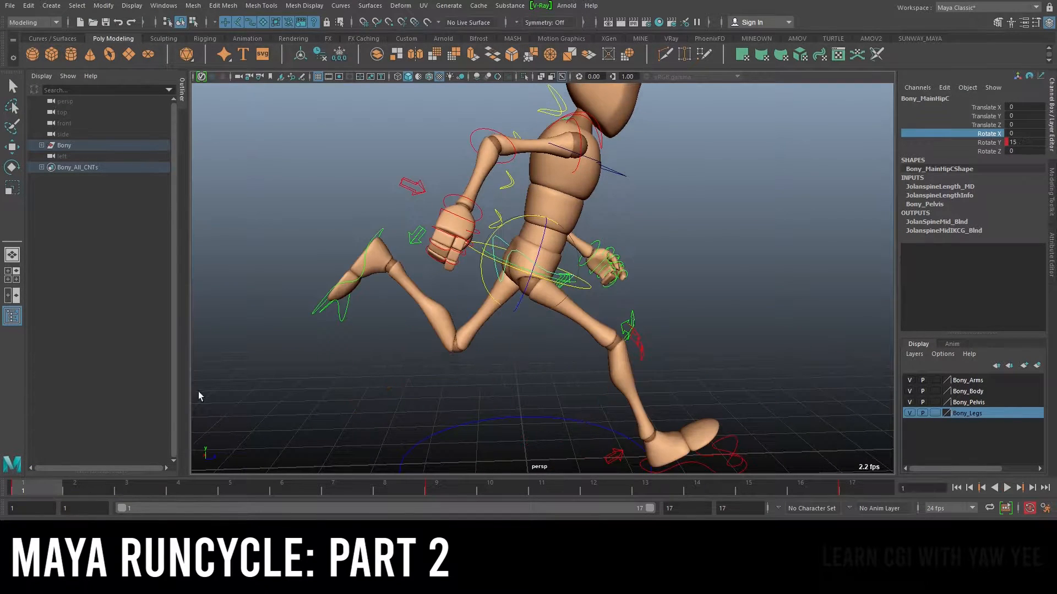
pyautogui.rightClick(996, 136)
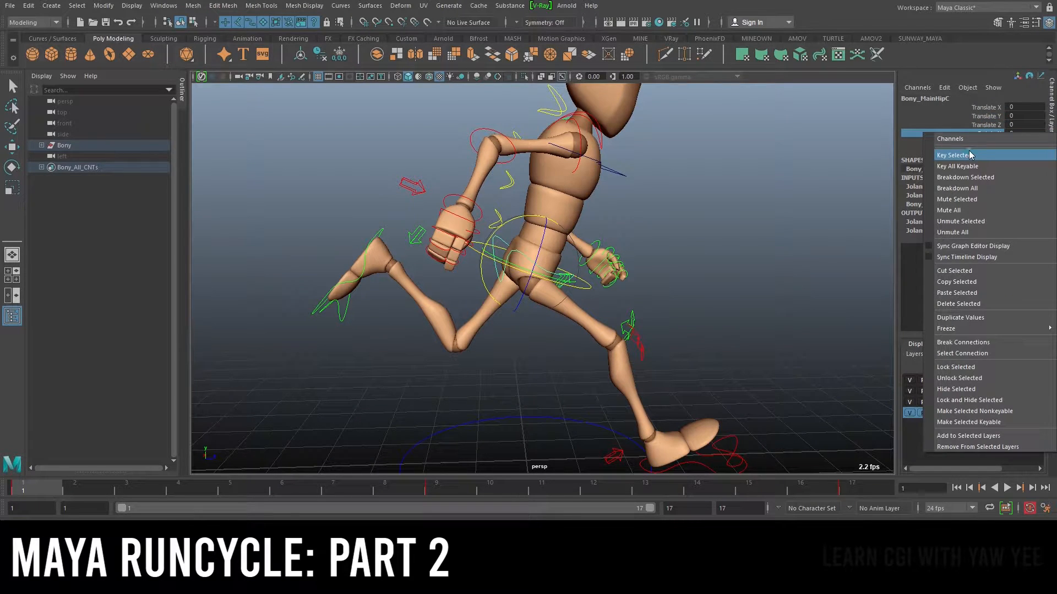
pyautogui.click(970, 155)
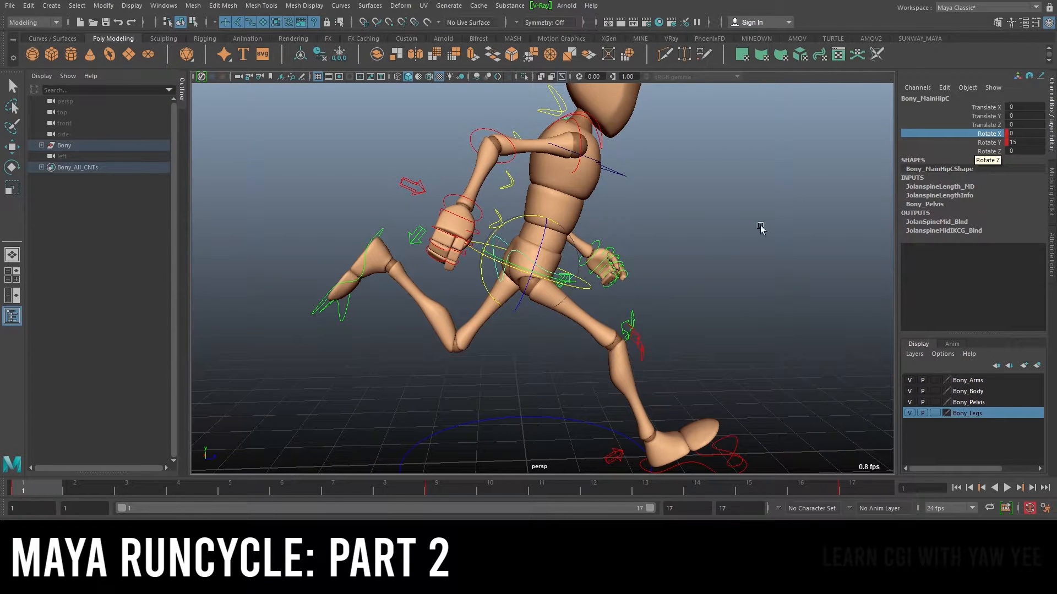
# Set the timeline key ticks to display keys from the channel box selection and compare the Rotate Y and Rotate X ticks
pyautogui.rightClick(451, 483)
pyautogui.moveTo(508, 417)
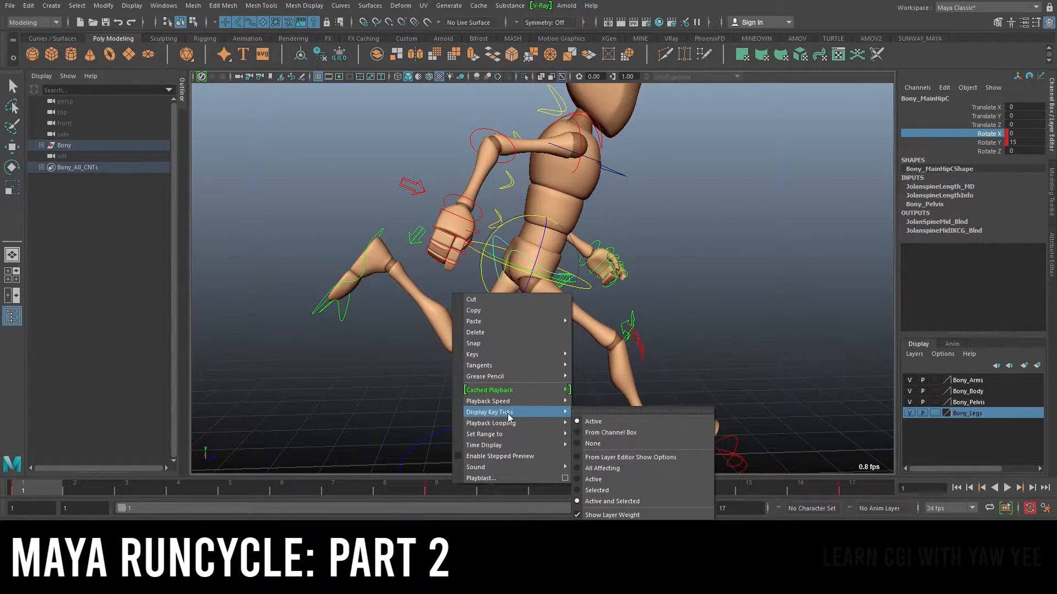
pyautogui.click(650, 432)
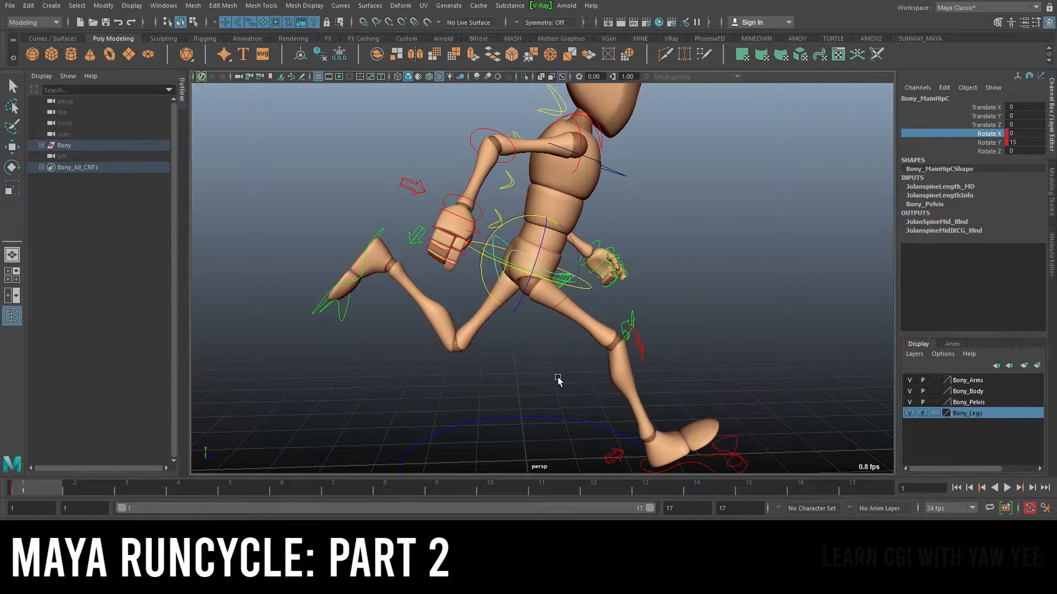
pyautogui.rightClick(476, 488)
pyautogui.moveTo(542, 415)
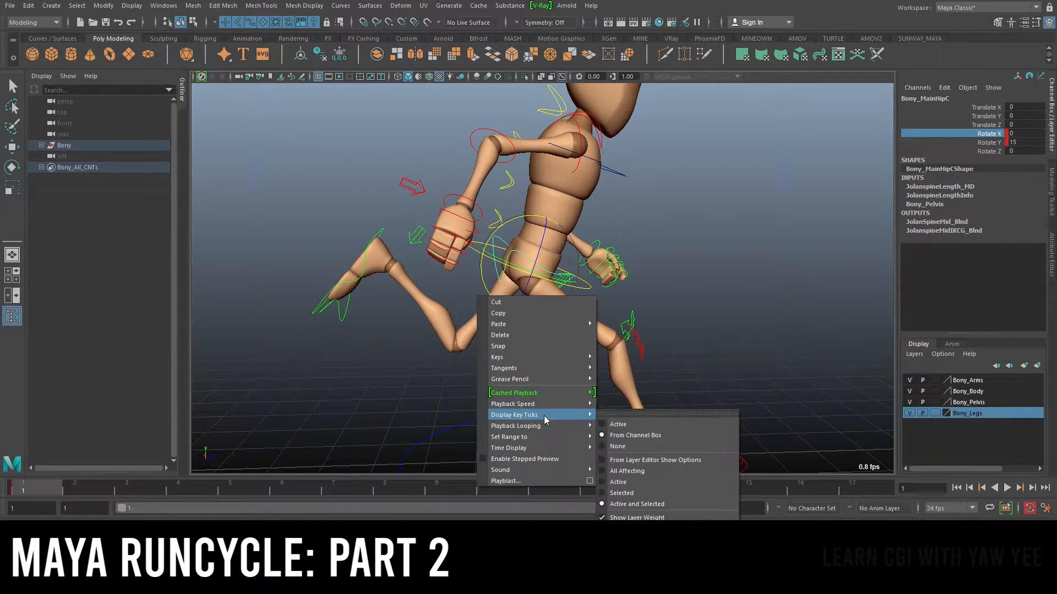
pyautogui.click(638, 435)
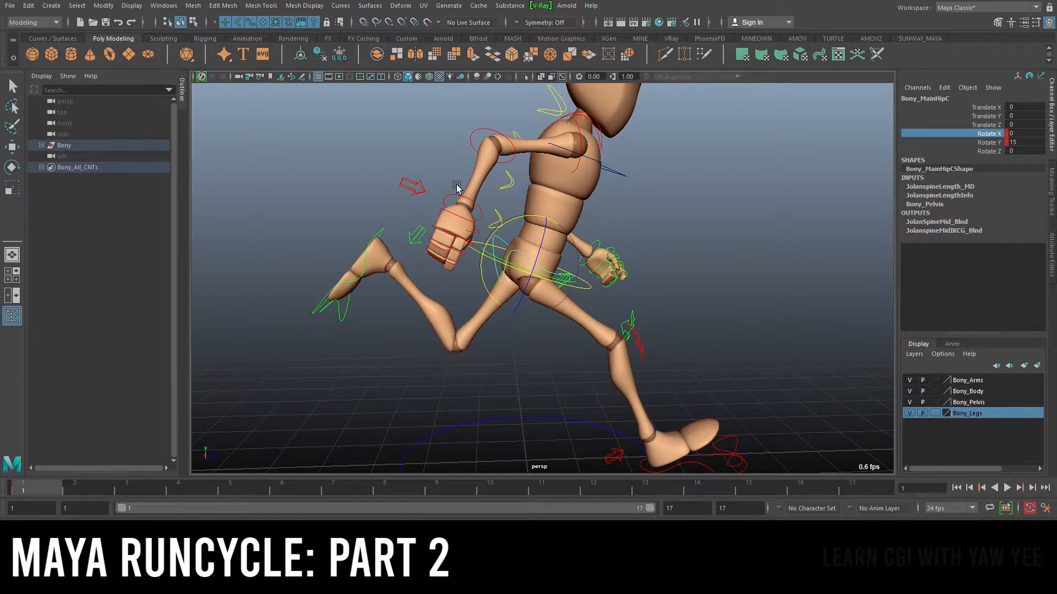
pyautogui.click(988, 142)
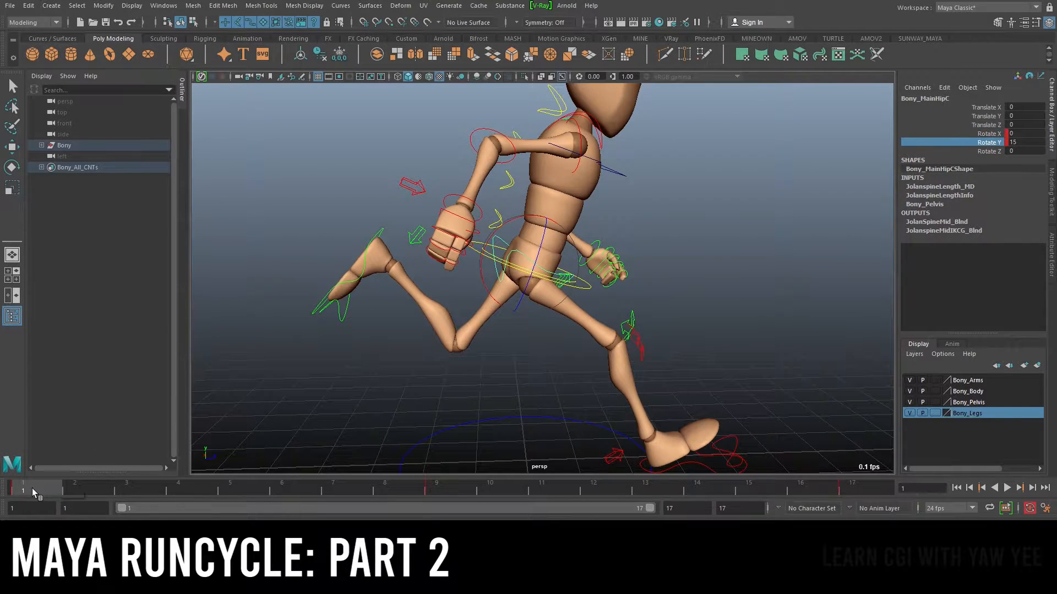
pyautogui.click(982, 133)
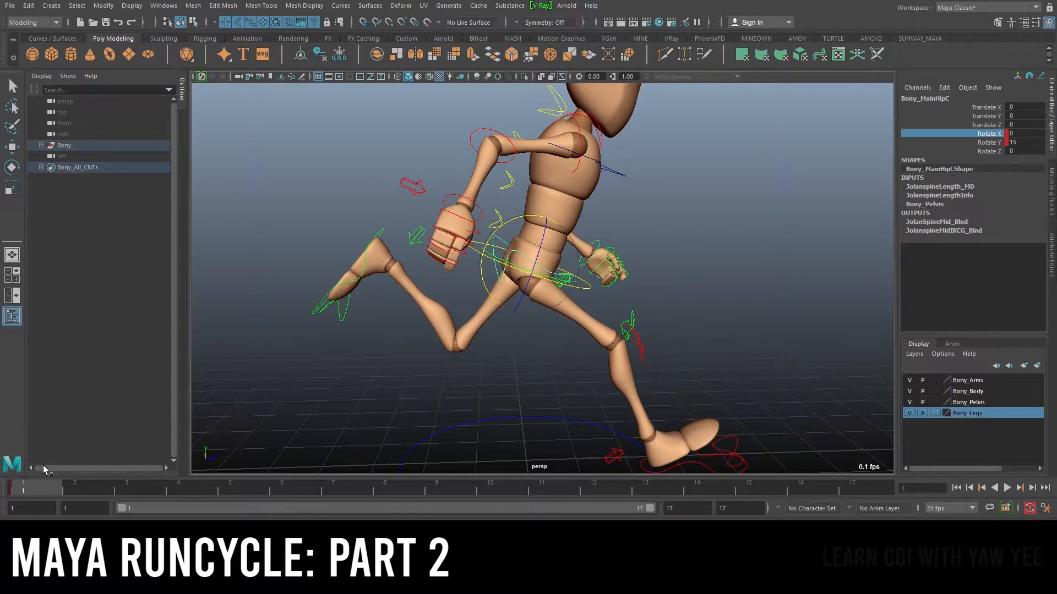
# Go to frame 17 and key the hip control's Rotate X channel
pyautogui.moveTo(67, 491); pyautogui.dragTo(852, 490)
pyautogui.rightClick(995, 139)
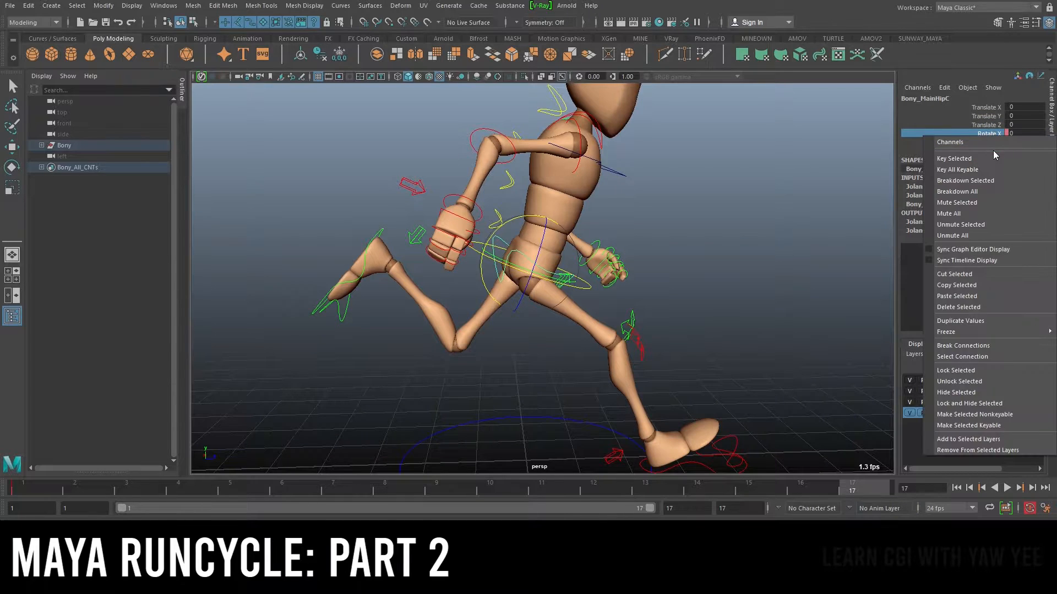
pyautogui.click(999, 146)
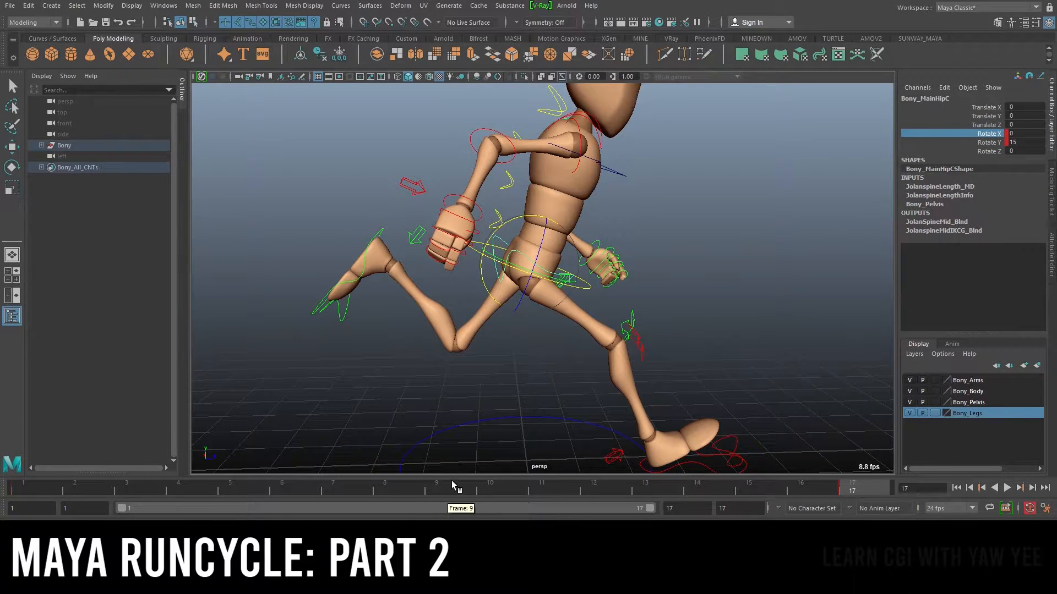
# Key the hip control's Rotate X channel at frame 9 and play back the animation from frame 1
pyautogui.click(436, 488)
pyautogui.rightClick(987, 136)
pyautogui.click(991, 154)
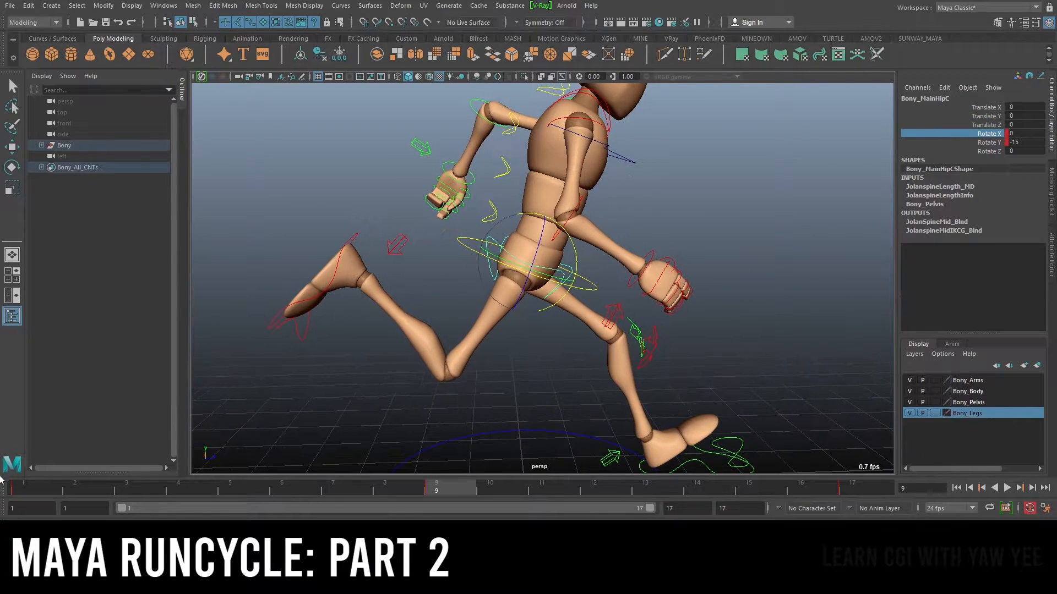
pyautogui.click(20, 484)
pyautogui.hotkey('alt', 'v')
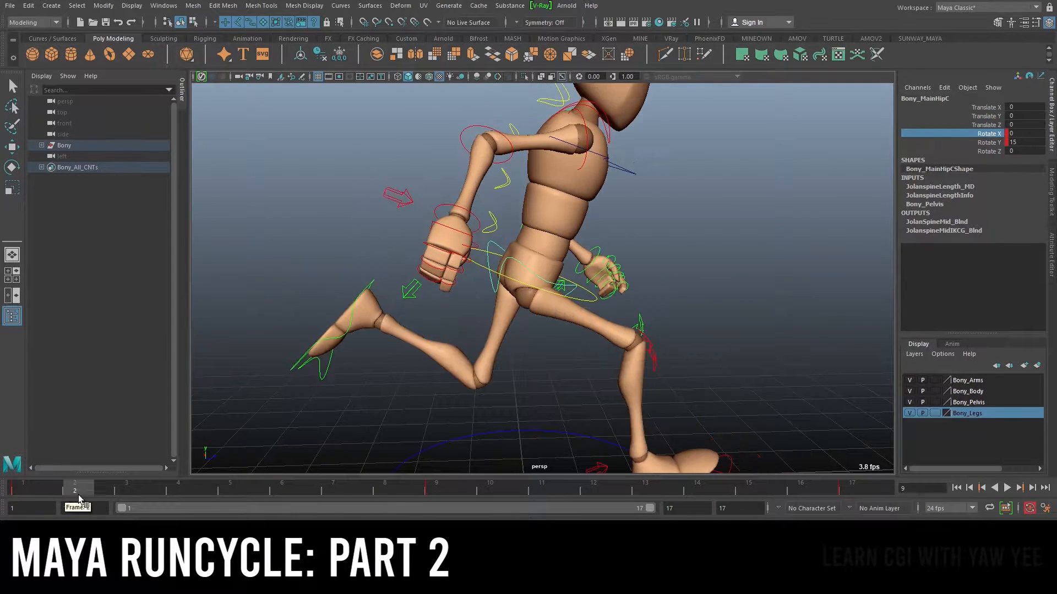
# Go to frame 4 and set the hip control's Rotate X to -10
pyautogui.moveTo(47, 494); pyautogui.dragTo(190, 498)
pyautogui.keyDown('alt'); pyautogui.moveTo(614, 374); pyautogui.dragTo(669, 272, button='right'); pyautogui.keyUp('alt')
pyautogui.keyDown('alt'); pyautogui.moveTo(639, 259); pyautogui.dragTo(549, 232); pyautogui.keyUp('alt')
pyautogui.click(1020, 133)
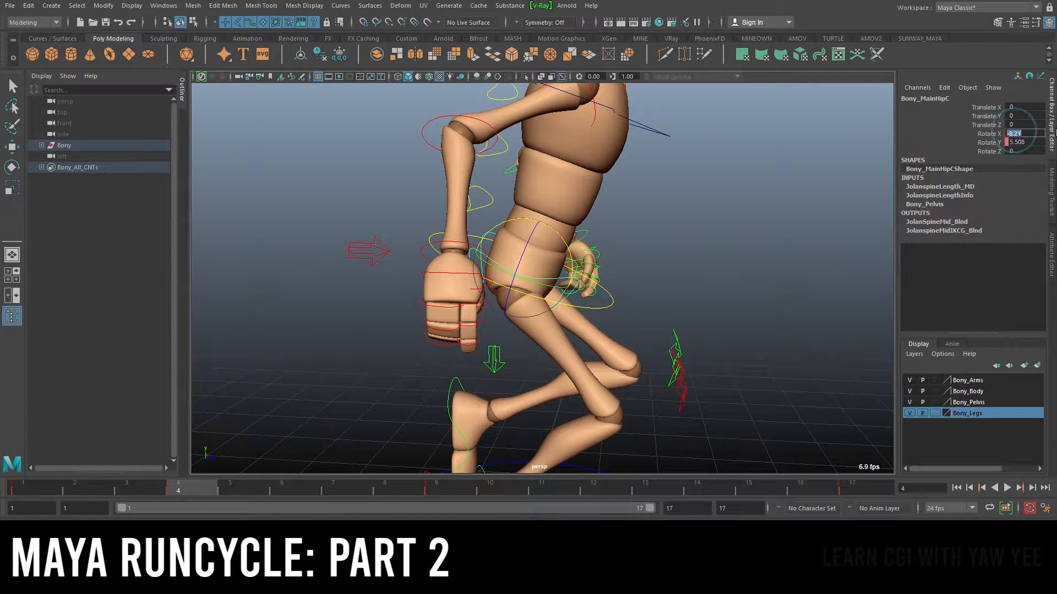
pyautogui.write('-10')
pyautogui.press('Return')
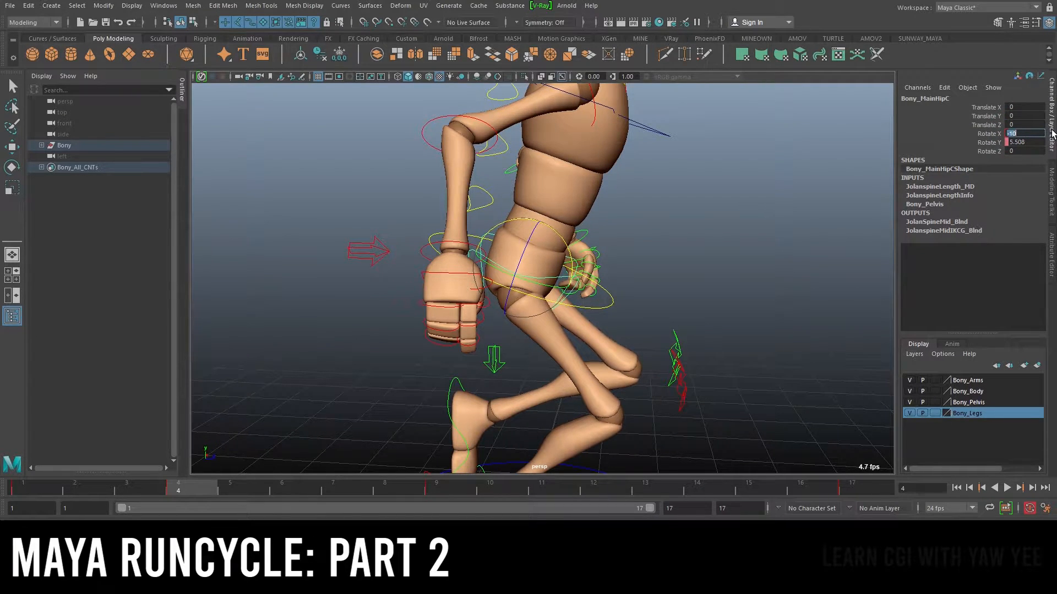
pyautogui.keyDown('alt'); pyautogui.moveTo(264, 197); pyautogui.dragTo(532, 214, button='right'); pyautogui.keyUp('alt')
pyautogui.hotkey('ctrl', 'z')
pyautogui.hotkey('ctrl', 'z')
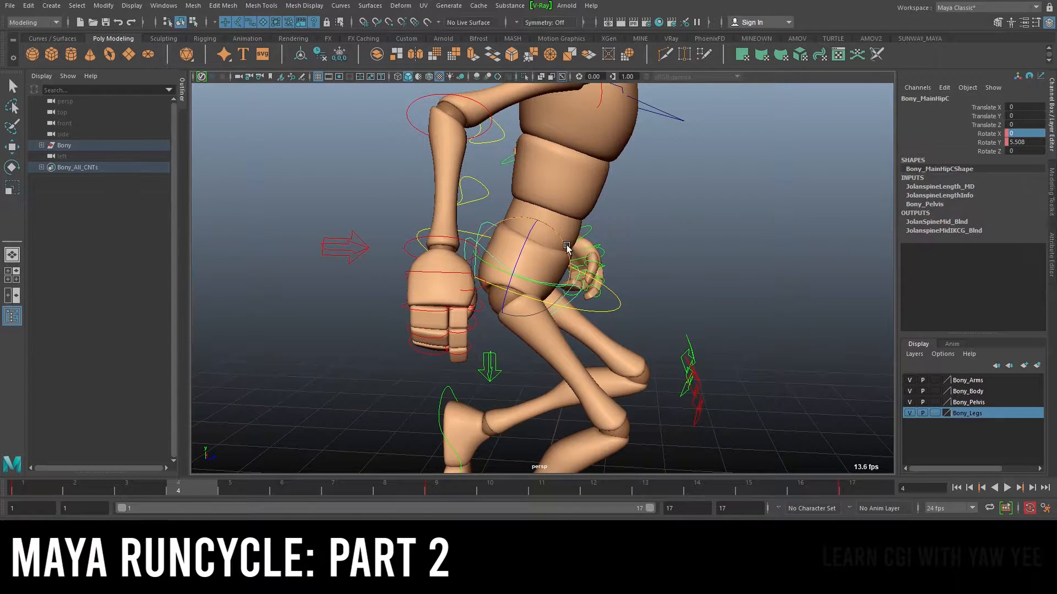
# Tilt the hip control about X with the Rotate tool at frame 4 to -10
pyautogui.press('e')
pyautogui.moveTo(568, 245)
pyautogui.mouseDown()
pyautogui.moveTo(599, 261)
pyautogui.moveTo(560, 237)
pyautogui.moveTo(572, 261)
pyautogui.moveTo(561, 246)
pyautogui.mouseUp()
pyautogui.click(574, 286)
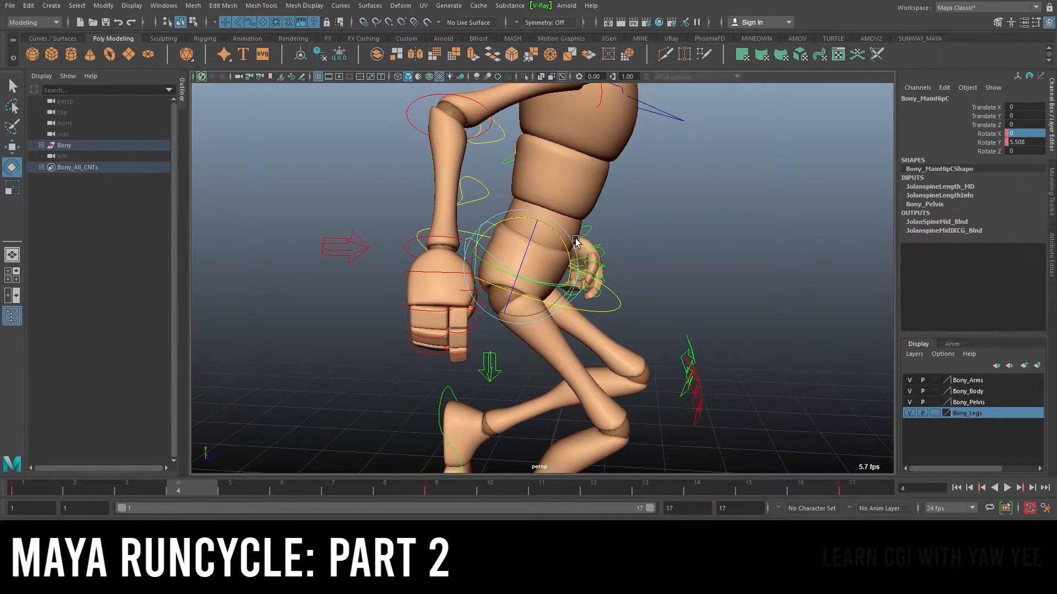
pyautogui.moveTo(559, 237); pyautogui.dragTo(551, 236)
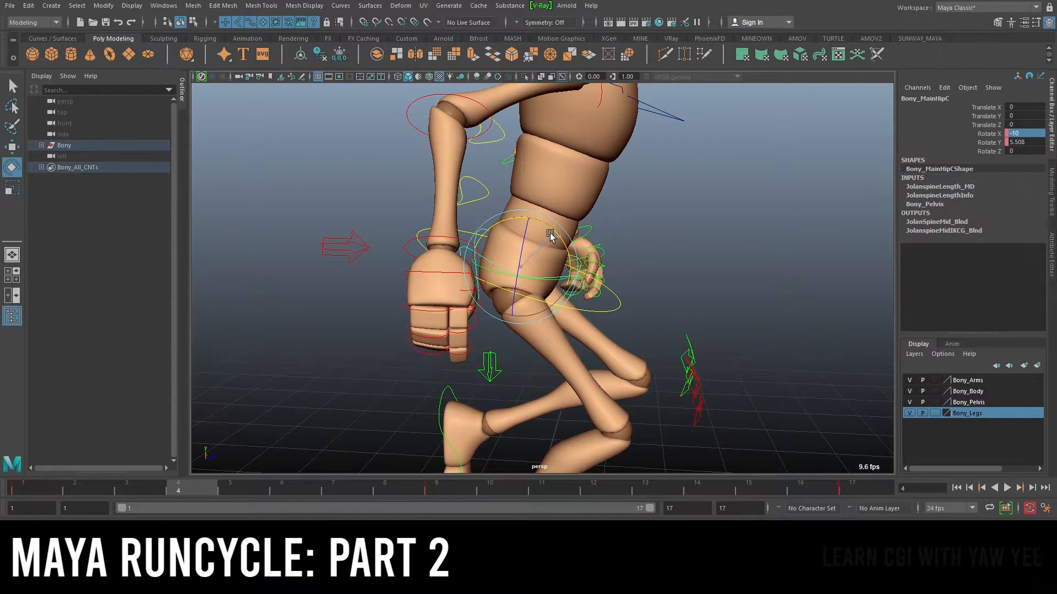
pyautogui.keyDown('alt'); pyautogui.moveTo(692, 289); pyautogui.dragTo(666, 266, button='right'); pyautogui.keyUp('alt')
pyautogui.moveTo(141, 483); pyautogui.dragTo(177, 484)
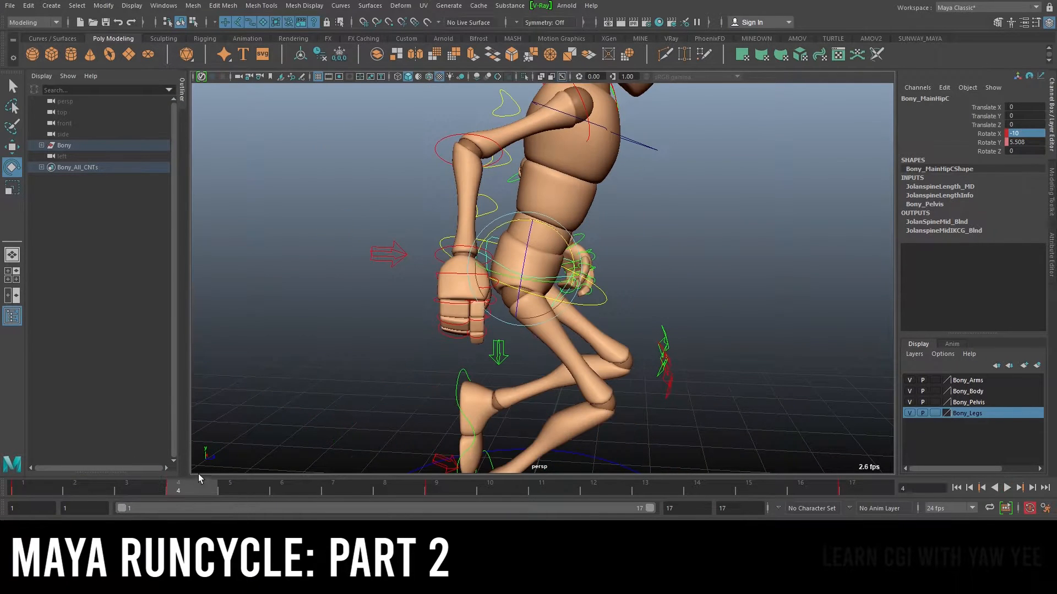
pyautogui.click(991, 134)
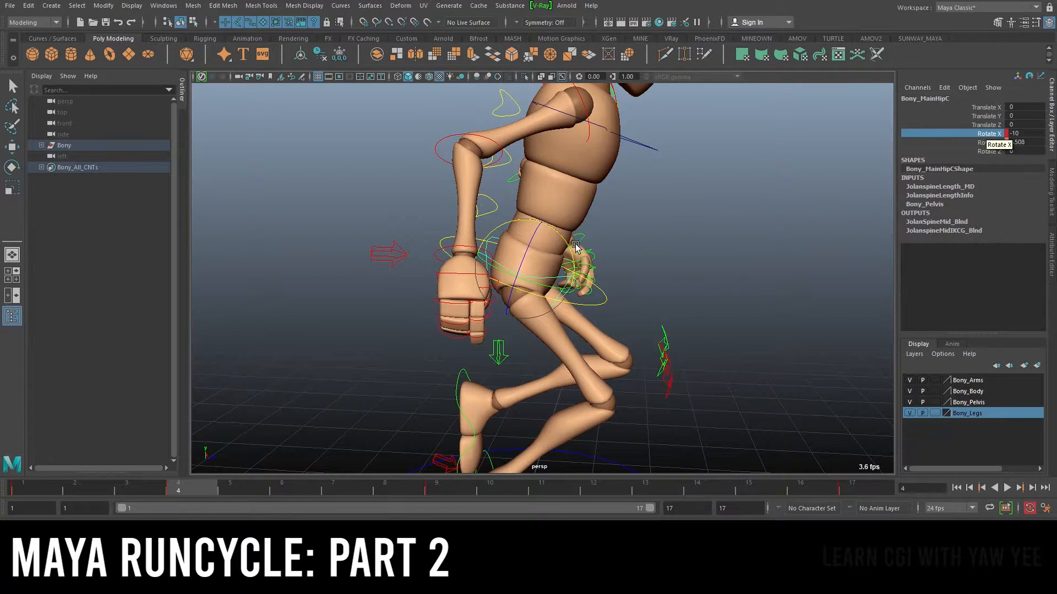
pyautogui.moveTo(570, 249); pyautogui.dragTo(558, 240, button='middle')
pyautogui.hotkey('ctrl', 'z')
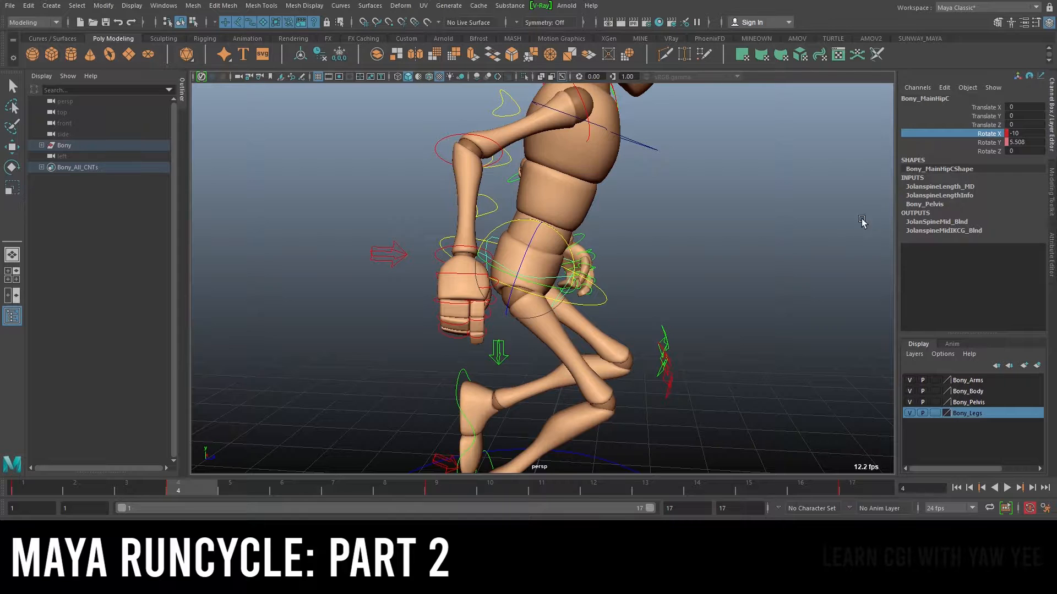
pyautogui.click(1028, 130)
pyautogui.scroll(-3, 618, 242)
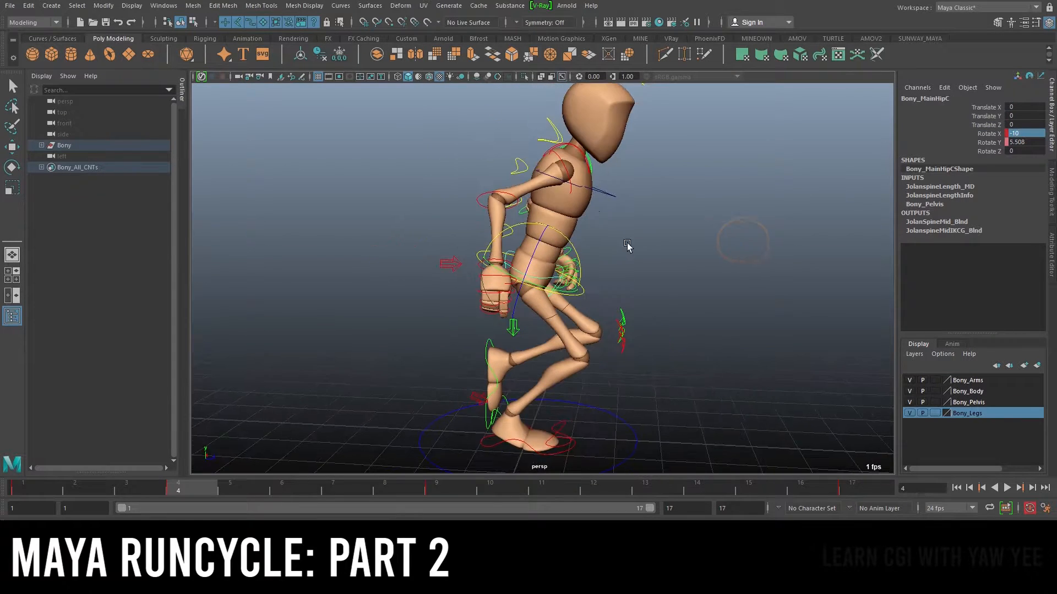
pyautogui.press('q')
pyautogui.moveTo(575, 281)
pyautogui.keyDown('alt'); pyautogui.mouseDown()
pyautogui.moveTo(512, 279)
pyautogui.moveTo(568, 268)
pyautogui.mouseUp(); pyautogui.keyUp('alt')
pyautogui.scroll(-2, 519, 278)
pyautogui.scroll(4, 521, 275)
pyautogui.press('e')
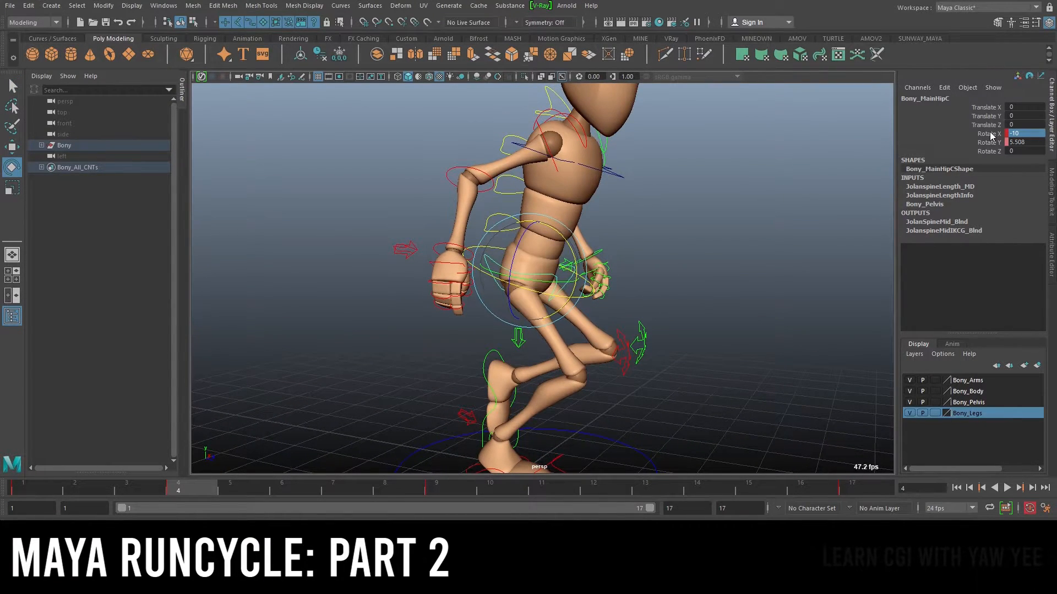
# Scrub through the middle frames and play back to review the hip tilt
pyautogui.moveTo(228, 487); pyautogui.dragTo(590, 498)
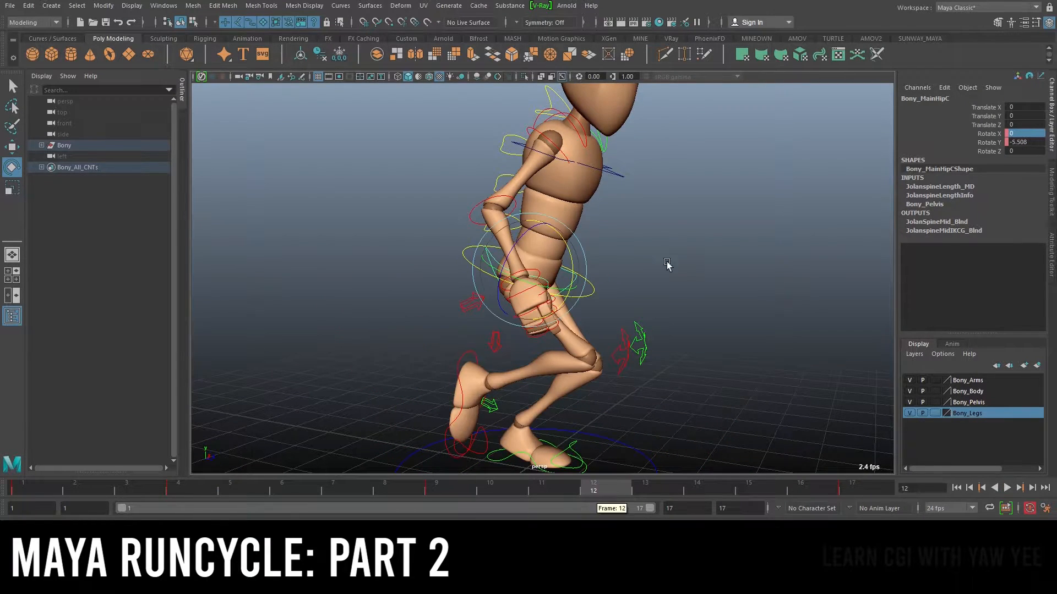
pyautogui.click(544, 487)
pyautogui.moveTo(556, 279); pyautogui.dragTo(276, 429)
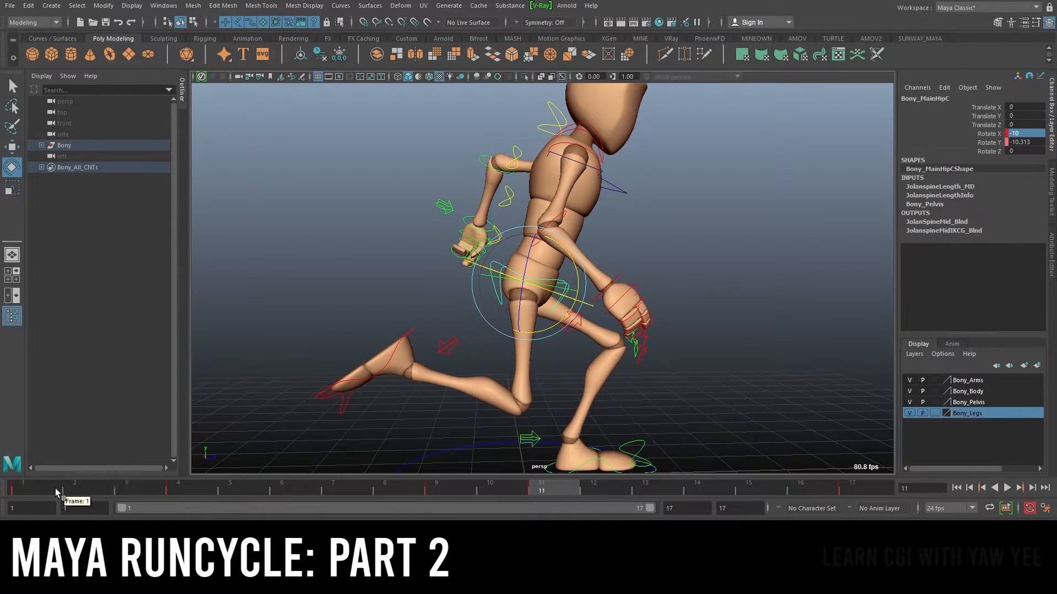
pyautogui.hotkey('alt', 'v')
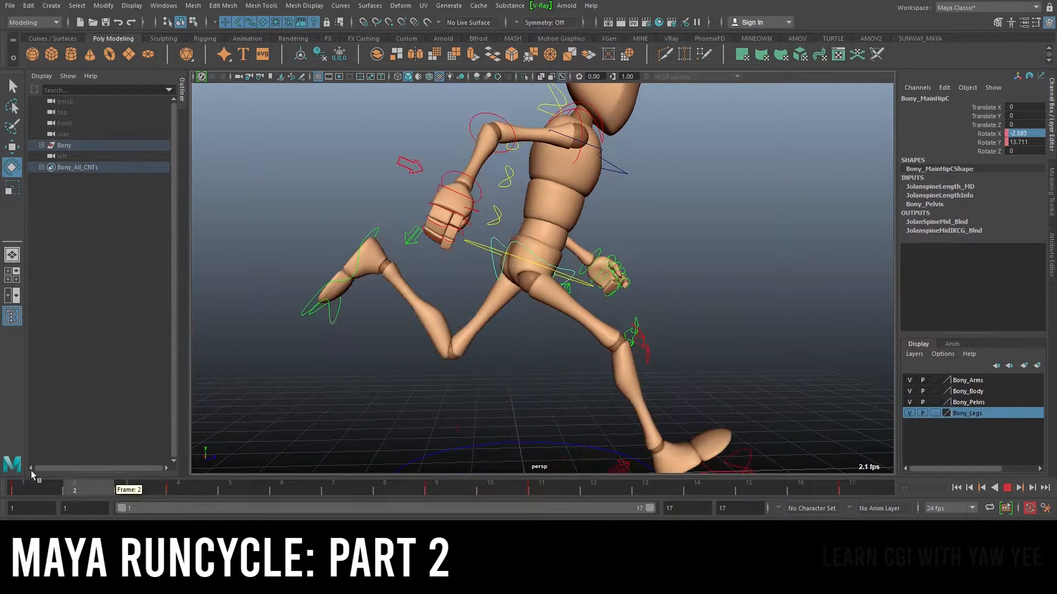
# Go to frame 4 and rotate the hip control's X tilt to -20
pyautogui.click(178, 485)
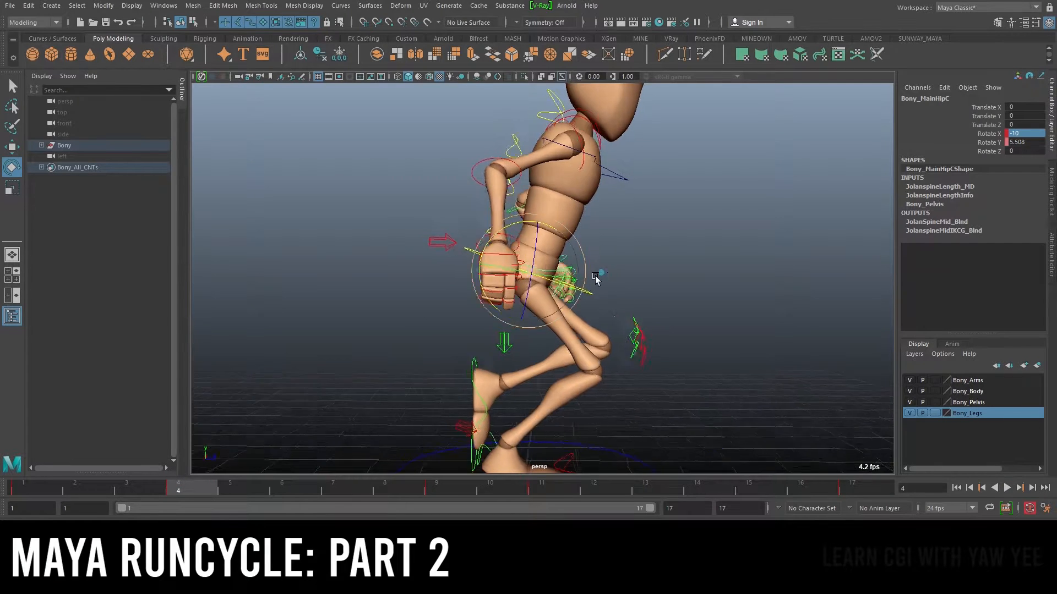
pyautogui.scroll(3, 599, 279)
pyautogui.moveTo(565, 242); pyautogui.dragTo(570, 232)
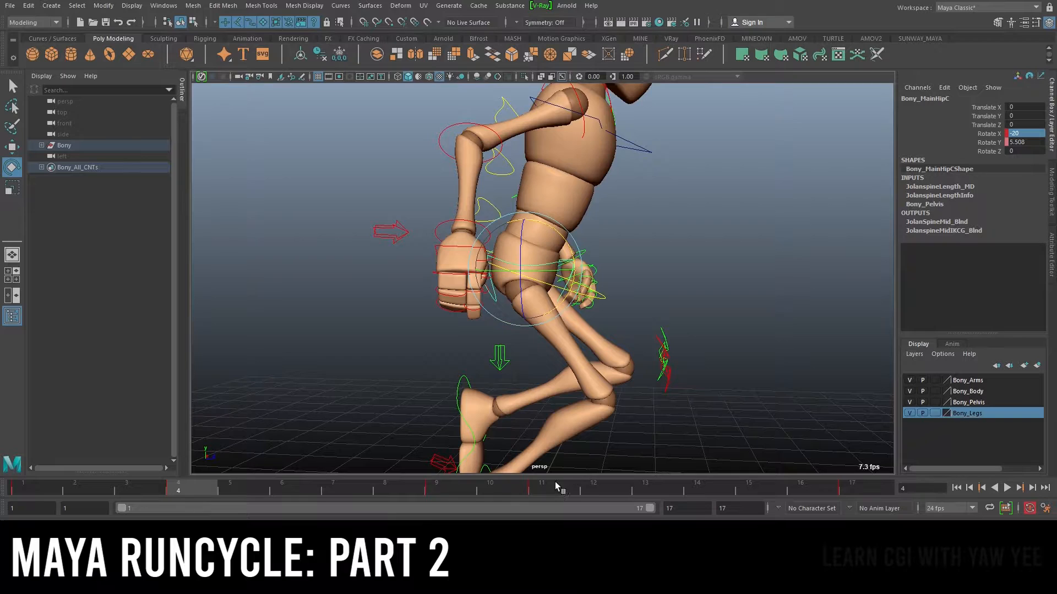
pyautogui.click(562, 485)
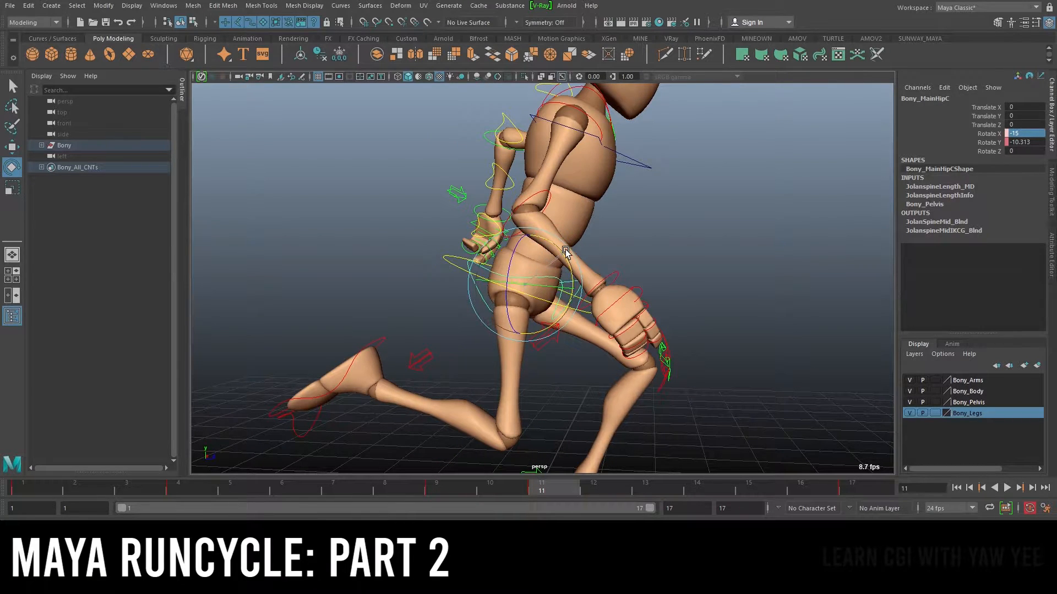
# Go to frame 1, key the hip control's Rotate Z channel, and play back the animation
pyautogui.click(60, 482)
pyautogui.moveTo(60, 480); pyautogui.dragTo(49, 456)
pyautogui.keyDown('alt'); pyautogui.moveTo(781, 238); pyautogui.dragTo(663, 238); pyautogui.keyUp('alt')
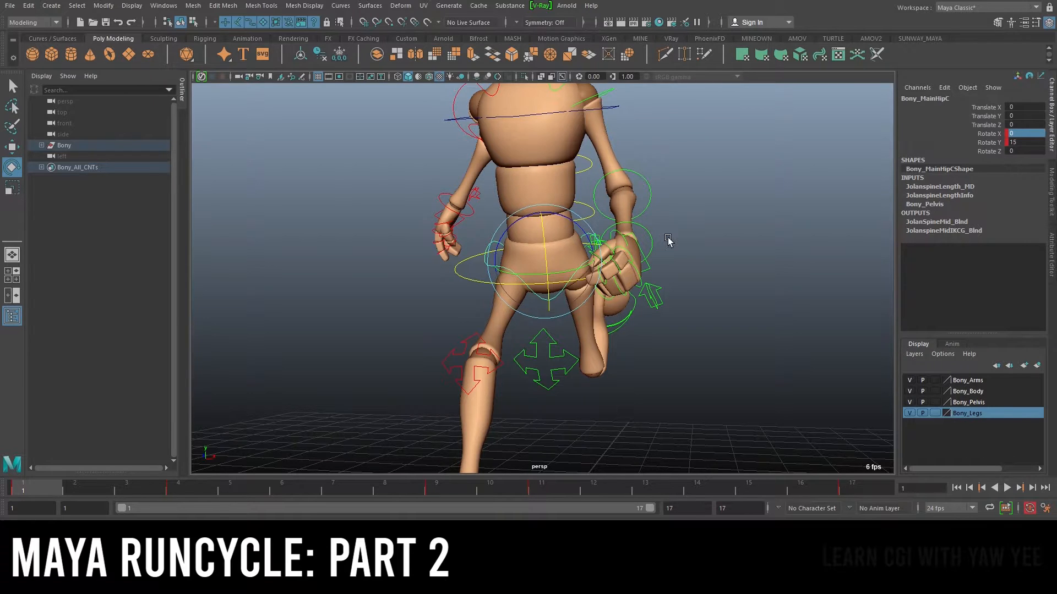
pyautogui.click(985, 150)
pyautogui.keyDown('alt'); pyautogui.moveTo(740, 226); pyautogui.dragTo(734, 262); pyautogui.keyUp('alt')
pyautogui.scroll(3, 623, 265)
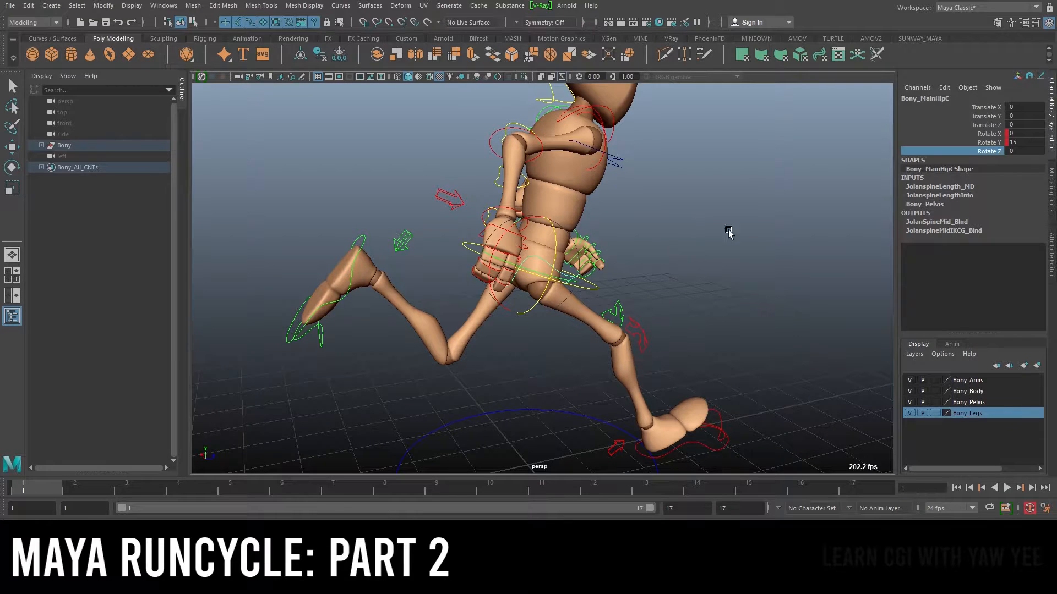
pyautogui.keyDown('alt'); pyautogui.moveTo(218, 418); pyautogui.dragTo(524, 347); pyautogui.keyUp('alt')
pyautogui.keyDown('alt'); pyautogui.moveTo(544, 241); pyautogui.dragTo(565, 241, button='right'); pyautogui.keyUp('alt')
pyautogui.keyDown('alt'); pyautogui.moveTo(566, 241); pyautogui.dragTo(577, 275); pyautogui.keyUp('alt')
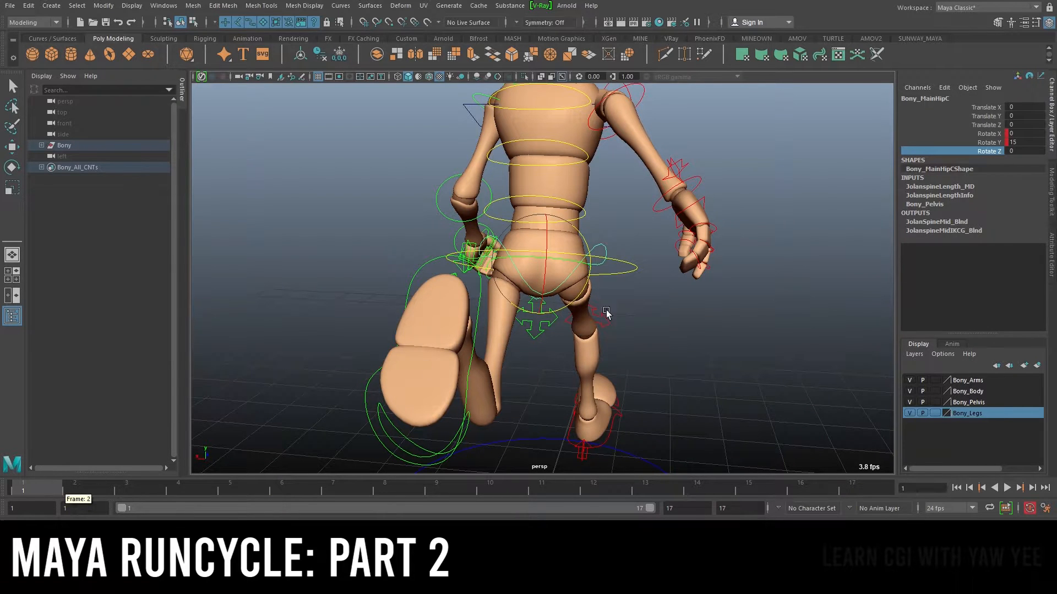
pyautogui.rightClick(992, 154)
pyautogui.click(959, 175)
pyautogui.keyDown('alt'); pyautogui.moveTo(662, 354); pyautogui.dragTo(724, 313); pyautogui.keyUp('alt')
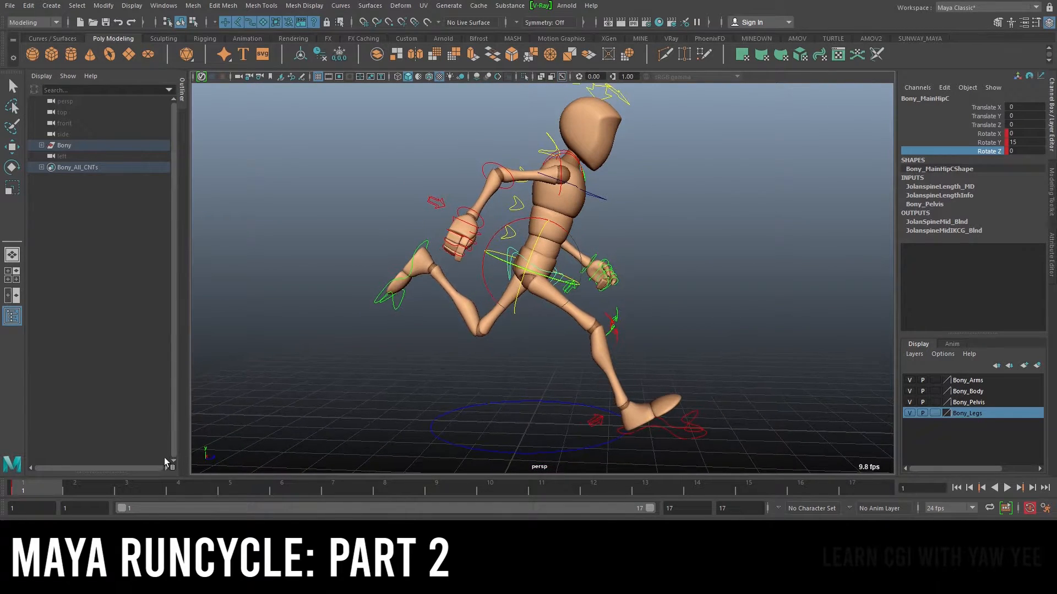
pyautogui.hotkey('alt', 'v')
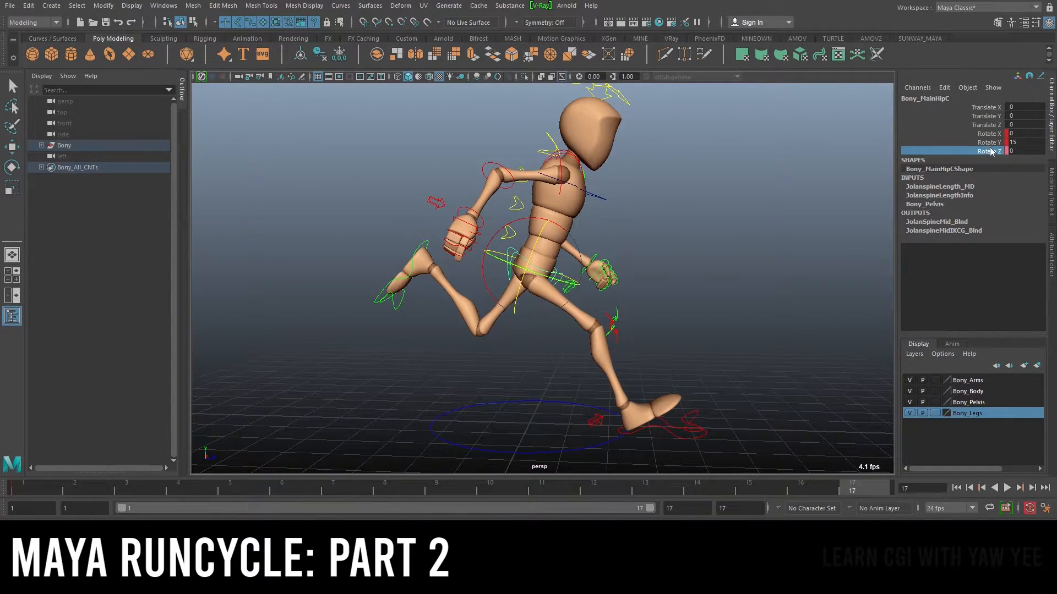
# Key the hip control's Rotate Z channel at frame 17 and play back the animation
pyautogui.rightClick(991, 148)
pyautogui.click(973, 172)
pyautogui.keyDown('alt'); pyautogui.moveTo(666, 290); pyautogui.dragTo(611, 288); pyautogui.keyUp('alt')
pyautogui.click(224, 471)
pyautogui.hotkey('alt', 'v')
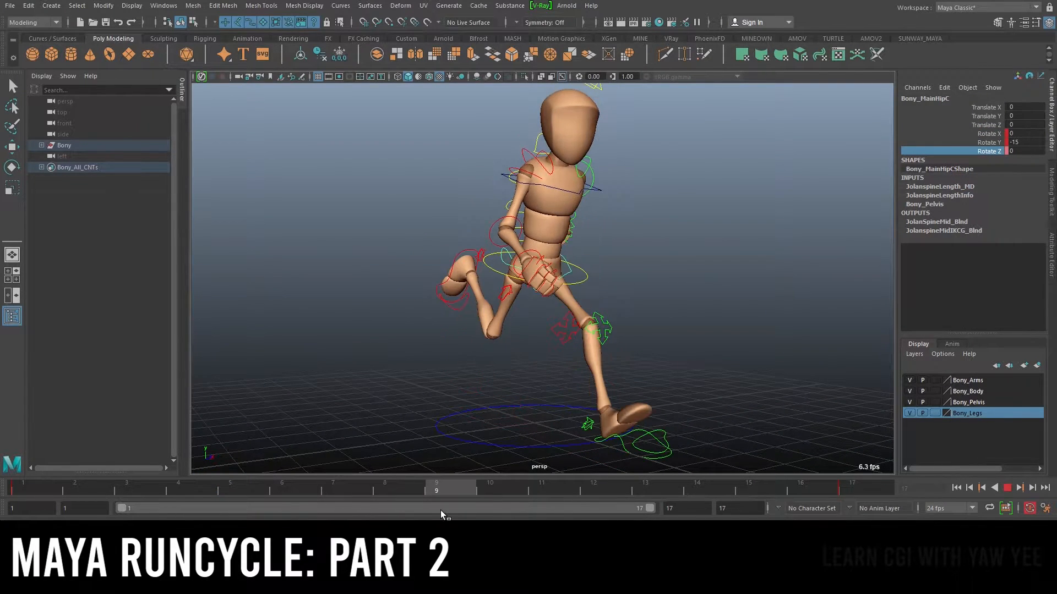
# Stop playback at frame 9 and key the hip control's Rotate Z channel there
pyautogui.hotkey('alt', 'v')
pyautogui.rightClick(979, 151)
pyautogui.click(956, 172)
pyautogui.keyDown('alt'); pyautogui.moveTo(707, 266); pyautogui.dragTo(648, 271); pyautogui.keyUp('alt')
pyautogui.keyDown('alt'); pyautogui.moveTo(513, 276); pyautogui.dragTo(590, 294, button='right'); pyautogui.keyUp('alt')
pyautogui.keyDown('alt'); pyautogui.moveTo(513, 301); pyautogui.dragTo(545, 300); pyautogui.keyUp('alt')
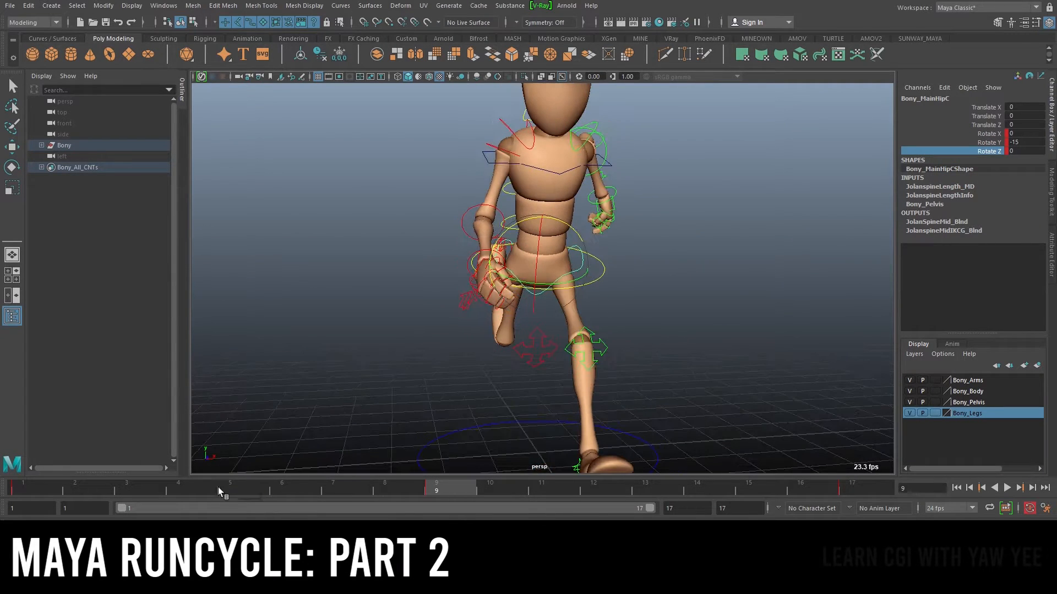
pyautogui.keyDown('alt'); pyautogui.moveTo(651, 272); pyautogui.dragTo(667, 252); pyautogui.keyUp('alt')
pyautogui.moveTo(570, 232); pyautogui.dragTo(606, 242, button='middle')
pyautogui.keyDown('alt'); pyautogui.moveTo(735, 233); pyautogui.dragTo(692, 244); pyautogui.keyUp('alt')
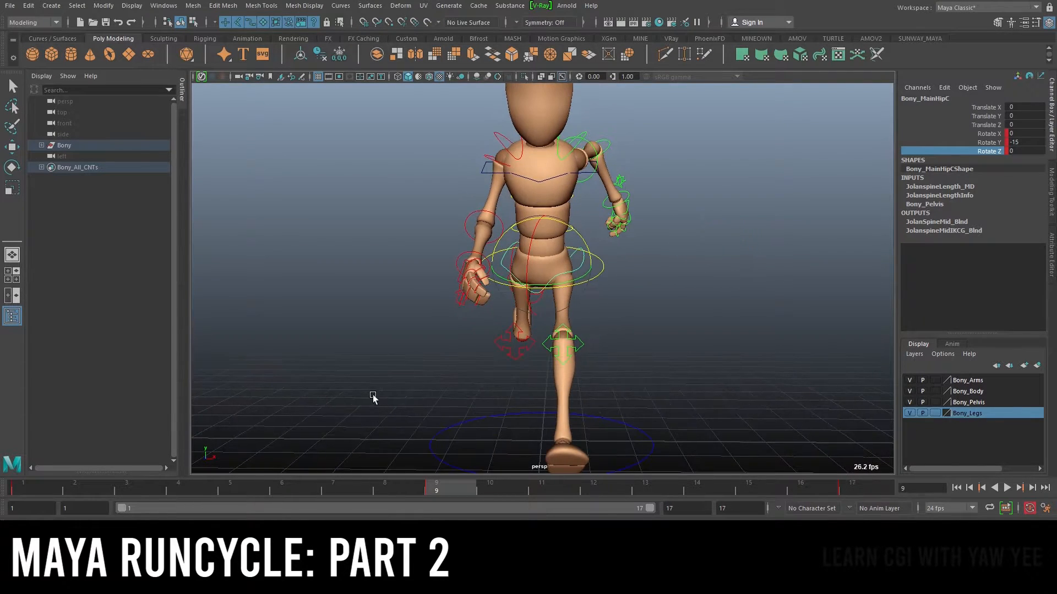
# Go to frame 4 and key the hip control's Rotate Z channel
pyautogui.click(25, 484)
pyautogui.moveTo(123, 491); pyautogui.dragTo(241, 503)
pyautogui.keyDown('alt'); pyautogui.moveTo(543, 275); pyautogui.dragTo(698, 251); pyautogui.keyUp('alt')
pyautogui.click(204, 489)
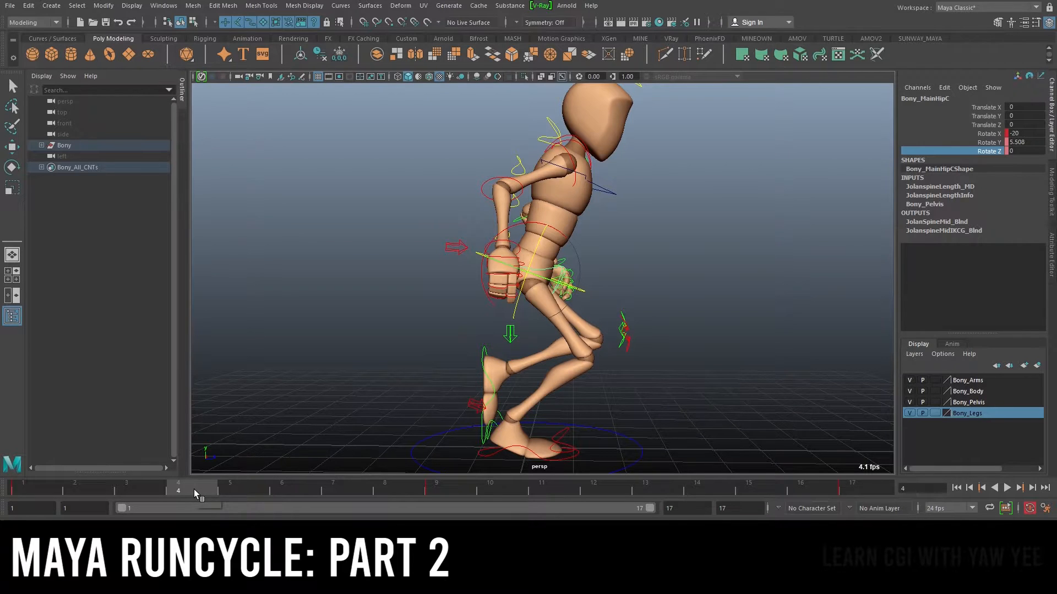
pyautogui.keyDown('alt'); pyautogui.moveTo(773, 189); pyautogui.dragTo(787, 190); pyautogui.keyUp('alt')
pyautogui.rightClick(985, 151)
pyautogui.click(969, 168)
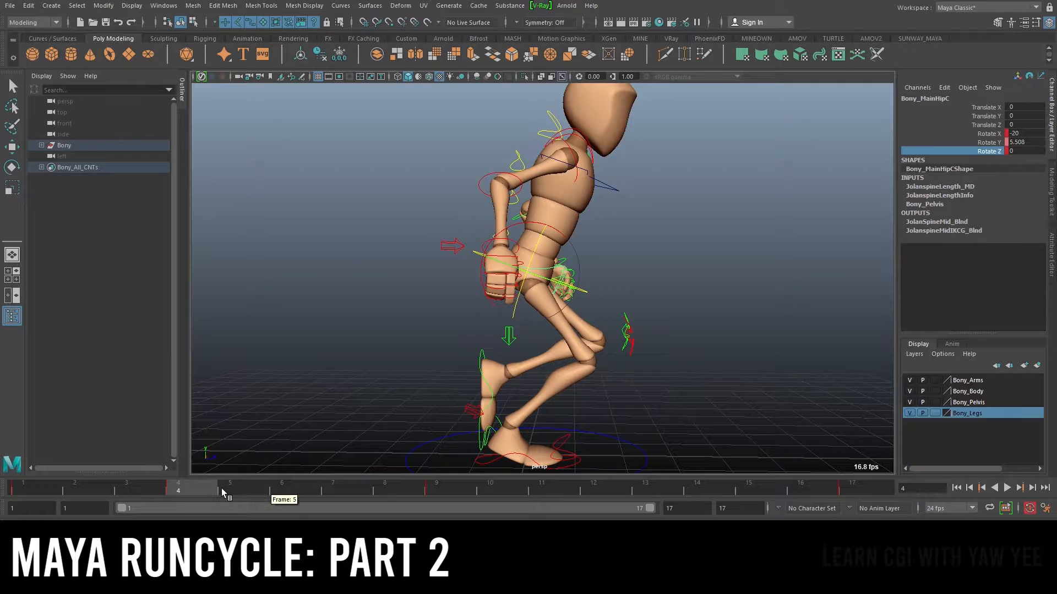
# Play back the animation to review the hip motion
pyautogui.hotkey('alt', 'v')
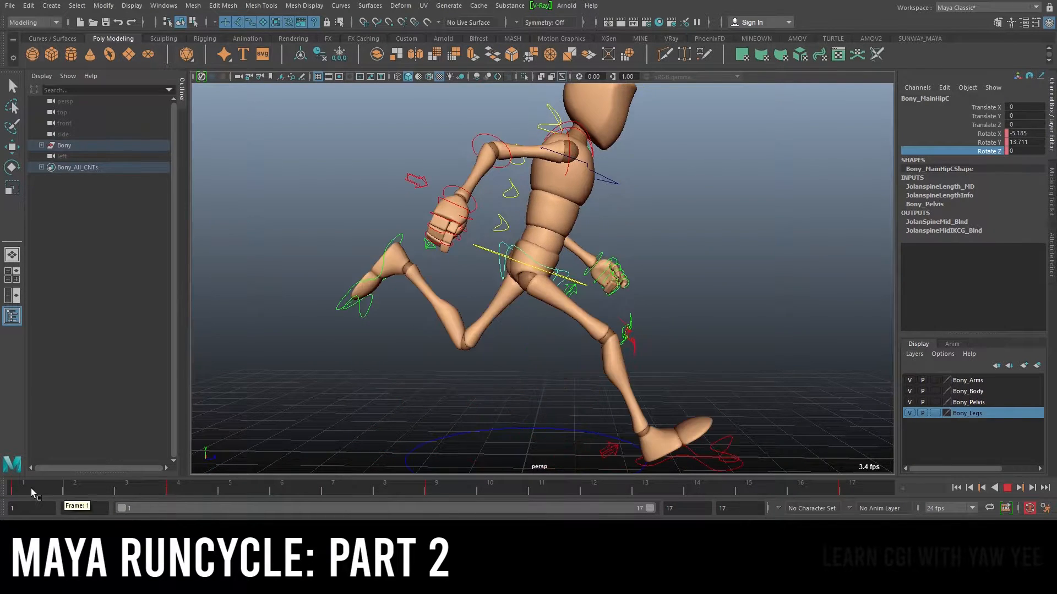
pyautogui.press('Escape')
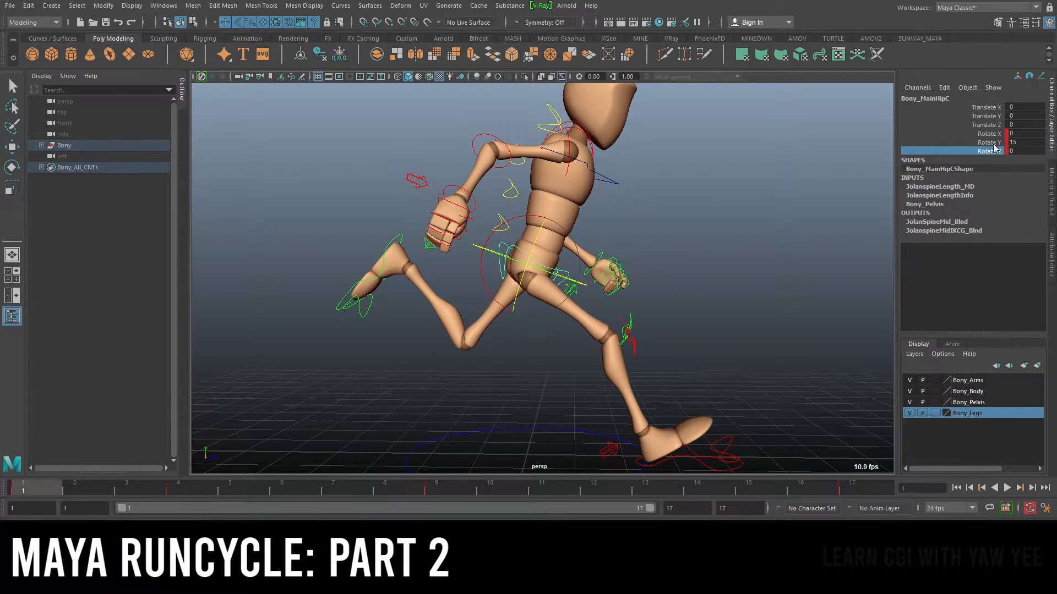
pyautogui.hotkey('alt', 'v')
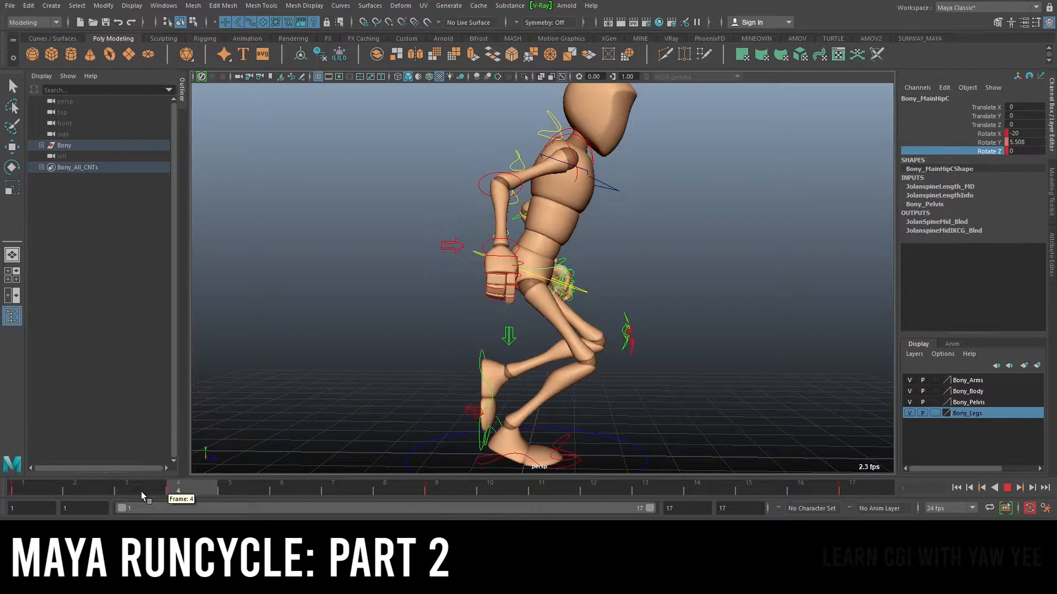
# Delete the hip control's Rotate Z keys at frames 1, 9 and 17 on the time slider
pyautogui.click(32, 489)
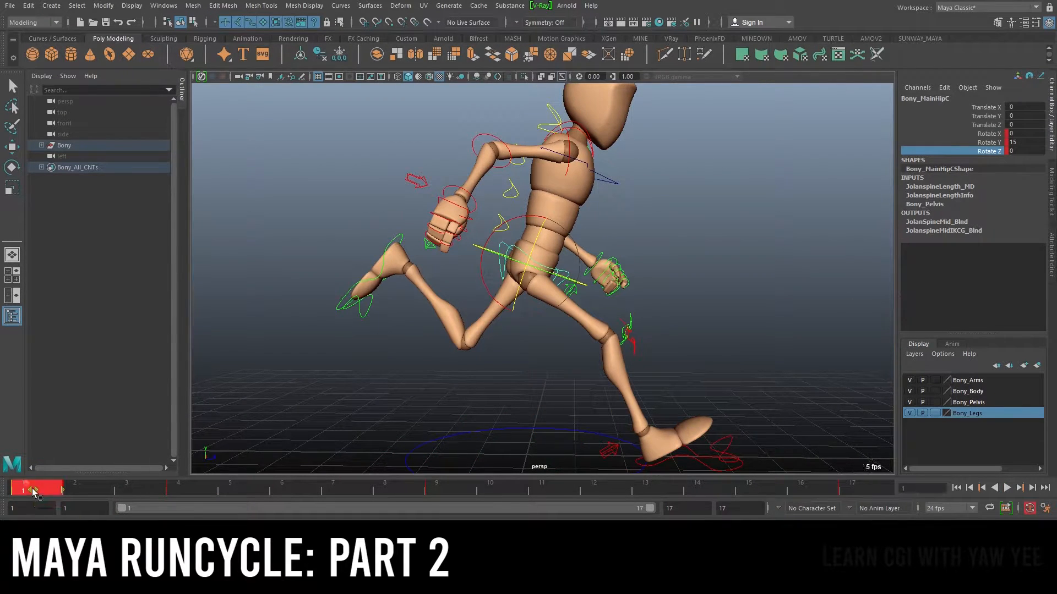
pyautogui.rightClick(32, 487)
pyautogui.click(66, 338)
pyautogui.keyDown('shift'); pyautogui.click(442, 487); pyautogui.keyUp('shift')
pyautogui.rightClick(442, 483)
pyautogui.click(502, 333)
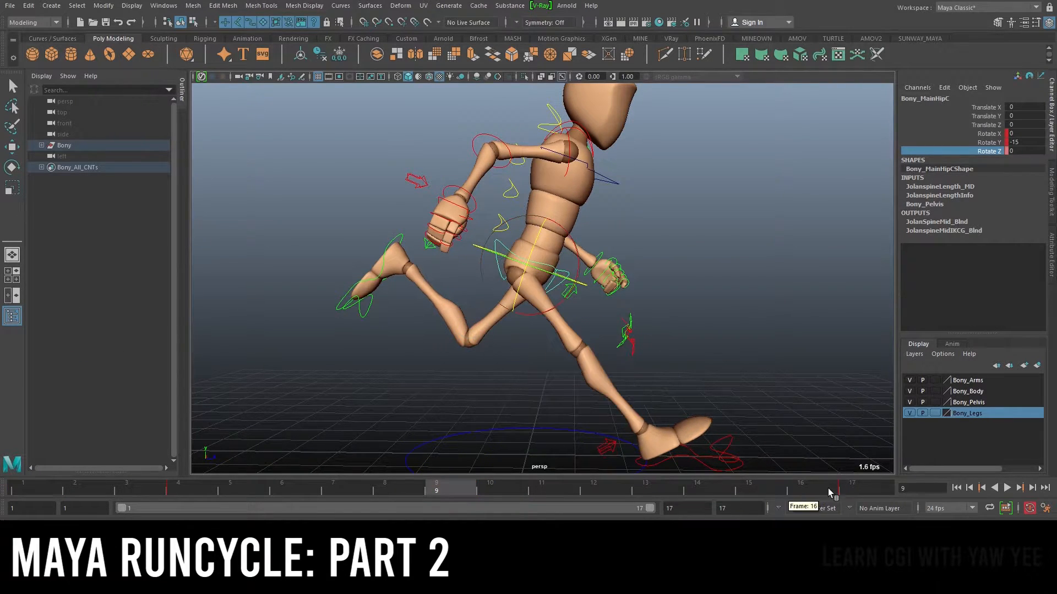
pyautogui.click(854, 488)
pyautogui.rightClick(854, 487)
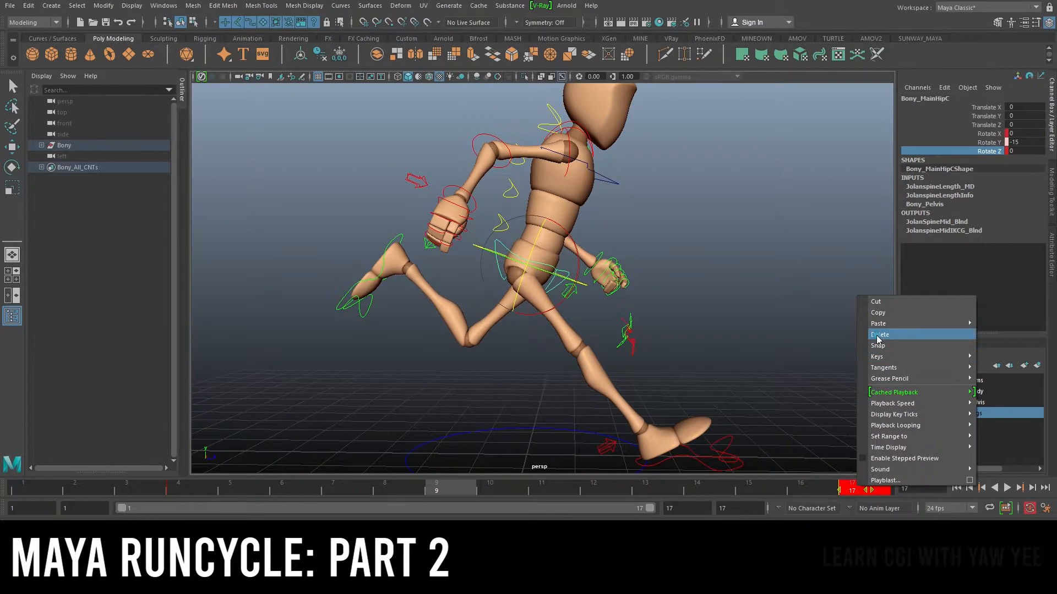
pyautogui.click(886, 332)
# Key the hip control's Rotate Z channel at frame 12 and play back the animation
pyautogui.click(175, 484)
pyautogui.hotkey('alt', 'v')
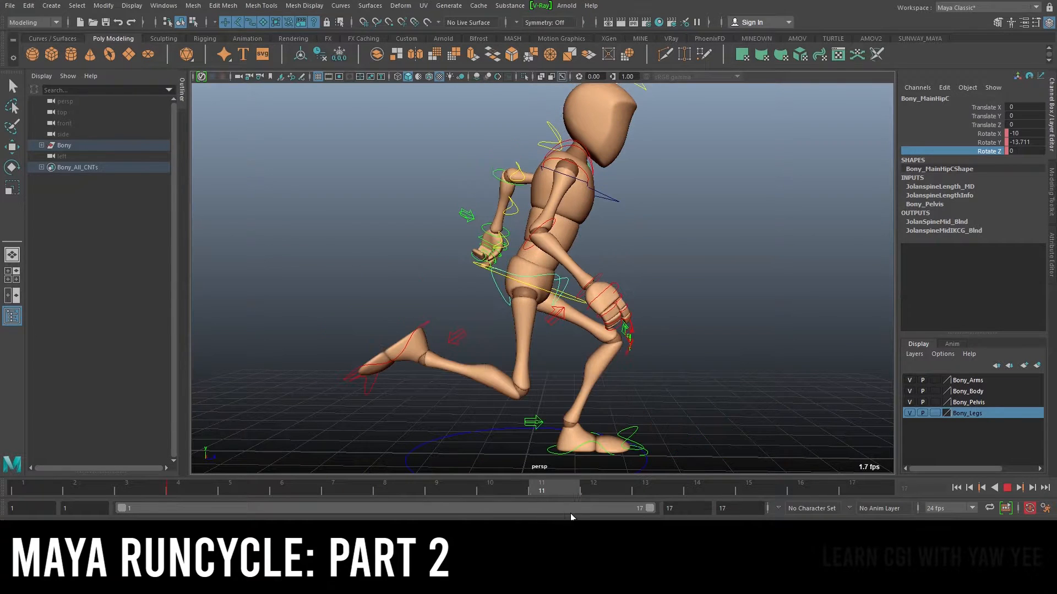
pyautogui.hotkey('alt', 'v')
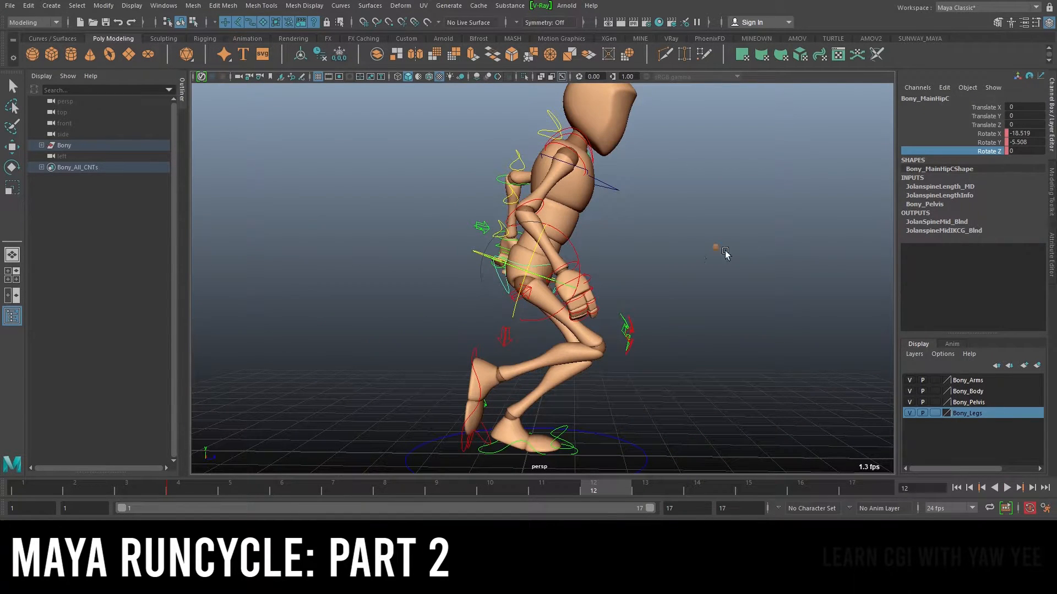
pyautogui.rightClick(988, 153)
pyautogui.click(975, 173)
pyautogui.keyDown('alt'); pyautogui.moveTo(740, 254); pyautogui.dragTo(667, 249); pyautogui.keyUp('alt')
pyautogui.hotkey('alt', 'v')
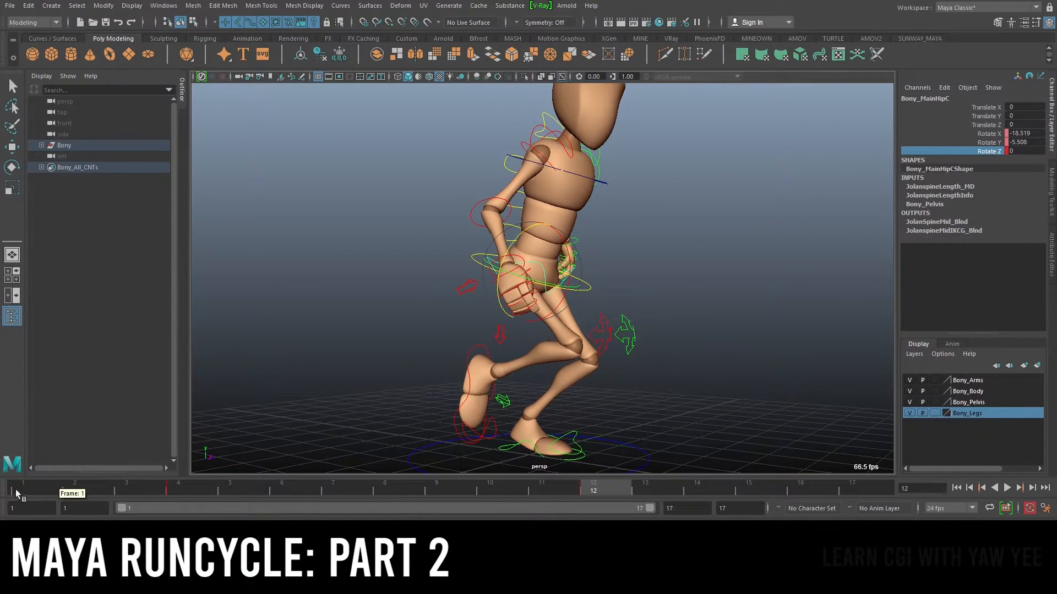
# Scrub to frame 7 and play back, orbiting around the character to review the hip swing
pyautogui.moveTo(193, 493); pyautogui.dragTo(332, 496)
pyautogui.keyDown('alt'); pyautogui.moveTo(538, 299); pyautogui.dragTo(665, 323); pyautogui.keyUp('alt')
pyautogui.hotkey('alt', 'v')
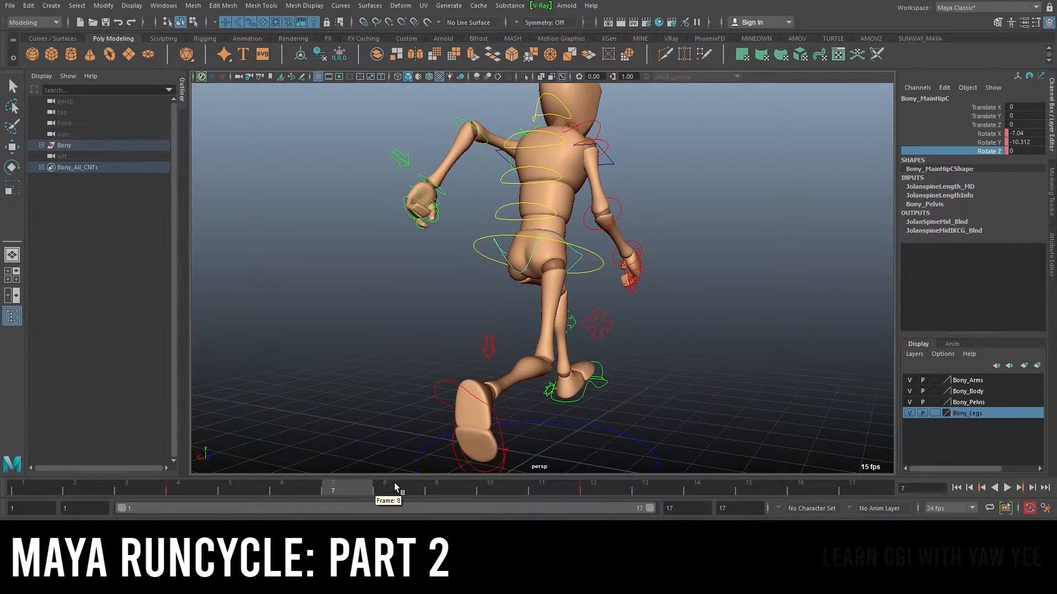
pyautogui.keyDown('alt'); pyautogui.moveTo(599, 319); pyautogui.dragTo(503, 309); pyautogui.keyUp('alt')
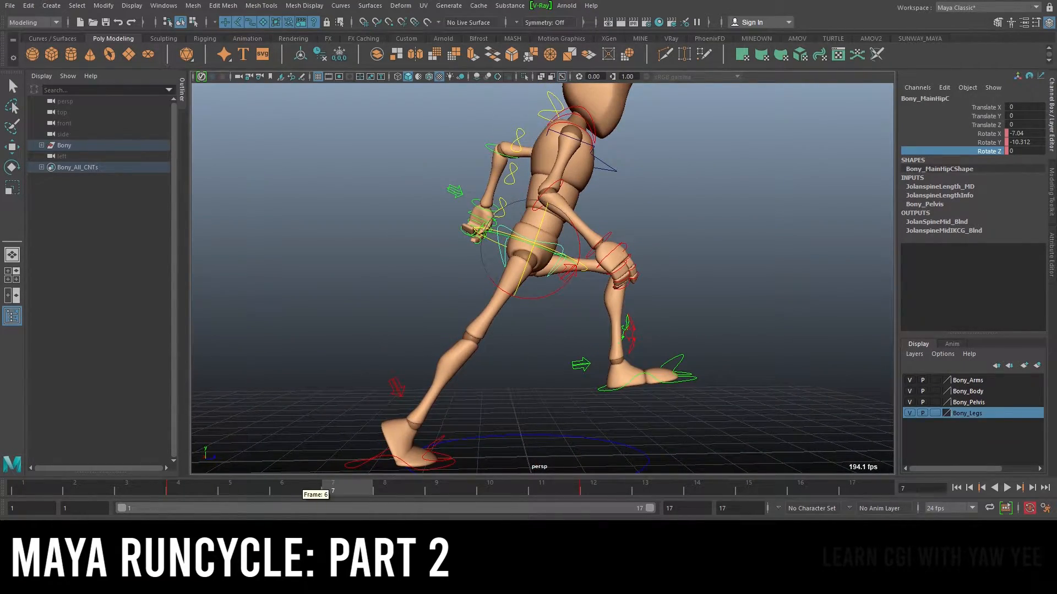
pyautogui.hotkey('alt', 'v')
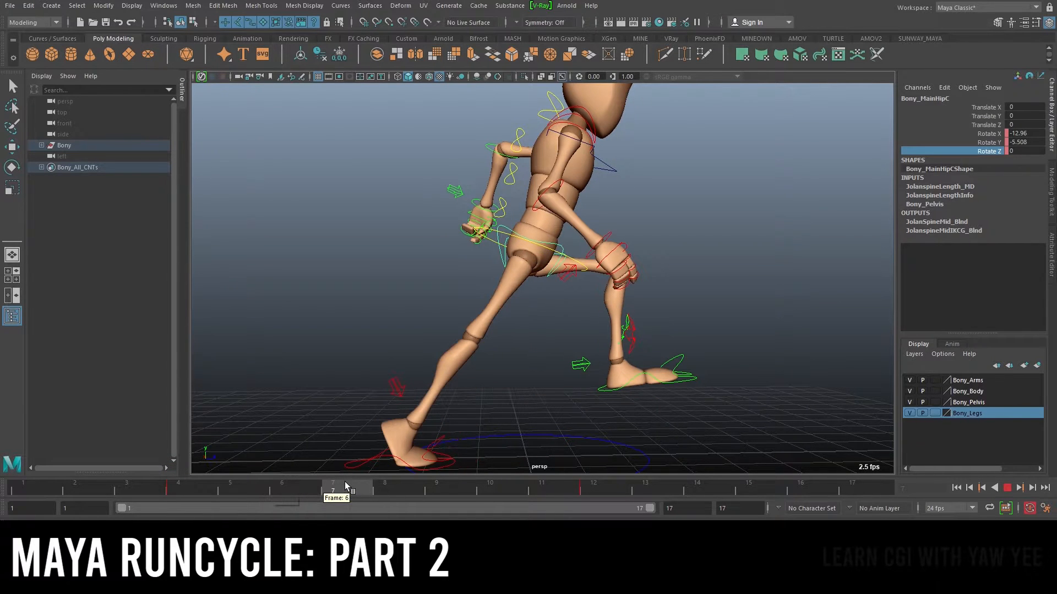
pyautogui.moveTo(346, 487); pyautogui.dragTo(355, 487)
pyautogui.moveTo(510, 279)
pyautogui.keyDown('alt'); pyautogui.mouseDown()
pyautogui.moveTo(601, 285)
pyautogui.moveTo(586, 281)
pyautogui.moveTo(589, 262)
pyautogui.moveTo(453, 246)
pyautogui.moveTo(688, 276)
pyautogui.mouseUp(); pyautogui.keyUp('alt')
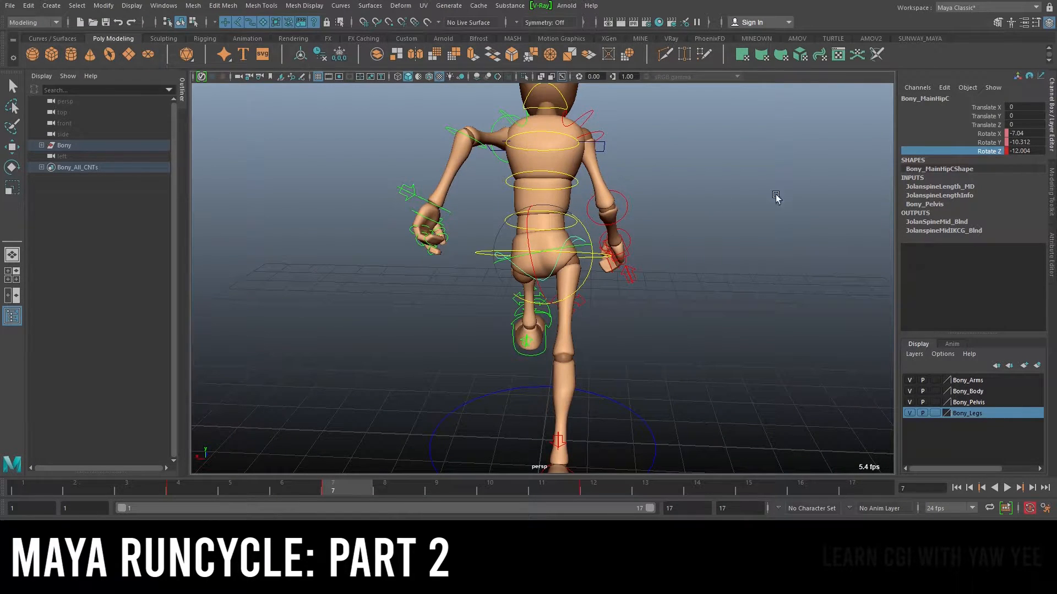
pyautogui.scroll(2, 800, 193)
pyautogui.click(752, 234)
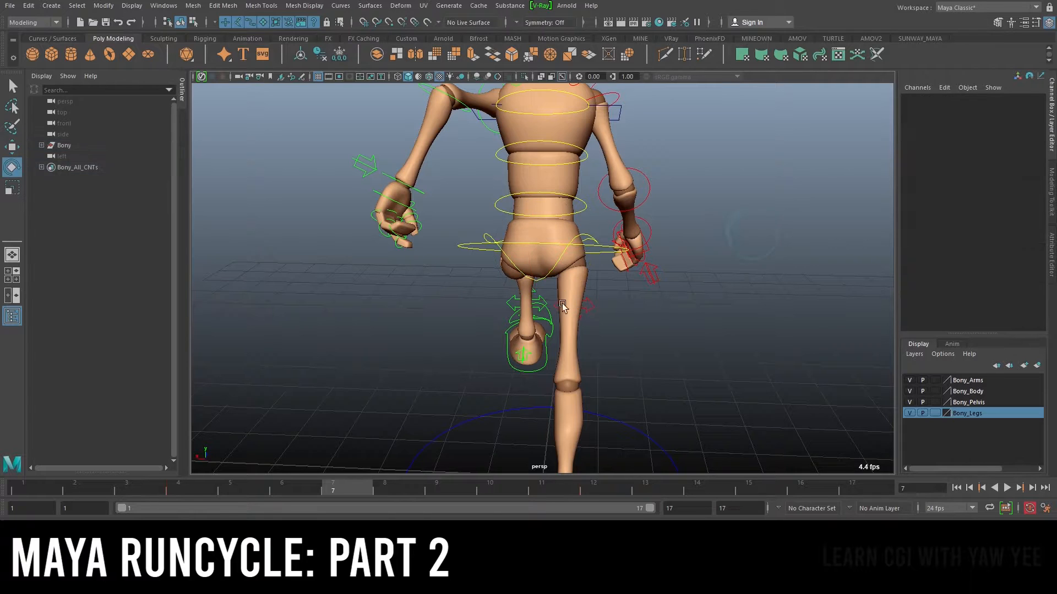
pyautogui.click(582, 244)
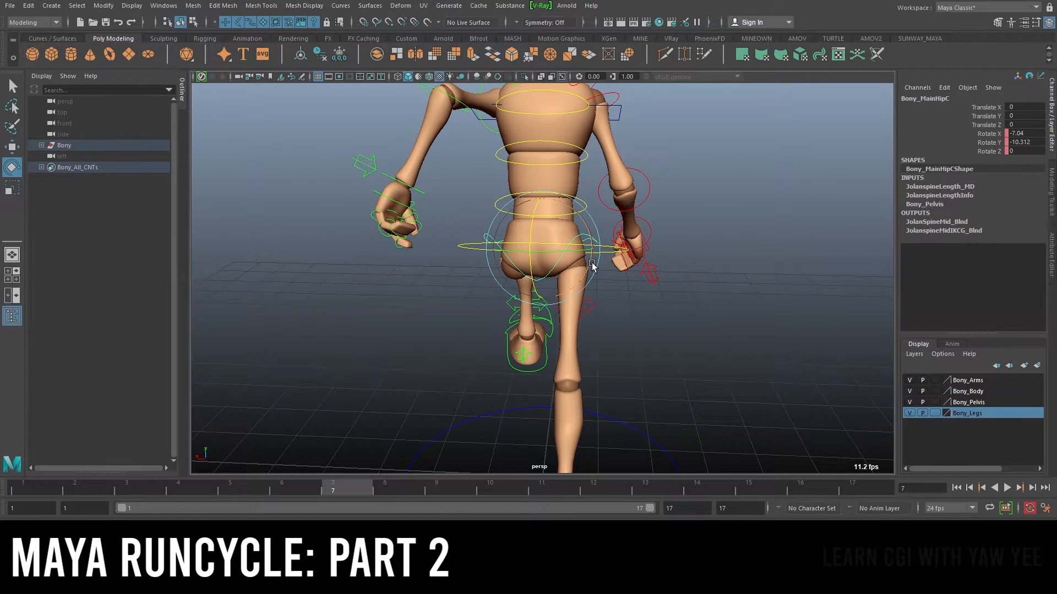
pyautogui.moveTo(592, 264); pyautogui.dragTo(603, 259)
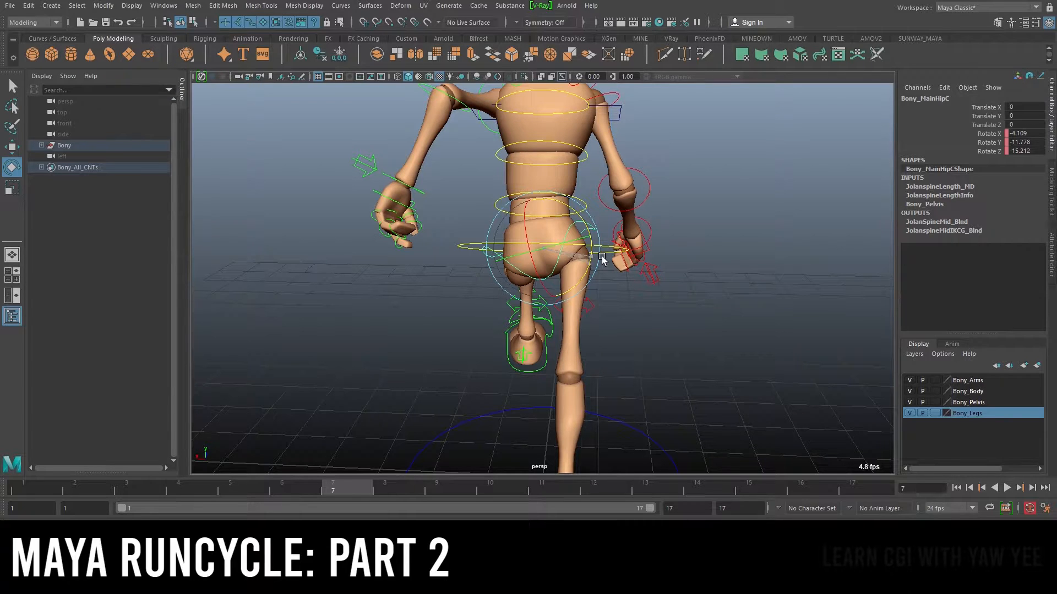
pyautogui.hotkey('ctrl', 'z')
pyautogui.hotkey('ctrl', 'z')
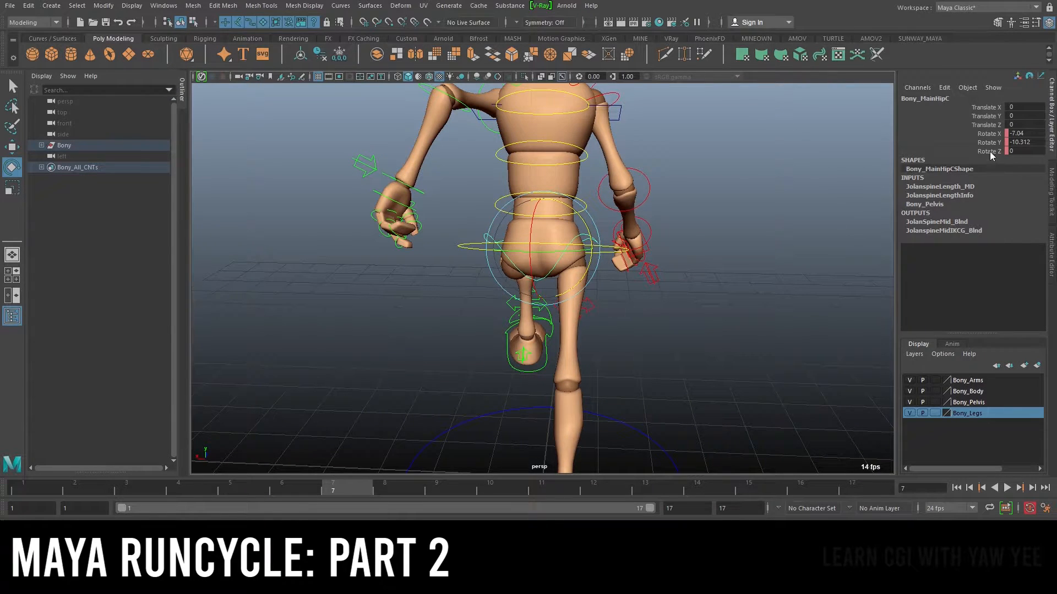
# Set the hip control's Rotate Z to -15 at frame 7
pyautogui.click(991, 153)
pyautogui.click(1026, 150)
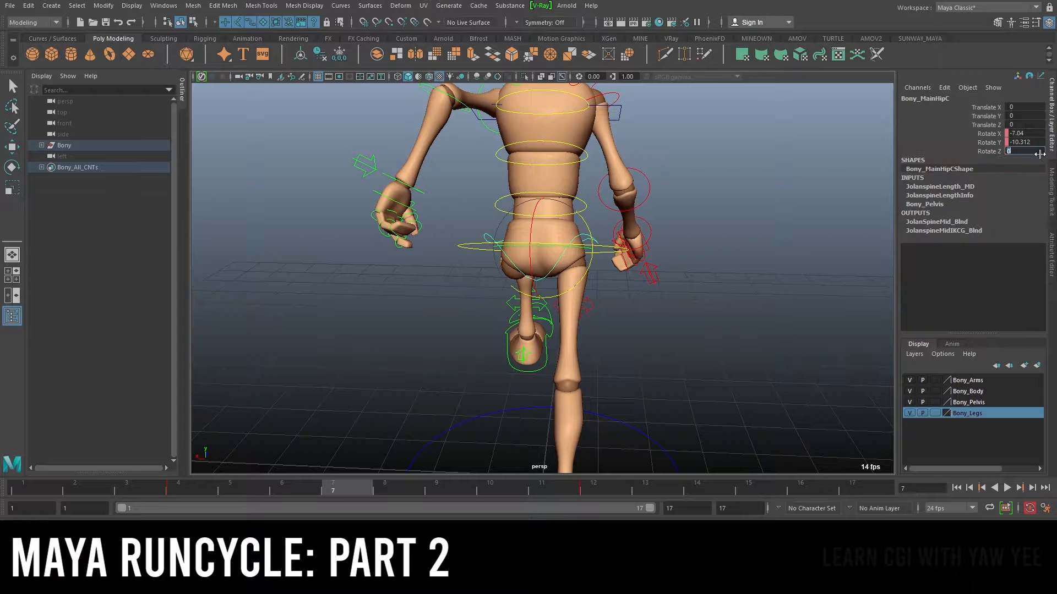
pyautogui.write('-15')
pyautogui.press('Return')
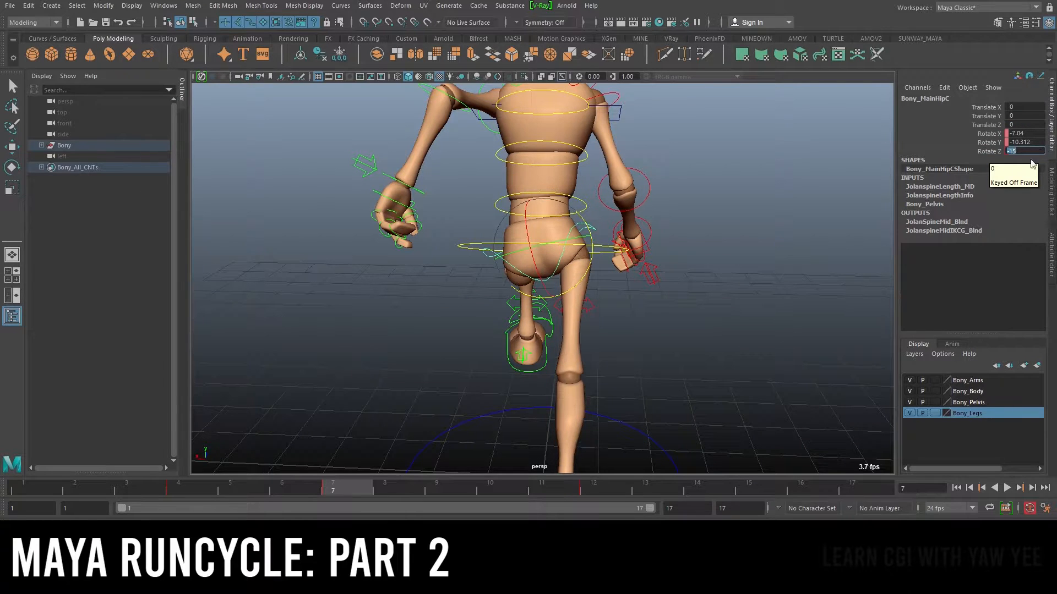
# Orbit around the character and play back the animation to review the hip rotation
pyautogui.scroll(-7, 770, 238)
pyautogui.keyDown('alt'); pyautogui.moveTo(677, 215); pyautogui.dragTo(553, 215); pyautogui.keyUp('alt')
pyautogui.scroll(4, 542, 237)
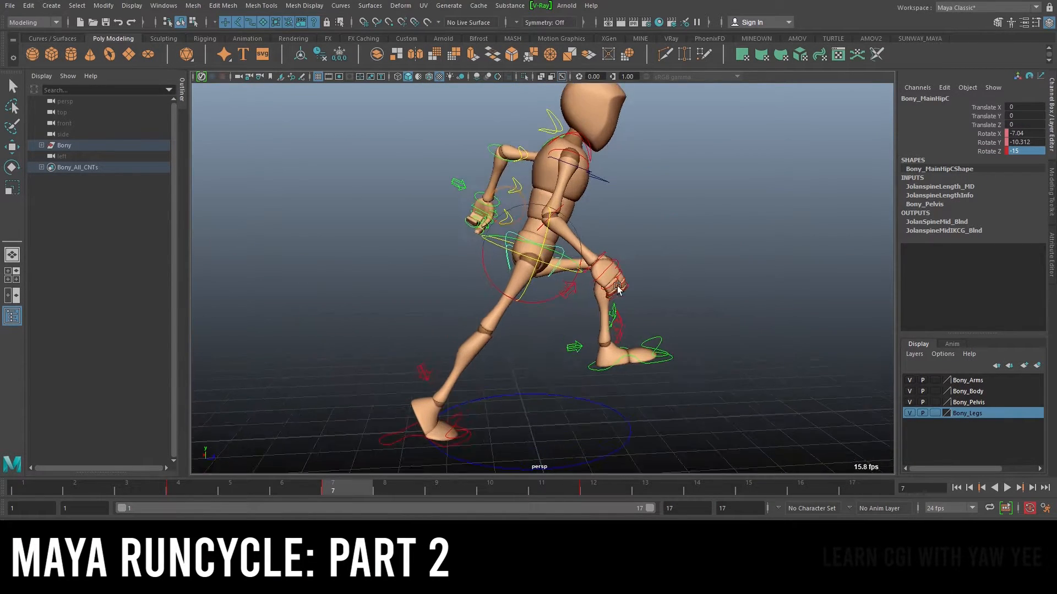
pyautogui.keyDown('alt'); pyautogui.moveTo(479, 337); pyautogui.dragTo(484, 328); pyautogui.keyUp('alt')
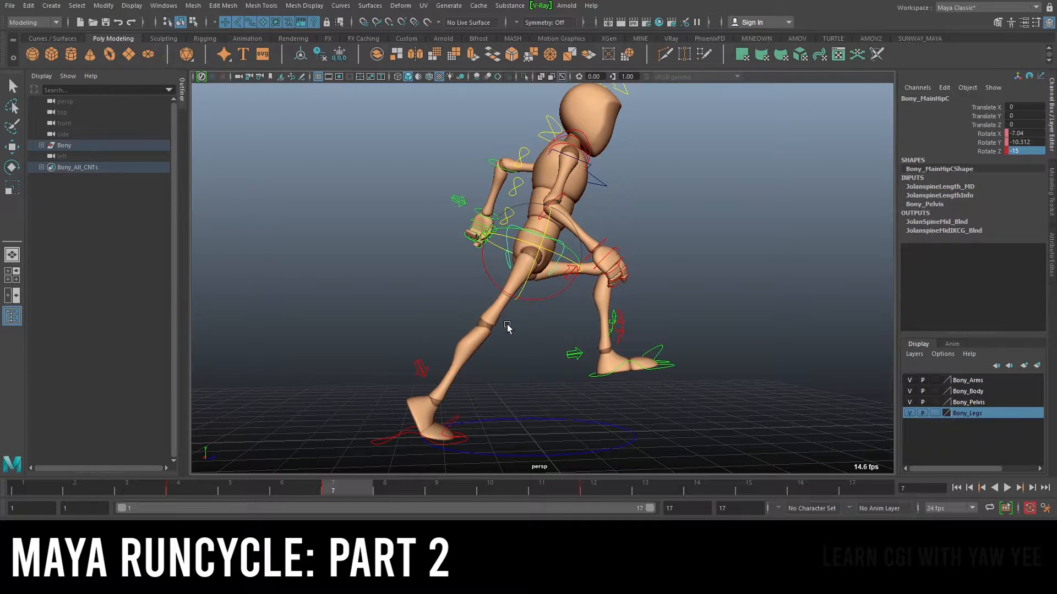
pyautogui.keyDown('alt'); pyautogui.moveTo(626, 320); pyautogui.dragTo(585, 331, button='right'); pyautogui.keyUp('alt')
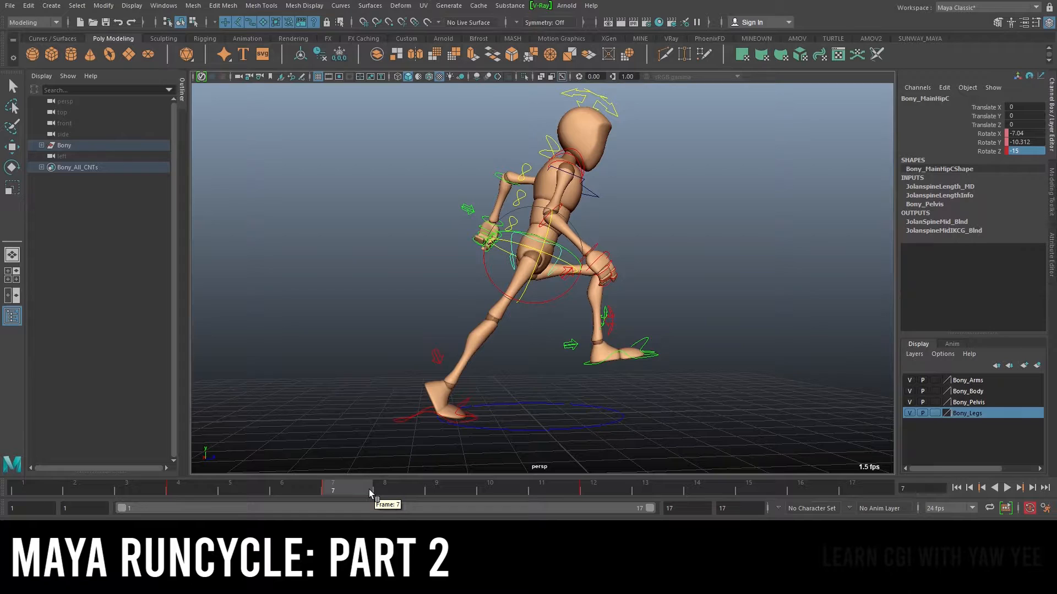
pyautogui.hotkey('alt', 'v')
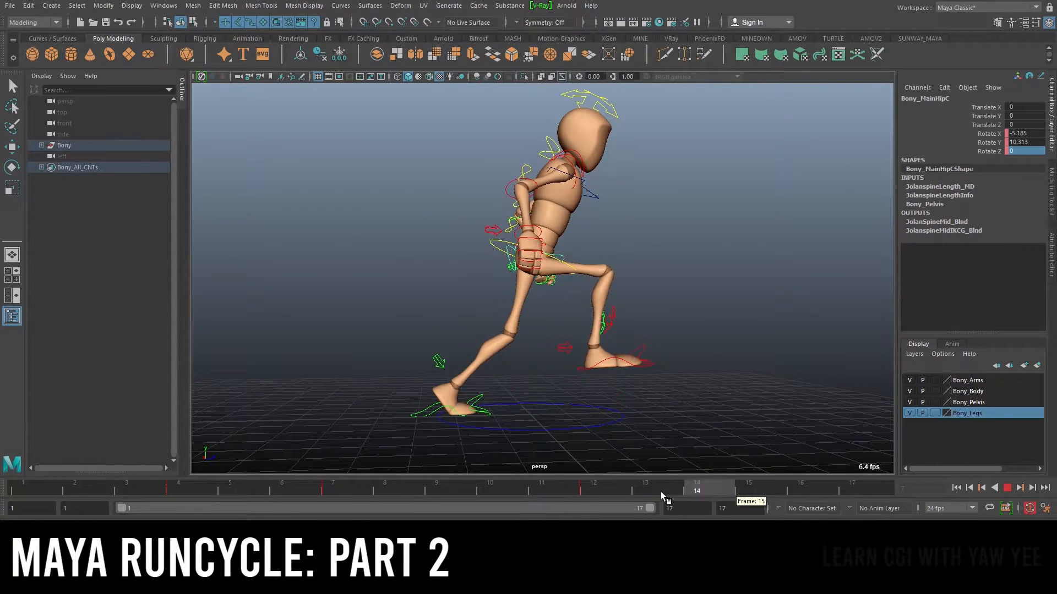
# Stop at frame 15 and set the hip control's Rotate Z to 15
pyautogui.hotkey('alt', 'v')
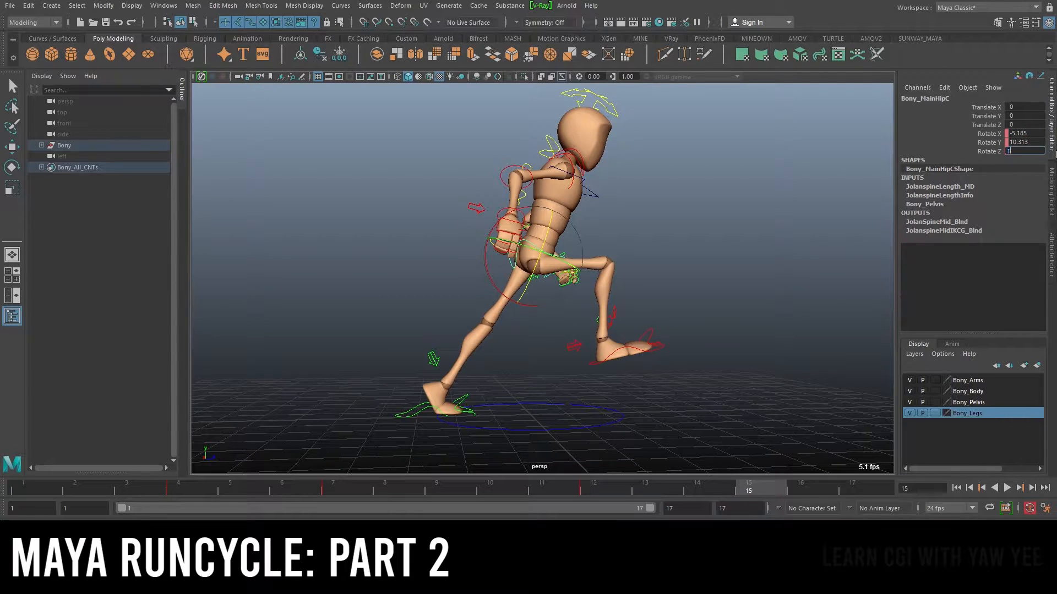
pyautogui.write('15')
pyautogui.press('Return')
pyautogui.keyDown('alt'); pyautogui.moveTo(490, 311); pyautogui.dragTo(534, 327); pyautogui.keyUp('alt')
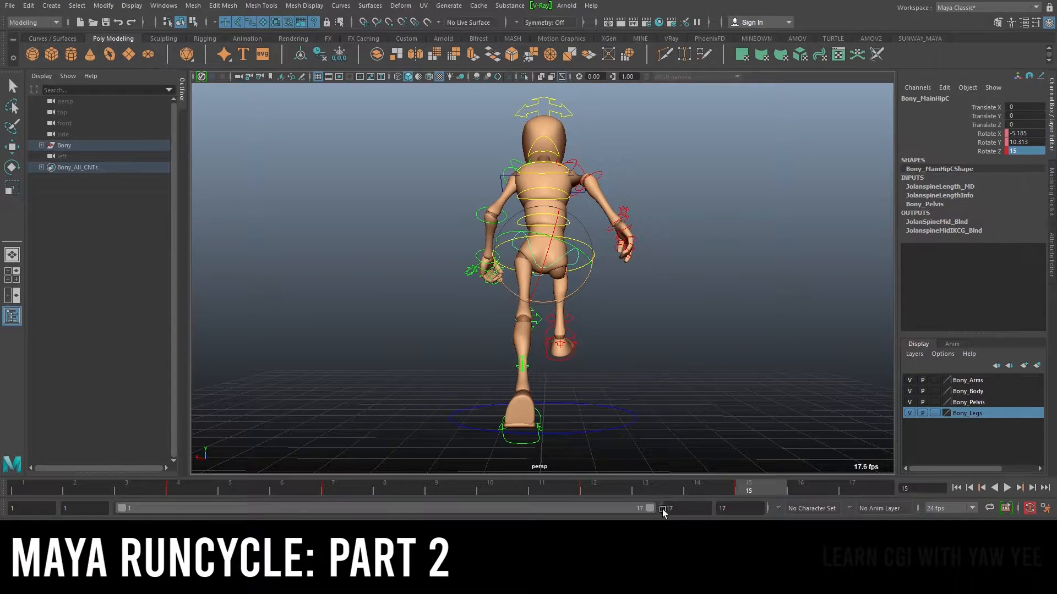
# Scrub the time slider and play back the animation to review the hip swing
pyautogui.moveTo(231, 487); pyautogui.dragTo(271, 487)
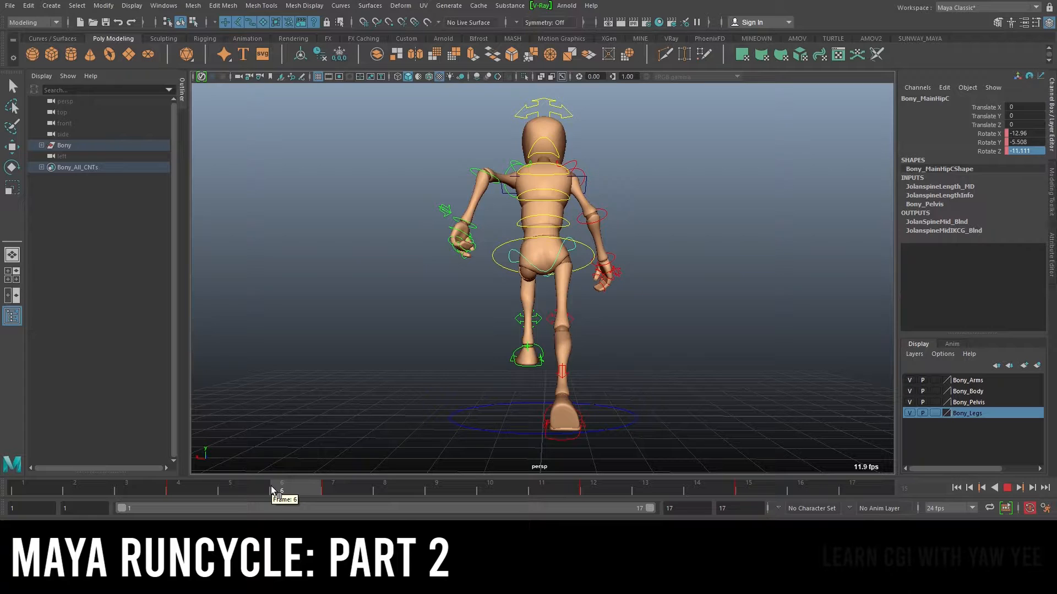
pyautogui.moveTo(271, 487); pyautogui.dragTo(68, 509)
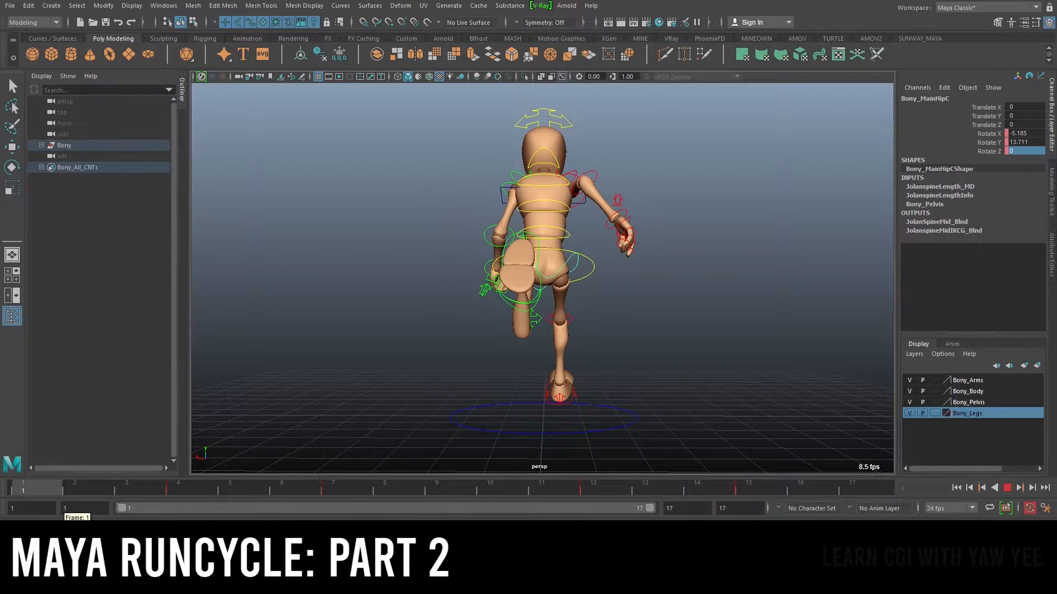
pyautogui.hotkey('alt', 'v')
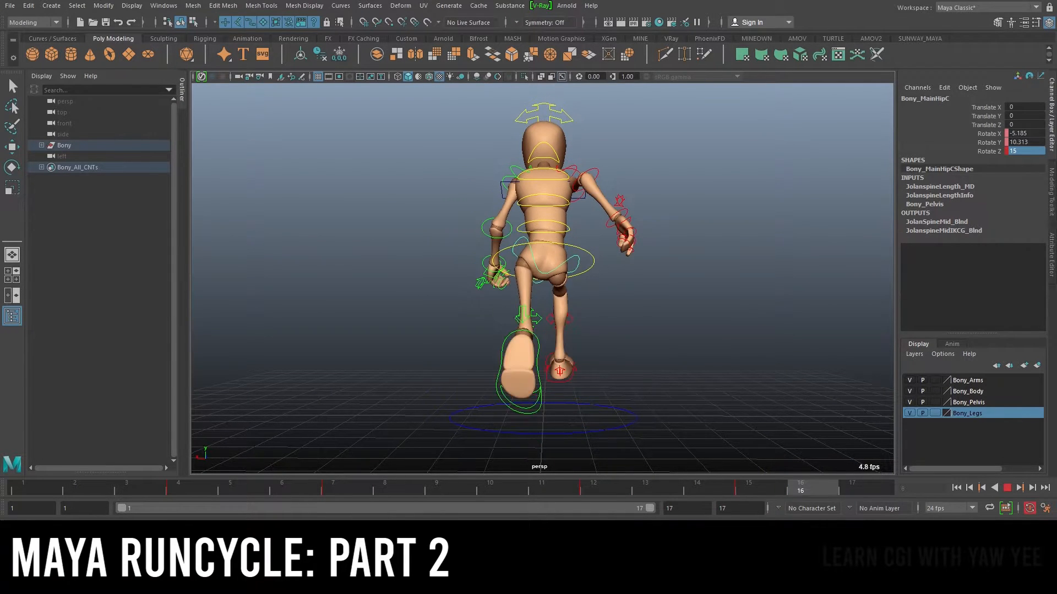
pyautogui.press('Escape')
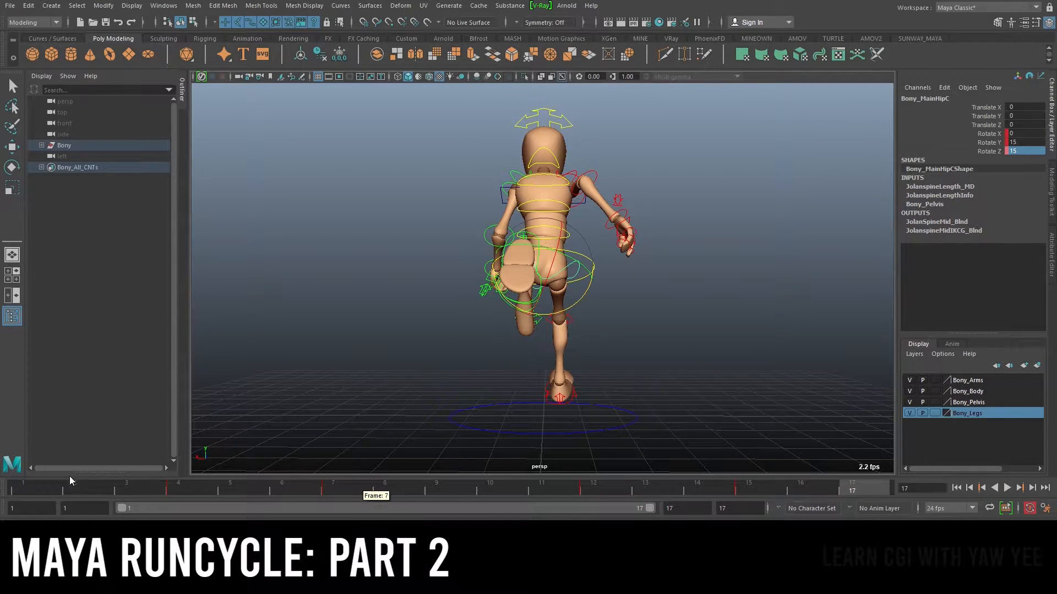
pyautogui.click(17, 487)
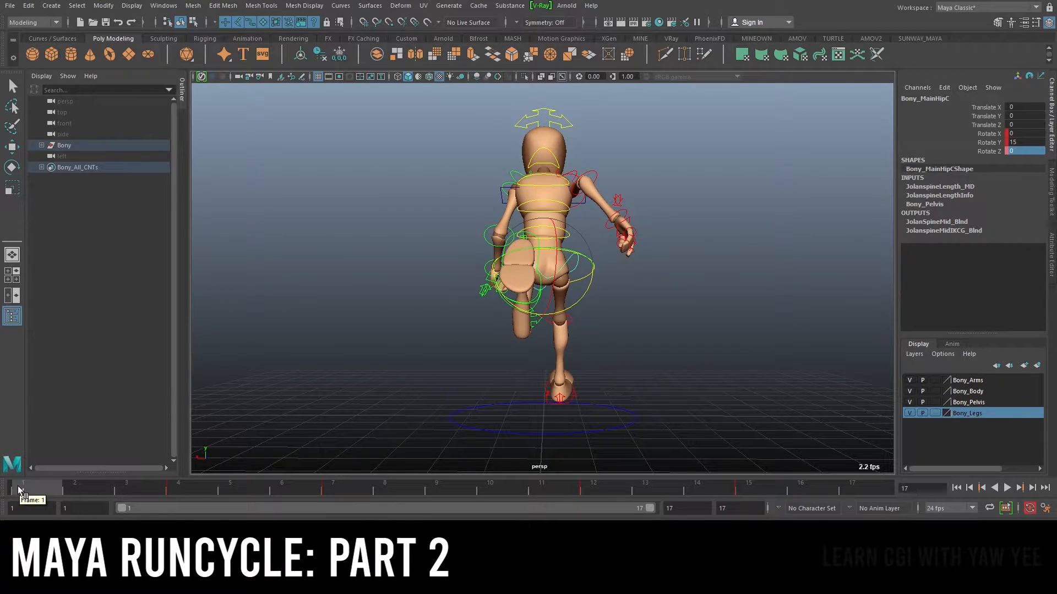
# Orbit around the character and scrub between frames 1 and 17 to review the hip pose
pyautogui.keyDown('alt'); pyautogui.moveTo(531, 292); pyautogui.dragTo(443, 316); pyautogui.keyUp('alt')
pyautogui.keyDown('alt'); pyautogui.moveTo(582, 325); pyautogui.dragTo(662, 330); pyautogui.keyUp('alt')
pyautogui.click(866, 484)
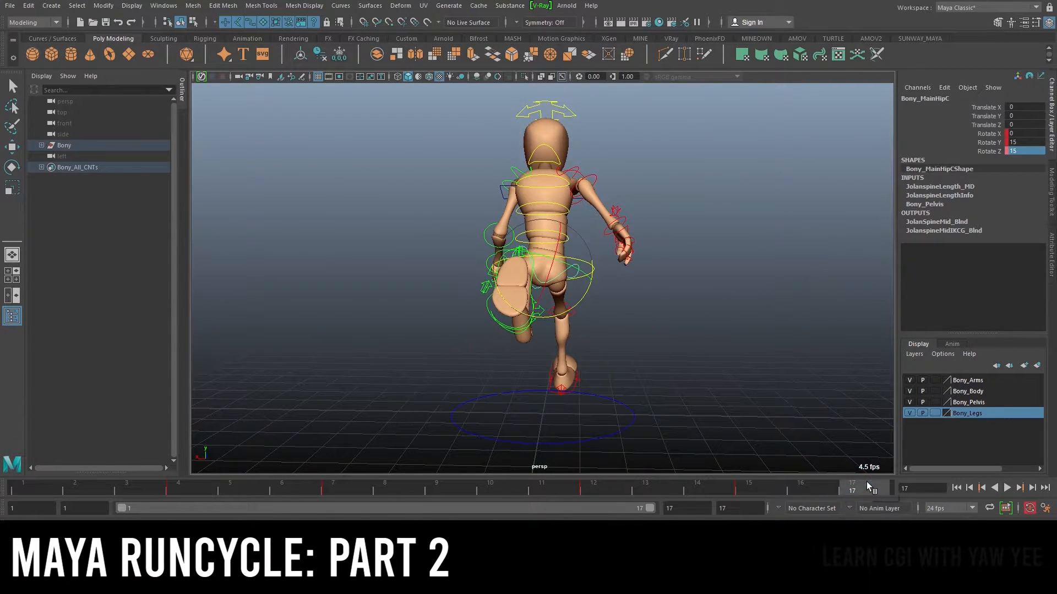
pyautogui.keyDown('alt'); pyautogui.moveTo(801, 418); pyautogui.dragTo(568, 316); pyautogui.keyUp('alt')
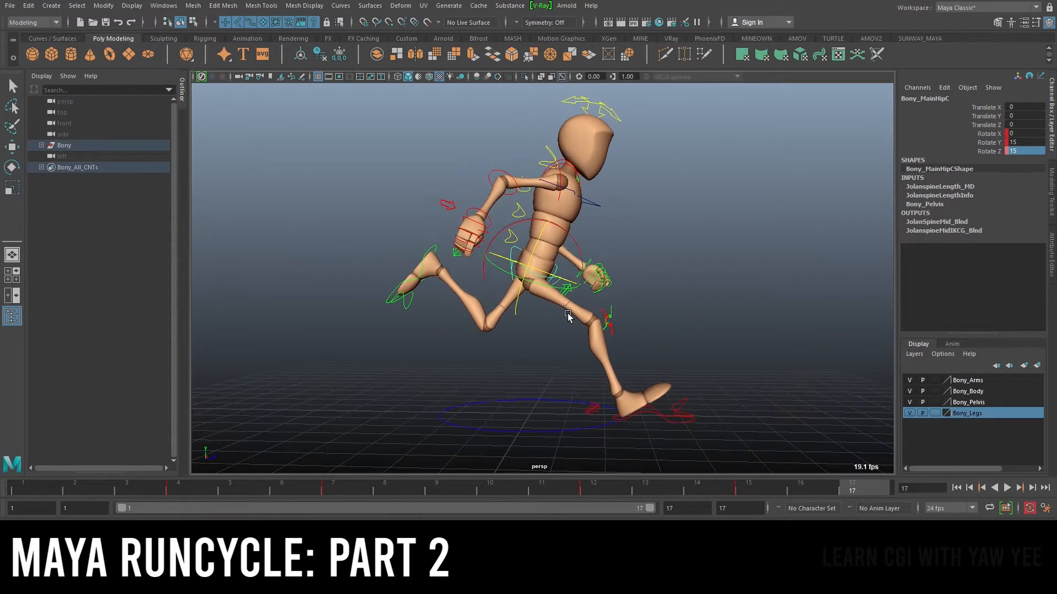
pyautogui.keyDown('alt'); pyautogui.moveTo(683, 270); pyautogui.dragTo(842, 261); pyautogui.keyUp('alt')
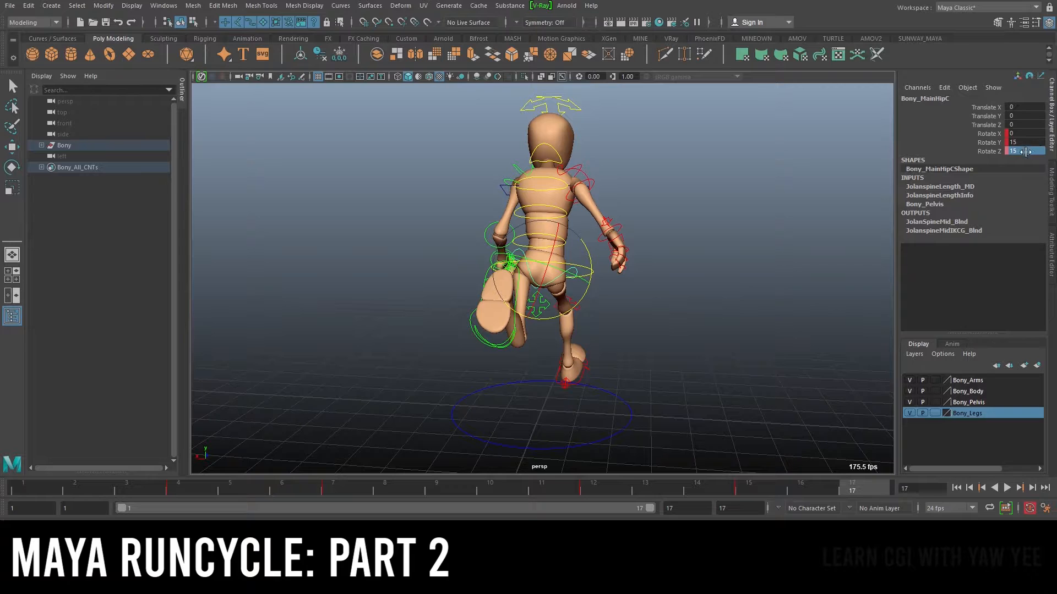
pyautogui.keyDown('alt'); pyautogui.moveTo(567, 309); pyautogui.dragTo(531, 339); pyautogui.keyUp('alt')
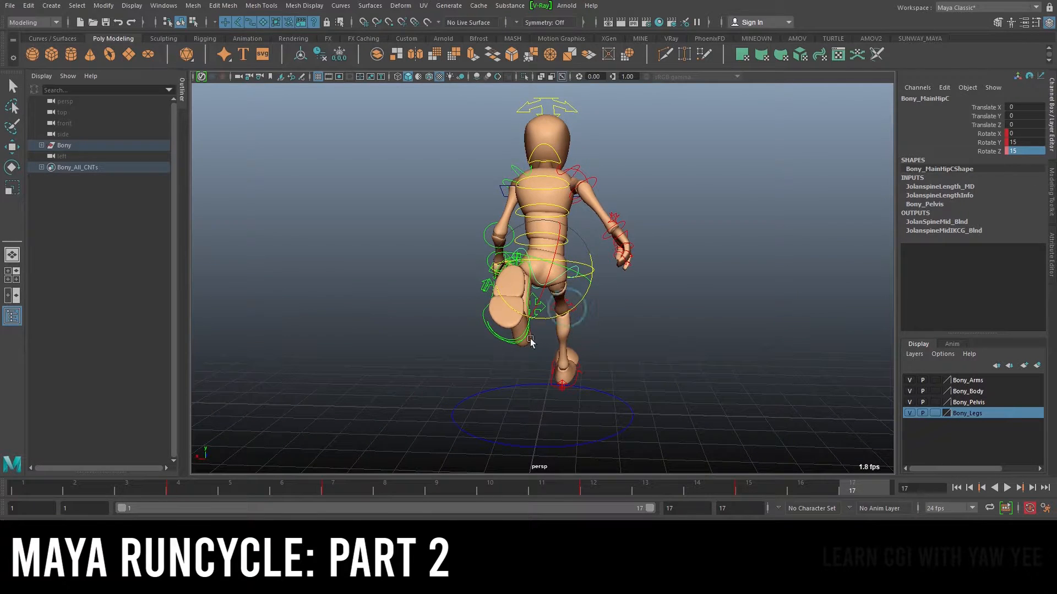
pyautogui.click(27, 488)
pyautogui.keyDown('alt'); pyautogui.moveTo(457, 315); pyautogui.dragTo(447, 320); pyautogui.keyUp('alt')
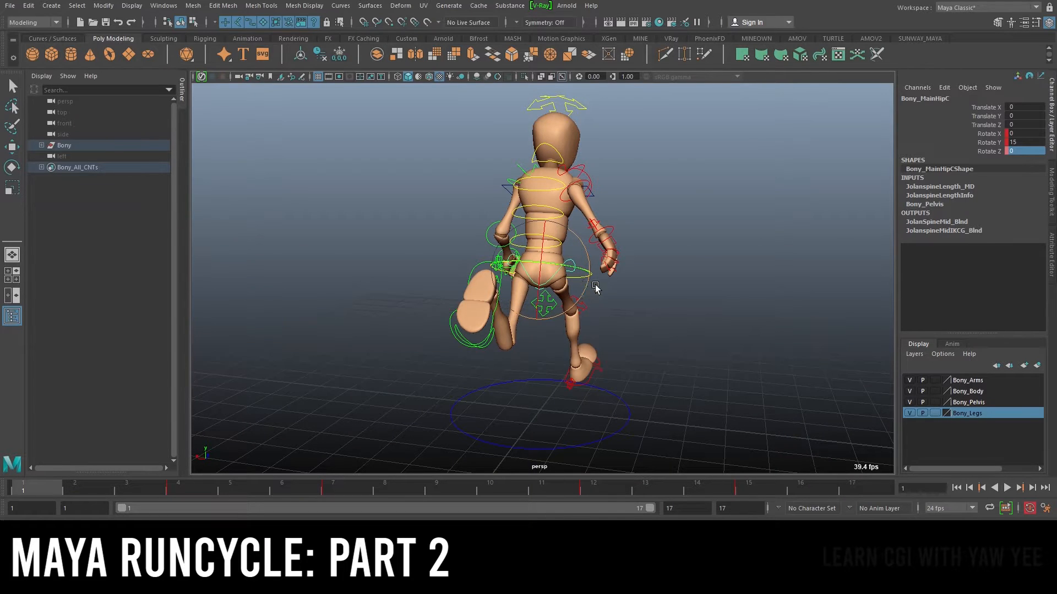
# Set the hip control's Rotate Z to 0 at frame 17
pyautogui.click(845, 484)
pyautogui.doubleClick(1039, 150)
pyautogui.write('0')
pyautogui.press('Return')
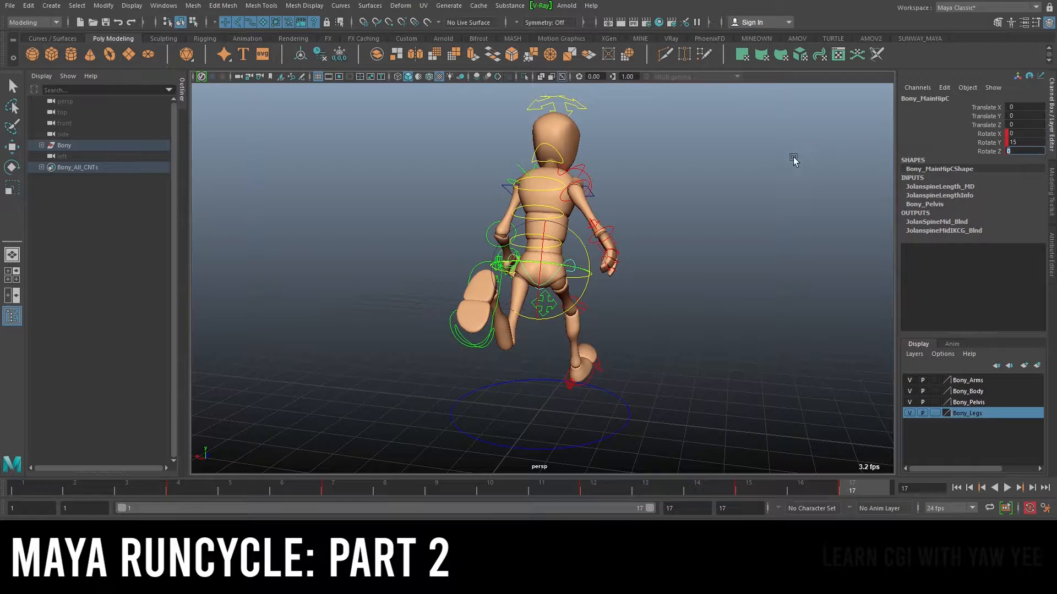
# Key the hip control's Rotate Z channel at frame 1
pyautogui.keyDown('alt'); pyautogui.moveTo(807, 149); pyautogui.dragTo(830, 155); pyautogui.keyUp('alt')
pyautogui.click(16, 488)
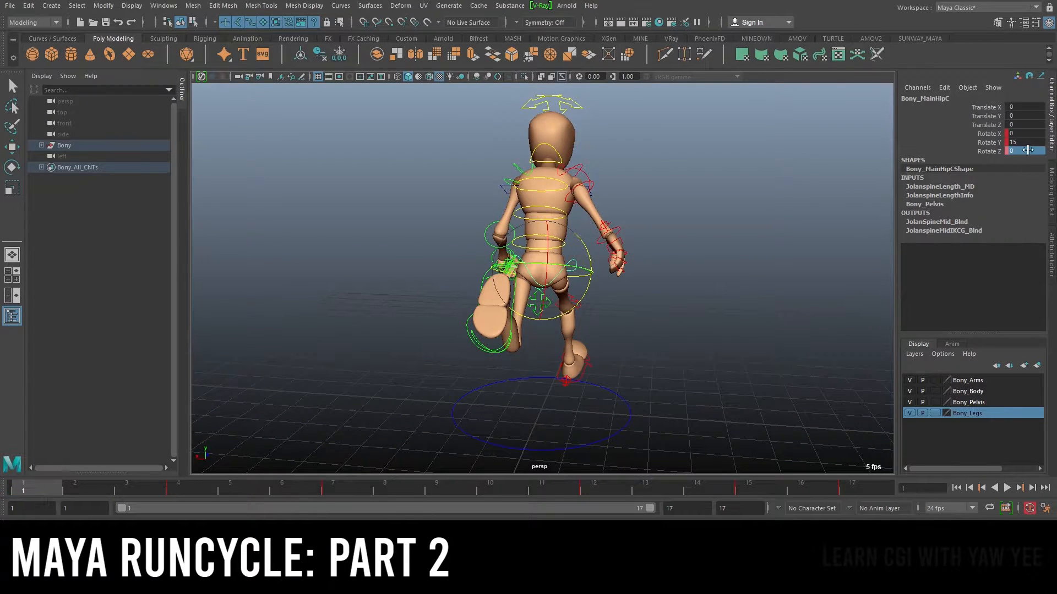
pyautogui.rightClick(994, 151)
pyautogui.click(959, 173)
# Go to frame 9 and set the hip control's Rotate Z to 0
pyautogui.moveTo(41, 484); pyautogui.dragTo(455, 497)
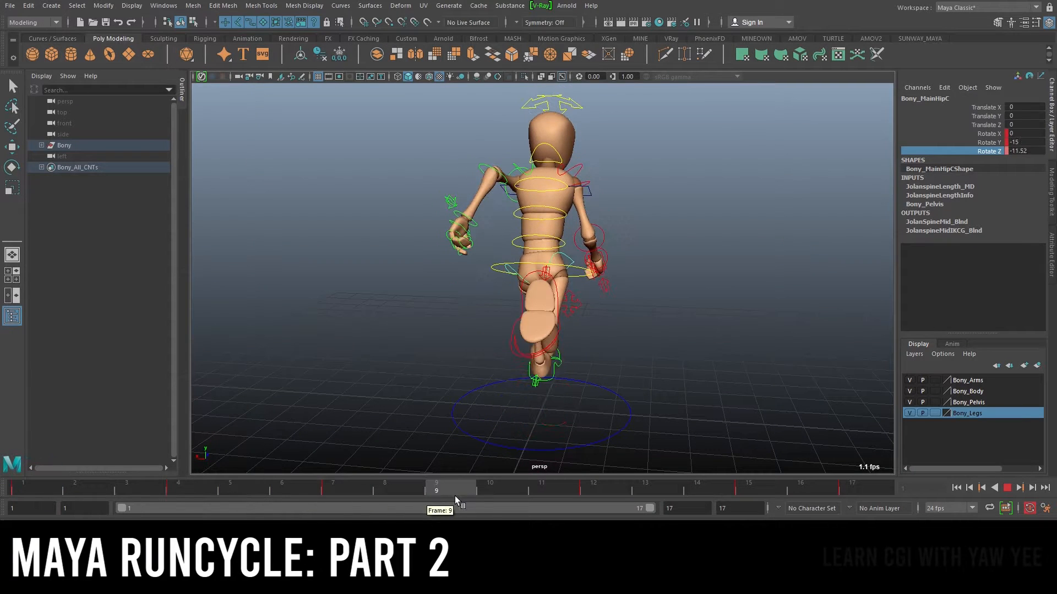
pyautogui.doubleClick(1033, 151)
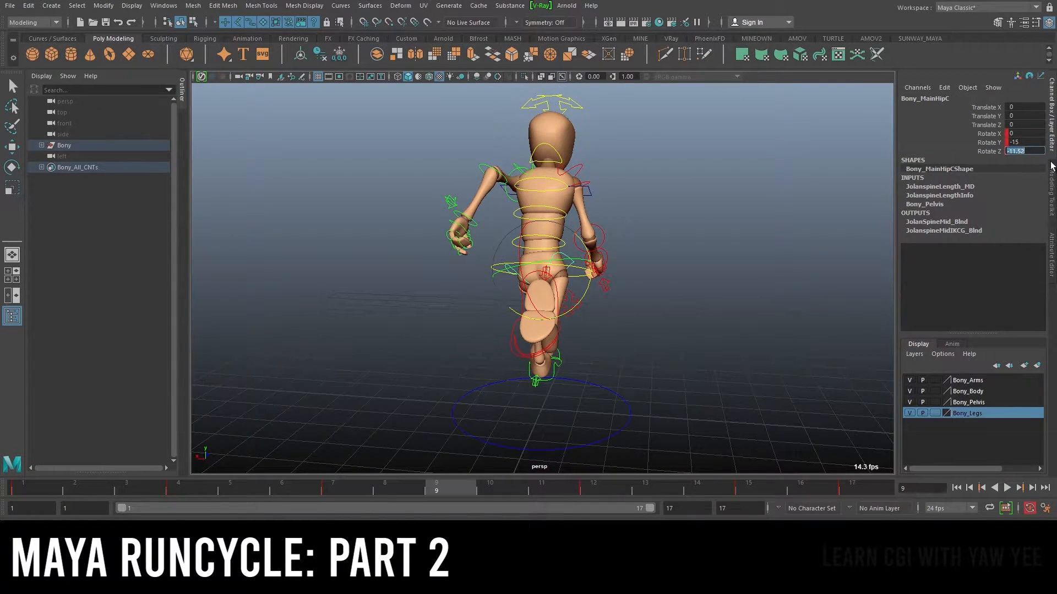
pyautogui.write('0')
pyautogui.press('Return')
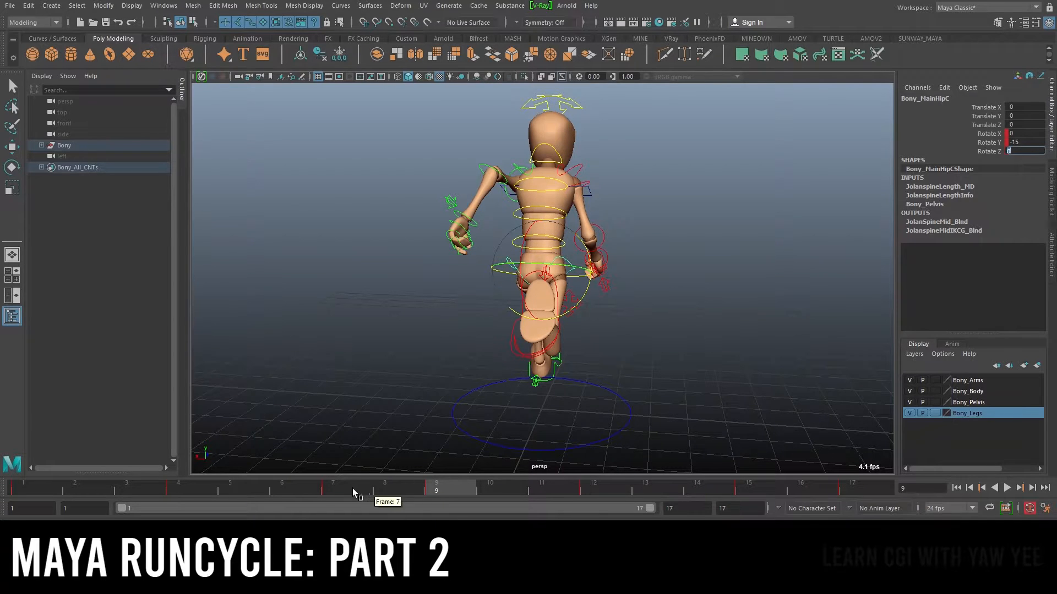
# Play back and scrub the timeline to check the hip swing
pyautogui.hotkey('alt', 'v')
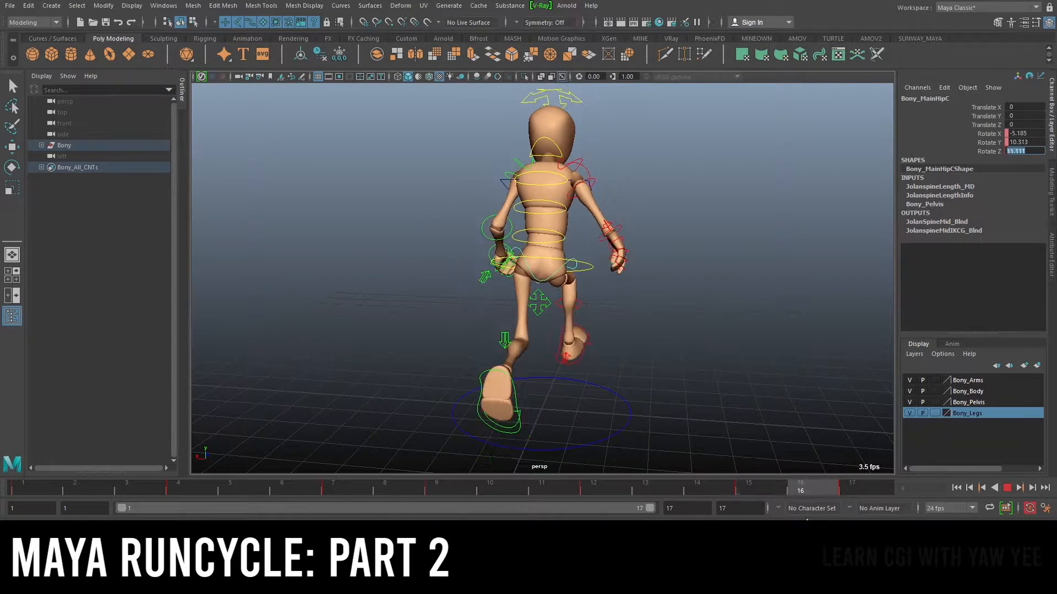
pyautogui.click(752, 494)
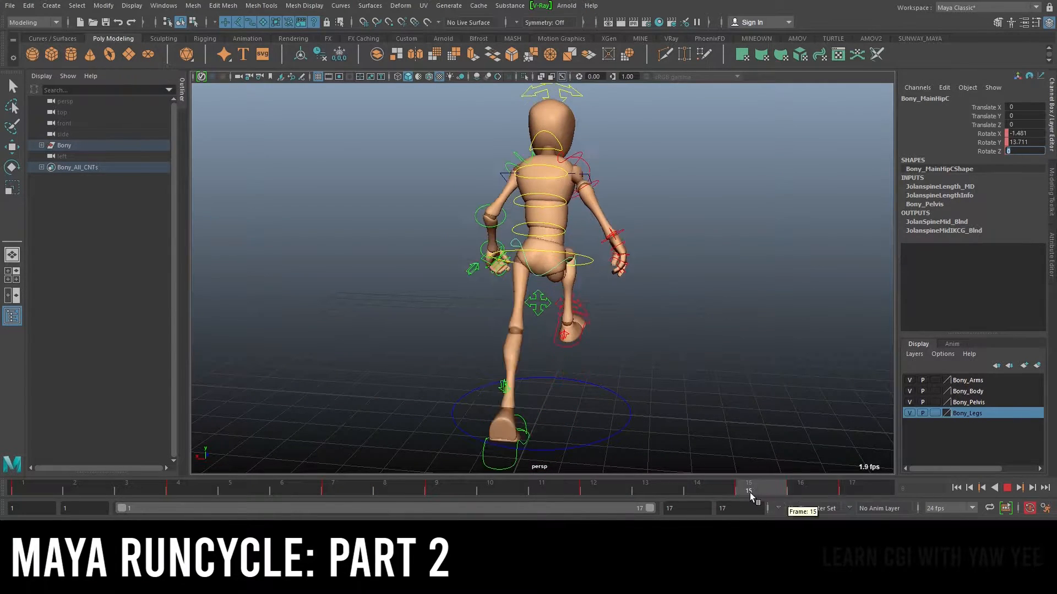
pyautogui.moveTo(814, 487); pyautogui.dragTo(972, 500)
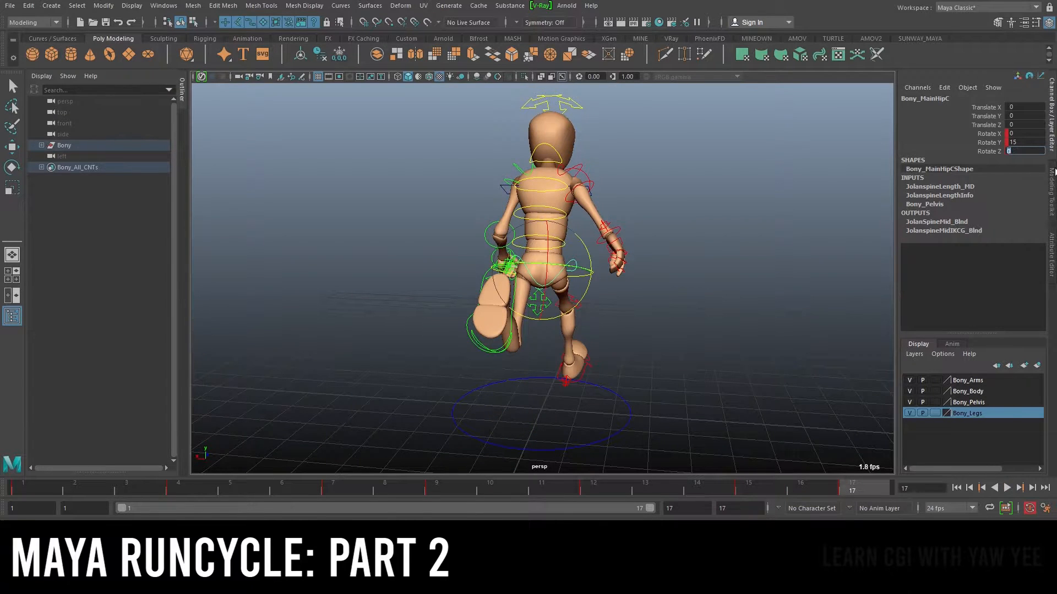
pyautogui.moveTo(755, 485); pyautogui.dragTo(968, 435)
pyautogui.click(31, 490)
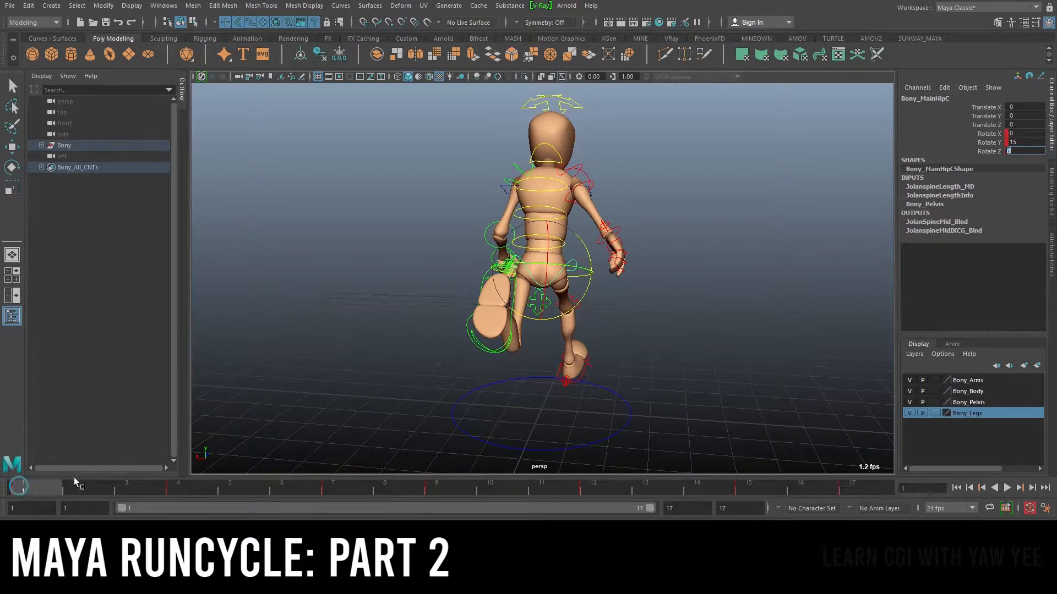
# Play the animation while orbiting around the character to review it from several angles
pyautogui.click(1007, 488)
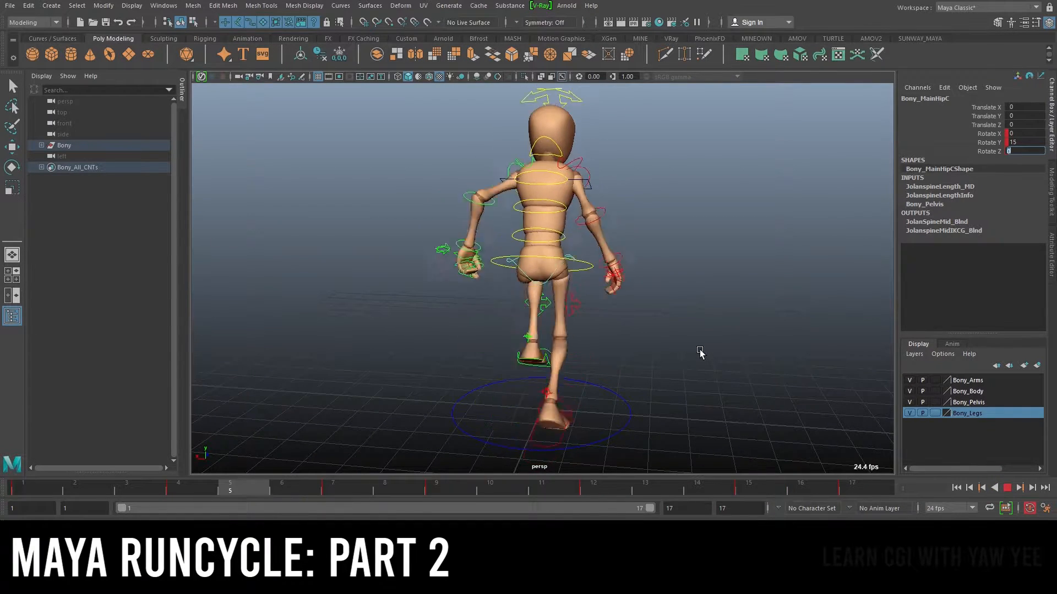
pyautogui.keyDown('alt'); pyautogui.moveTo(584, 300); pyautogui.dragTo(589, 237); pyautogui.keyUp('alt')
pyautogui.keyDown('alt'); pyautogui.moveTo(693, 309); pyautogui.dragTo(823, 368); pyautogui.keyUp('alt')
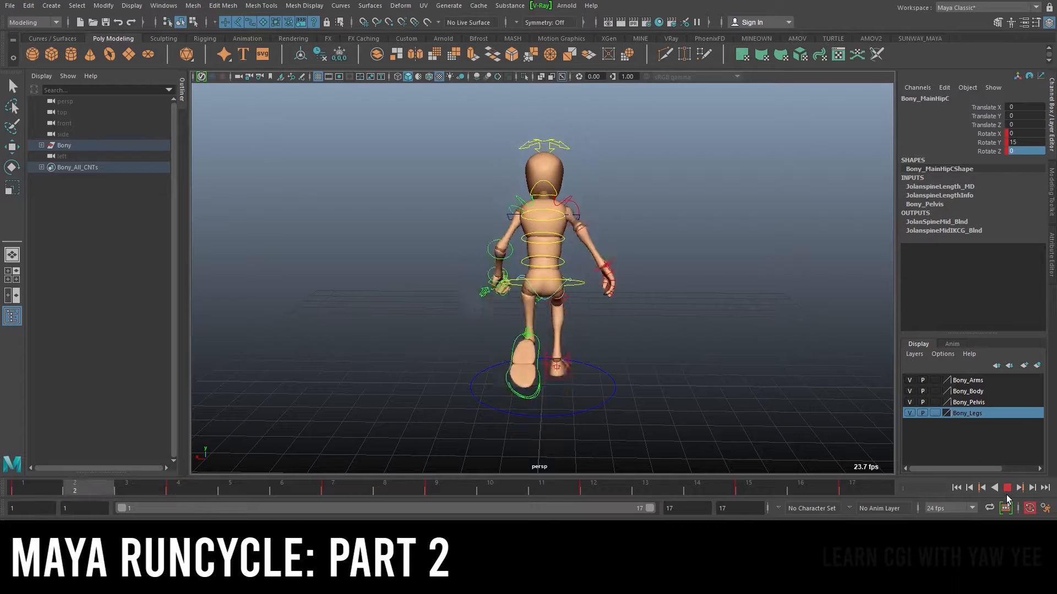
pyautogui.click(1008, 488)
pyautogui.keyDown('alt'); pyautogui.moveTo(624, 248); pyautogui.dragTo(527, 252); pyautogui.keyUp('alt')
pyautogui.keyDown('alt'); pyautogui.moveTo(526, 251); pyautogui.dragTo(658, 243, button='right'); pyautogui.keyUp('alt')
pyautogui.keyDown('alt'); pyautogui.moveTo(645, 241); pyautogui.dragTo(516, 250); pyautogui.keyUp('alt')
pyautogui.press('w')
pyautogui.press('e')
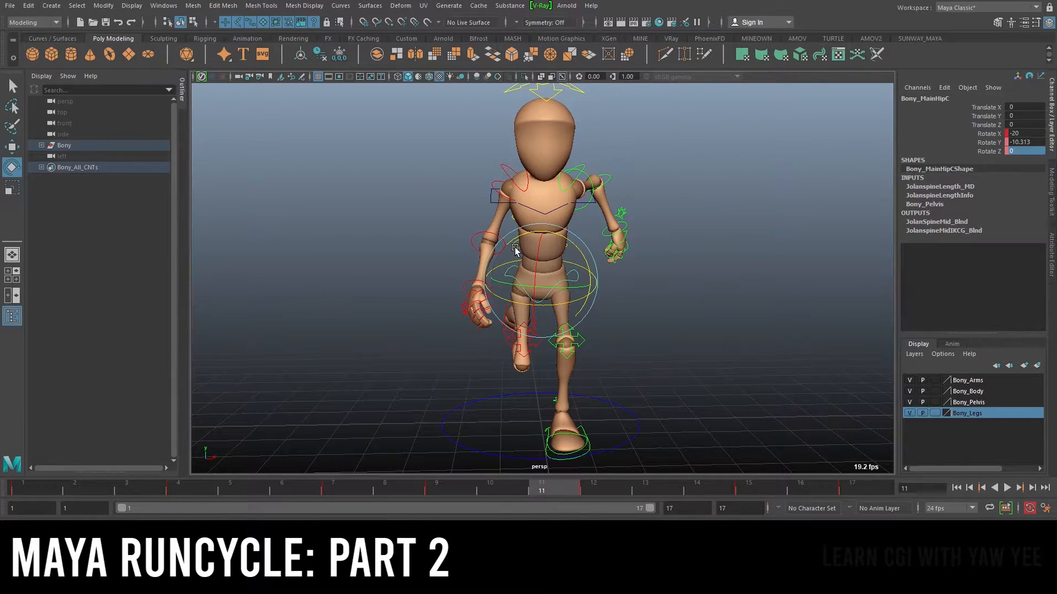
# Open the Graph Editor and frame the hip control's Rotate Z curve
pyautogui.click(166, 6)
pyautogui.moveTo(209, 68)
pyautogui.click(311, 76)
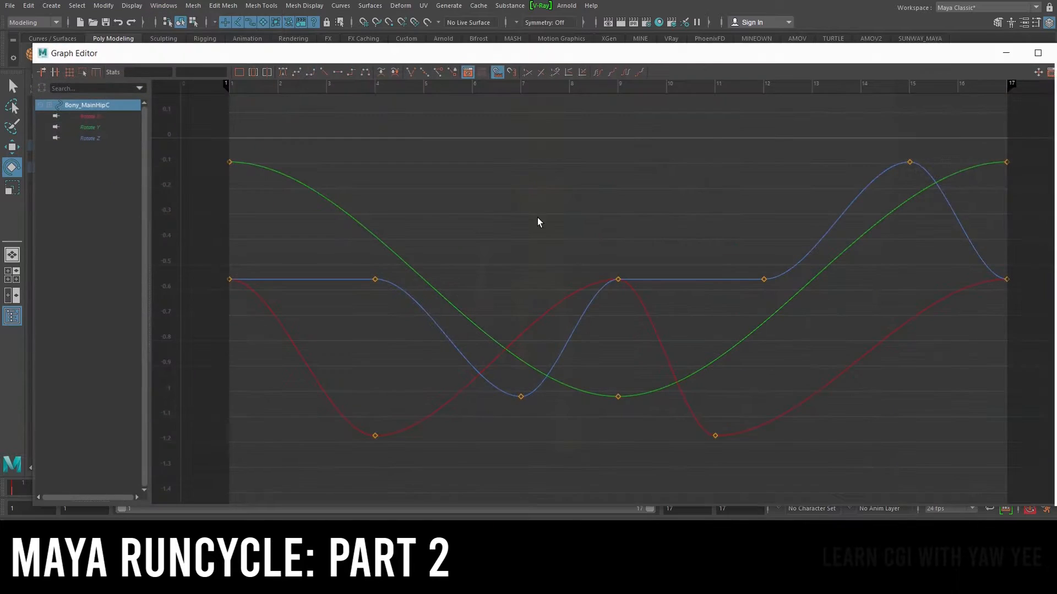
pyautogui.click(90, 135)
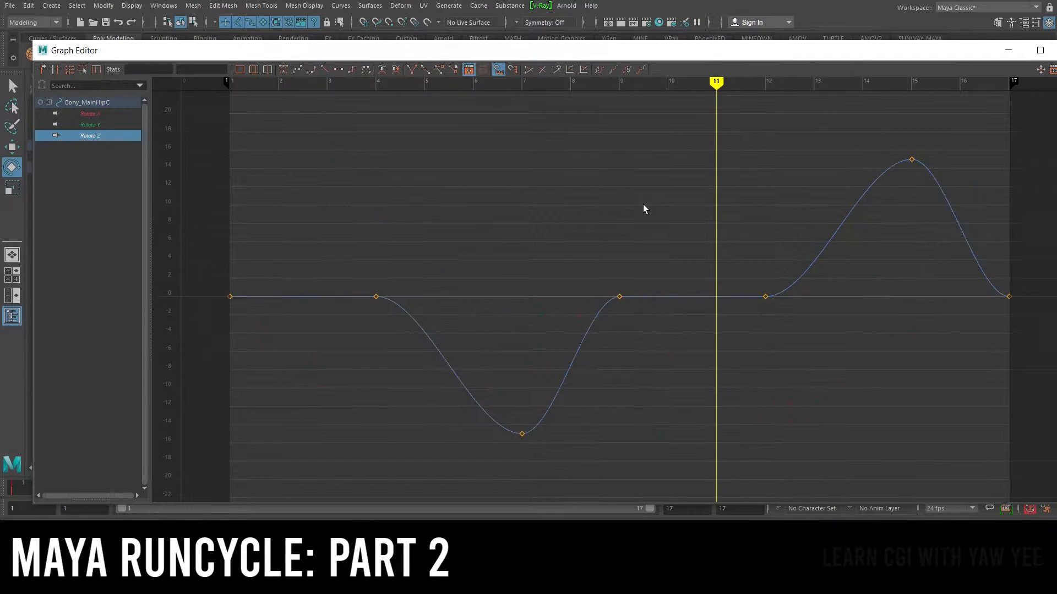
pyautogui.scroll(-5, 628, 207)
pyautogui.keyDown('alt'); pyautogui.moveTo(666, 213); pyautogui.dragTo(622, 259, button='right'); pyautogui.keyUp('alt')
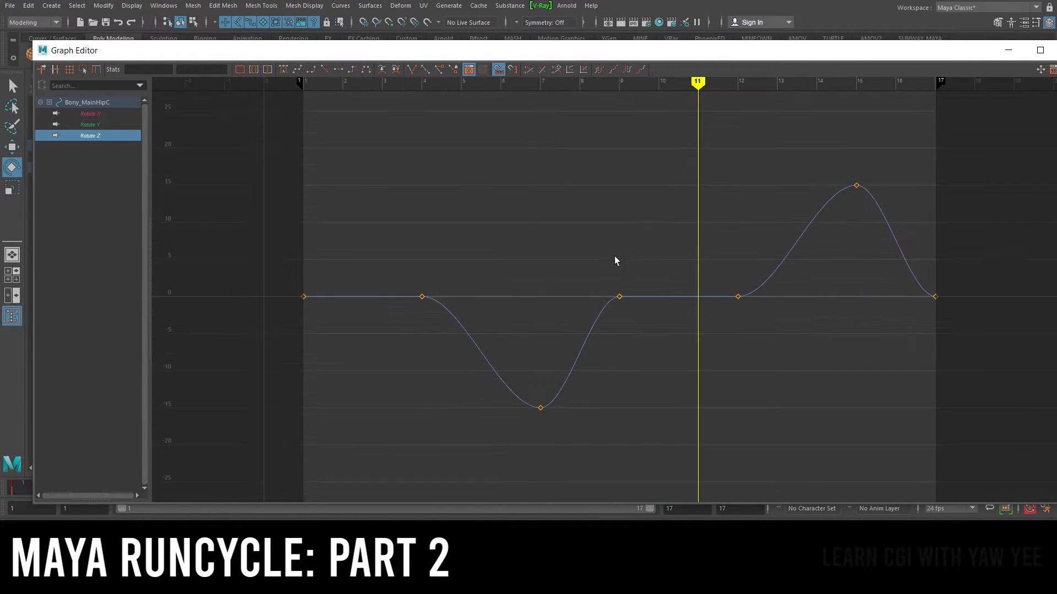
pyautogui.moveTo(571, 255); pyautogui.dragTo(630, 317)
pyautogui.keyDown('alt'); pyautogui.moveTo(545, 251); pyautogui.dragTo(576, 260, button='right'); pyautogui.keyUp('alt')
pyautogui.press('a')
pyautogui.press('w')
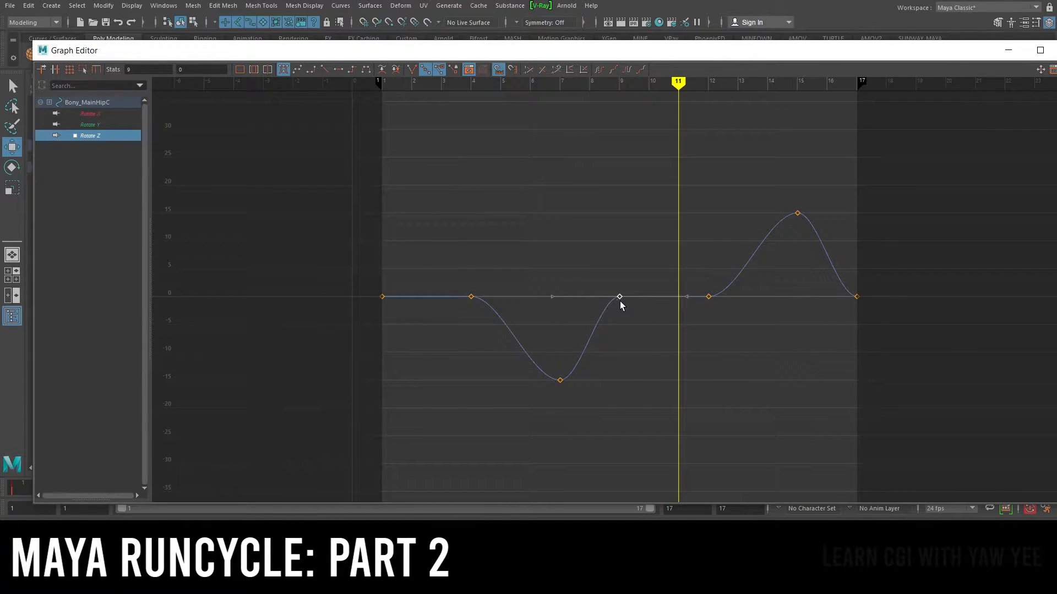
# Lower the Rotate Z key at frame 9 slightly and raise the key at frame 12 to smooth the curve
pyautogui.keyDown('shift'); pyautogui.moveTo(620, 306); pyautogui.dragTo(616, 312, button='middle'); pyautogui.keyUp('shift')
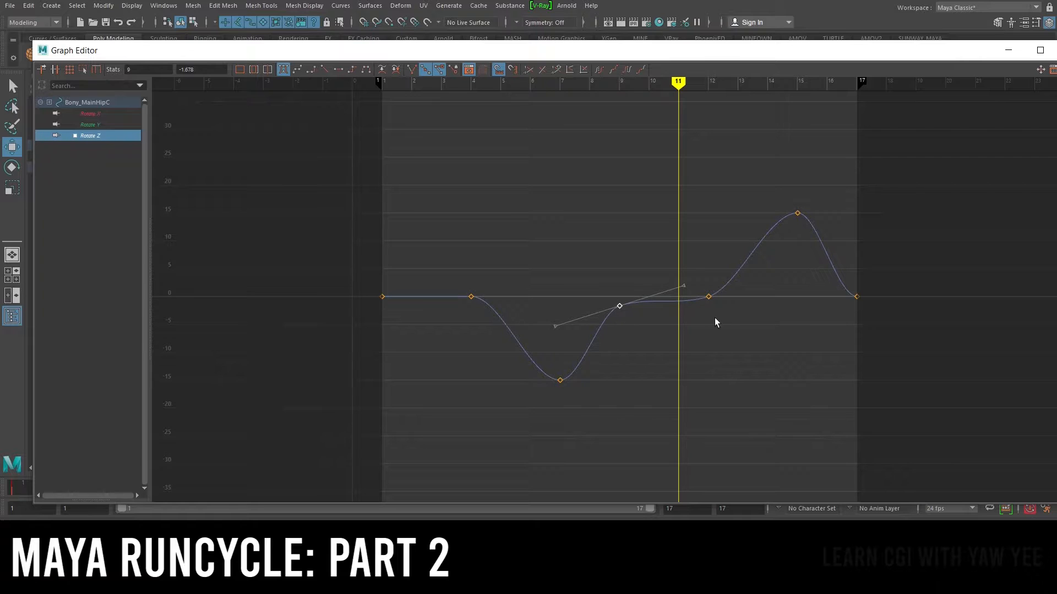
pyautogui.moveTo(720, 318); pyautogui.dragTo(702, 286)
pyautogui.keyDown('shift'); pyautogui.moveTo(708, 304); pyautogui.dragTo(706, 286, button='middle'); pyautogui.keyUp('shift')
# Select the Rotate Z peak keys at frames 7 and 15 and adjust them with the scale tool
pyautogui.moveTo(440, 263); pyautogui.dragTo(512, 342)
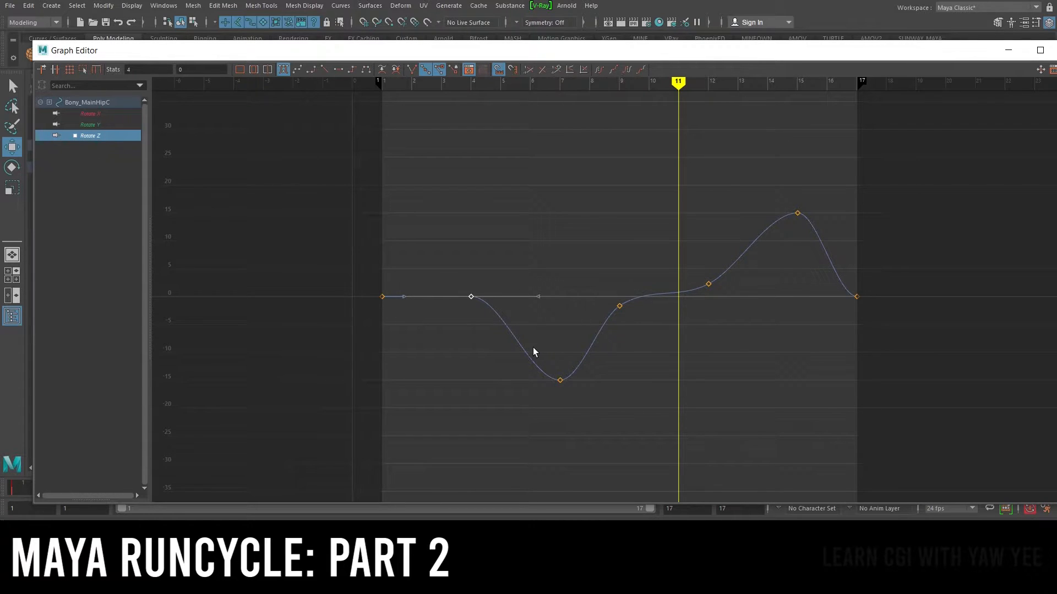
pyautogui.click(784, 221)
pyautogui.click(670, 364)
pyautogui.moveTo(632, 414); pyautogui.dragTo(527, 346)
pyautogui.keyDown('shift'); pyautogui.moveTo(773, 196); pyautogui.dragTo(832, 244); pyautogui.keyUp('shift')
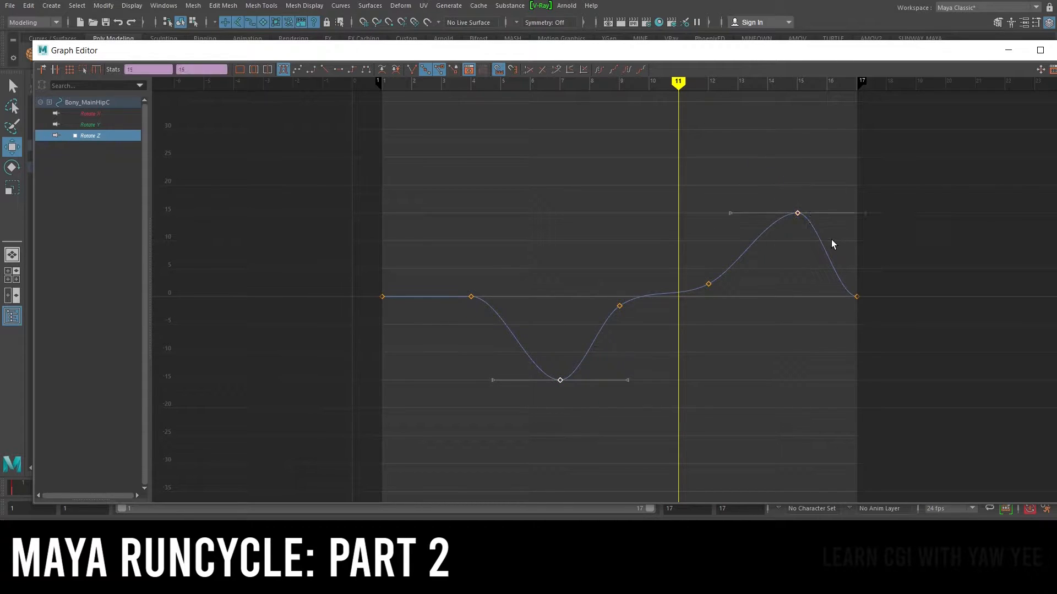
pyautogui.press('r')
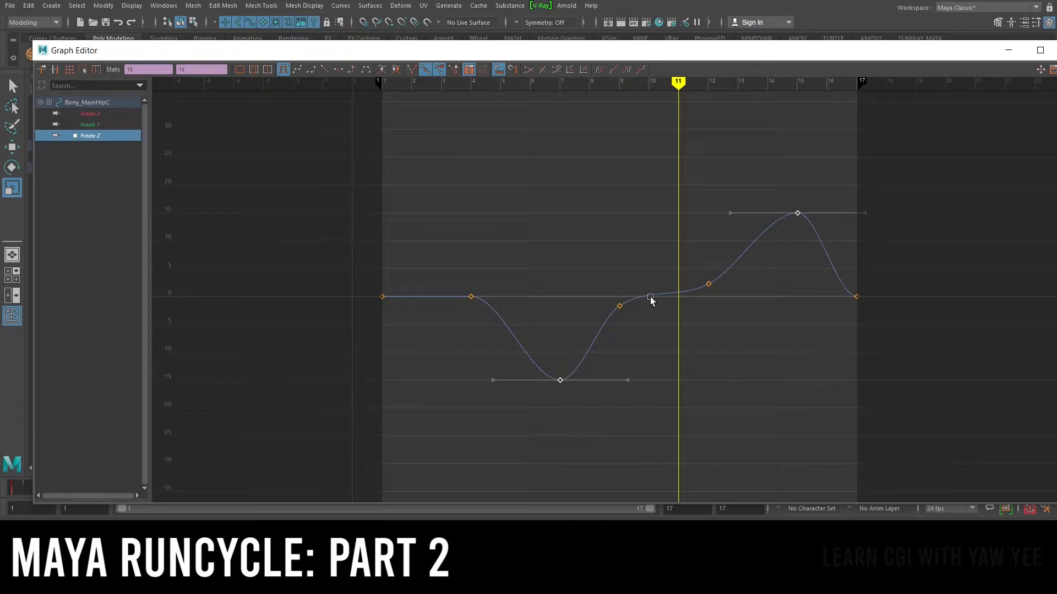
pyautogui.moveTo(650, 291); pyautogui.dragTo(639, 307, button='middle')
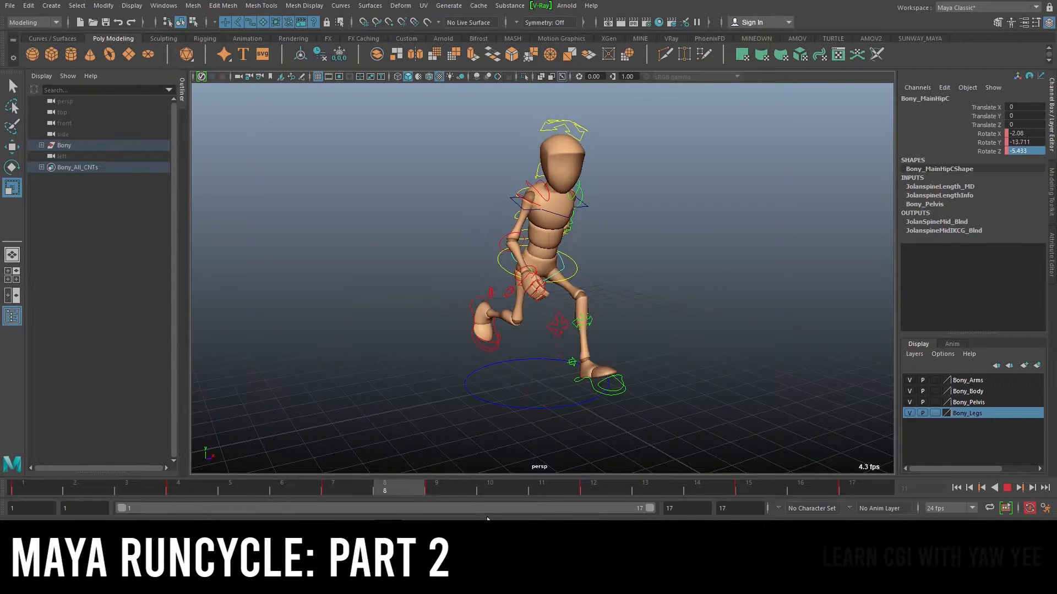
# Play back the animation, orbiting and zooming around the character to review the hip motion
pyautogui.click(1006, 488)
pyautogui.keyDown('alt'); pyautogui.moveTo(740, 287); pyautogui.dragTo(503, 262); pyautogui.keyUp('alt')
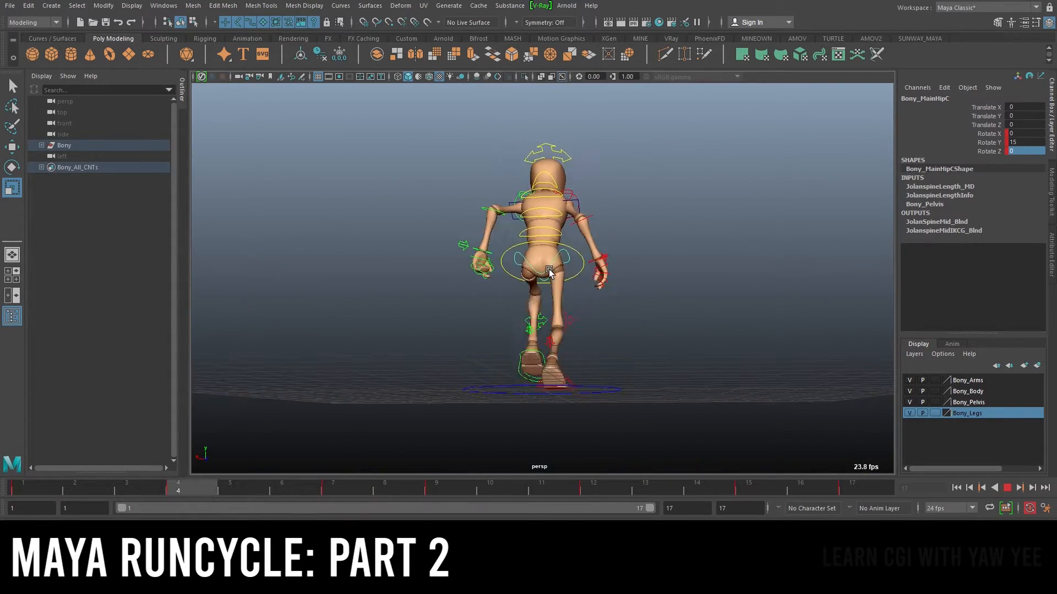
pyautogui.keyDown('alt'); pyautogui.moveTo(653, 260); pyautogui.dragTo(692, 276); pyautogui.keyUp('alt')
pyautogui.keyDown('alt'); pyautogui.moveTo(571, 286); pyautogui.dragTo(733, 323); pyautogui.keyUp('alt')
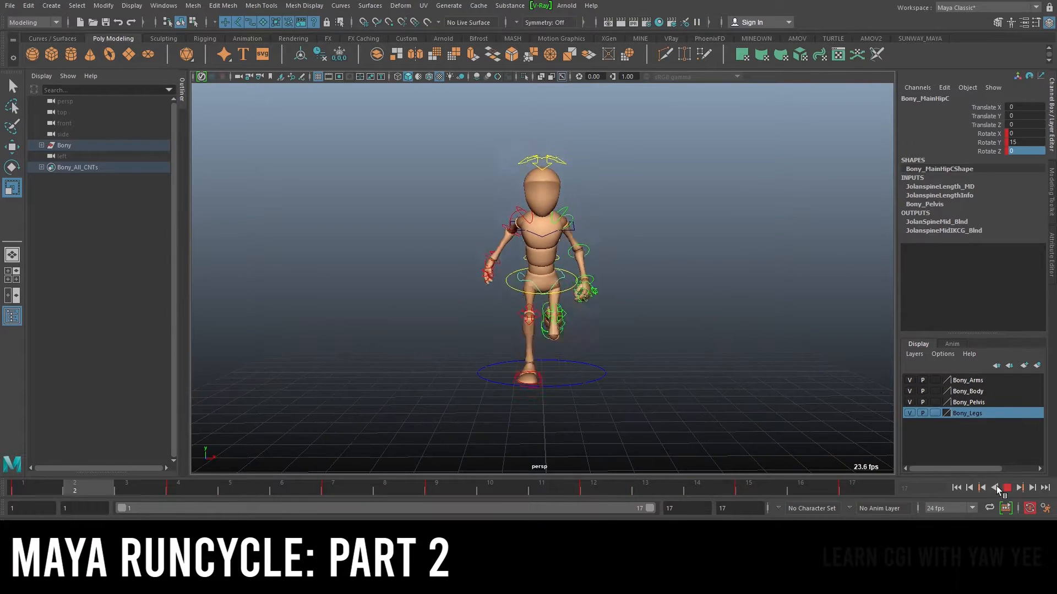
pyautogui.press('Escape')
pyautogui.scroll(3, 660, 258)
pyautogui.click(733, 214)
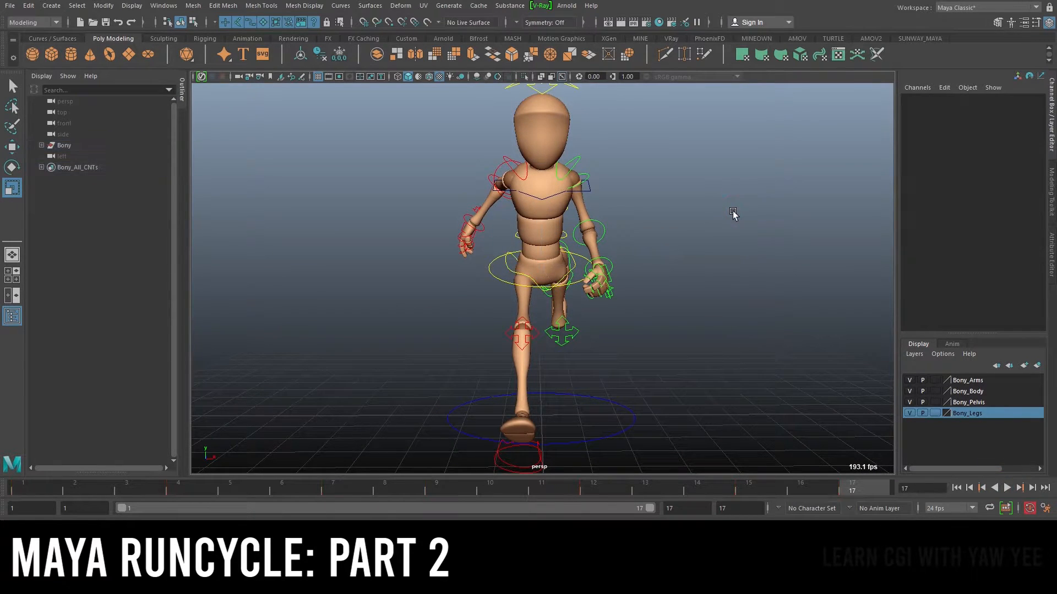
# Select the top spine control, activate the Rotate tool and go to frame 1
pyautogui.click(507, 281)
pyautogui.keyDown('alt'); pyautogui.moveTo(507, 282); pyautogui.dragTo(660, 278); pyautogui.keyUp('alt')
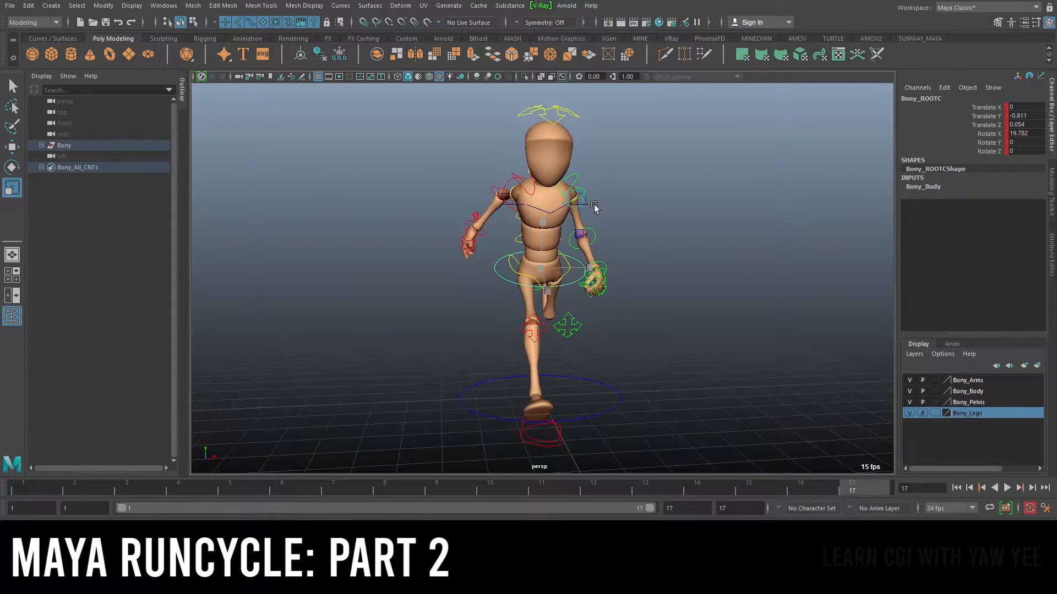
pyautogui.click(533, 207)
pyautogui.moveTo(652, 213)
pyautogui.keyDown('alt'); pyautogui.mouseDown()
pyautogui.moveTo(660, 220)
pyautogui.moveTo(639, 226)
pyautogui.mouseUp(); pyautogui.keyUp('alt')
pyautogui.press('e')
pyautogui.keyDown('alt'); pyautogui.moveTo(498, 252); pyautogui.dragTo(537, 256); pyautogui.keyUp('alt')
pyautogui.click(33, 490)
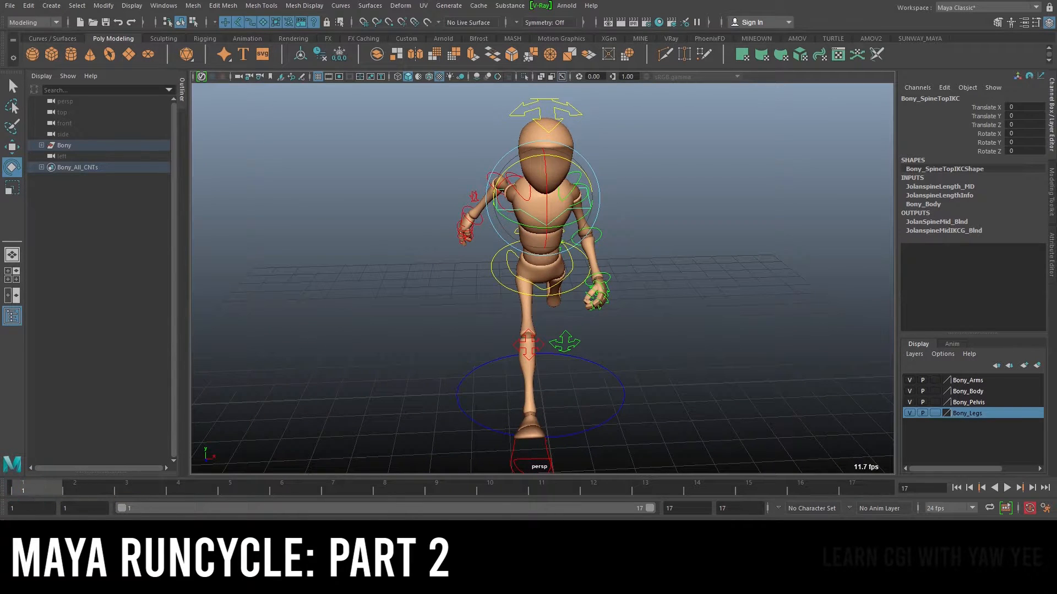
# Try a slight Y rotation on the top spine control at frame 1 and reselect the control
pyautogui.keyDown('alt'); pyautogui.moveTo(635, 219); pyautogui.dragTo(380, 298); pyautogui.keyUp('alt')
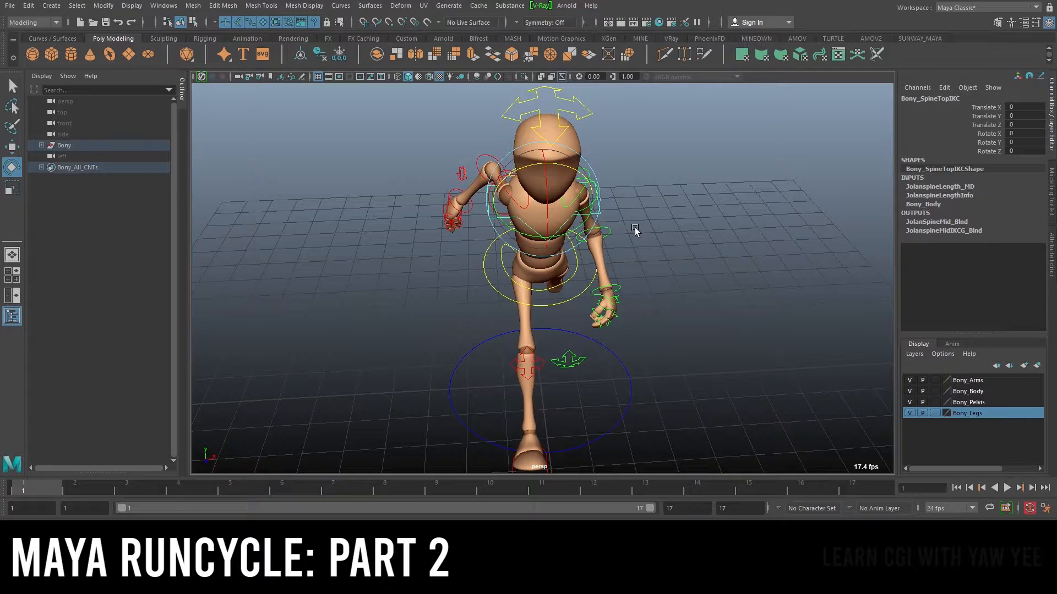
pyautogui.moveTo(573, 231)
pyautogui.mouseDown()
pyautogui.moveTo(582, 227)
pyautogui.moveTo(557, 234)
pyautogui.moveTo(570, 230)
pyautogui.mouseUp()
pyautogui.click(989, 142)
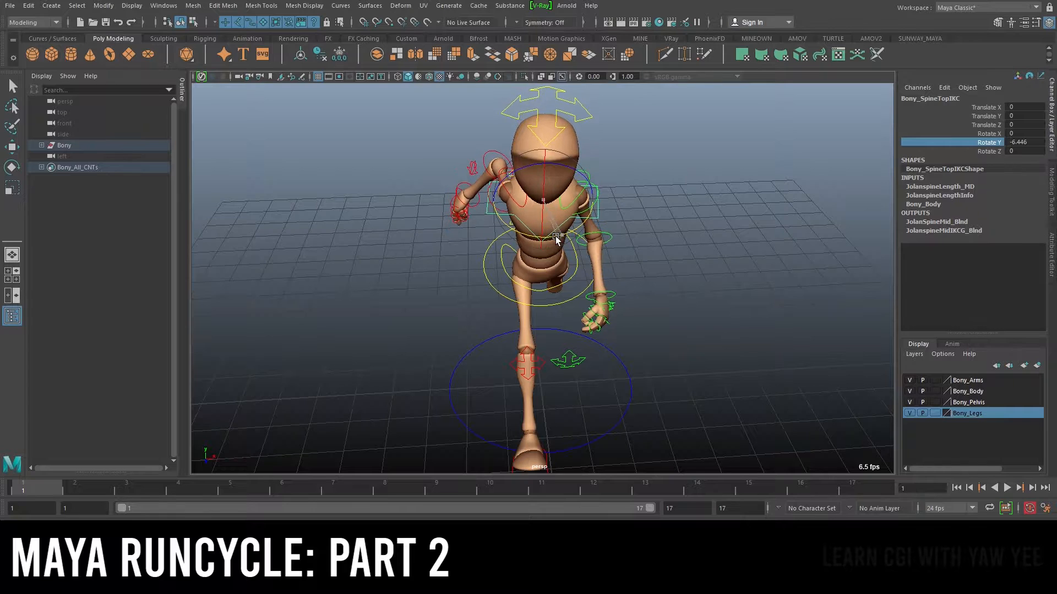
pyautogui.click(915, 162)
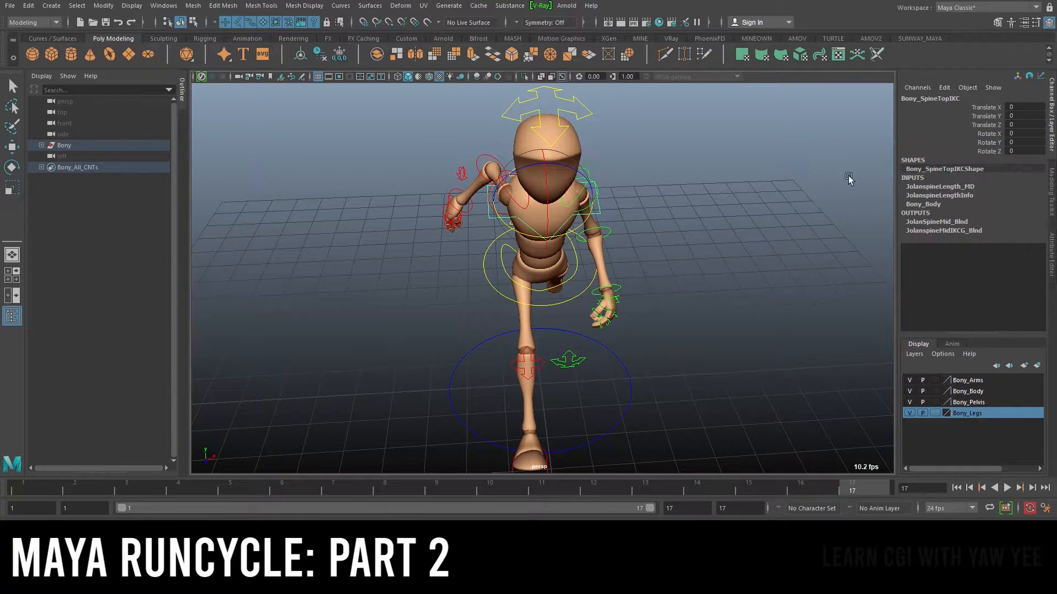
pyautogui.click(699, 179)
pyautogui.click(534, 228)
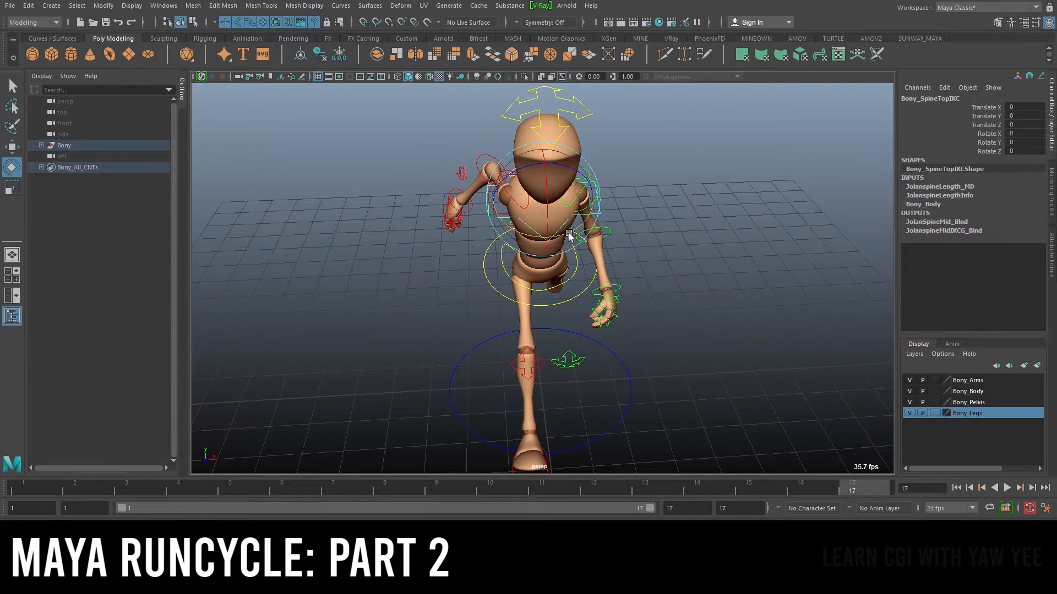
# Rotate the top spine control to -15 on Rotate Y and key that channel at frames 1 and 17
pyautogui.moveTo(567, 235); pyautogui.dragTo(564, 237)
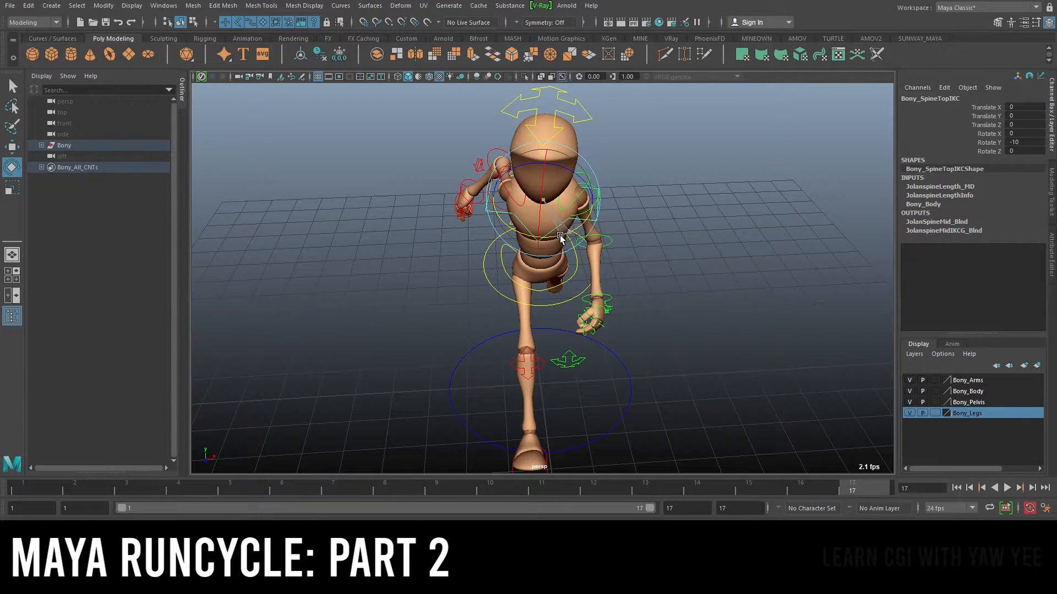
pyautogui.moveTo(559, 236); pyautogui.dragTo(640, 239)
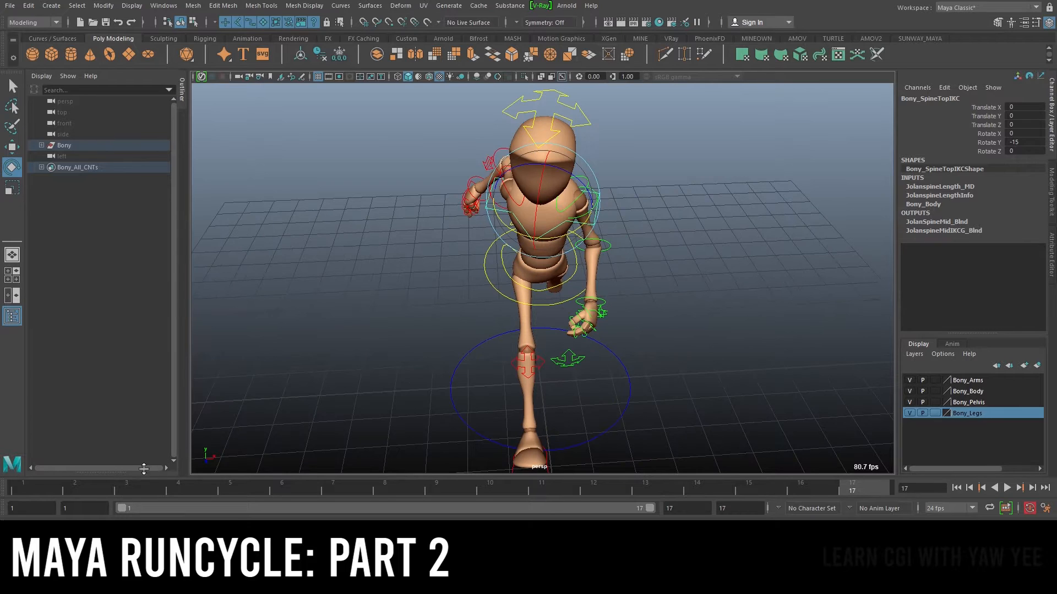
pyautogui.click(41, 486)
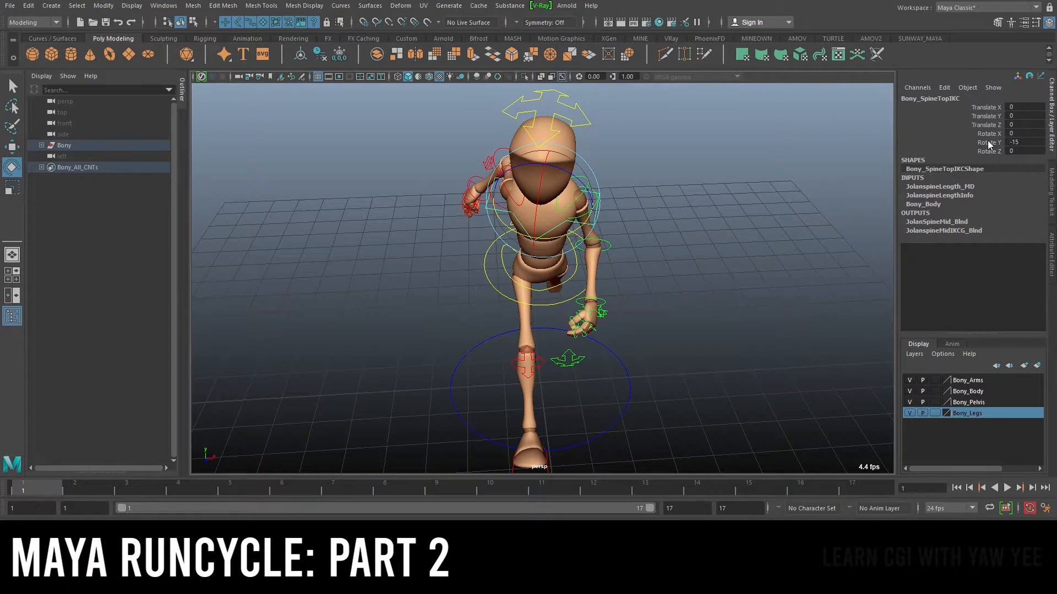
pyautogui.click(987, 142)
pyautogui.rightClick(988, 142)
pyautogui.click(973, 161)
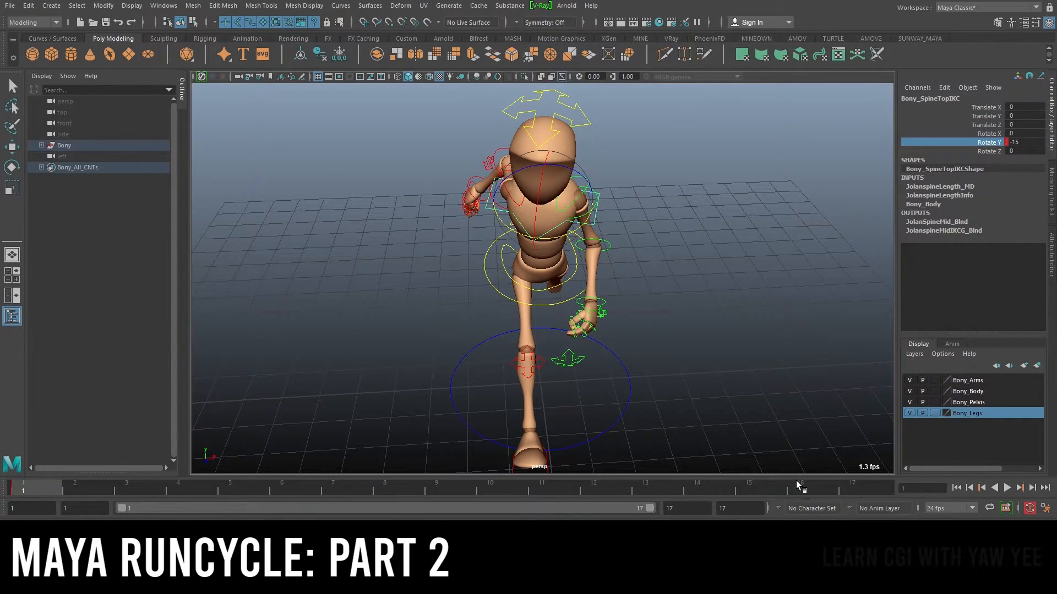
pyautogui.click(853, 485)
pyautogui.rightClick(996, 148)
pyautogui.click(993, 168)
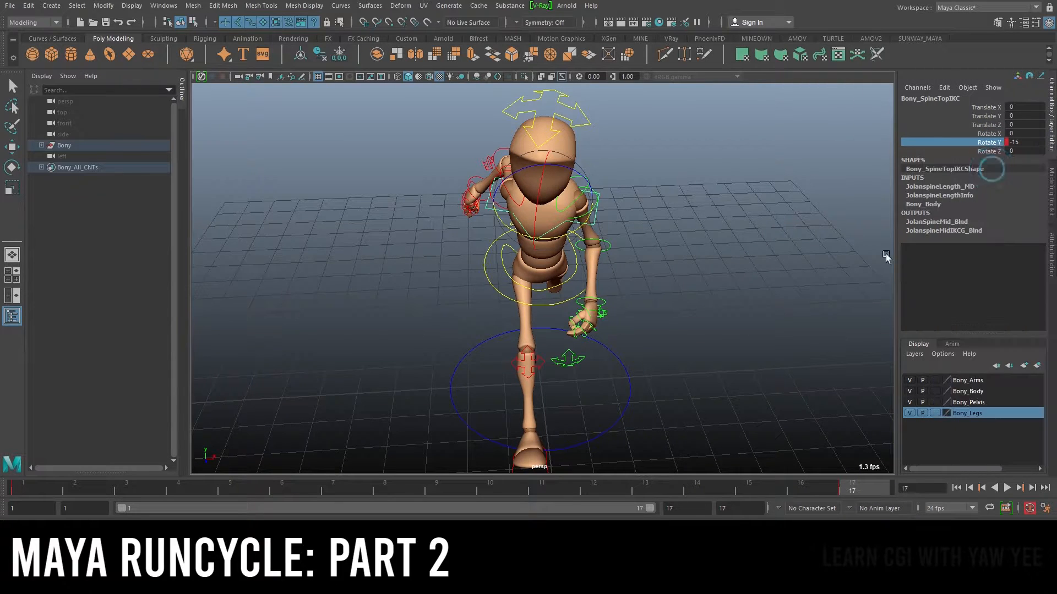
# Set the top spine control's Rotate Y to 15 at frame 9
pyautogui.click(439, 489)
pyautogui.click(1032, 142)
pyautogui.write('15')
pyautogui.press('Return')
pyautogui.keyDown('alt'); pyautogui.moveTo(609, 275); pyautogui.dragTo(302, 377, button='right'); pyautogui.keyUp('alt')
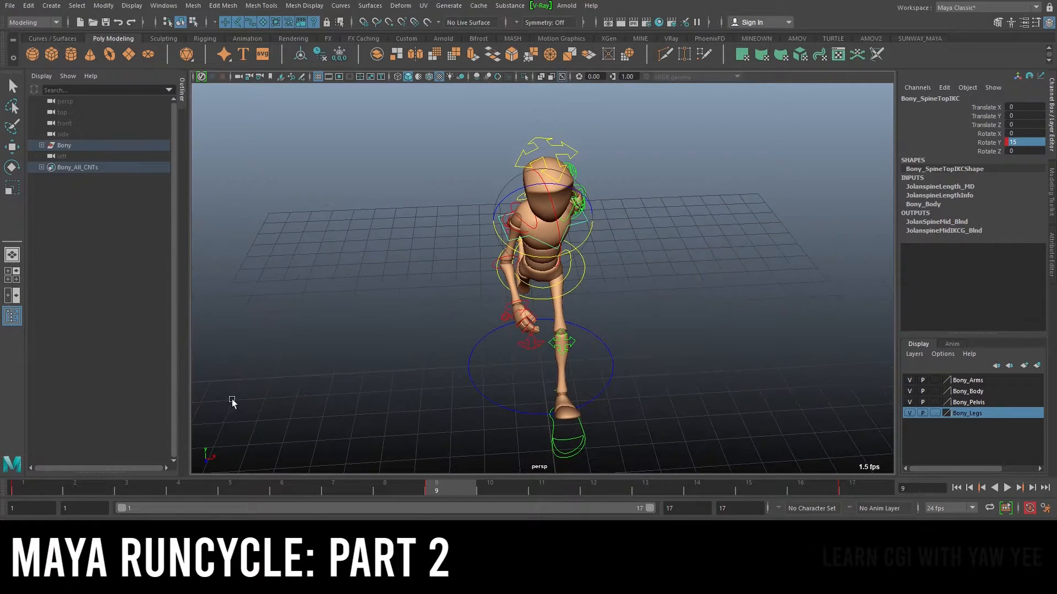
# Play back the animation and orbit around the character to review the upper body swing
pyautogui.click(31, 487)
pyautogui.hotkey('alt', 'v')
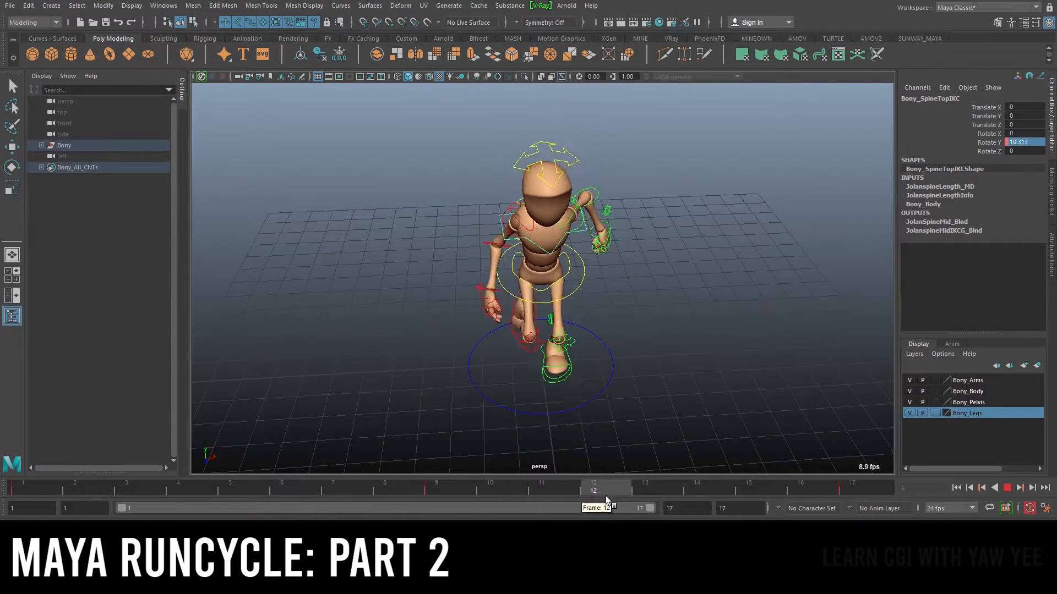
pyautogui.hotkey('alt', 'v')
pyautogui.click(1014, 488)
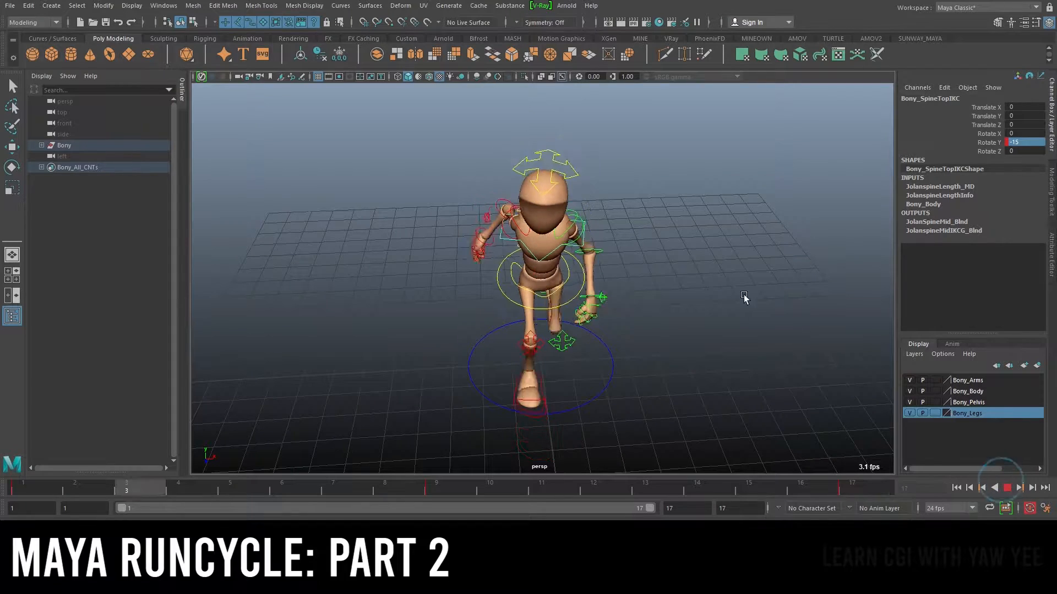
pyautogui.keyDown('alt'); pyautogui.moveTo(545, 303); pyautogui.dragTo(603, 259); pyautogui.keyUp('alt')
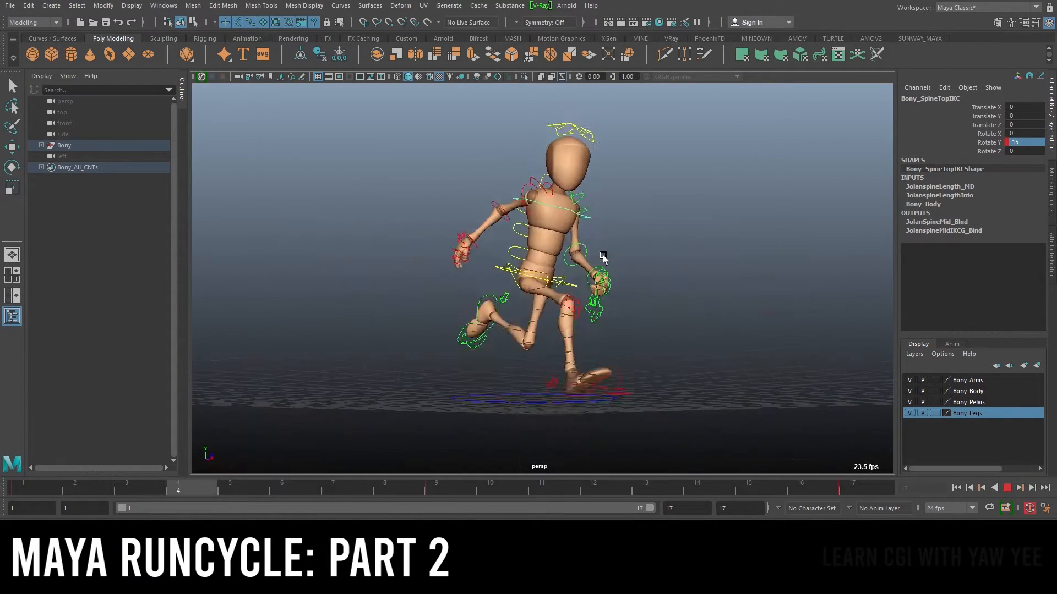
pyautogui.keyDown('alt'); pyautogui.moveTo(597, 300); pyautogui.dragTo(775, 305); pyautogui.keyUp('alt')
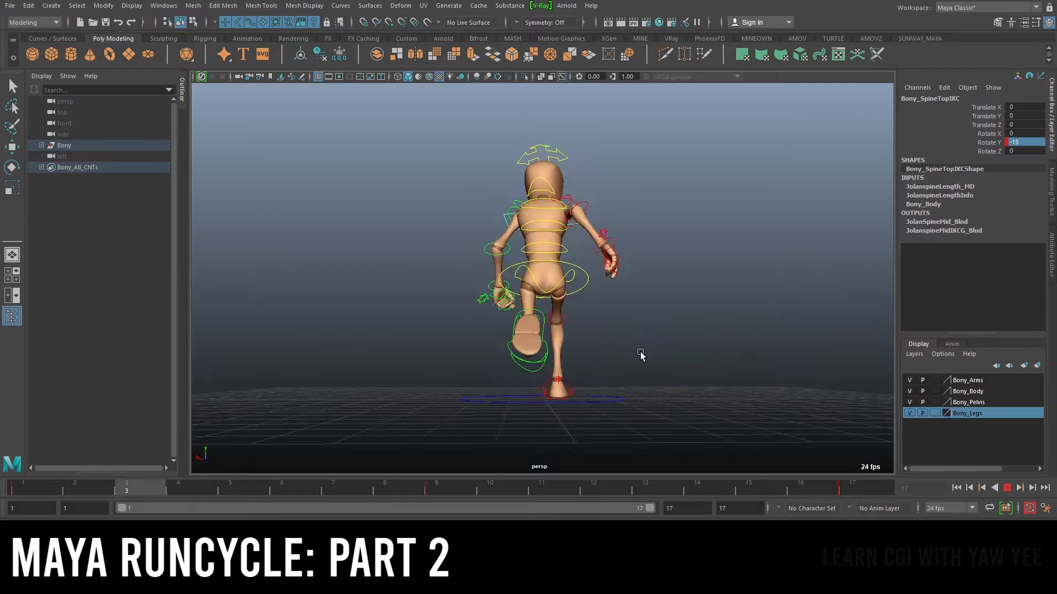
pyautogui.keyDown('alt'); pyautogui.moveTo(597, 354); pyautogui.dragTo(690, 355); pyautogui.keyUp('alt')
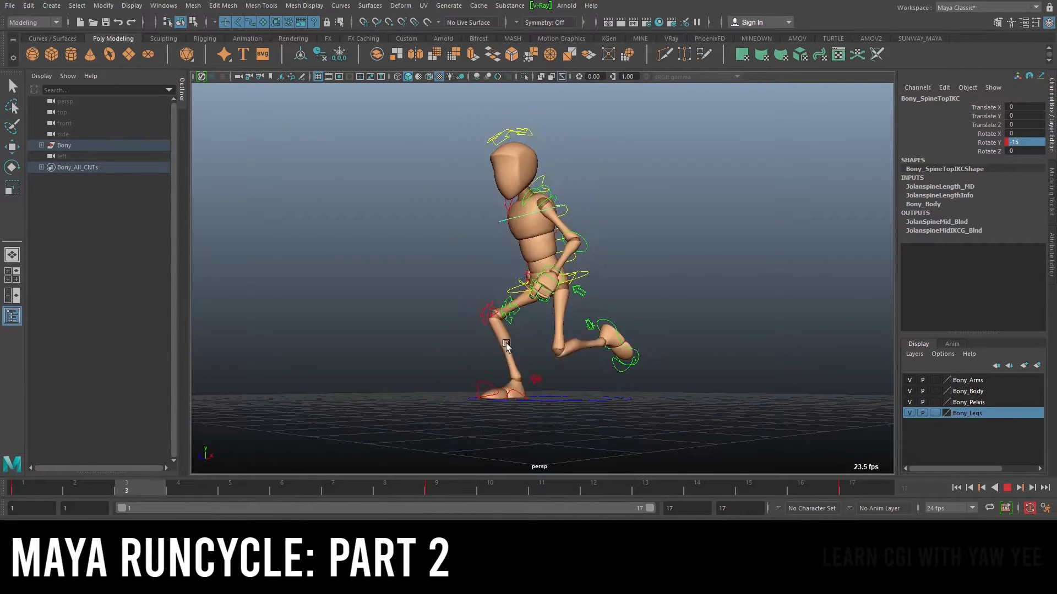
pyautogui.keyDown('alt'); pyautogui.moveTo(439, 331); pyautogui.dragTo(644, 330); pyautogui.keyUp('alt')
pyautogui.keyDown('alt'); pyautogui.moveTo(520, 347); pyautogui.dragTo(620, 358); pyautogui.keyUp('alt')
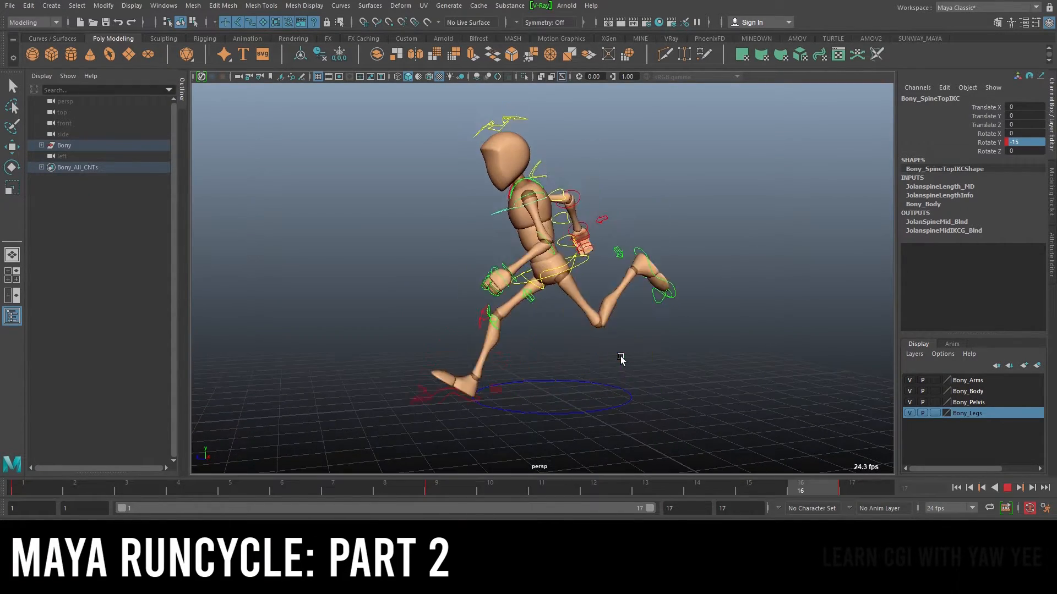
pyautogui.keyDown('alt'); pyautogui.moveTo(437, 302); pyautogui.dragTo(668, 260); pyautogui.keyUp('alt')
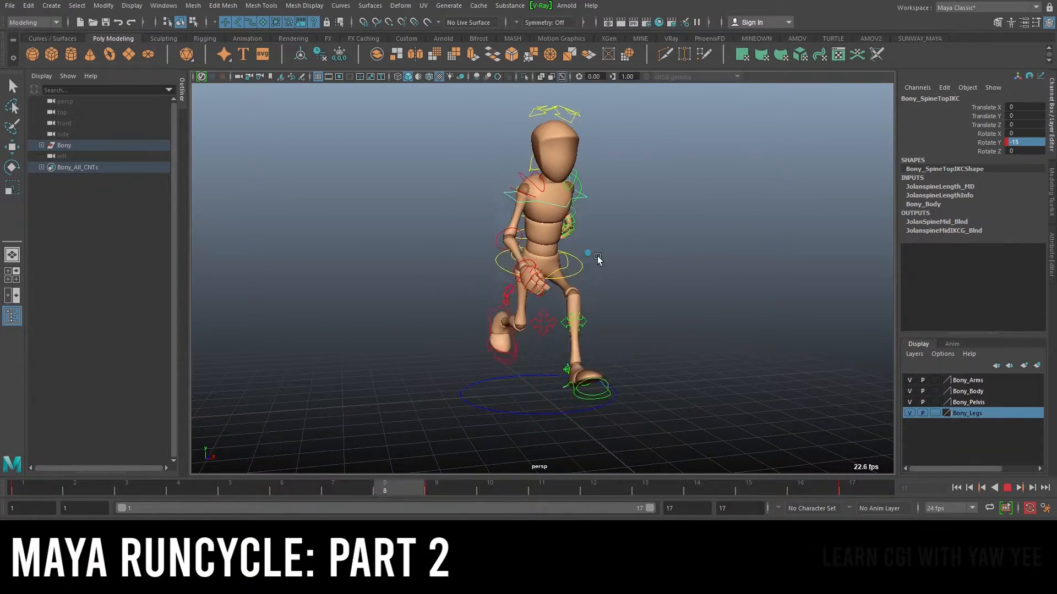
pyautogui.click(1007, 487)
# Delete all keys of the top spine control across the whole timeline range
pyautogui.scroll(-5, 511, 230)
pyautogui.keyDown('alt'); pyautogui.moveTo(466, 165); pyautogui.dragTo(757, 247, button='right'); pyautogui.keyUp('alt')
pyautogui.keyDown('alt'); pyautogui.moveTo(757, 247); pyautogui.dragTo(474, 144); pyautogui.keyUp('alt')
pyautogui.keyDown('alt'); pyautogui.moveTo(473, 144); pyautogui.dragTo(600, 215, button='right'); pyautogui.keyUp('alt')
pyautogui.keyDown('alt'); pyautogui.moveTo(600, 214); pyautogui.dragTo(585, 281, button='middle'); pyautogui.keyUp('alt')
pyautogui.keyDown('alt'); pyautogui.moveTo(585, 281); pyautogui.dragTo(468, 237, button='right'); pyautogui.keyUp('alt')
pyautogui.keyDown('alt'); pyautogui.moveTo(468, 237); pyautogui.dragTo(622, 256); pyautogui.keyUp('alt')
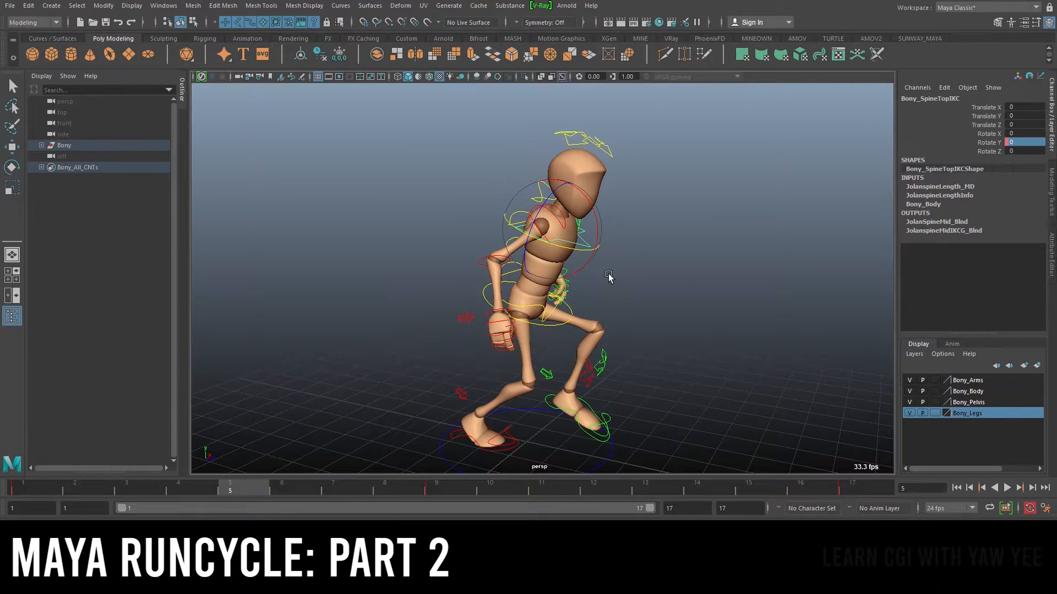
pyautogui.keyDown('shift'); pyautogui.moveTo(857, 490); pyautogui.dragTo(48, 468); pyautogui.keyUp('shift')
pyautogui.rightClick(235, 491)
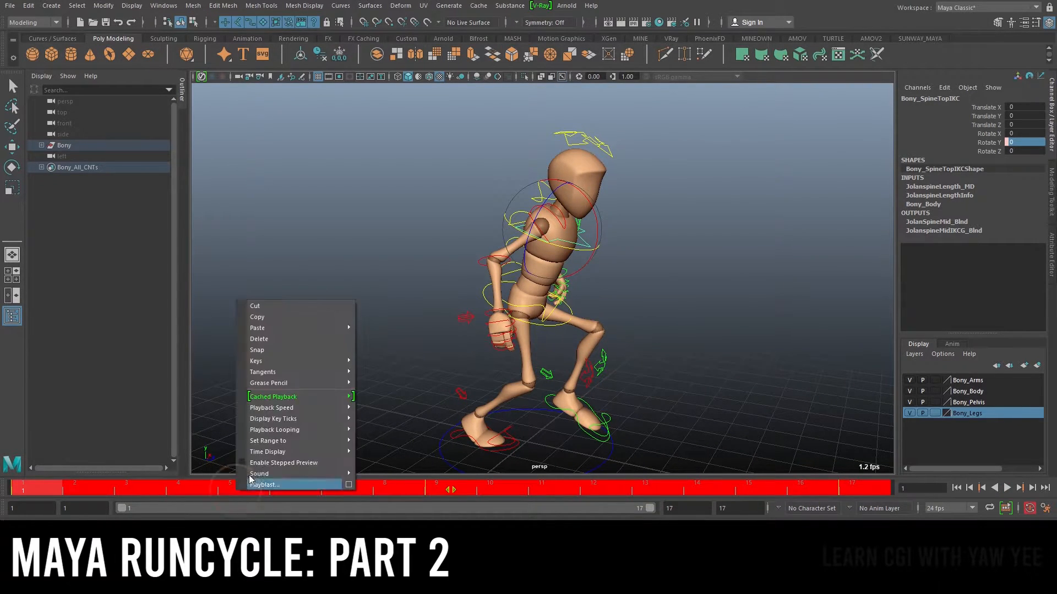
pyautogui.click(286, 338)
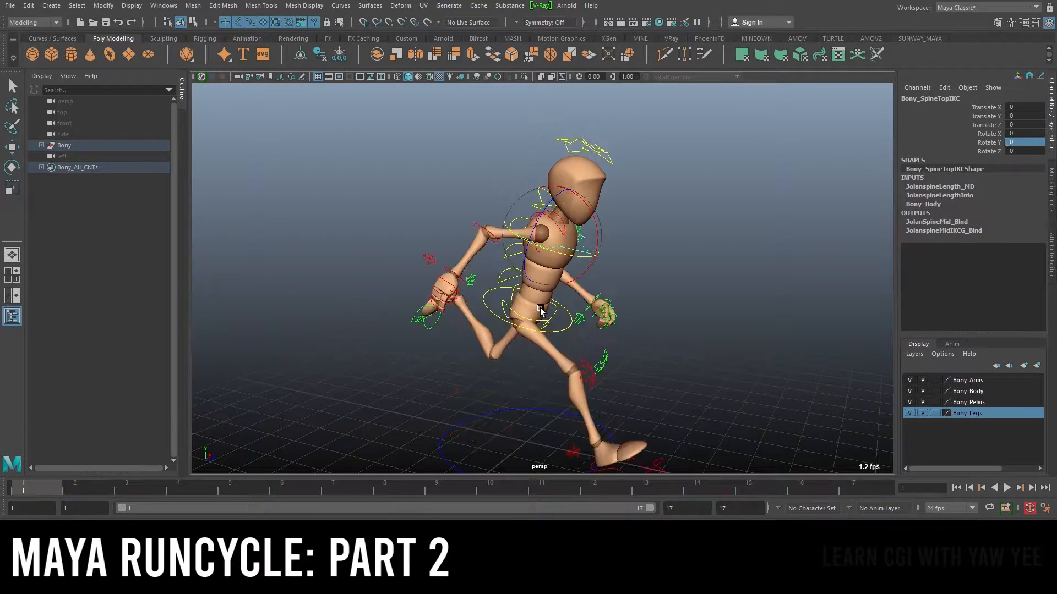
# Select the upper FK spine control and rotate it to about 5 on Rotate Y at frame 1
pyautogui.moveTo(47, 482); pyautogui.dragTo(867, 495)
pyautogui.keyDown('alt'); pyautogui.moveTo(468, 201); pyautogui.dragTo(541, 235); pyautogui.keyUp('alt')
pyautogui.scroll(2, 541, 235)
pyautogui.press('q')
pyautogui.click(514, 277)
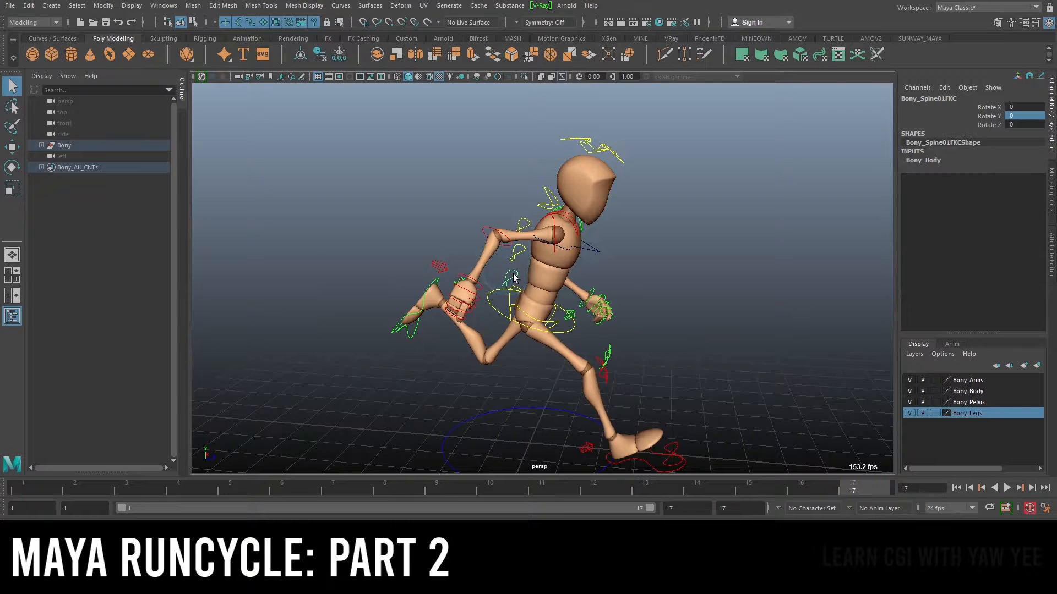
pyautogui.scroll(-1, 688, 256)
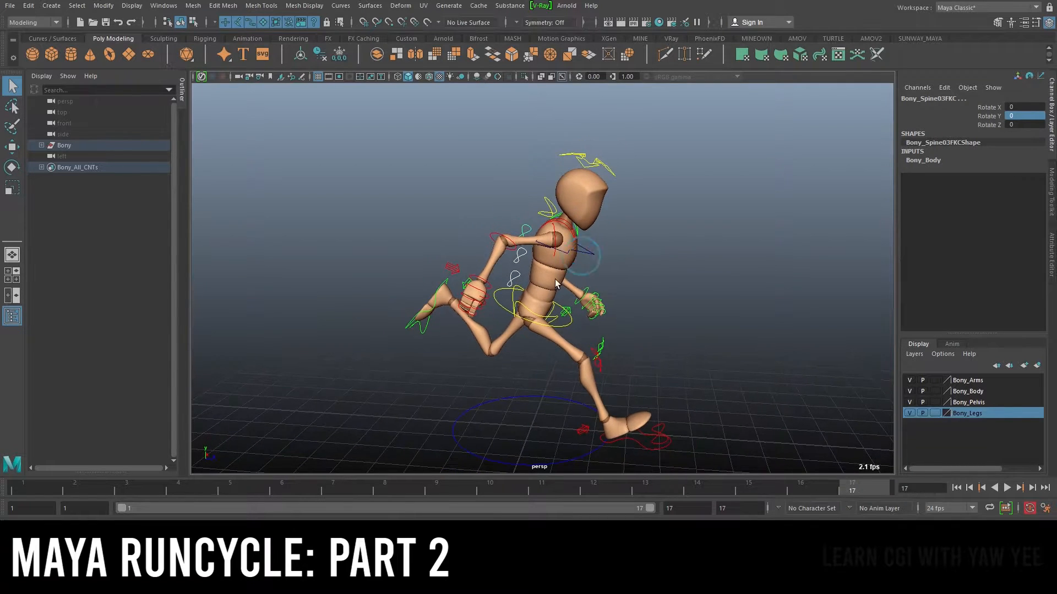
pyautogui.press('e')
pyautogui.click(56, 490)
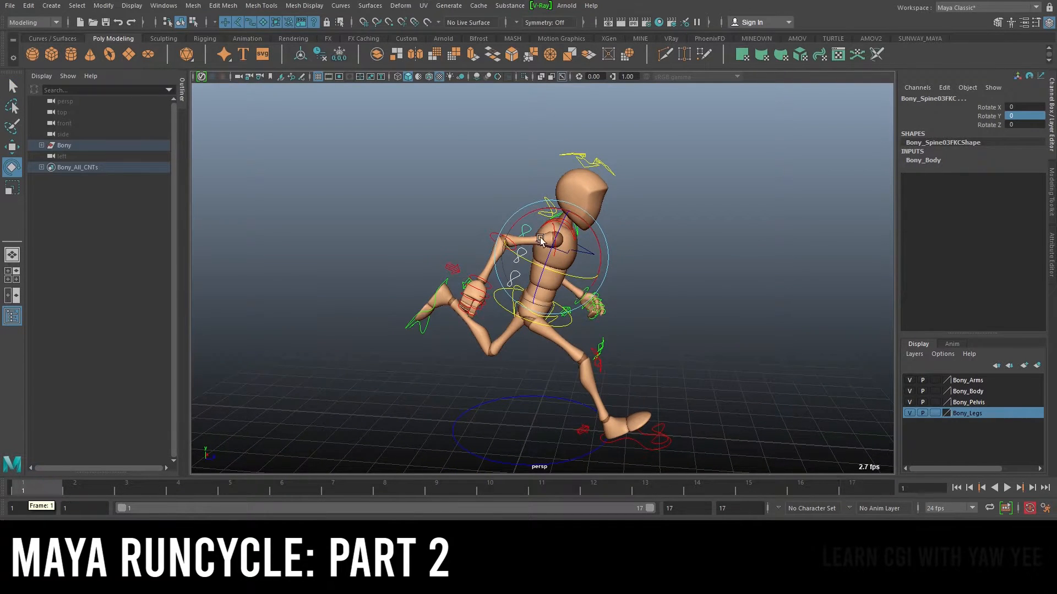
pyautogui.keyDown('alt'); pyautogui.moveTo(454, 278); pyautogui.dragTo(752, 211); pyautogui.keyUp('alt')
pyautogui.scroll(2, 752, 210)
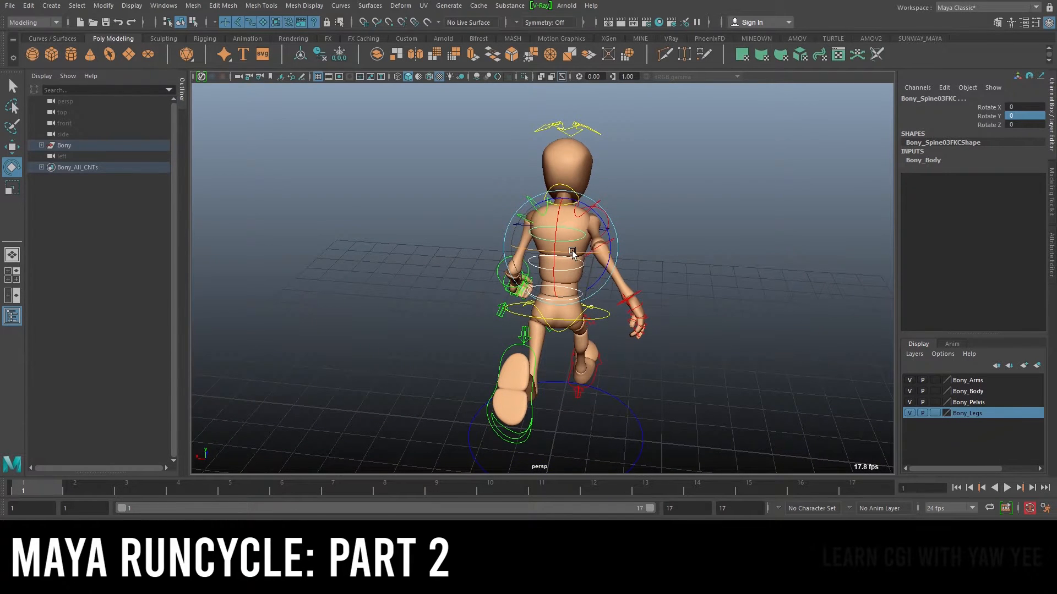
pyautogui.moveTo(574, 253); pyautogui.dragTo(577, 253, button='middle')
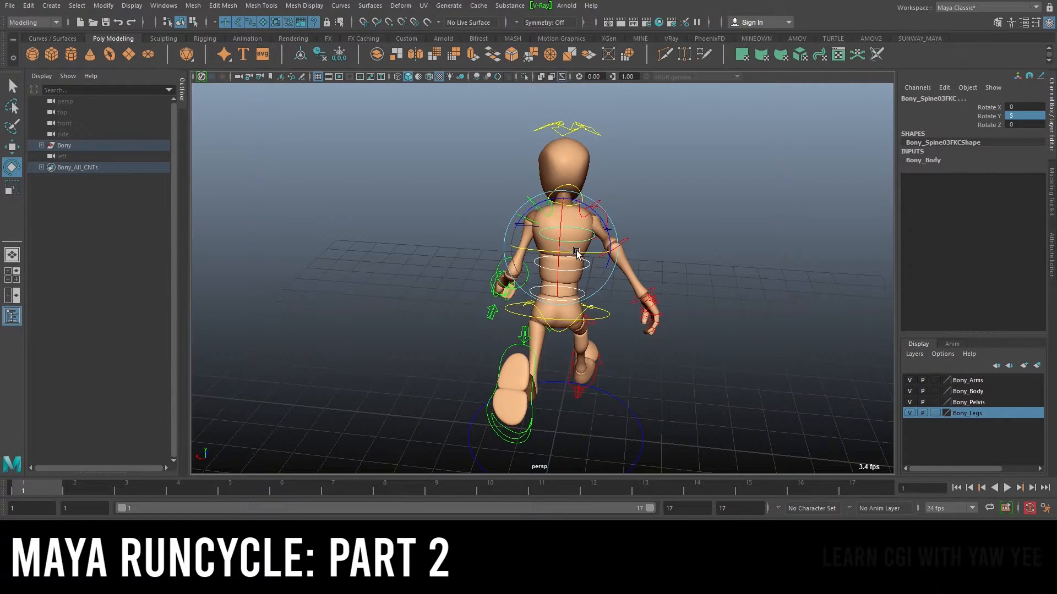
# Key the FK spine control's Rotate Y channel at frames 1 and 17
pyautogui.keyDown('alt'); pyautogui.moveTo(668, 210); pyautogui.dragTo(582, 166); pyautogui.keyUp('alt')
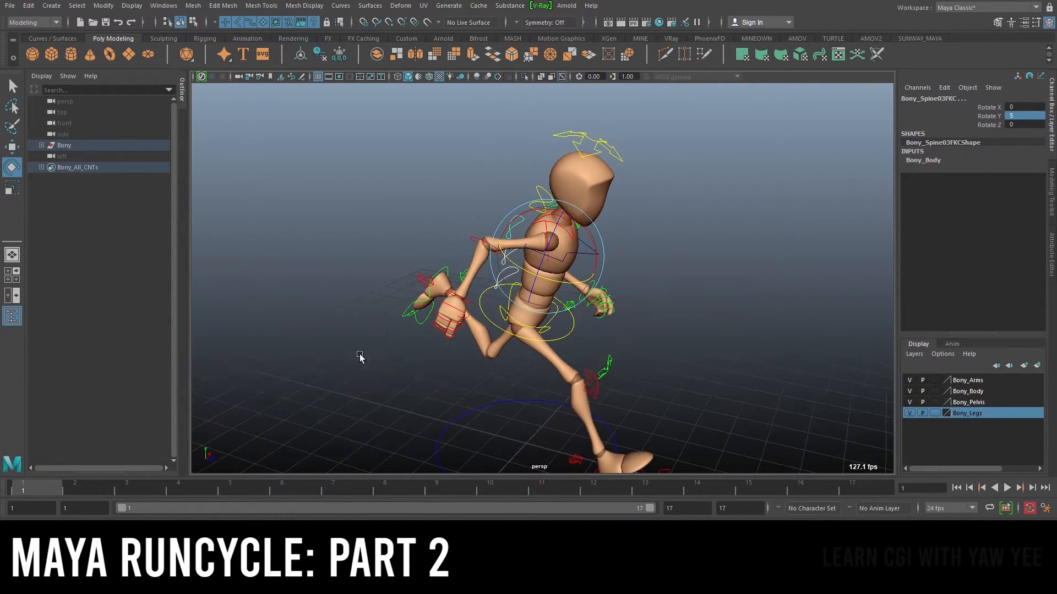
pyautogui.click(984, 115)
pyautogui.rightClick(983, 113)
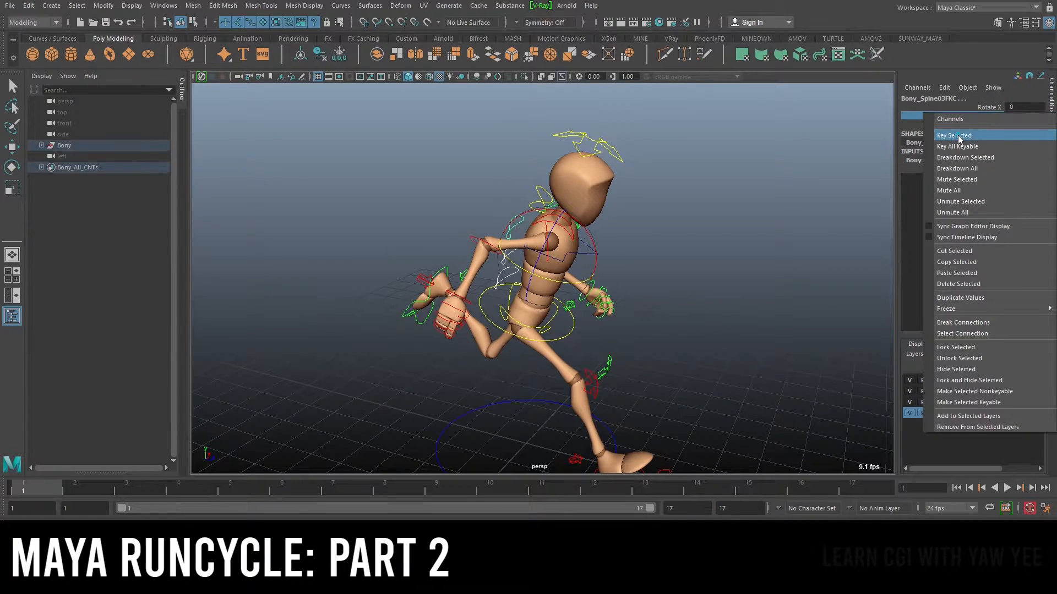
pyautogui.click(970, 135)
pyautogui.click(886, 479)
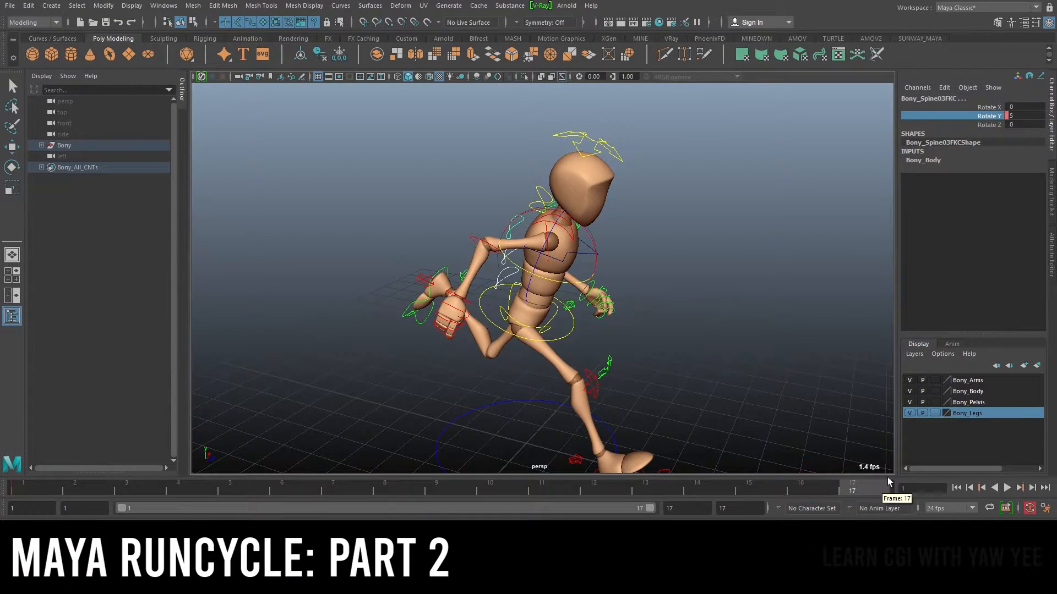
pyautogui.rightClick(992, 117)
pyautogui.click(984, 133)
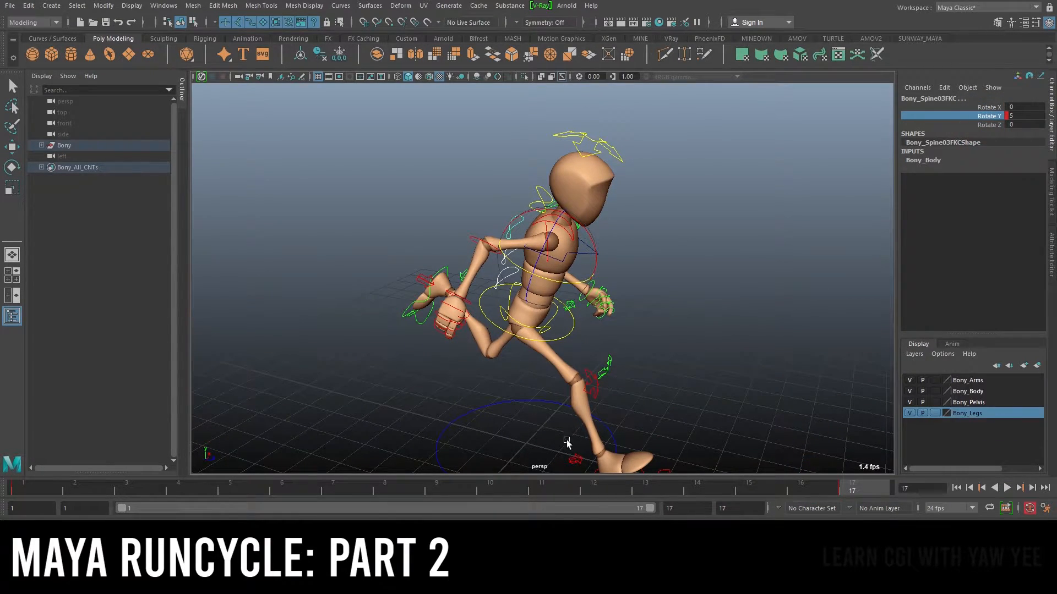
# Set the FK spine control's Rotate Y to -5 at frame 9
pyautogui.click(452, 487)
pyautogui.doubleClick(1025, 117)
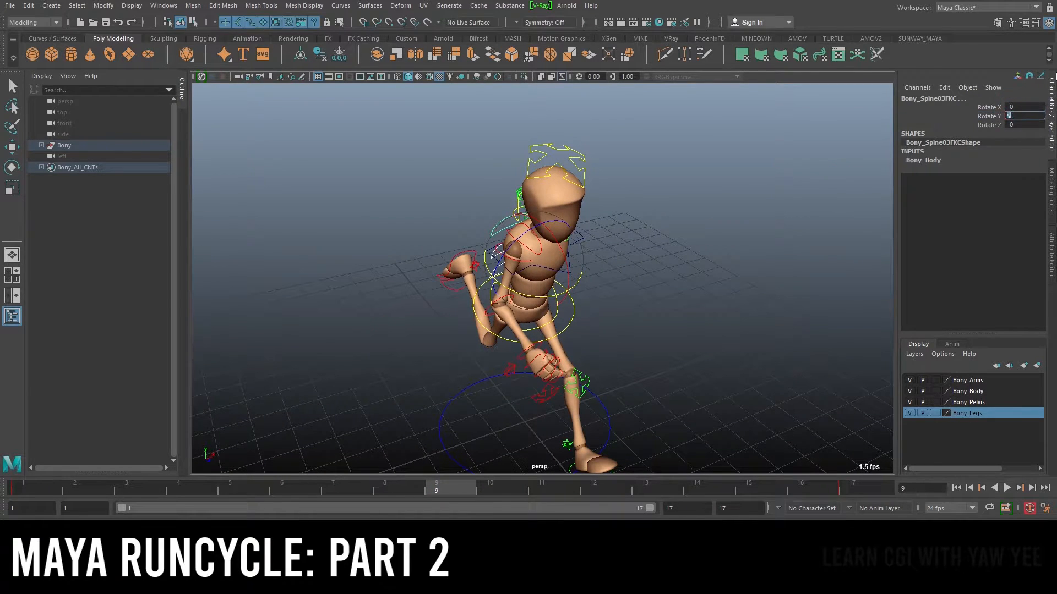
pyautogui.write('-5')
pyautogui.press('Return')
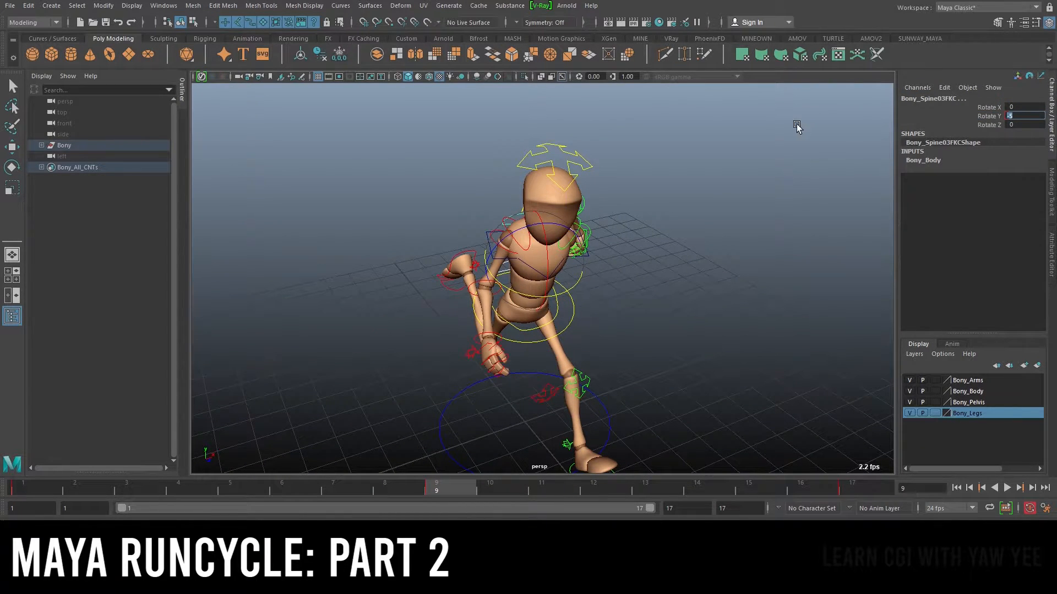
# Play back the animation and orbit around the character to review the spine swing
pyautogui.keyDown('alt'); pyautogui.moveTo(579, 291); pyautogui.dragTo(552, 260, button='right'); pyautogui.keyUp('alt')
pyautogui.keyDown('alt'); pyautogui.moveTo(552, 259); pyautogui.dragTo(599, 234); pyautogui.keyUp('alt')
pyautogui.keyDown('alt'); pyautogui.moveTo(599, 234); pyautogui.dragTo(611, 275, button='right'); pyautogui.keyUp('alt')
pyautogui.keyDown('alt'); pyautogui.moveTo(611, 275); pyautogui.dragTo(476, 287); pyautogui.keyUp('alt')
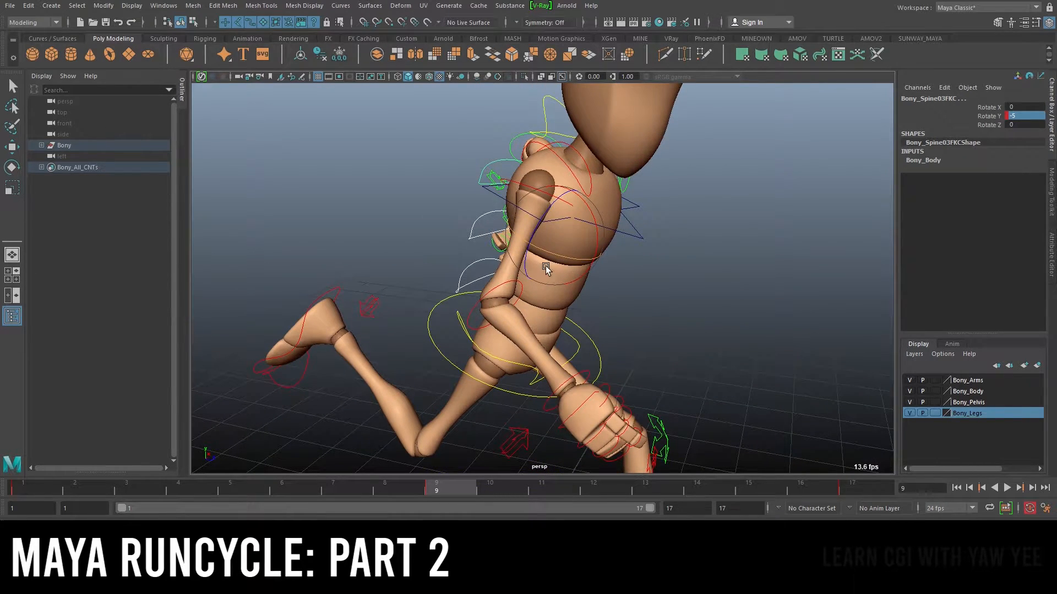
pyautogui.keyDown('alt'); pyautogui.moveTo(546, 268); pyautogui.dragTo(492, 277); pyautogui.keyUp('alt')
pyautogui.keyDown('alt'); pyautogui.moveTo(740, 272); pyautogui.dragTo(649, 278, button='right'); pyautogui.keyUp('alt')
pyautogui.hotkey('alt', 'v')
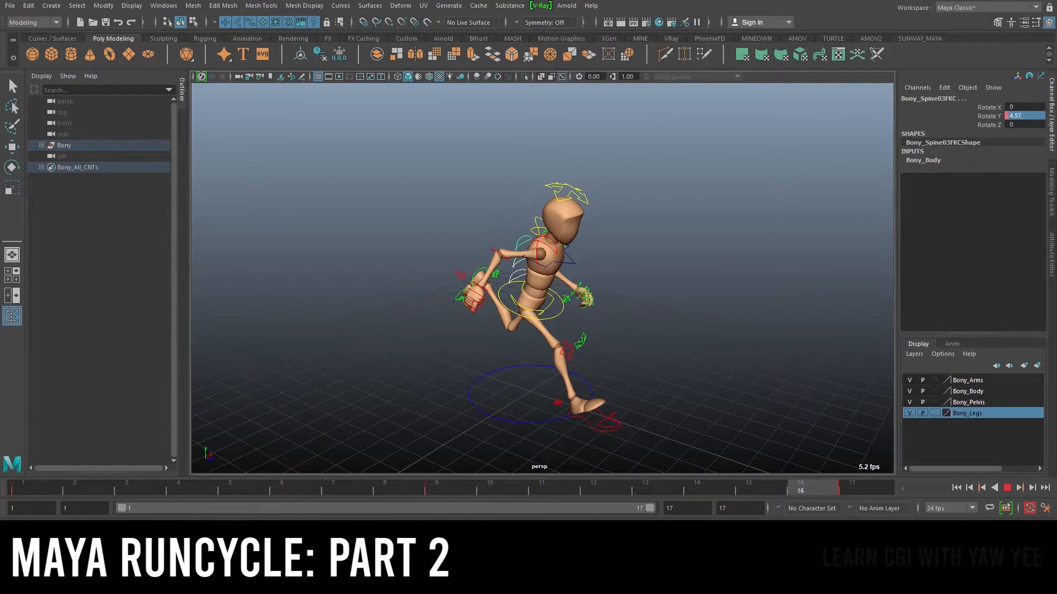
pyautogui.click(1006, 488)
pyautogui.click(1010, 489)
pyautogui.keyDown('alt'); pyautogui.moveTo(651, 327); pyautogui.dragTo(533, 303); pyautogui.keyUp('alt')
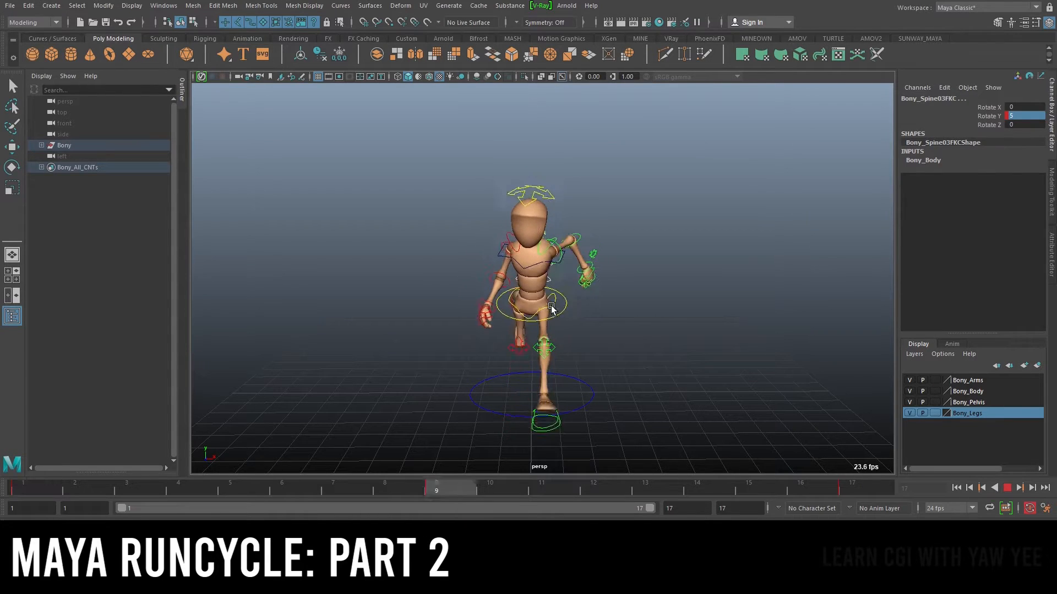
pyautogui.click(1010, 489)
pyautogui.keyDown('alt'); pyautogui.moveTo(650, 311); pyautogui.dragTo(646, 331); pyautogui.keyUp('alt')
pyautogui.keyDown('alt'); pyautogui.moveTo(568, 272); pyautogui.dragTo(615, 322, button='right'); pyautogui.keyUp('alt')
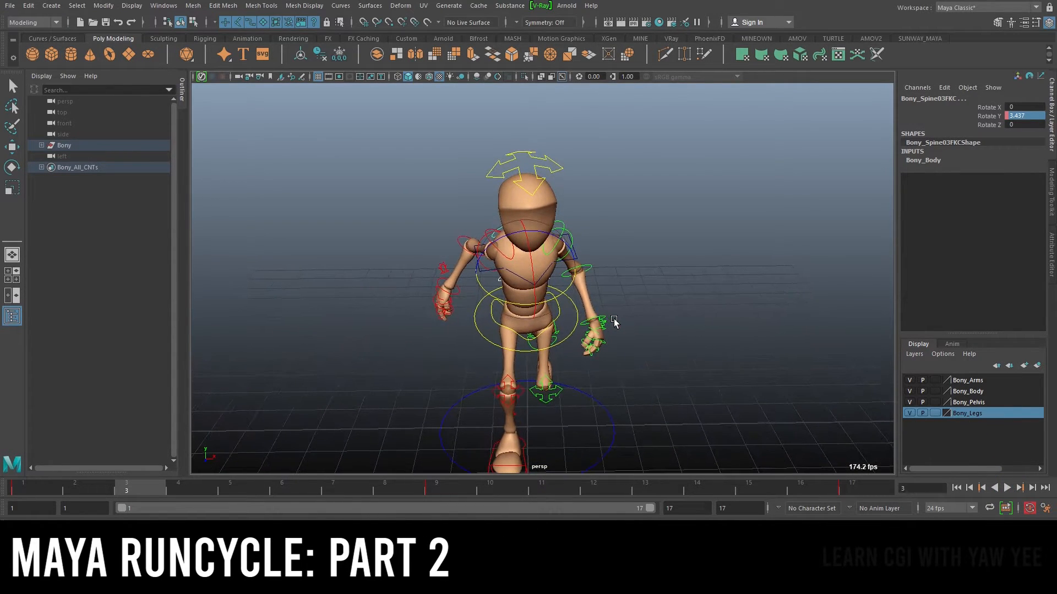
# Set the FK spine control's Rotate Y to -5 at frame 1
pyautogui.click(33, 491)
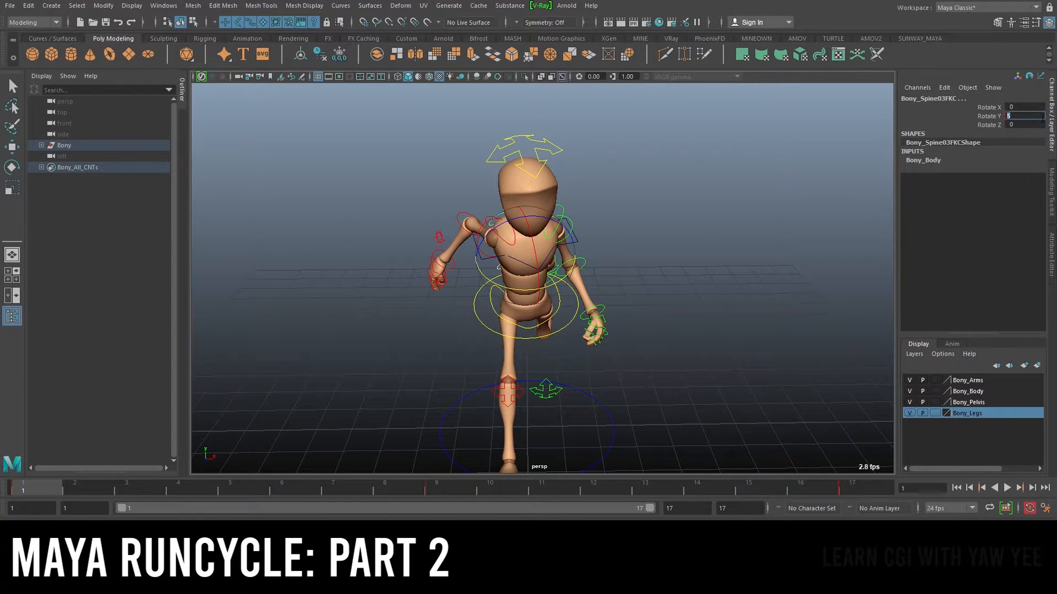
pyautogui.write('-5')
pyautogui.press('Return')
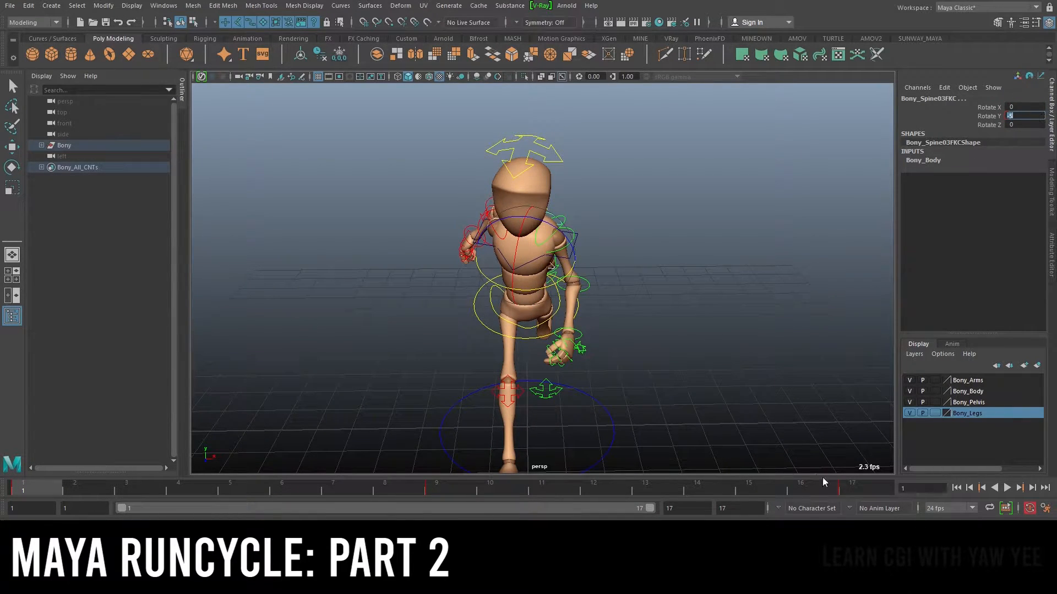
# Step through frames 17 and 9, then scrub and play back to review the spine rotation
pyautogui.click(840, 486)
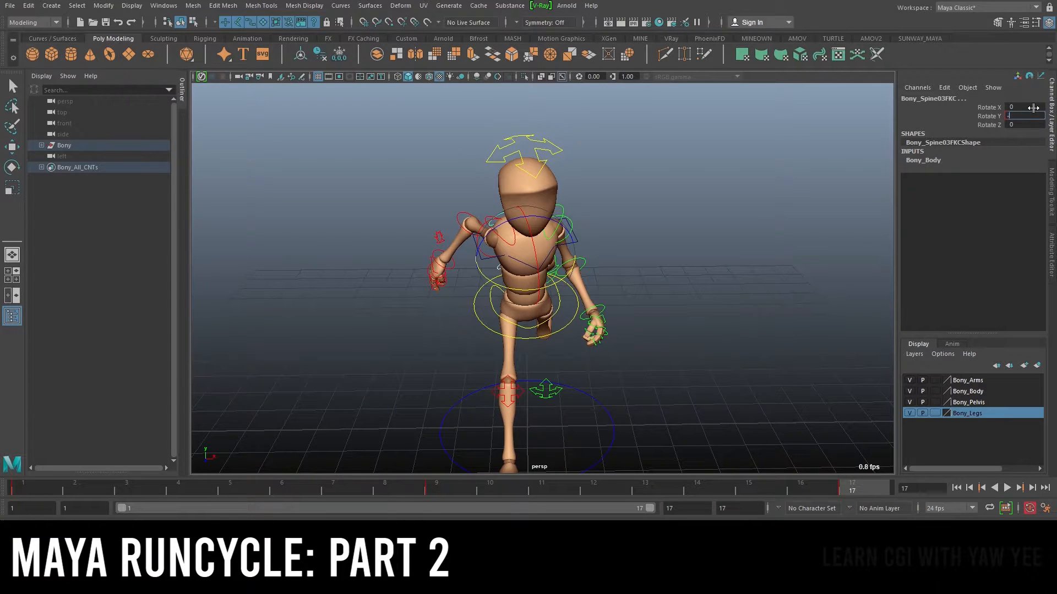
pyautogui.click(437, 485)
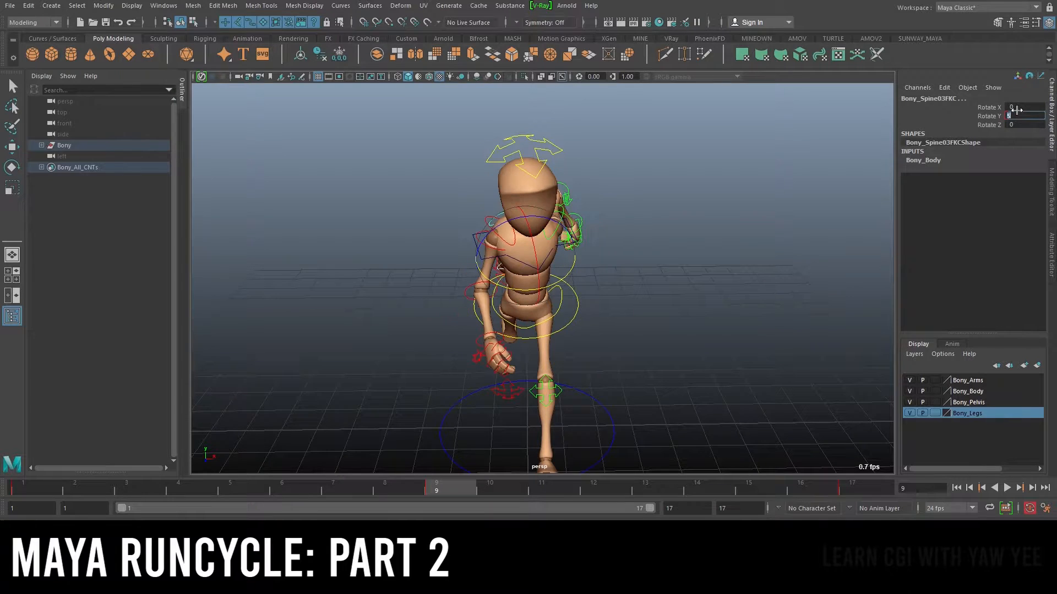
pyautogui.moveTo(18, 485); pyautogui.dragTo(875, 495)
pyautogui.click(1006, 486)
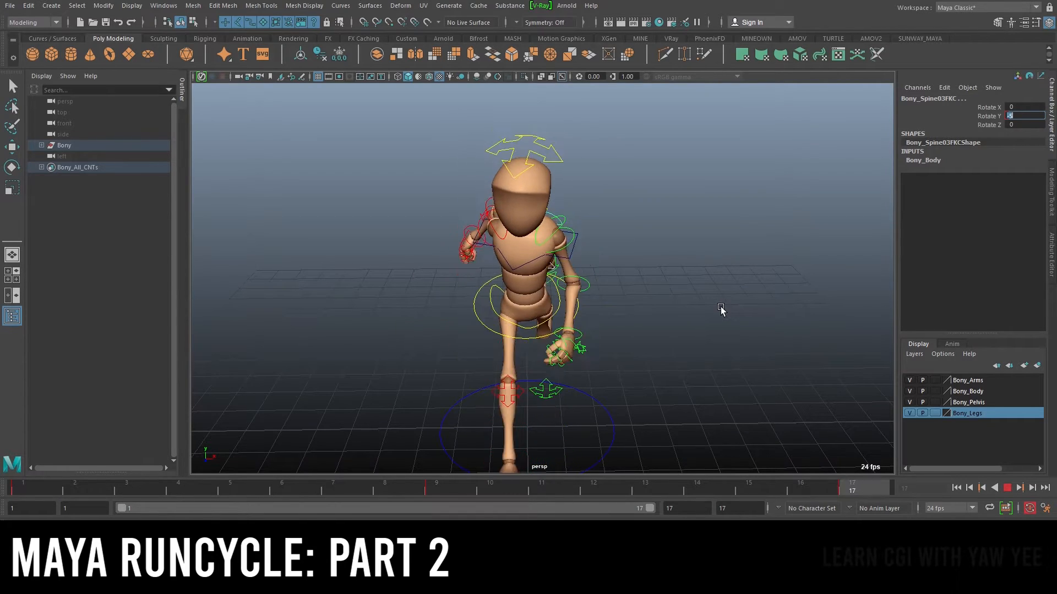
pyautogui.click(1007, 489)
pyautogui.keyDown('alt'); pyautogui.moveTo(644, 262); pyautogui.dragTo(701, 200); pyautogui.keyUp('alt')
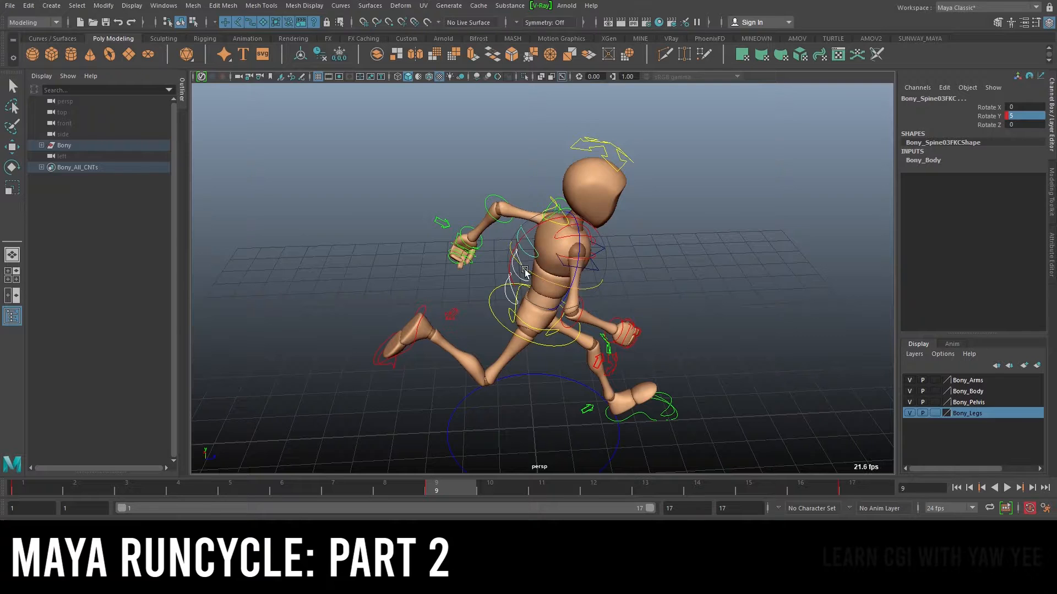
# Orbit and zoom around the character and play back the run cycle to review the spine swing
pyautogui.keyDown('alt'); pyautogui.moveTo(699, 312); pyautogui.dragTo(654, 270); pyautogui.keyUp('alt')
pyautogui.scroll(3, 653, 270)
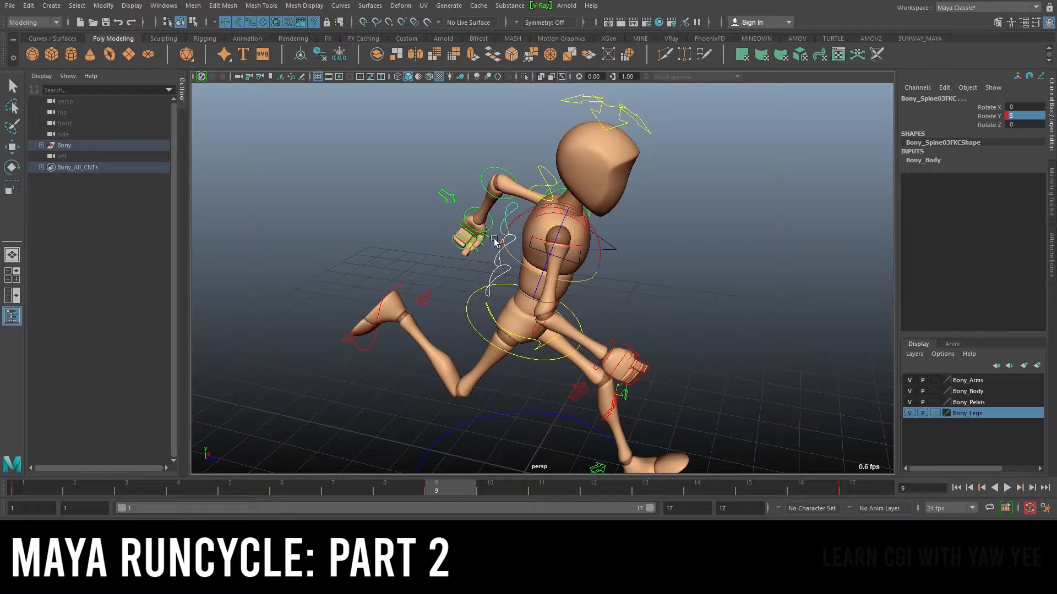
pyautogui.keyDown('alt'); pyautogui.moveTo(584, 258); pyautogui.dragTo(513, 282); pyautogui.keyUp('alt')
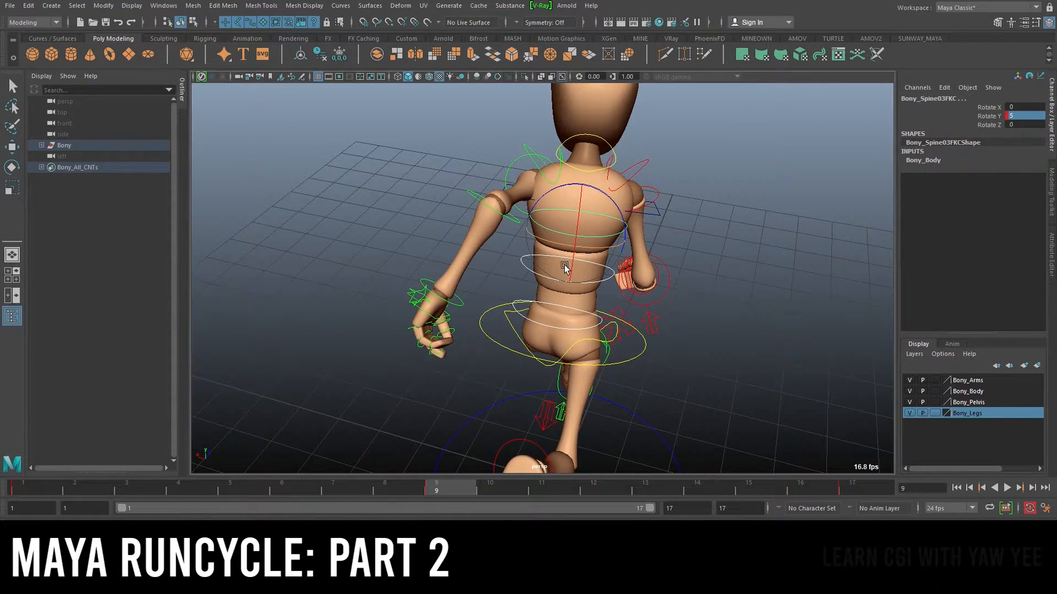
pyautogui.keyDown('alt'); pyautogui.moveTo(578, 238); pyautogui.dragTo(525, 271); pyautogui.keyUp('alt')
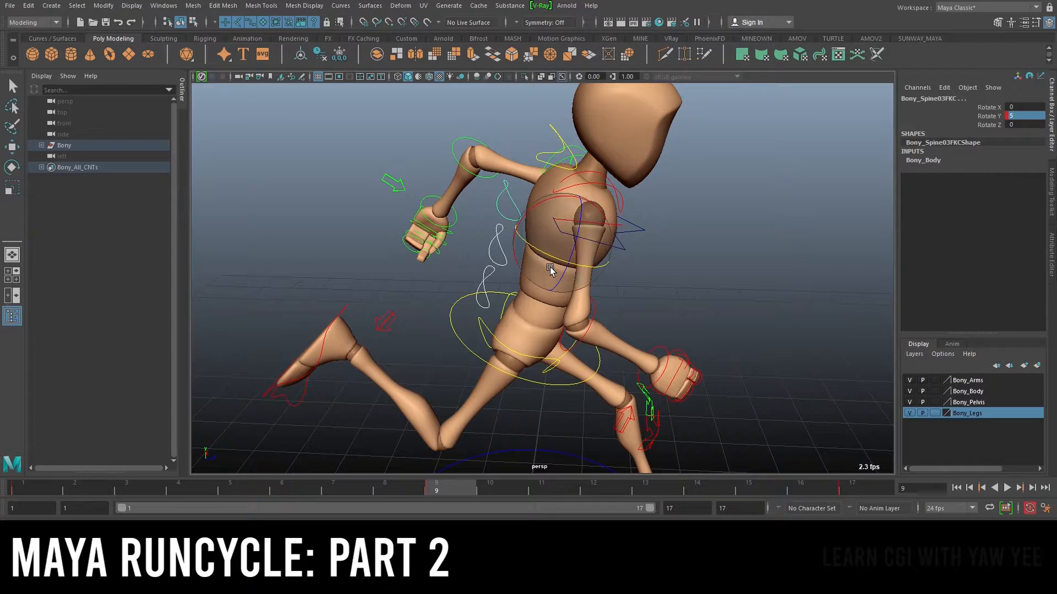
pyautogui.scroll(-5, 539, 270)
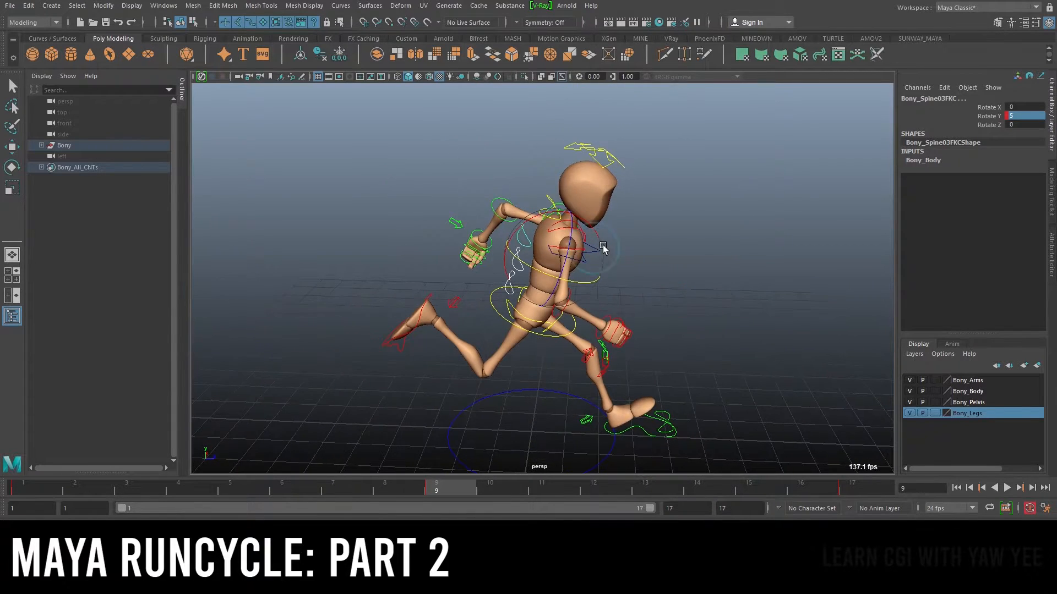
pyautogui.hotkey('alt', 'v')
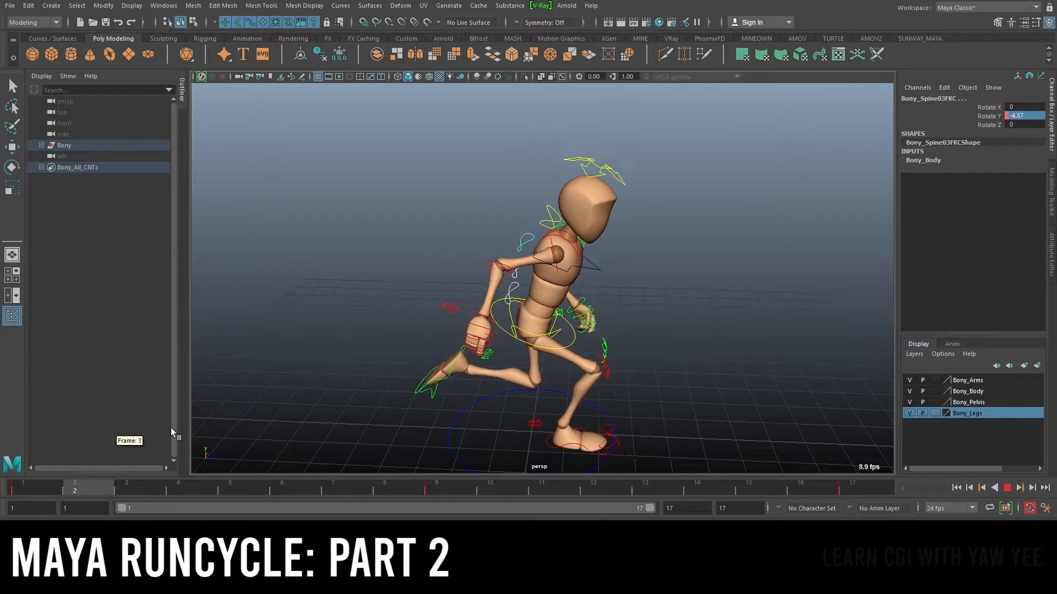
pyautogui.click(33, 488)
pyautogui.scroll(3, 598, 238)
pyautogui.keyDown('alt'); pyautogui.moveTo(598, 238); pyautogui.dragTo(585, 222); pyautogui.keyUp('alt')
pyautogui.hotkey('ctrl', 'z')
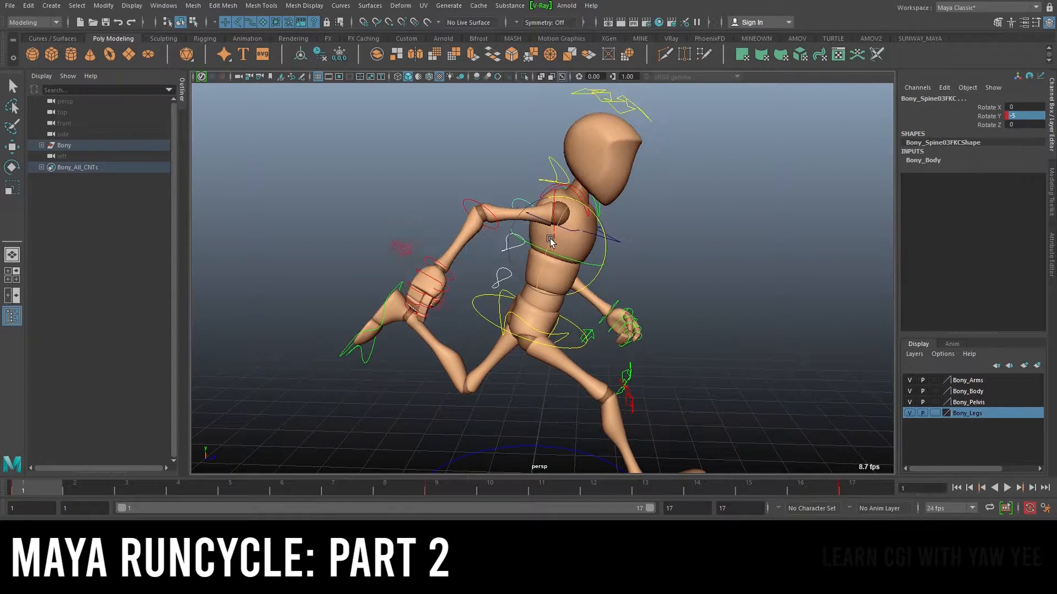
pyautogui.click(988, 126)
pyautogui.moveTo(875, 178); pyautogui.dragTo(896, 146, button='middle')
pyautogui.hotkey('ctrl', 'z')
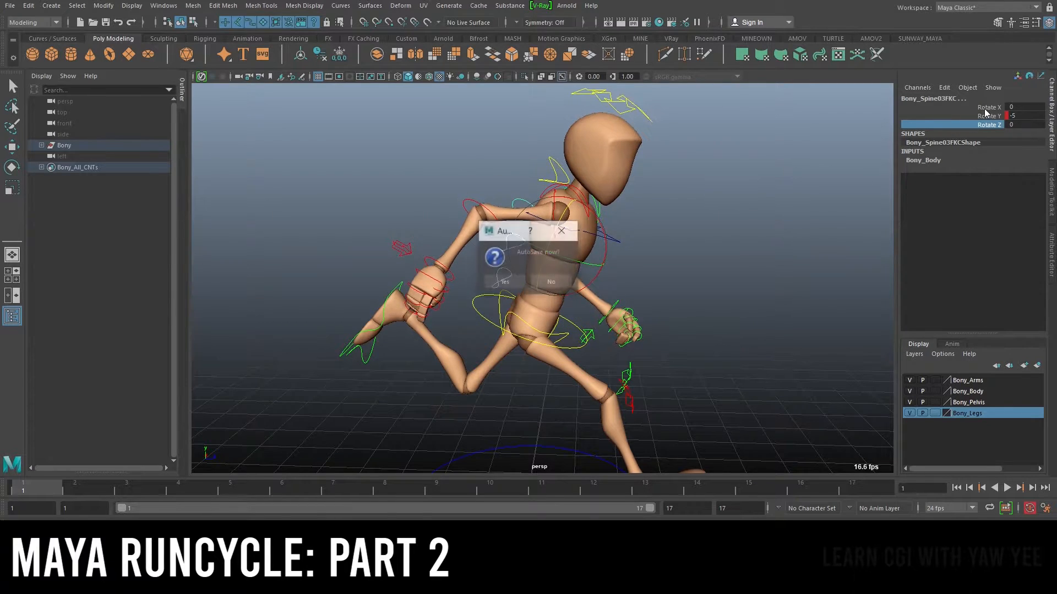
pyautogui.click(545, 283)
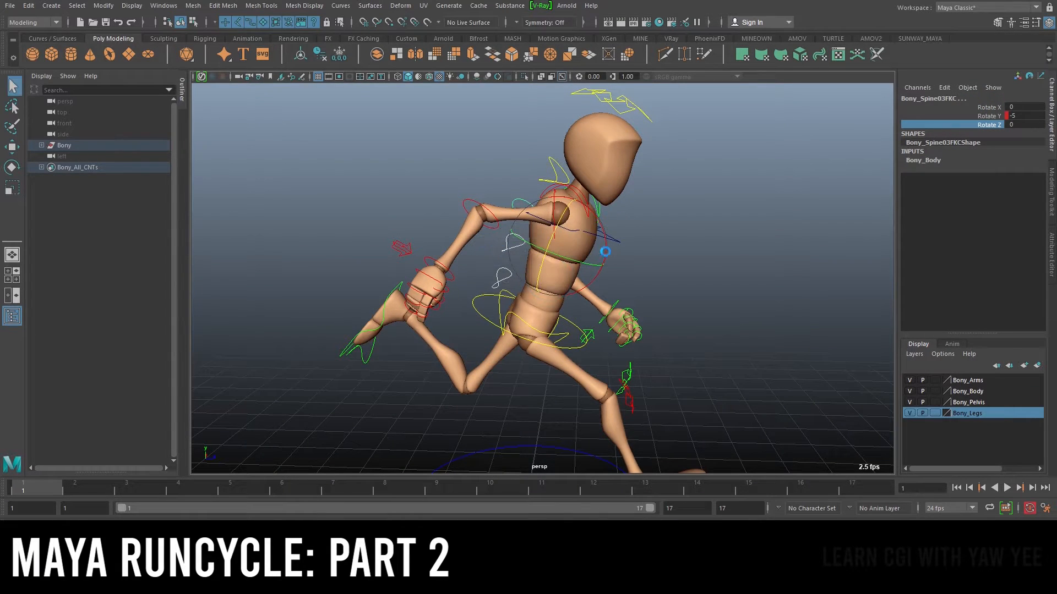
# Adjust the FK spine control's Rotate X interactively at frame 1
pyautogui.keyDown('alt'); pyautogui.moveTo(538, 250); pyautogui.dragTo(471, 248, button='right'); pyautogui.keyUp('alt')
pyautogui.click(977, 106)
pyautogui.moveTo(674, 195)
pyautogui.mouseDown(button='middle')
pyautogui.moveTo(705, 194)
pyautogui.moveTo(654, 194)
pyautogui.moveTo(667, 195)
pyautogui.mouseUp(button='middle')
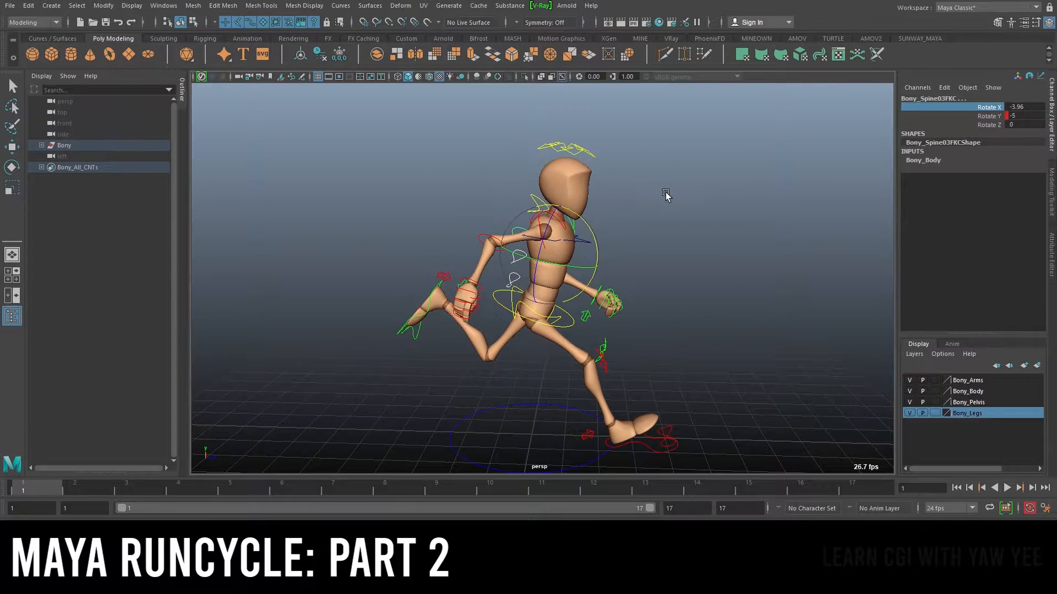
pyautogui.hotkey('ctrl', 'z')
pyautogui.keyDown('alt'); pyautogui.moveTo(716, 221); pyautogui.dragTo(646, 220, button='right'); pyautogui.keyUp('alt')
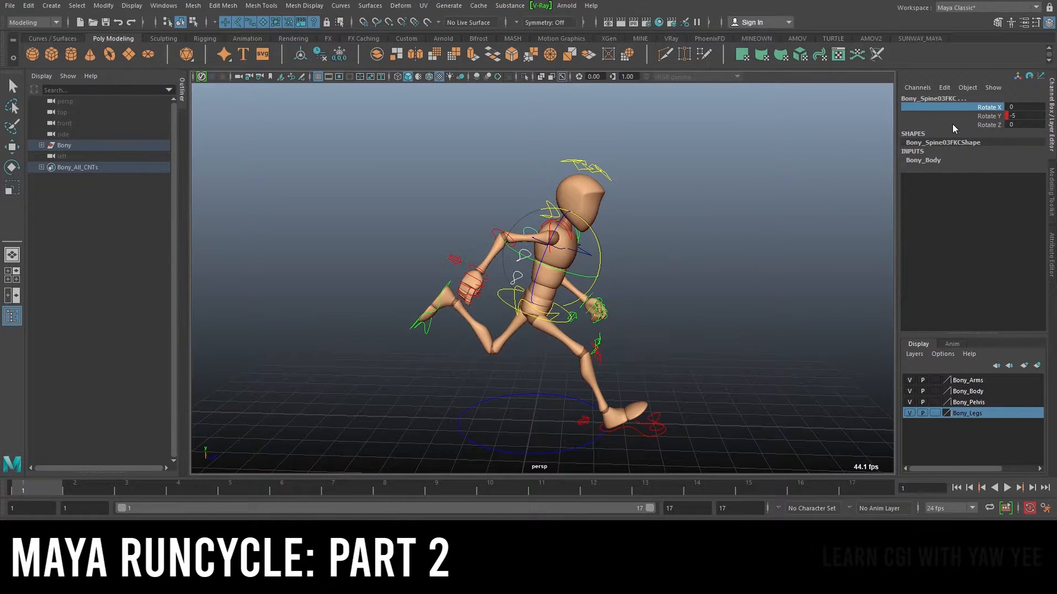
pyautogui.moveTo(599, 243); pyautogui.dragTo(617, 246)
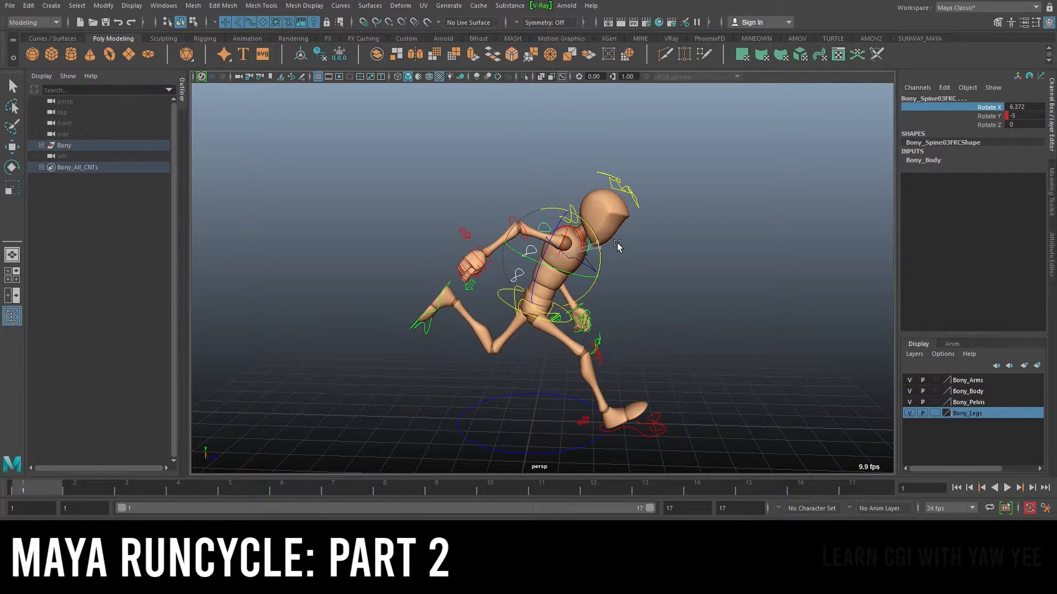
pyautogui.moveTo(618, 246); pyautogui.dragTo(604, 247)
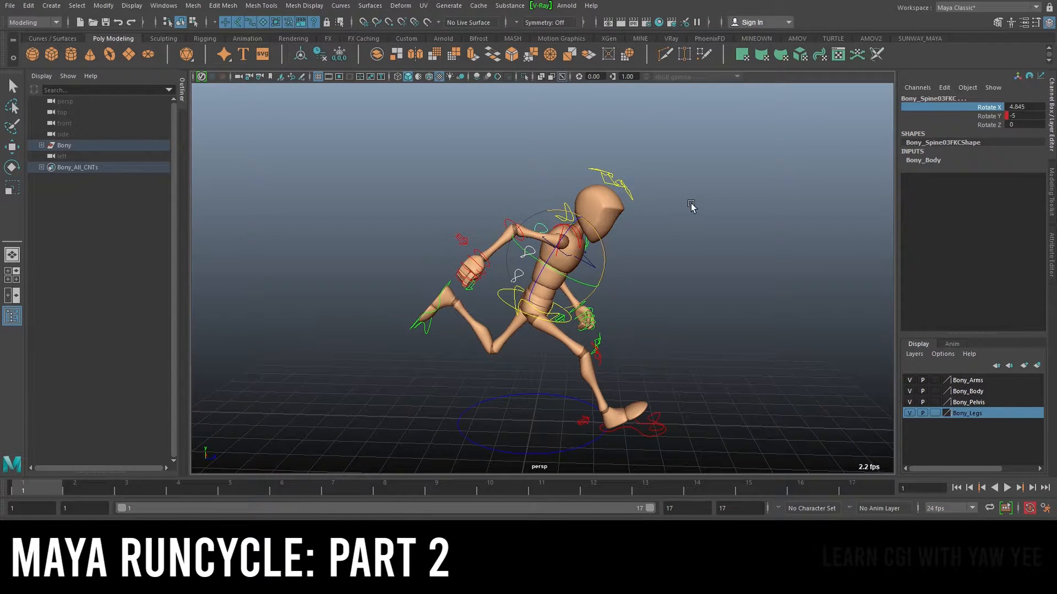
# Switch to the photo viewer and browse the run cycle reference drawings
pyautogui.click(697, 555)
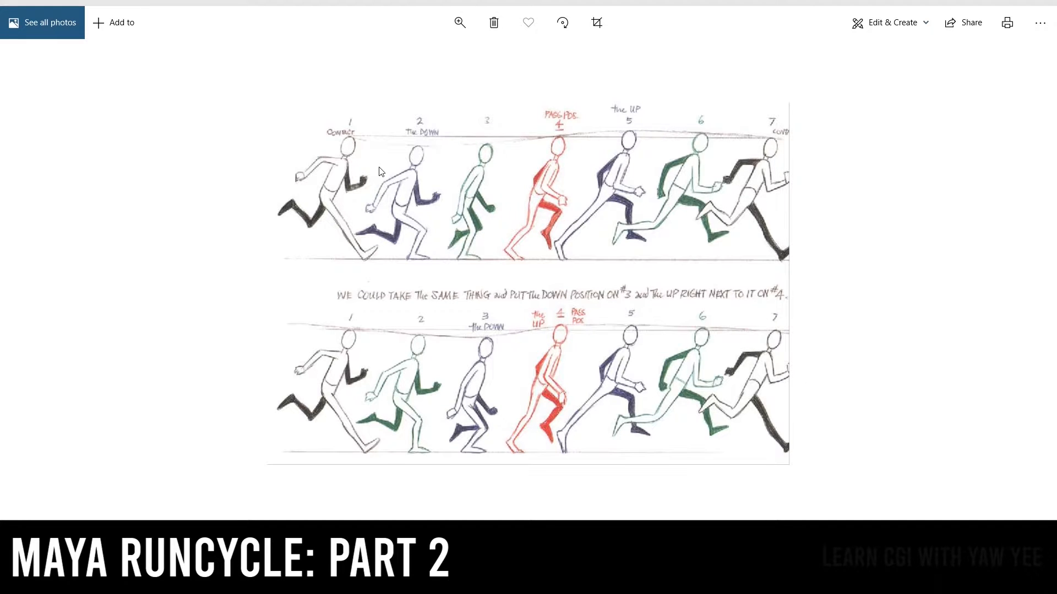
pyautogui.press('Right')
pyautogui.press('Right')
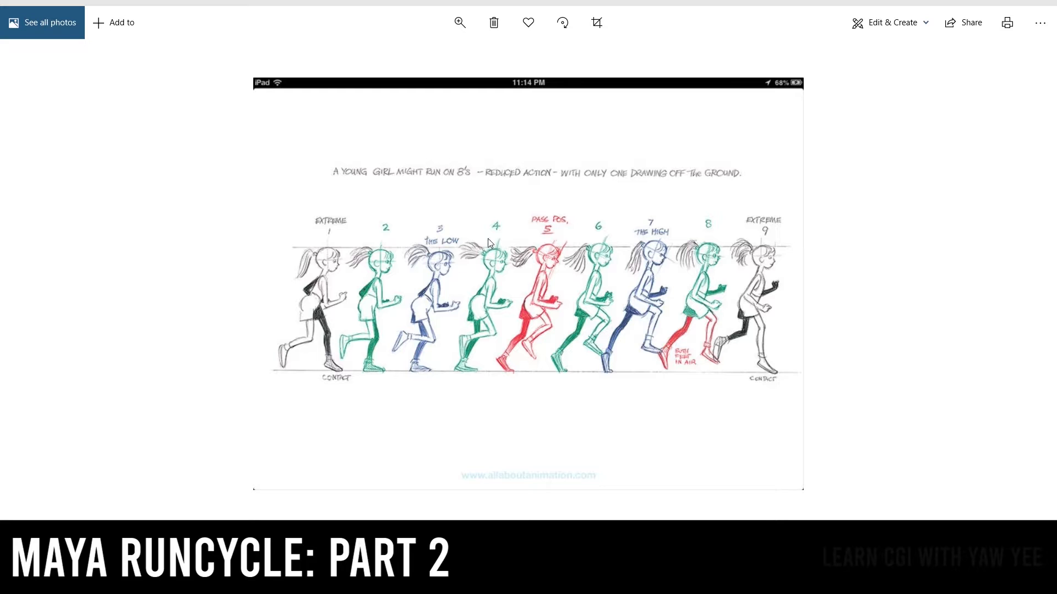
pyautogui.click(973, 3)
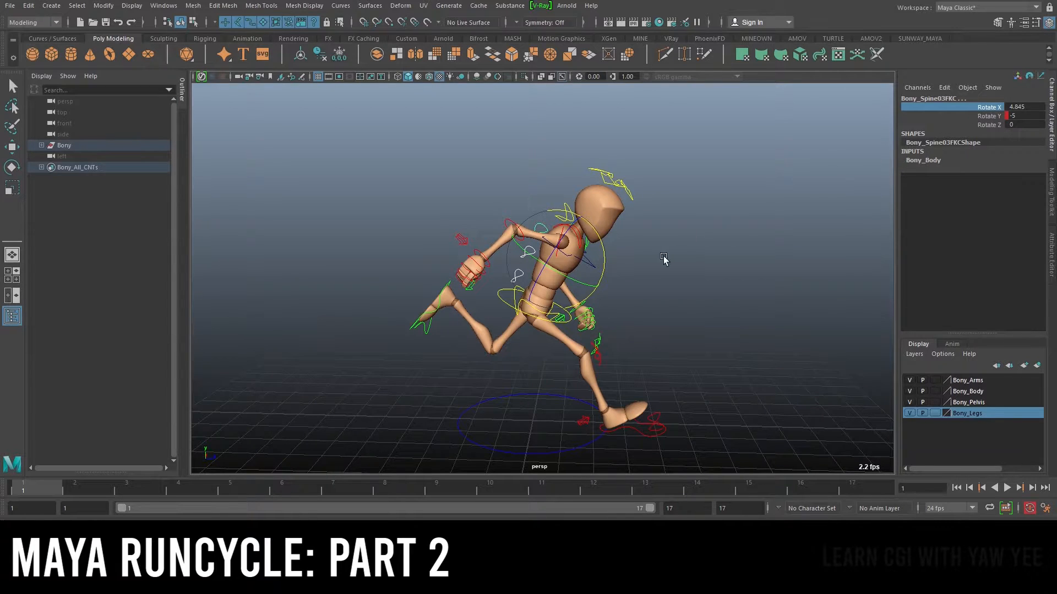
# Set the FK spine control's Rotate X to 5 and key it at frame 1
pyautogui.moveTo(603, 244); pyautogui.dragTo(608, 247)
pyautogui.doubleClick(1027, 107)
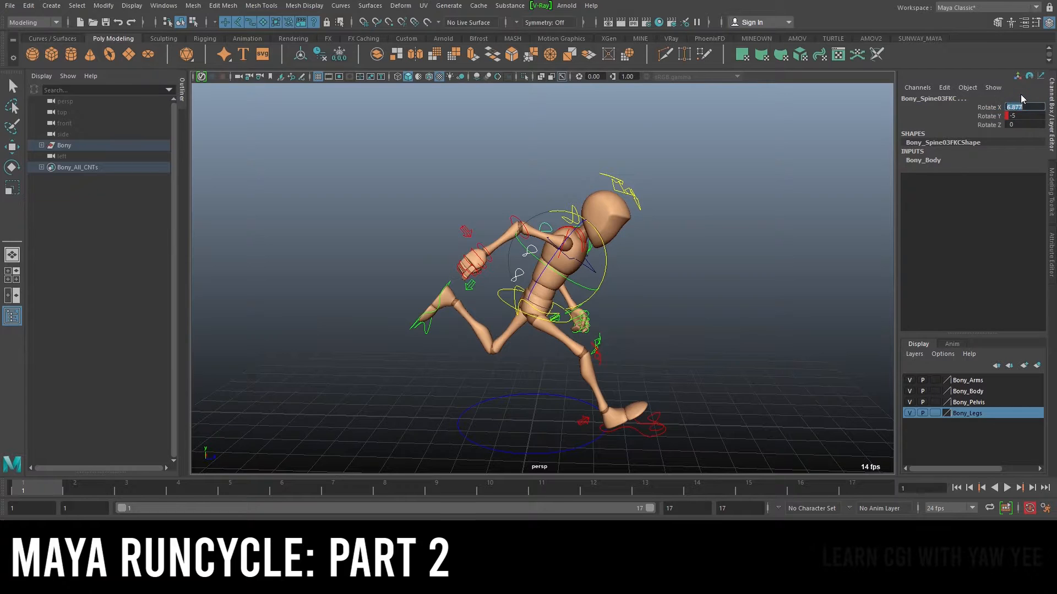
pyautogui.write('10')
pyautogui.press('Return')
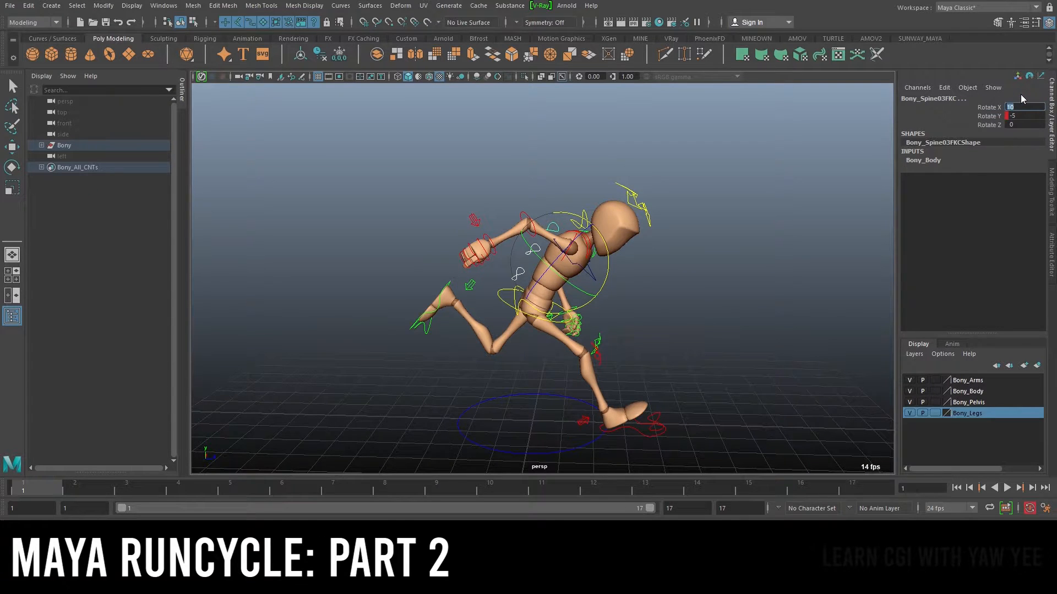
pyautogui.write('5')
pyautogui.press('Return')
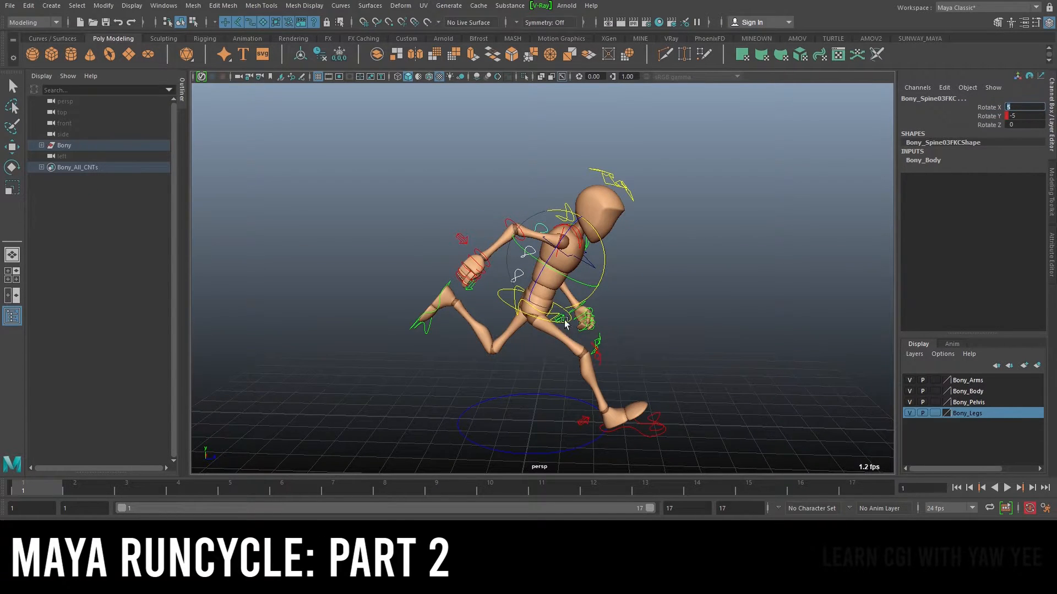
pyautogui.click(980, 108)
pyautogui.rightClick(980, 110)
pyautogui.click(980, 132)
# Key the FK spine control's Rotate X at frames 17 and 9
pyautogui.click(866, 488)
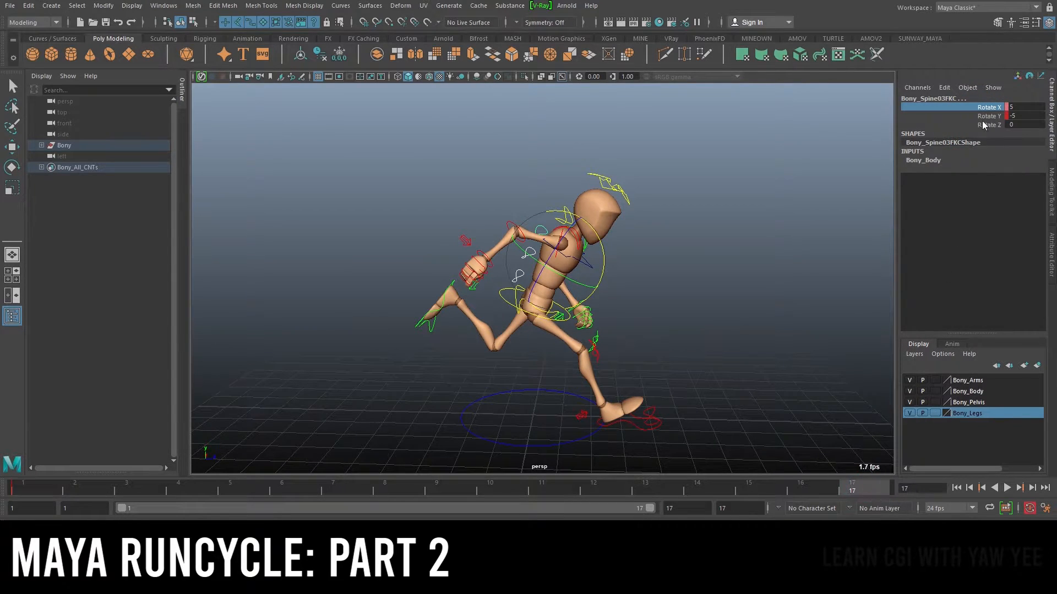
pyautogui.rightClick(988, 106)
pyautogui.click(983, 128)
pyautogui.click(445, 498)
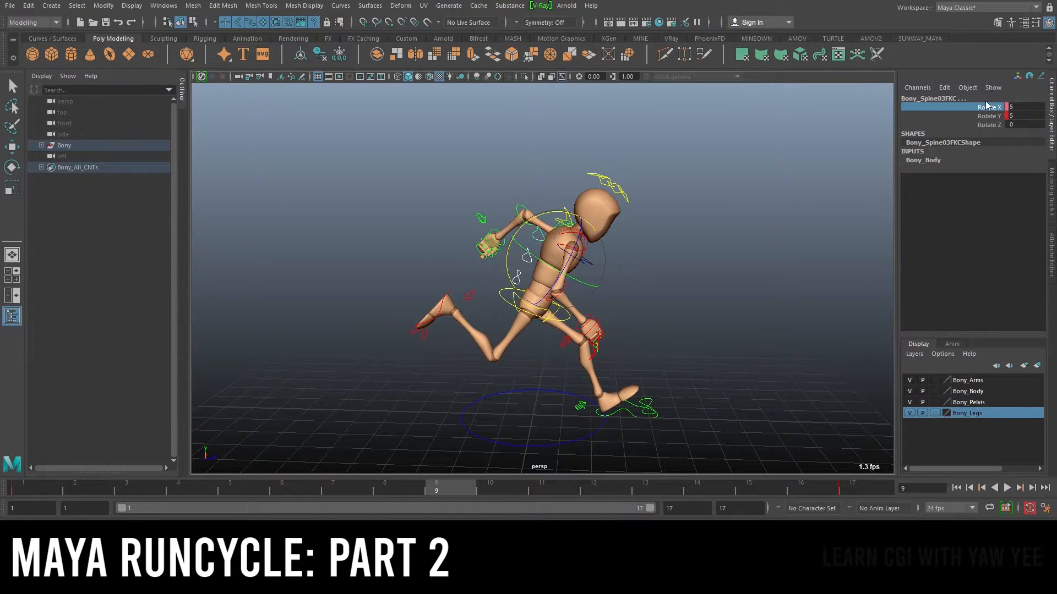
pyautogui.rightClick(984, 110)
pyautogui.click(983, 129)
# Scrub to frame 4 and play back the animation to review the spine rotation
pyautogui.click(24, 488)
pyautogui.moveTo(78, 488); pyautogui.dragTo(178, 488)
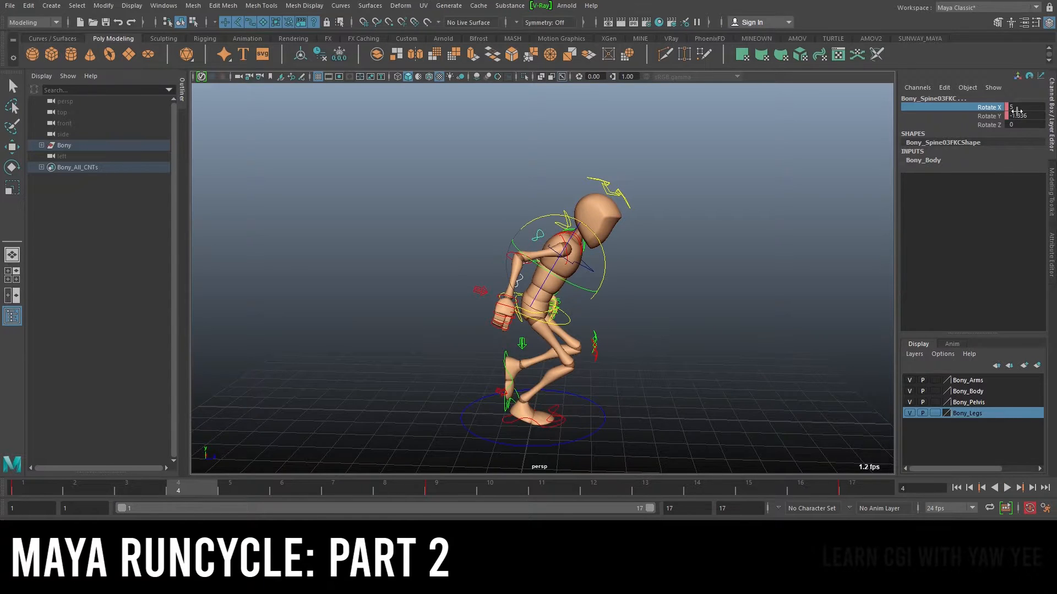
pyautogui.click(1038, 107)
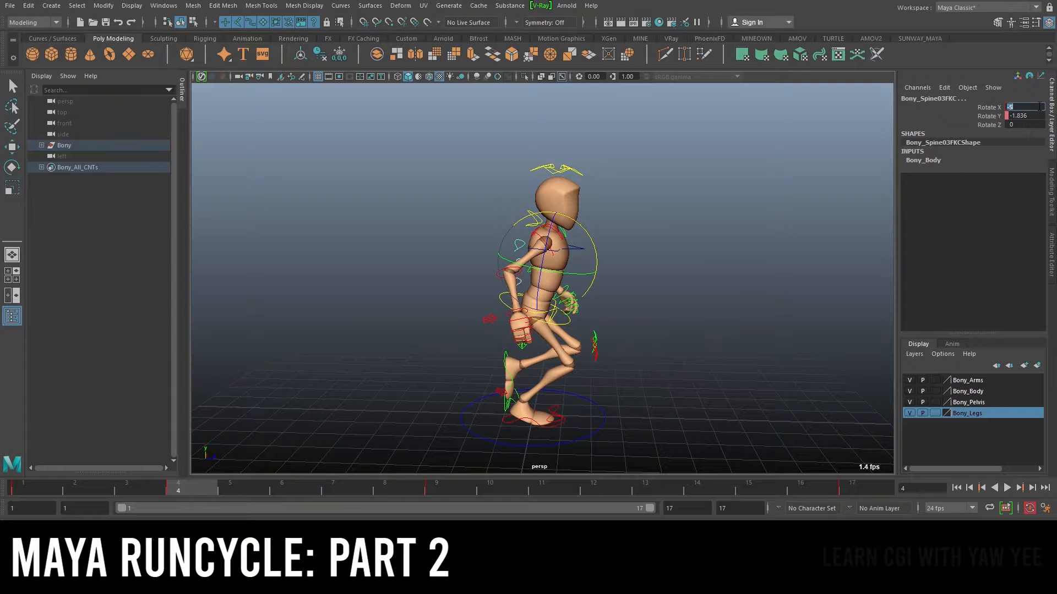
pyautogui.scroll(5, 633, 237)
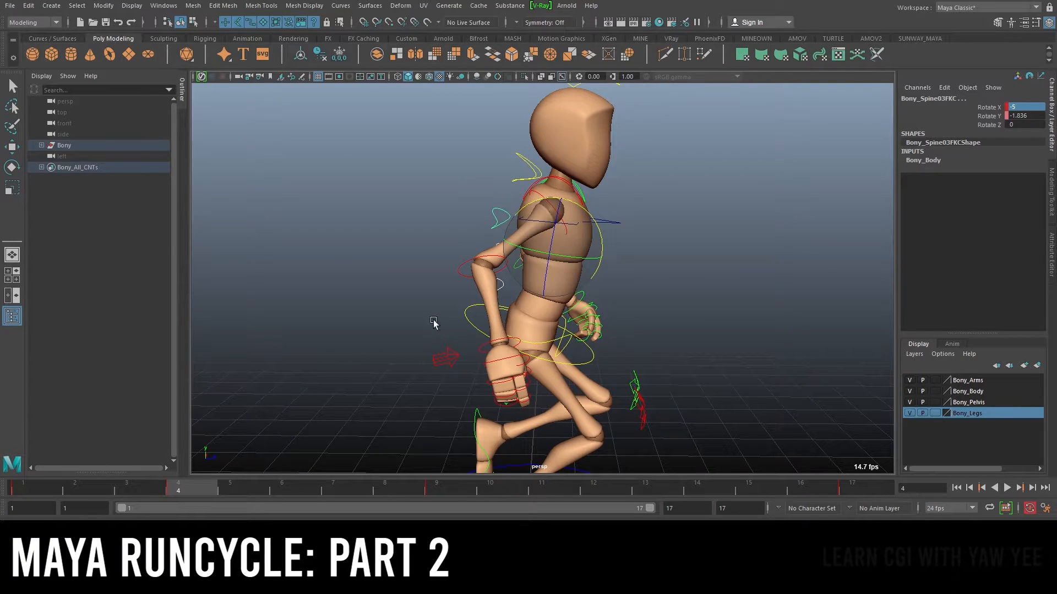
pyautogui.hotkey('alt', 'v')
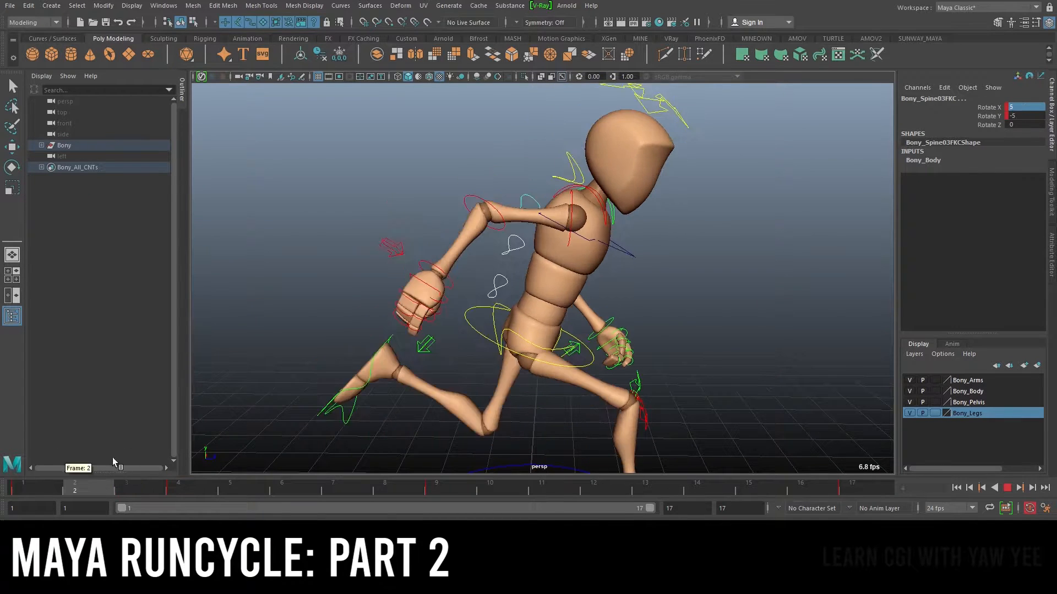
pyautogui.click(183, 466)
# Select the upper FK spine control and rotate it to Rotate X -10 at frame 4
pyautogui.click(771, 283)
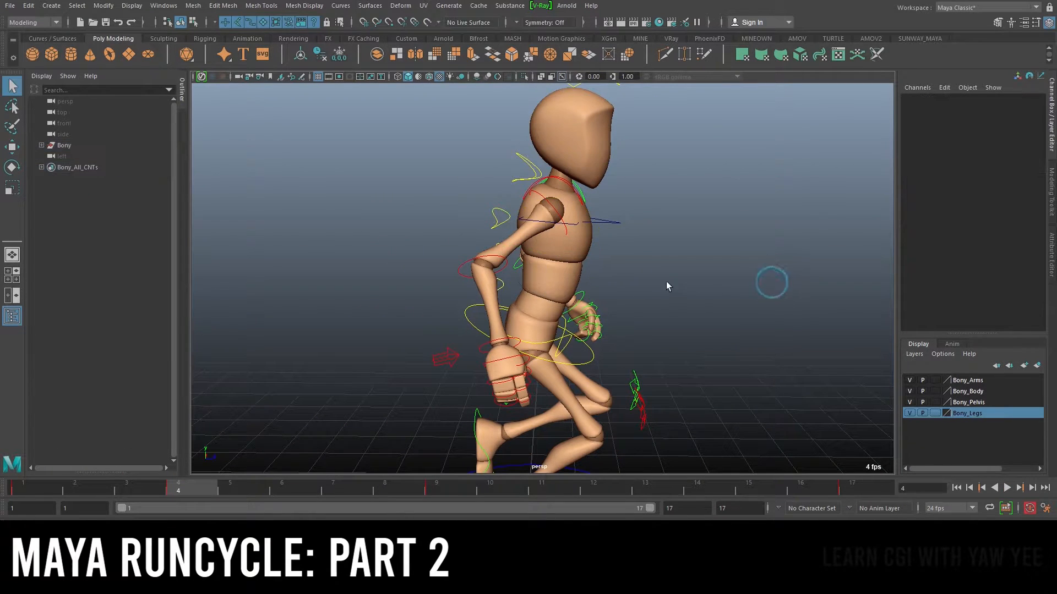
pyautogui.click(503, 283)
pyautogui.keyDown('alt'); pyautogui.moveTo(544, 280); pyautogui.dragTo(556, 242); pyautogui.keyUp('alt')
pyautogui.press('e')
pyautogui.press('q')
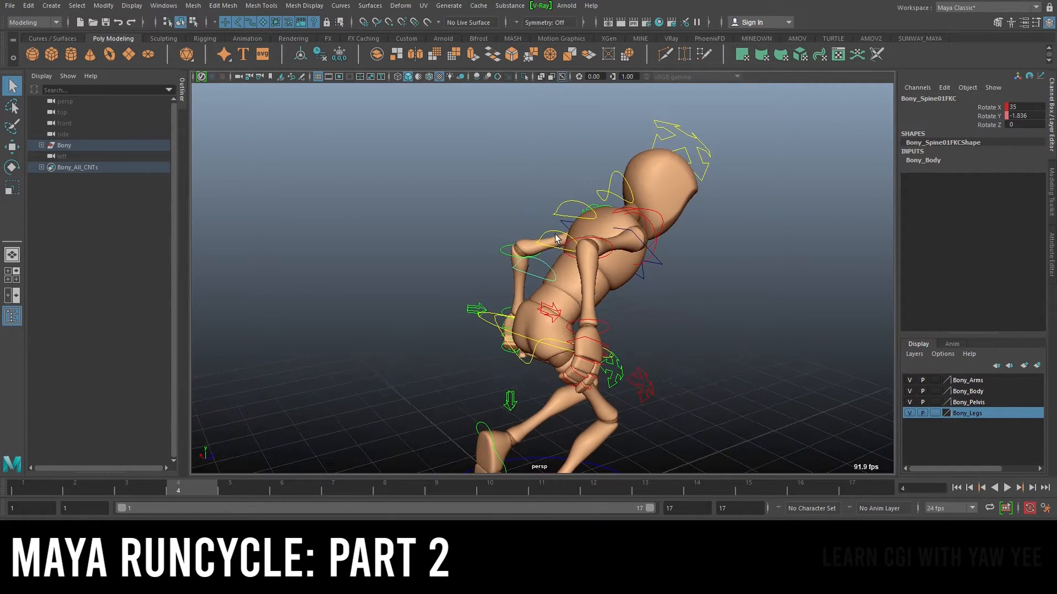
pyautogui.click(555, 237)
pyautogui.click(551, 231)
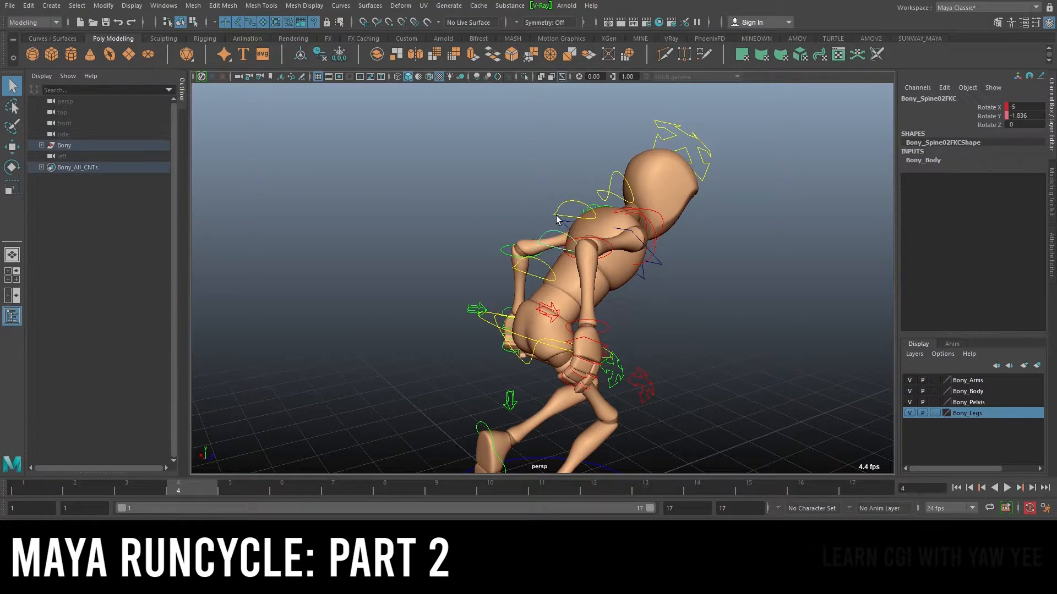
pyautogui.keyDown('alt'); pyautogui.moveTo(557, 215); pyautogui.dragTo(670, 206); pyautogui.keyUp('alt')
pyautogui.press('e')
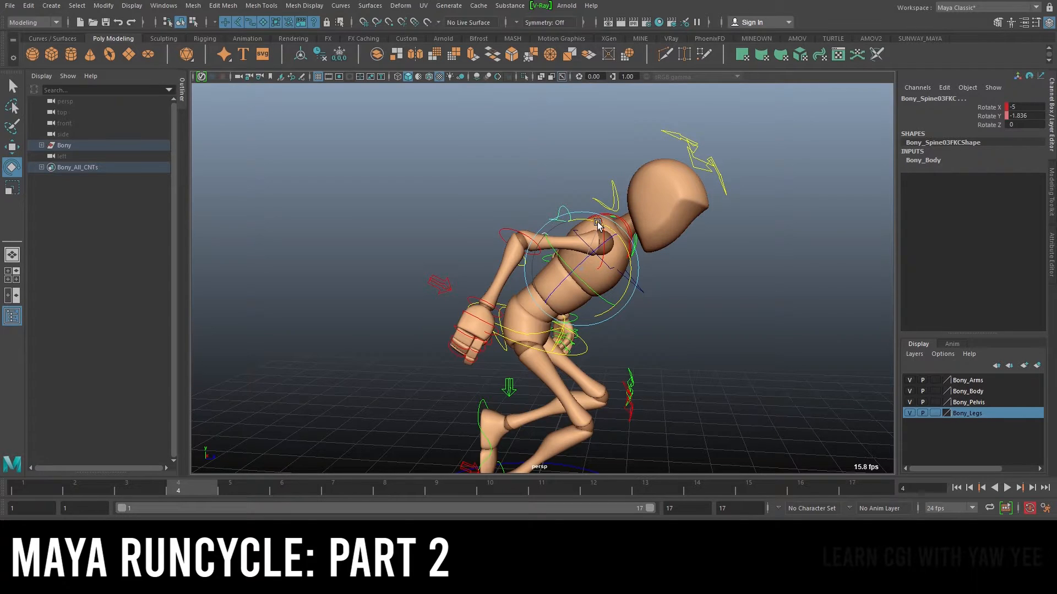
pyautogui.moveTo(598, 224); pyautogui.dragTo(597, 224)
pyautogui.keyDown('alt'); pyautogui.moveTo(677, 259); pyautogui.dragTo(562, 271, button='right'); pyautogui.keyUp('alt')
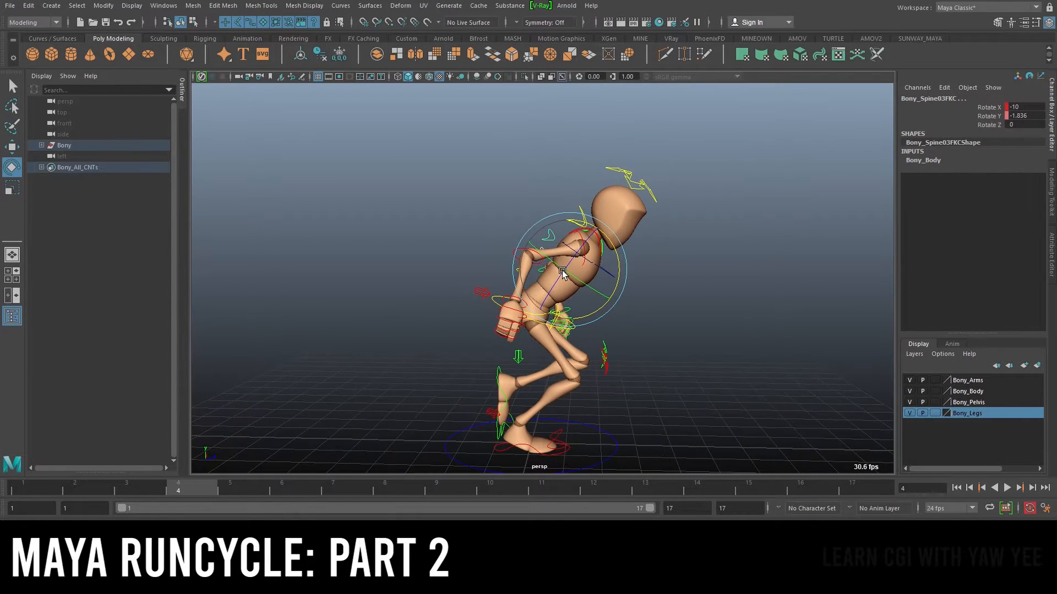
# Set the FK spine control's Rotate X to -5 at frame 12, then return to frame 4
pyautogui.moveTo(148, 484); pyautogui.dragTo(172, 474)
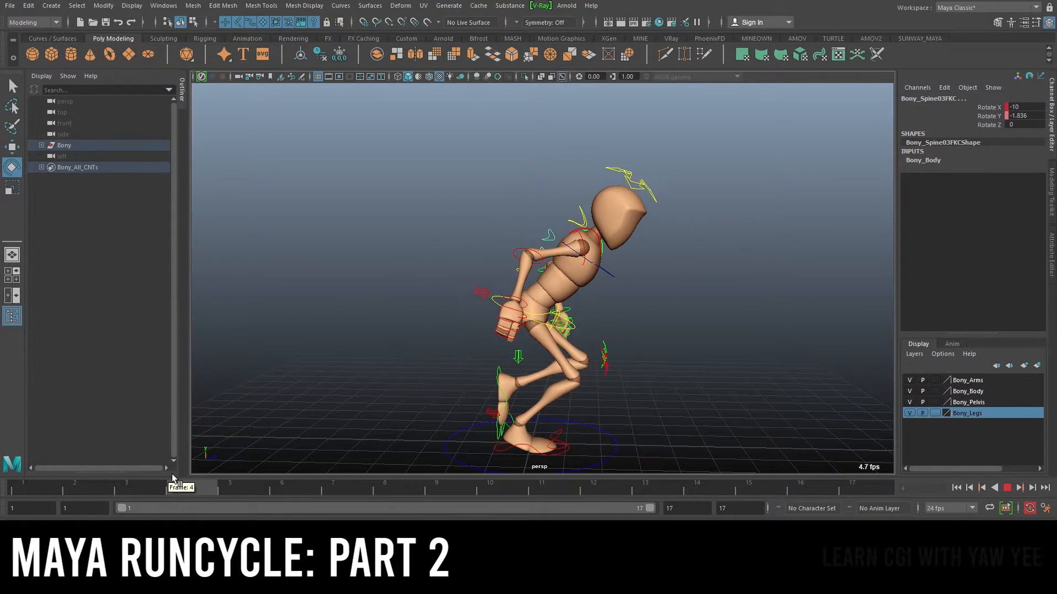
pyautogui.scroll(3, 491, 238)
pyautogui.press('q')
pyautogui.keyDown('alt'); pyautogui.moveTo(466, 235); pyautogui.dragTo(529, 258); pyautogui.keyUp('alt')
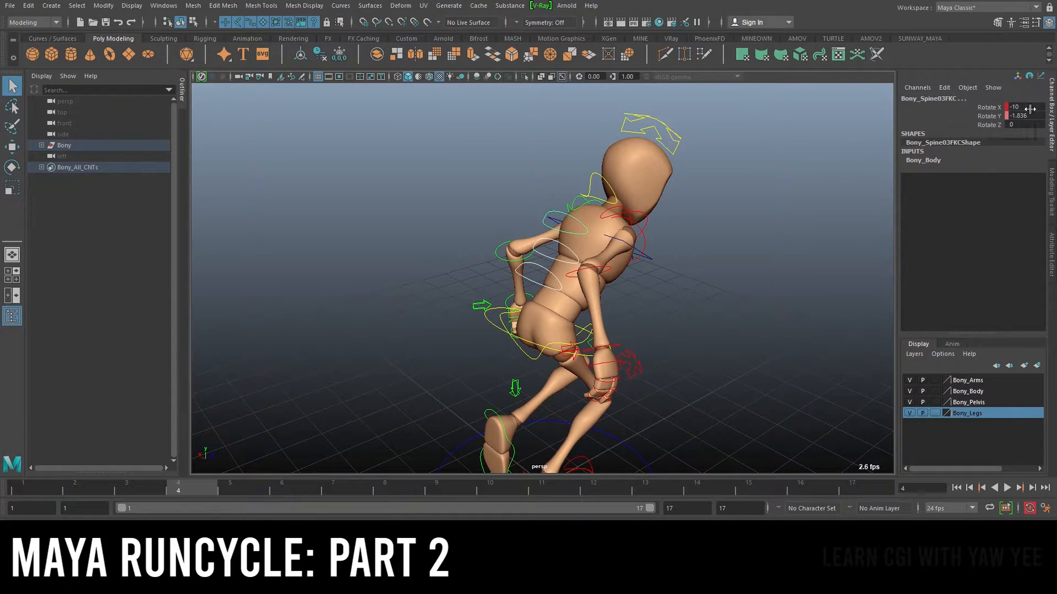
pyautogui.moveTo(221, 487); pyautogui.dragTo(594, 500)
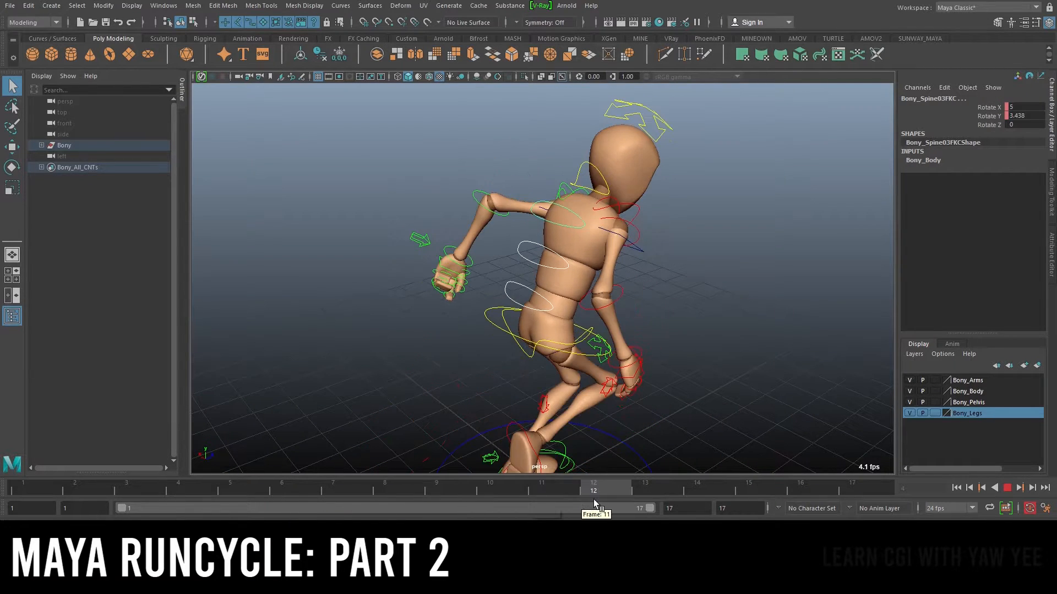
pyautogui.click(1028, 107)
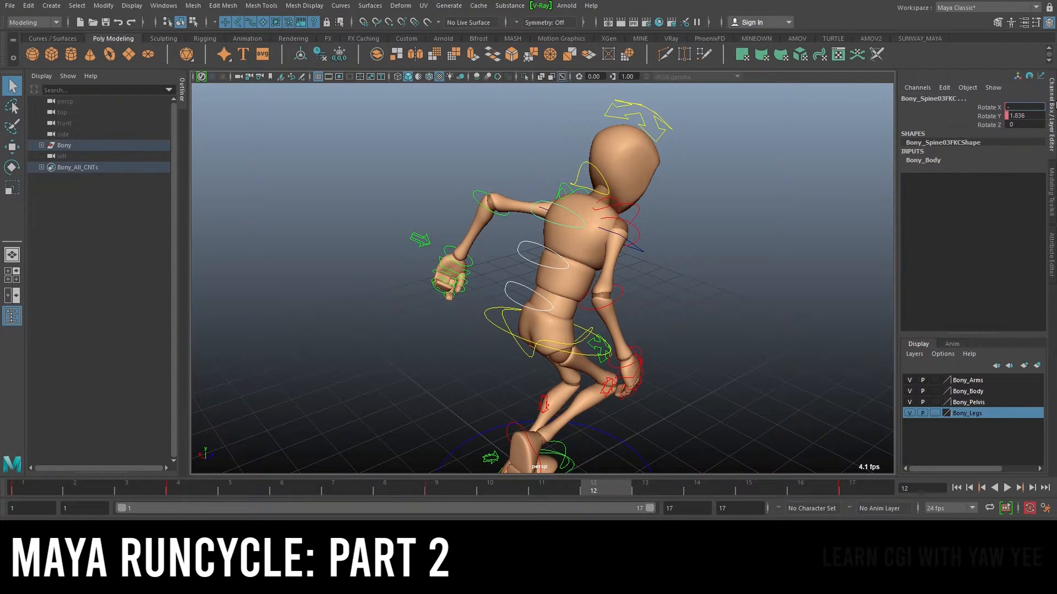
pyautogui.write('5')
pyautogui.press('Return')
pyautogui.keyDown('alt'); pyautogui.moveTo(575, 273); pyautogui.dragTo(532, 247); pyautogui.keyUp('alt')
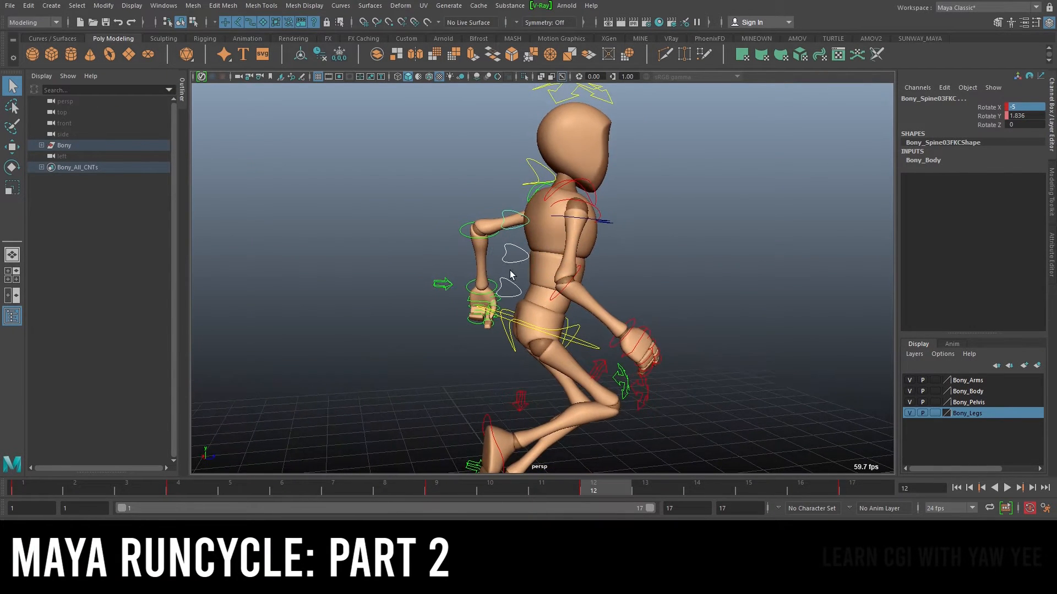
pyautogui.click(192, 484)
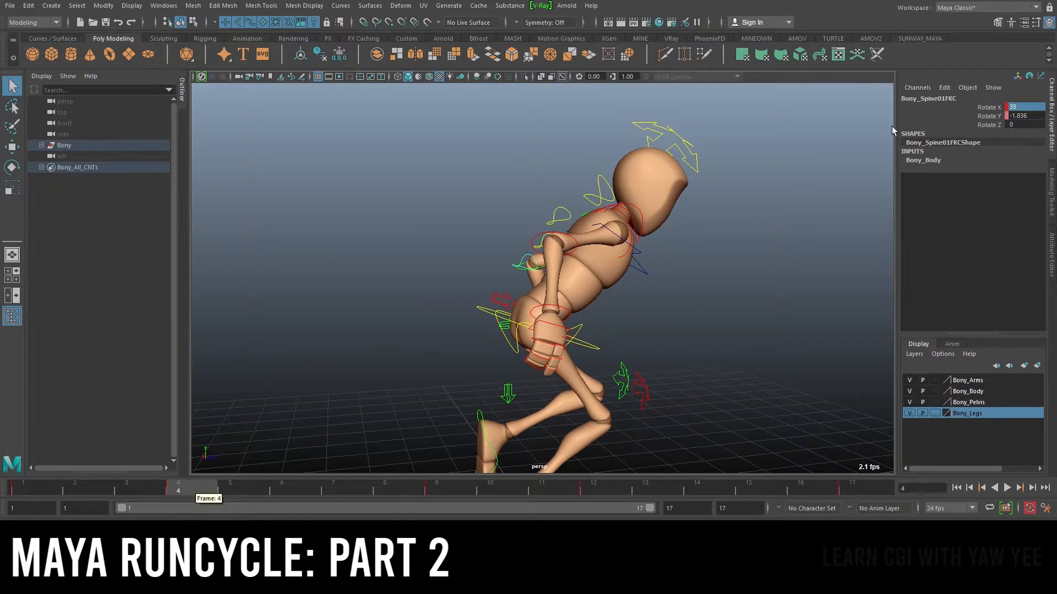
# Set the first FK spine control's Rotate X to 35 at frame 12
pyautogui.click(592, 485)
pyautogui.click(1026, 107)
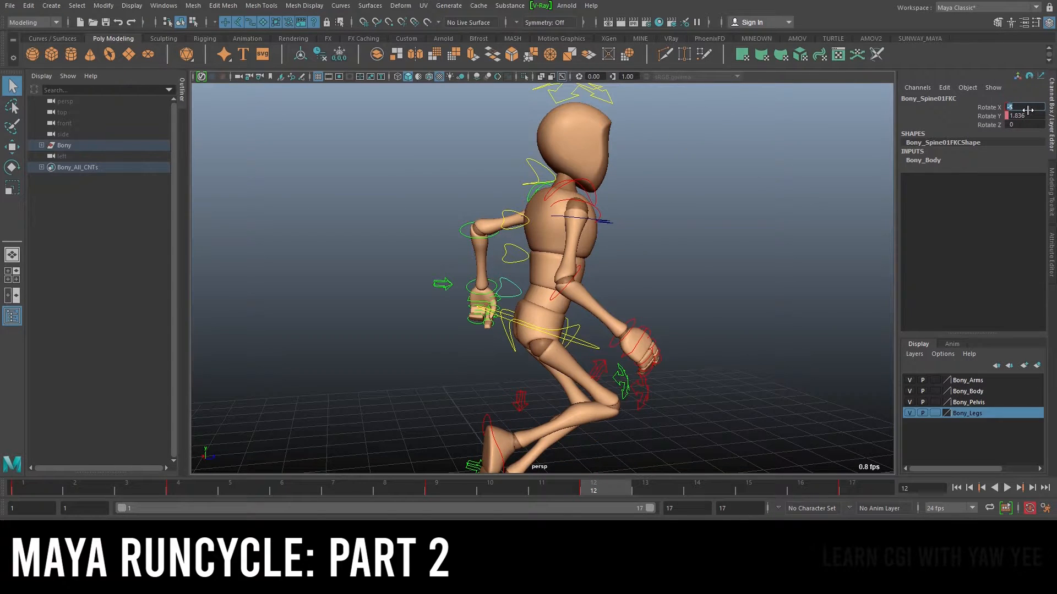
pyautogui.write('35')
pyautogui.press('Return')
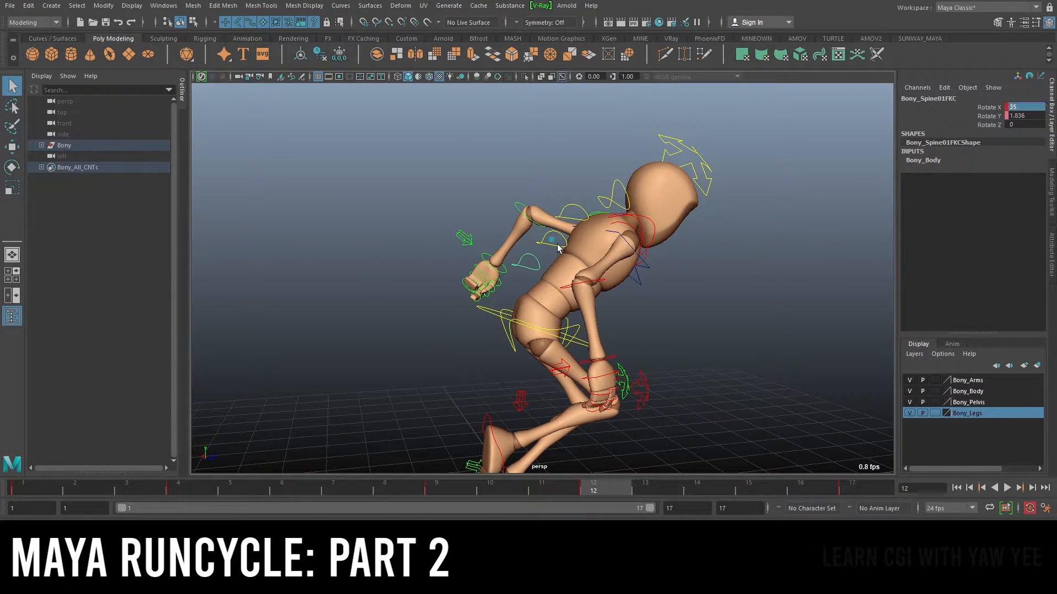
# Check frame 4, then set the second FK spine control's Rotate X to -10 at frame 12
pyautogui.click(177, 494)
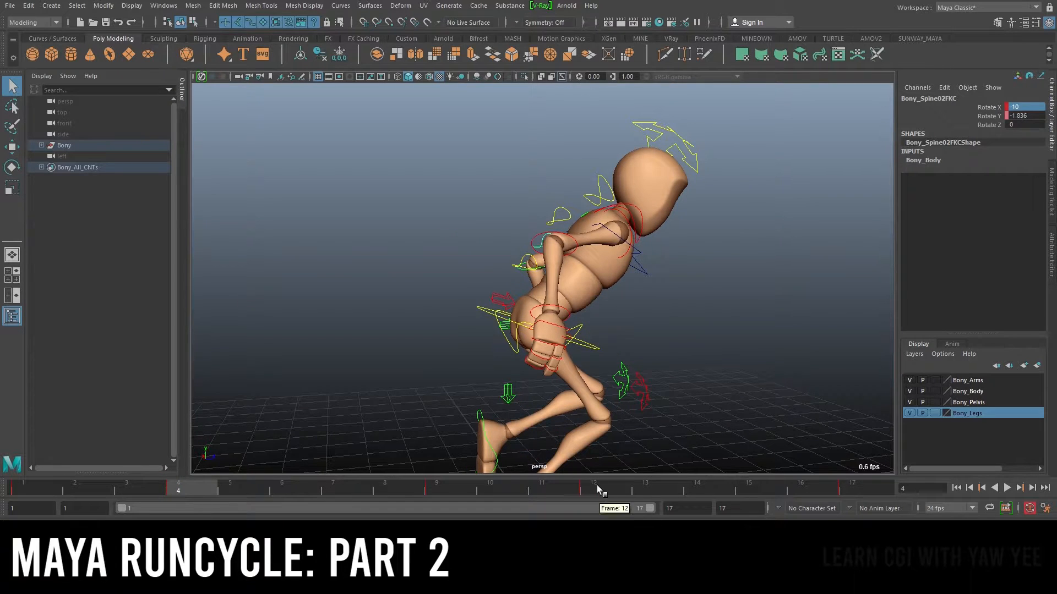
pyautogui.click(596, 487)
pyautogui.doubleClick(1034, 107)
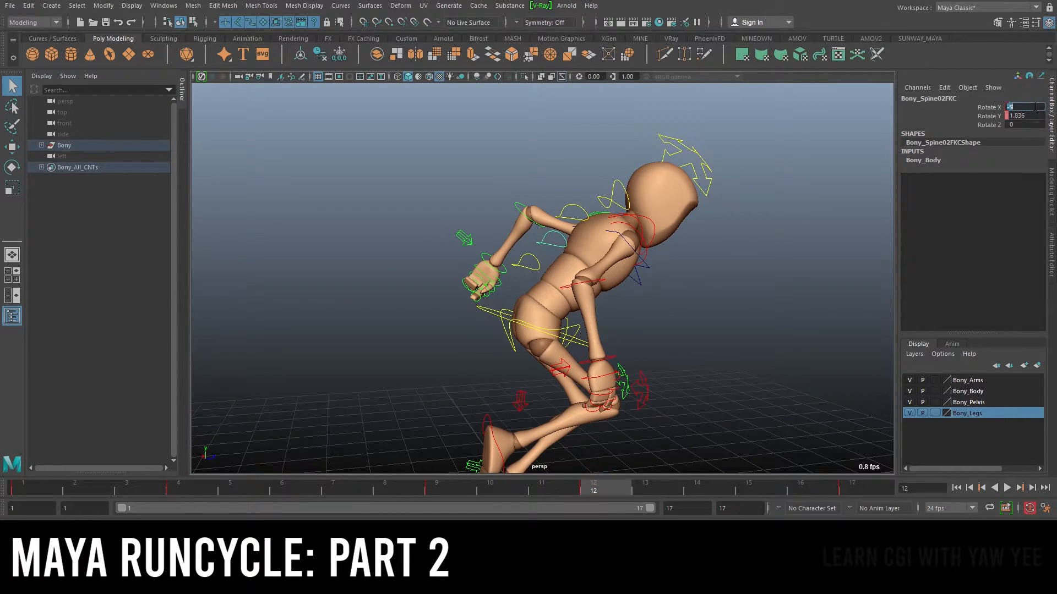
pyautogui.write('-10')
pyautogui.press('Return')
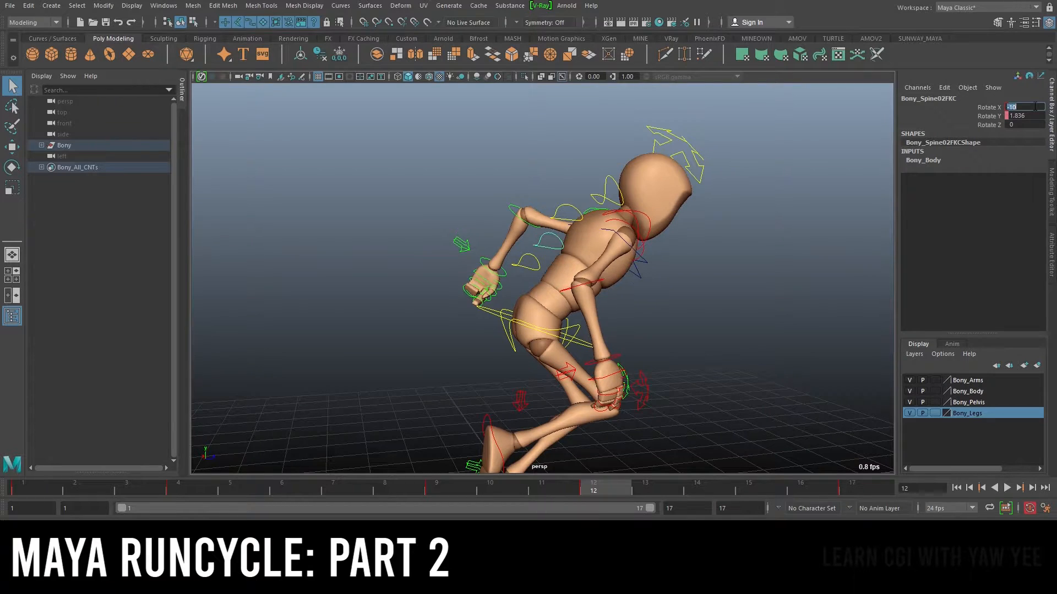
# Select the third FK spine control and set its Rotate X to -10 at frame 12
pyautogui.click(572, 211)
pyautogui.click(186, 491)
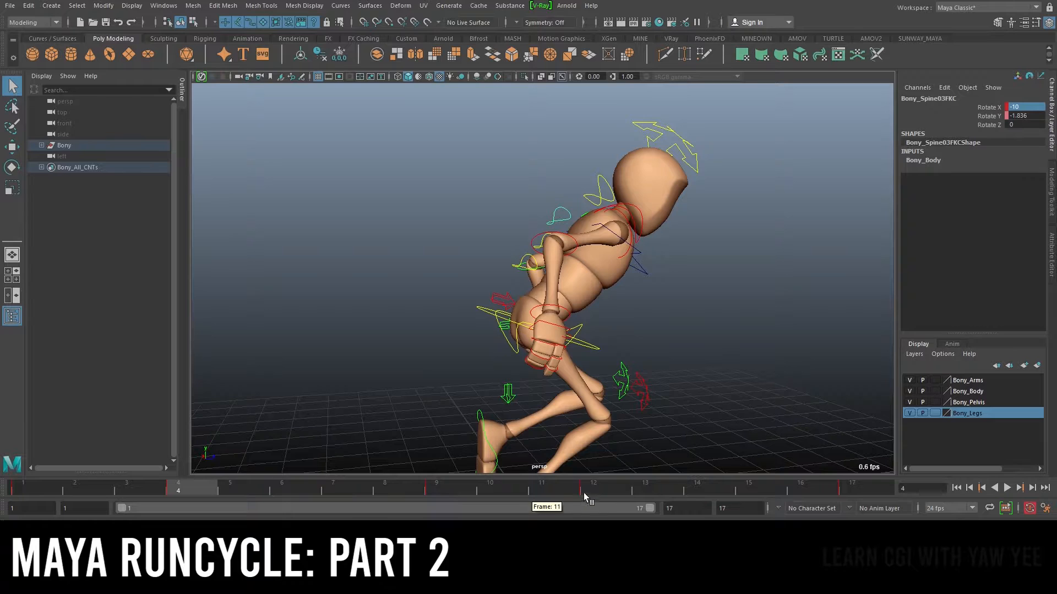
pyautogui.click(593, 490)
pyautogui.doubleClick(1024, 107)
pyautogui.write('-10')
pyautogui.press('Return')
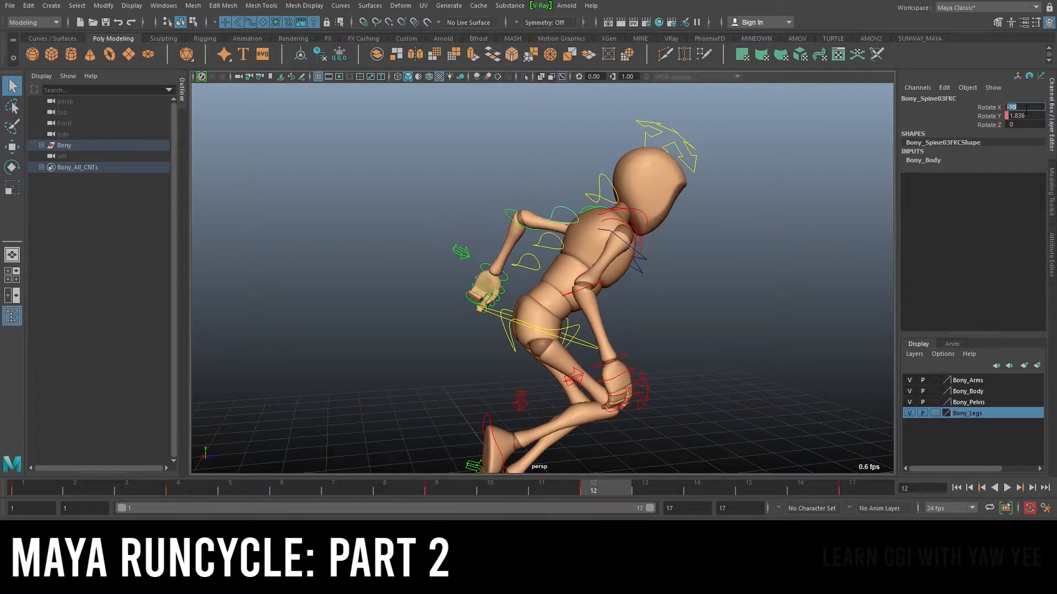
# Play back the run cycle from different angles to review the spine rotations
pyautogui.keyDown('alt'); pyautogui.moveTo(810, 235); pyautogui.dragTo(684, 237); pyautogui.keyUp('alt')
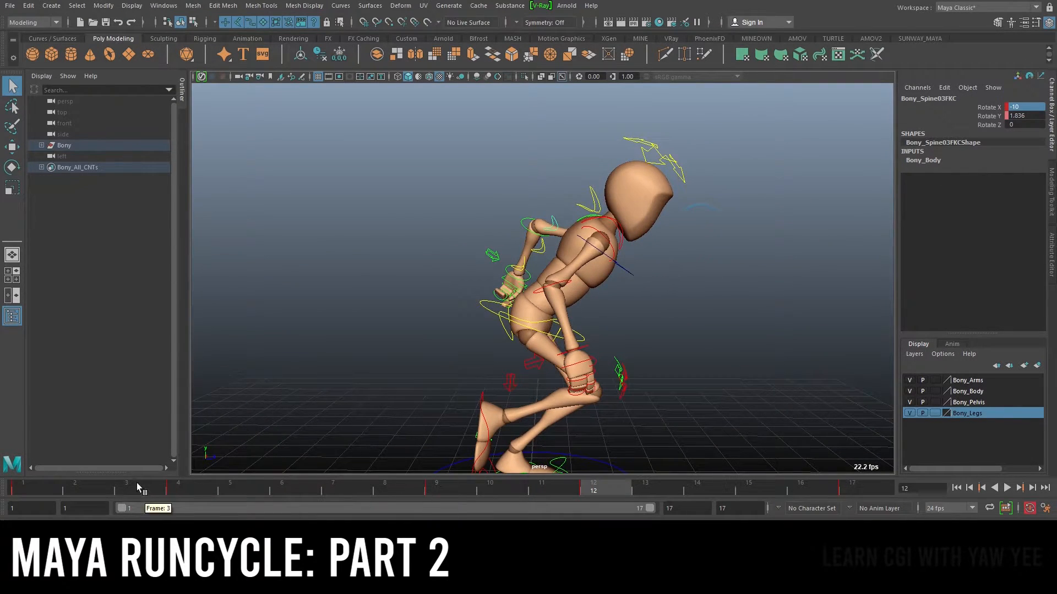
pyautogui.hotkey('alt', 'v')
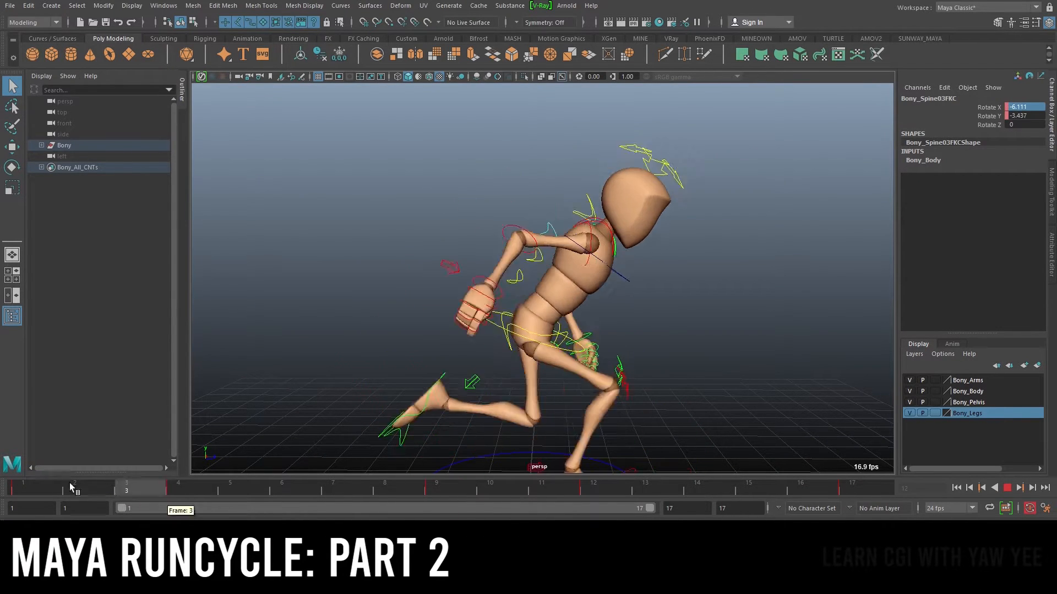
pyautogui.hotkey('alt', 'v')
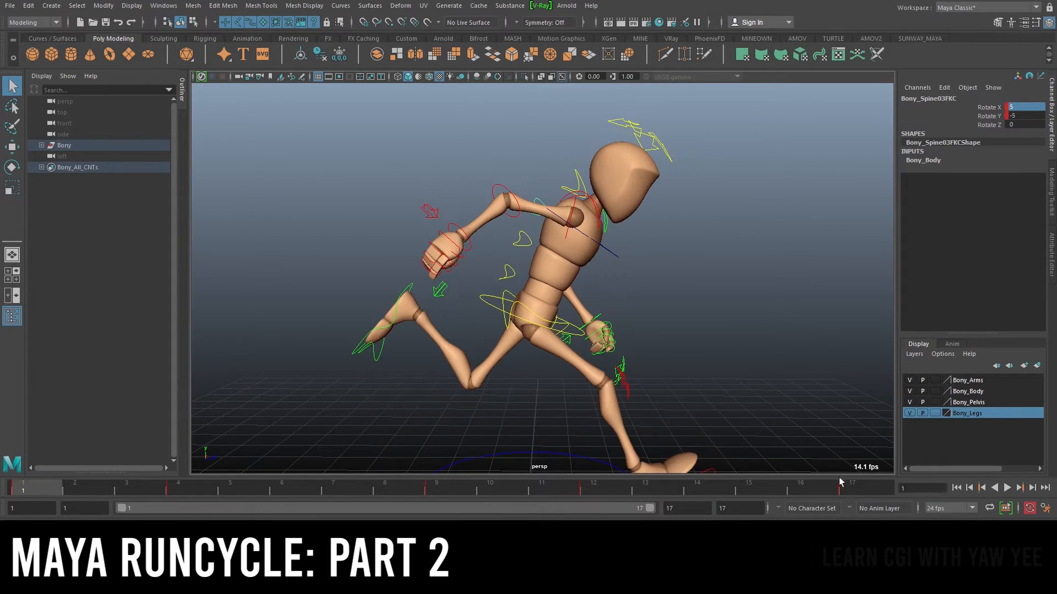
pyautogui.click(1008, 489)
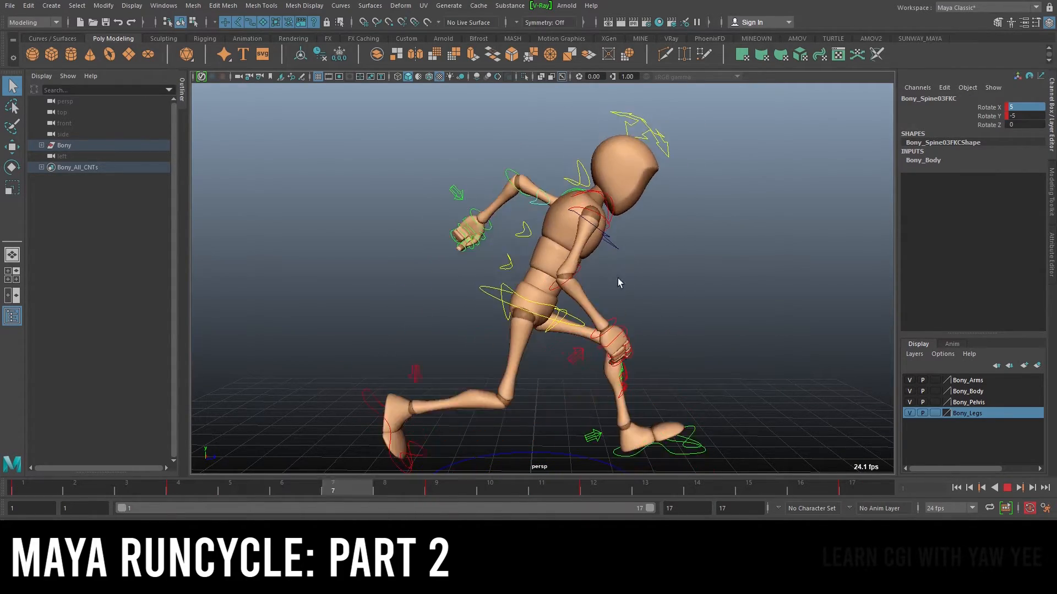
pyautogui.keyDown('alt'); pyautogui.moveTo(758, 273); pyautogui.dragTo(595, 266); pyautogui.keyUp('alt')
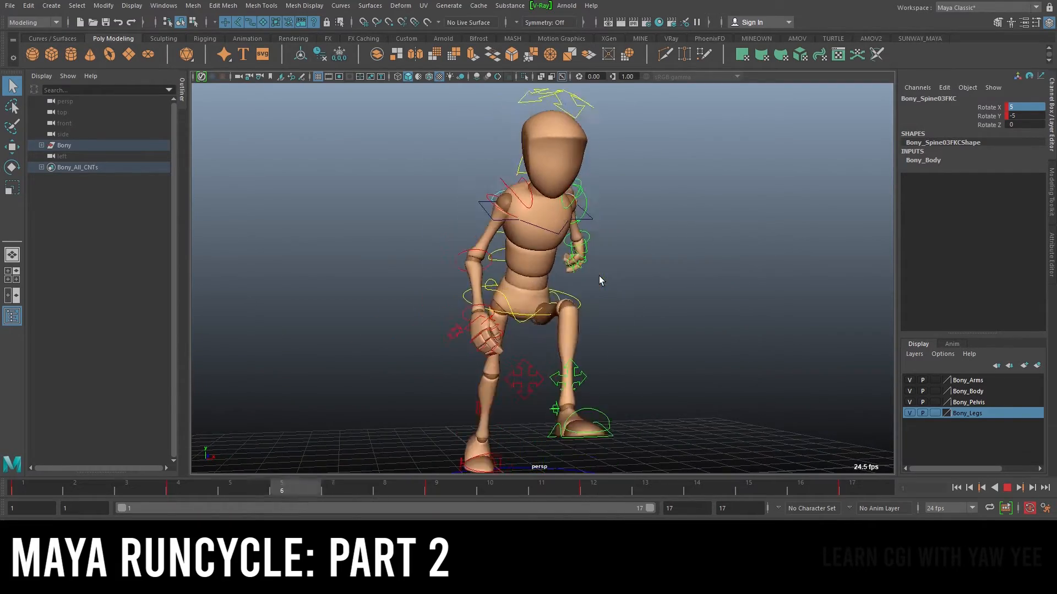
pyautogui.keyDown('alt'); pyautogui.moveTo(599, 278); pyautogui.dragTo(642, 304); pyautogui.keyUp('alt')
pyautogui.keyDown('alt'); pyautogui.moveTo(698, 288); pyautogui.dragTo(615, 269, button='right'); pyautogui.keyUp('alt')
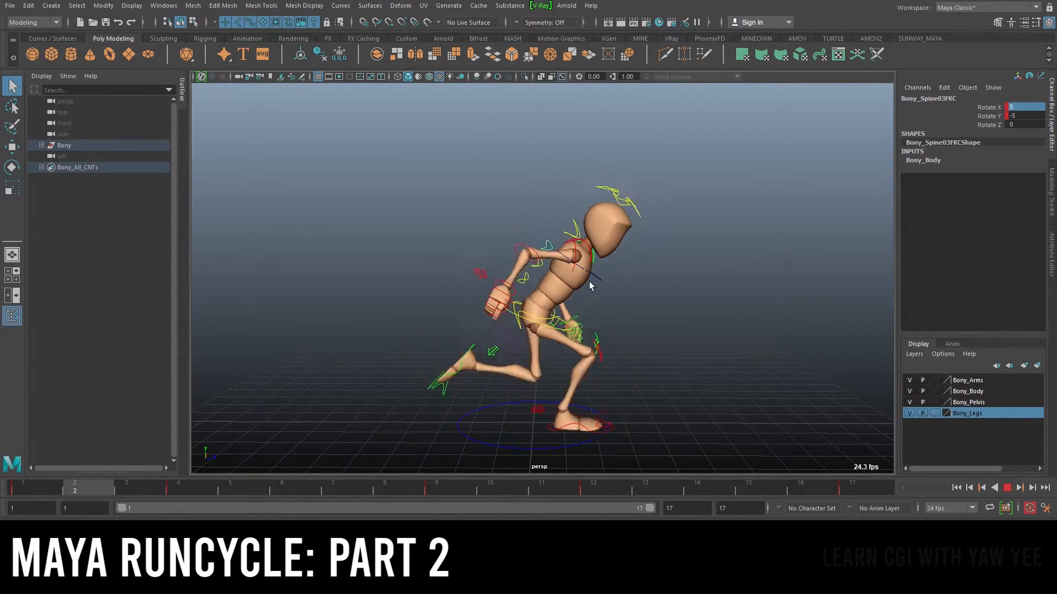
pyautogui.click(1006, 488)
pyautogui.hotkey('alt', 'v')
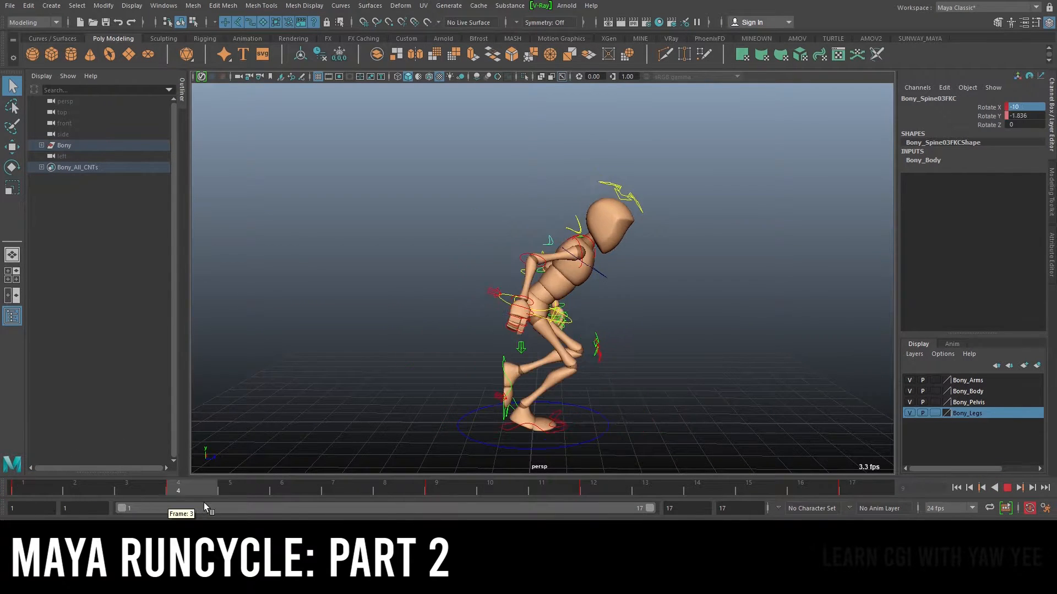
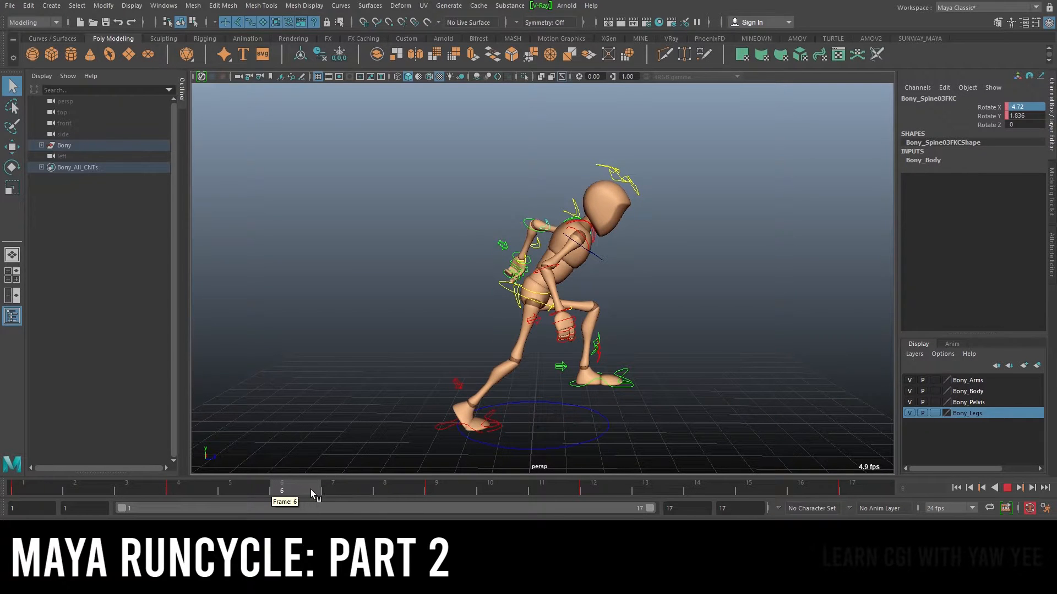
# Compare the character's run pose with the running girl reference drawing
pyautogui.moveTo(337, 500); pyautogui.dragTo(300, 500)
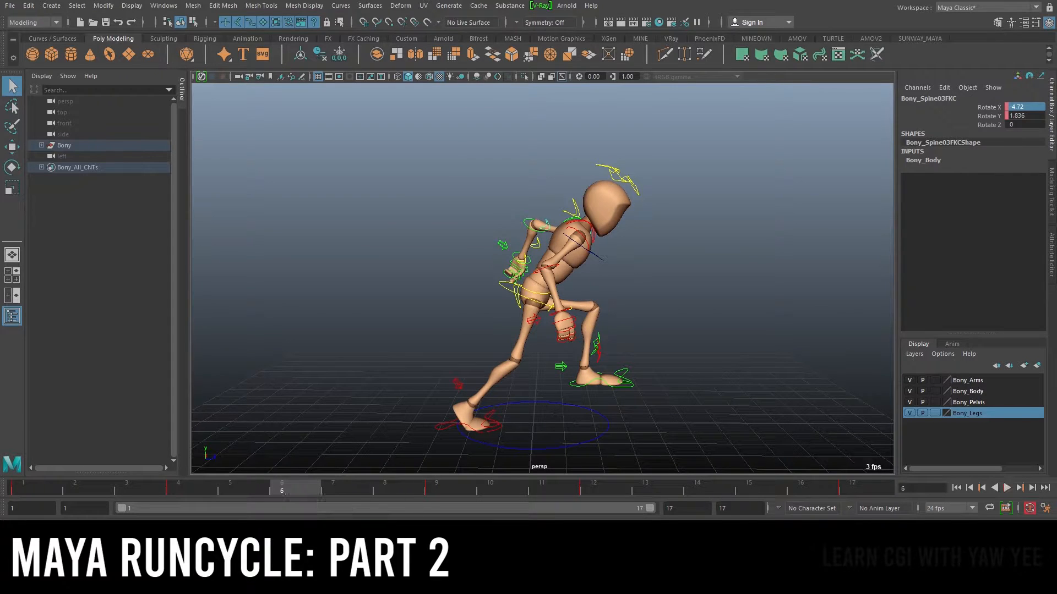
pyautogui.hotkey('alt', 'Tab')
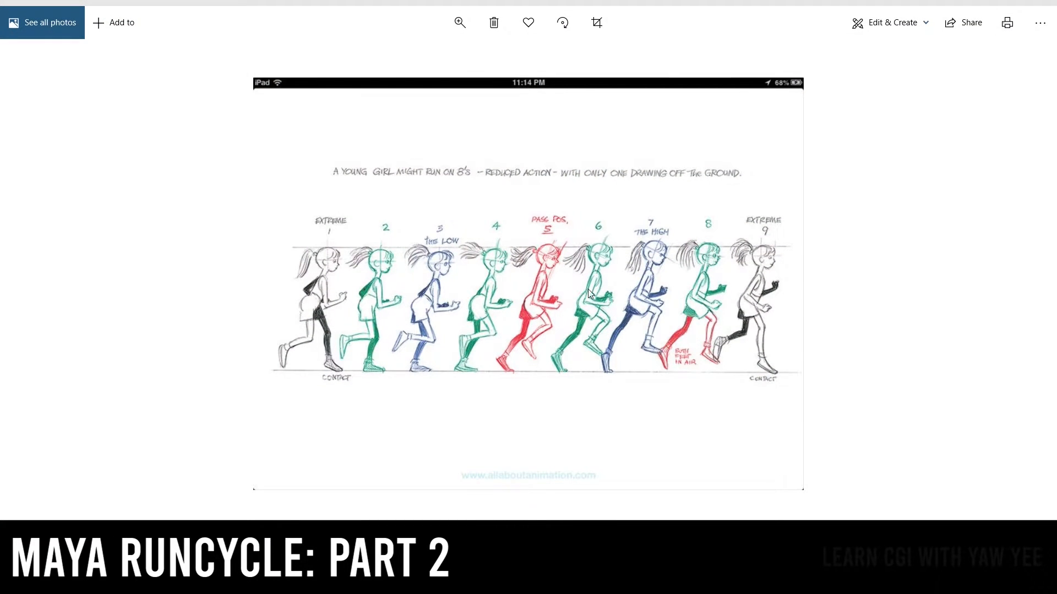
pyautogui.hotkey('alt', 'Tab')
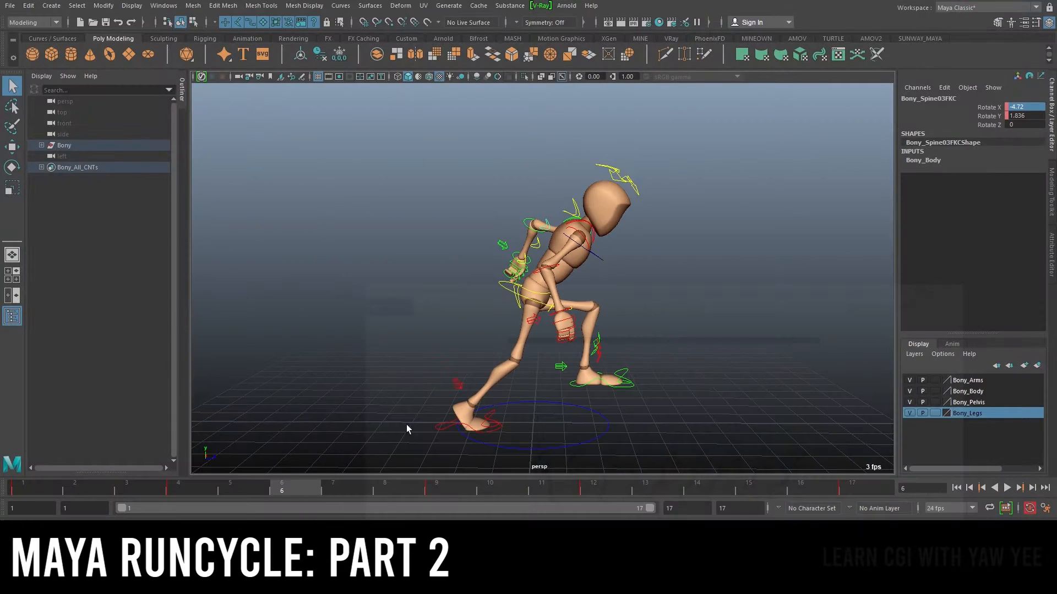
pyautogui.moveTo(254, 483); pyautogui.dragTo(25, 505)
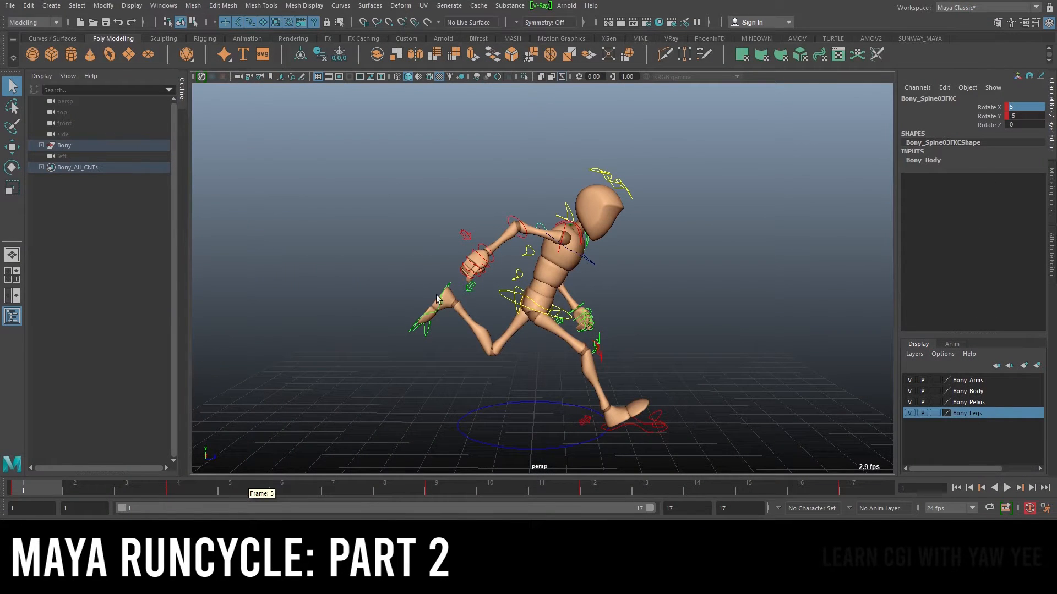
pyautogui.scroll(2, 547, 278)
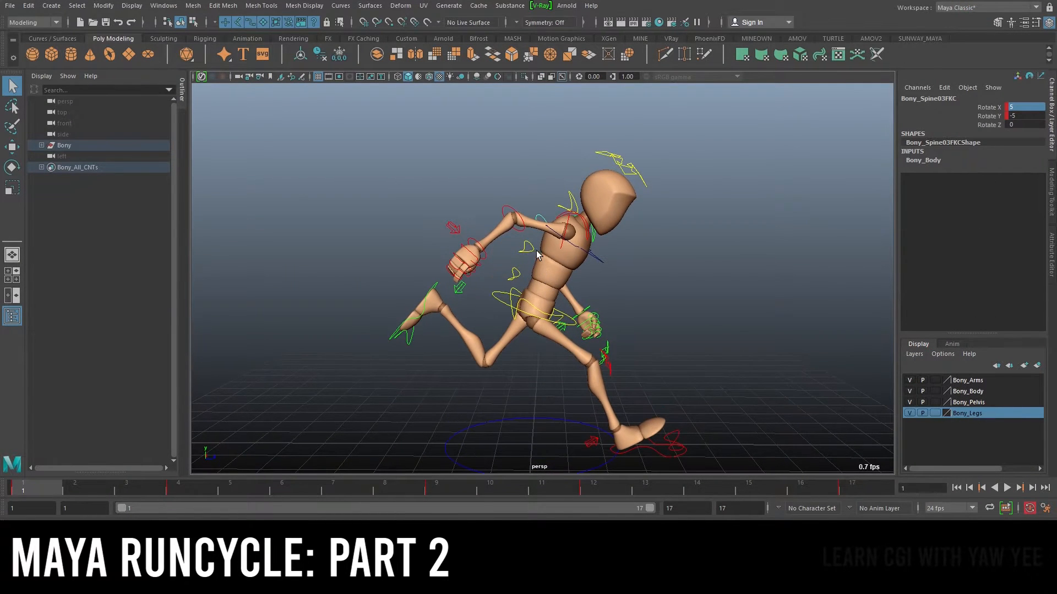
# Scrub and play back the run cycle to review the upper spine motion
pyautogui.click(515, 274)
pyautogui.keyDown('shift'); pyautogui.click(183, 488); pyautogui.keyUp('shift')
pyautogui.moveTo(189, 488); pyautogui.dragTo(158, 486)
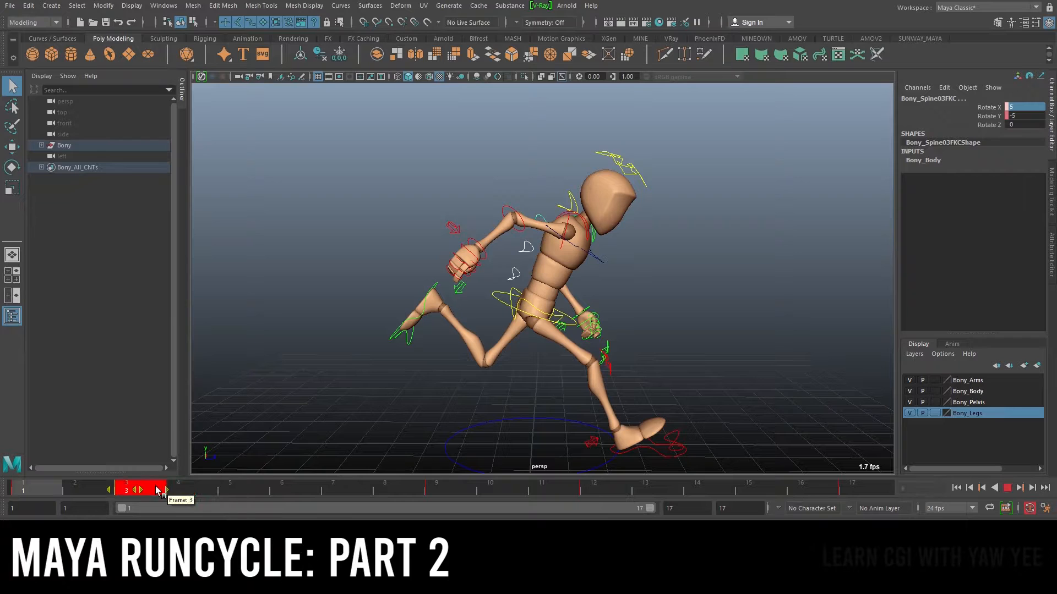
pyautogui.click(247, 487)
pyautogui.keyDown('shift'); pyautogui.click(595, 491); pyautogui.keyUp('shift')
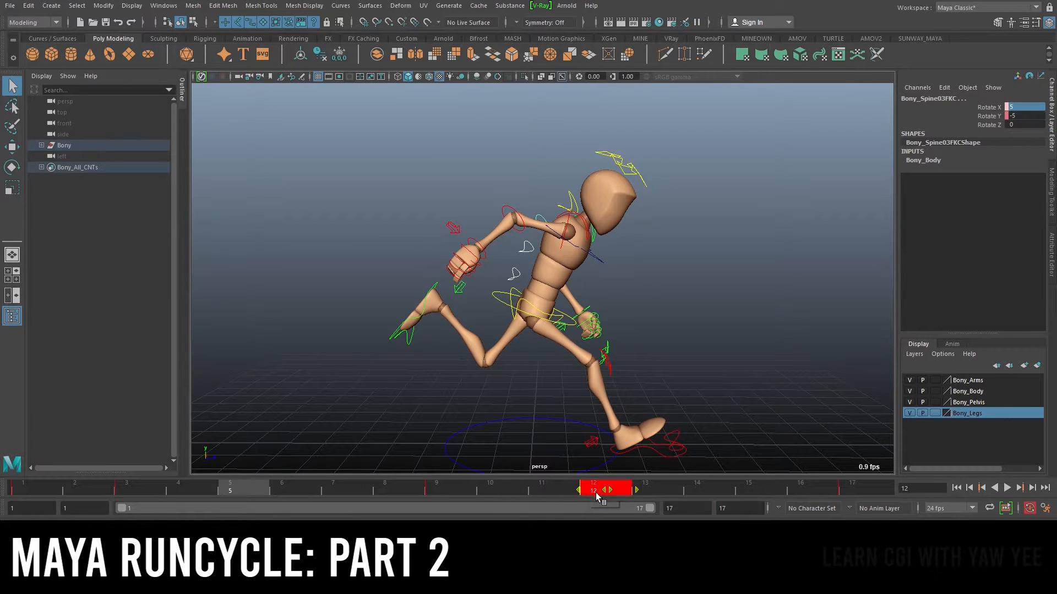
pyautogui.moveTo(595, 491); pyautogui.dragTo(545, 490)
pyautogui.click(657, 490)
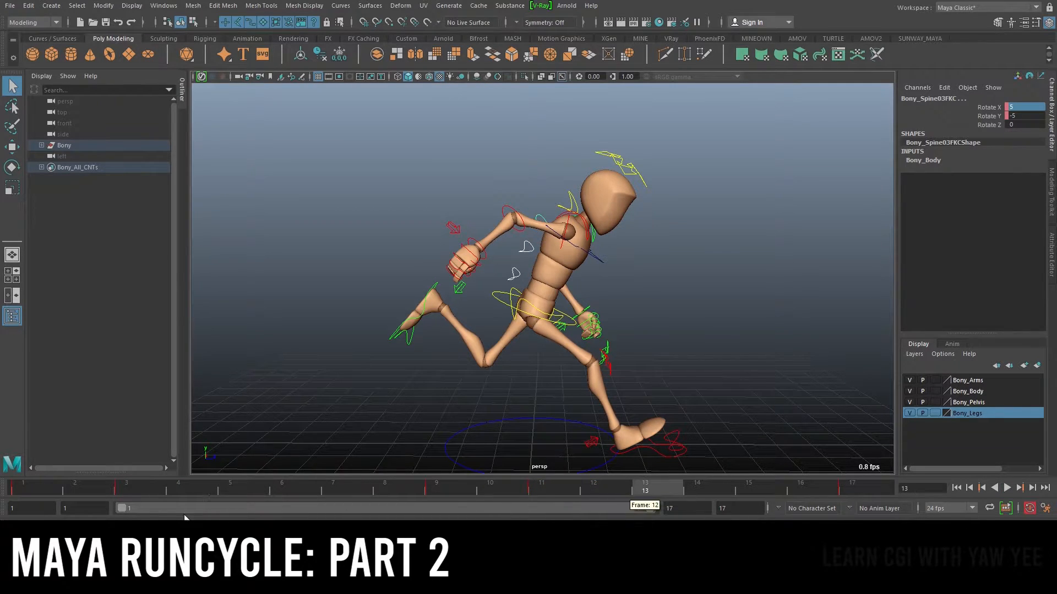
pyautogui.click(32, 491)
pyautogui.hotkey('alt', 'v')
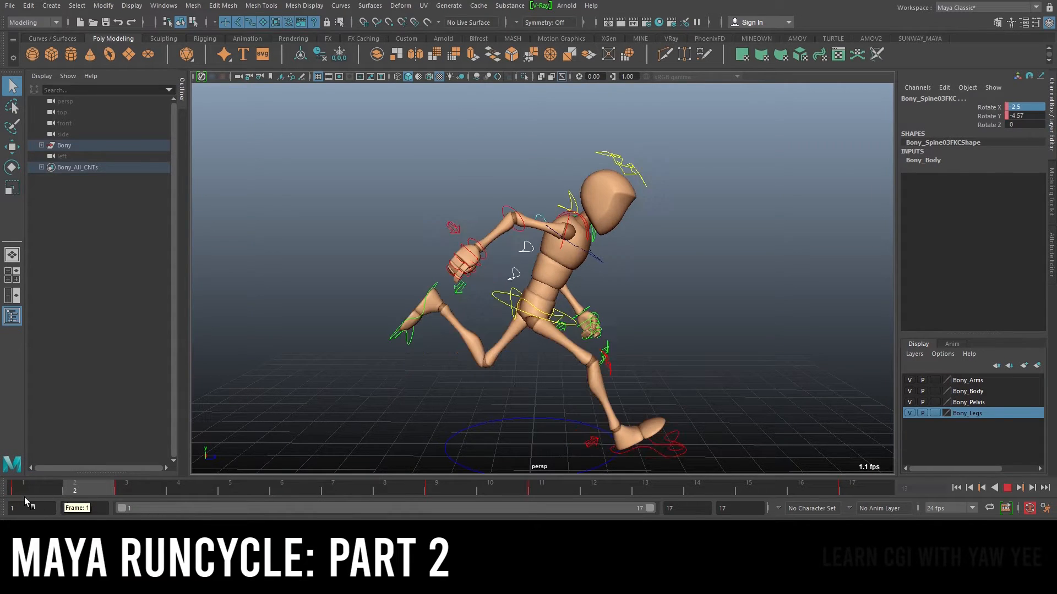
pyautogui.moveTo(131, 491); pyautogui.dragTo(341, 498)
pyautogui.scroll(2, 548, 227)
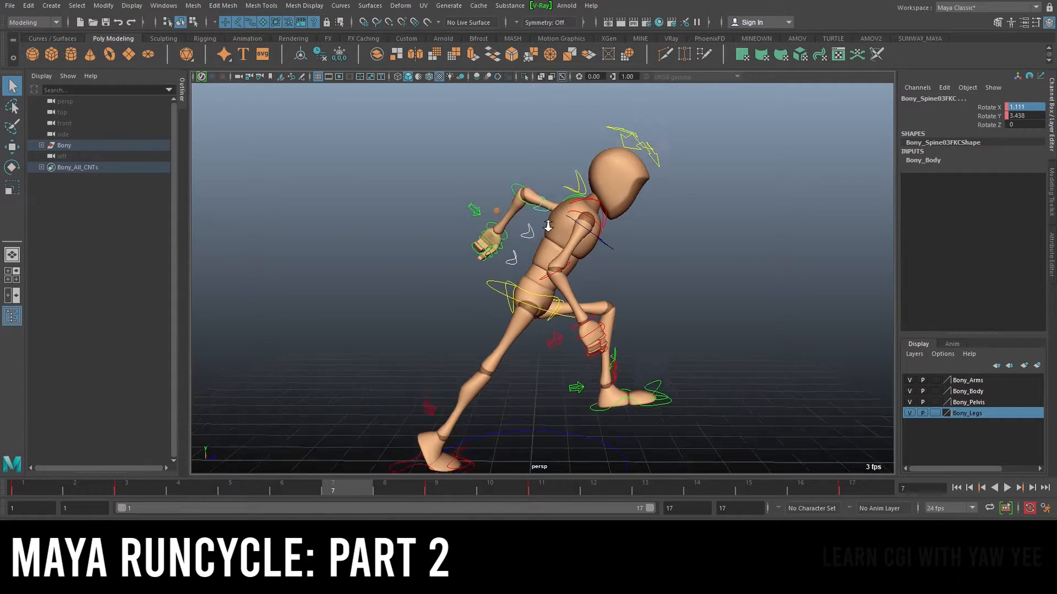
pyautogui.scroll(1, 548, 226)
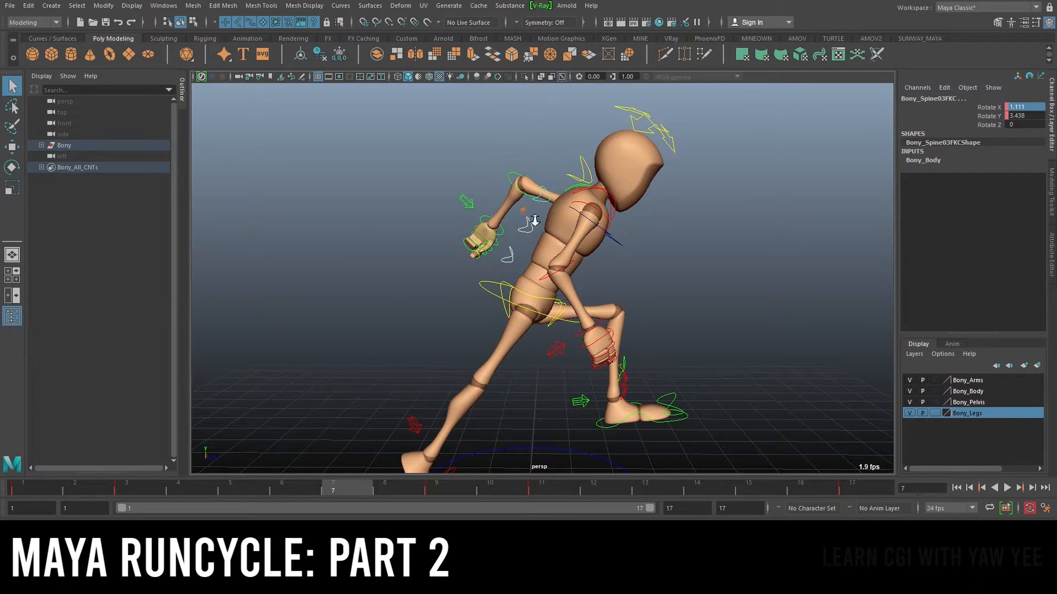
pyautogui.scroll(1, 530, 220)
# Set the first FK spine control's Rotate X to -20 at frame 15
pyautogui.press('e')
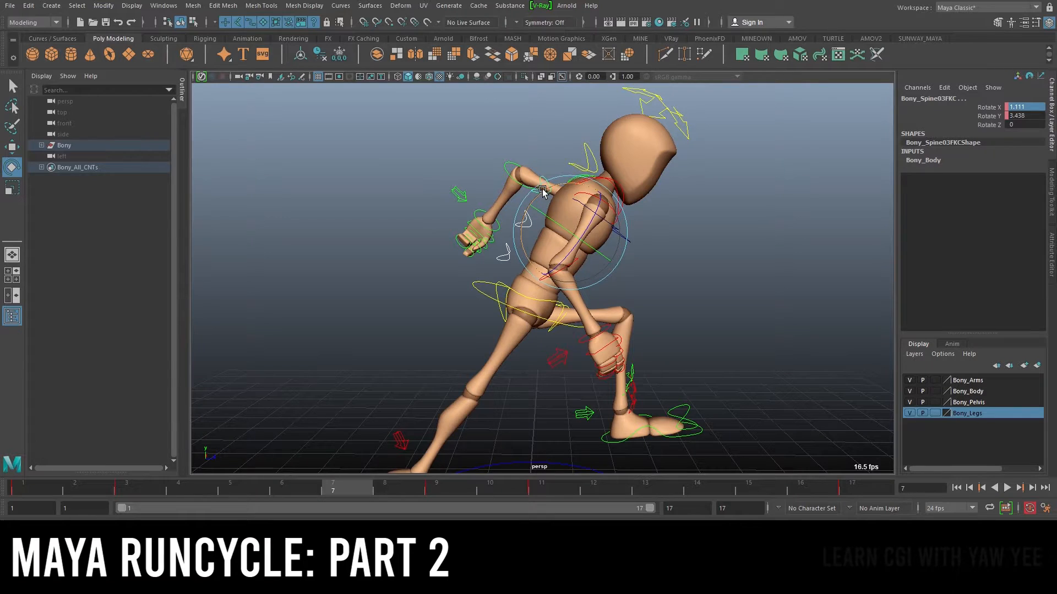
pyautogui.moveTo(542, 190); pyautogui.dragTo(554, 189)
pyautogui.click(476, 243)
pyautogui.click(505, 249)
pyautogui.moveTo(527, 234); pyautogui.dragTo(493, 241)
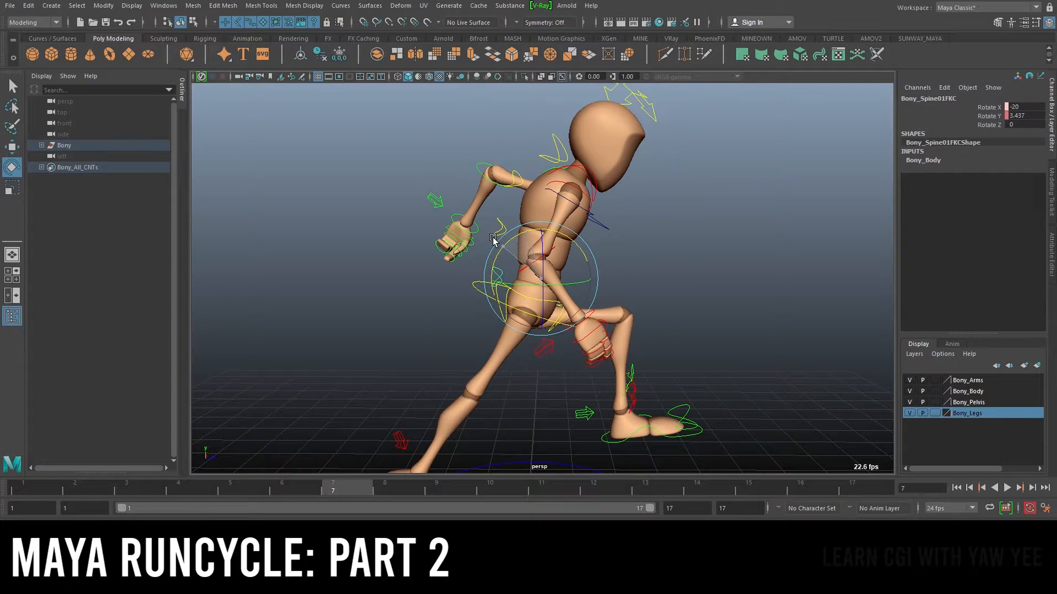
pyautogui.scroll(-3, 498, 250)
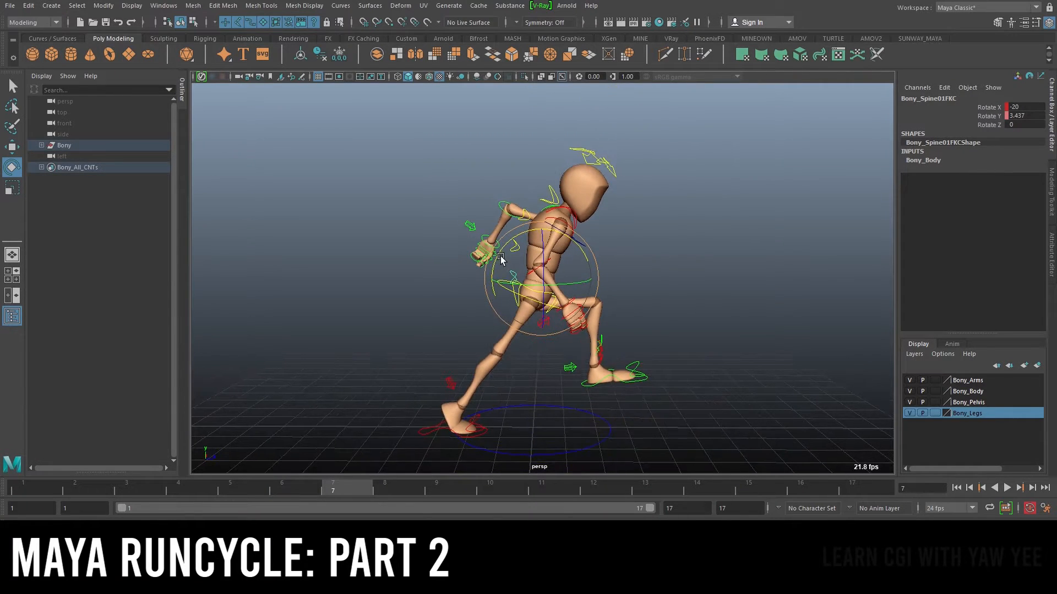
pyautogui.moveTo(30, 490); pyautogui.dragTo(172, 501)
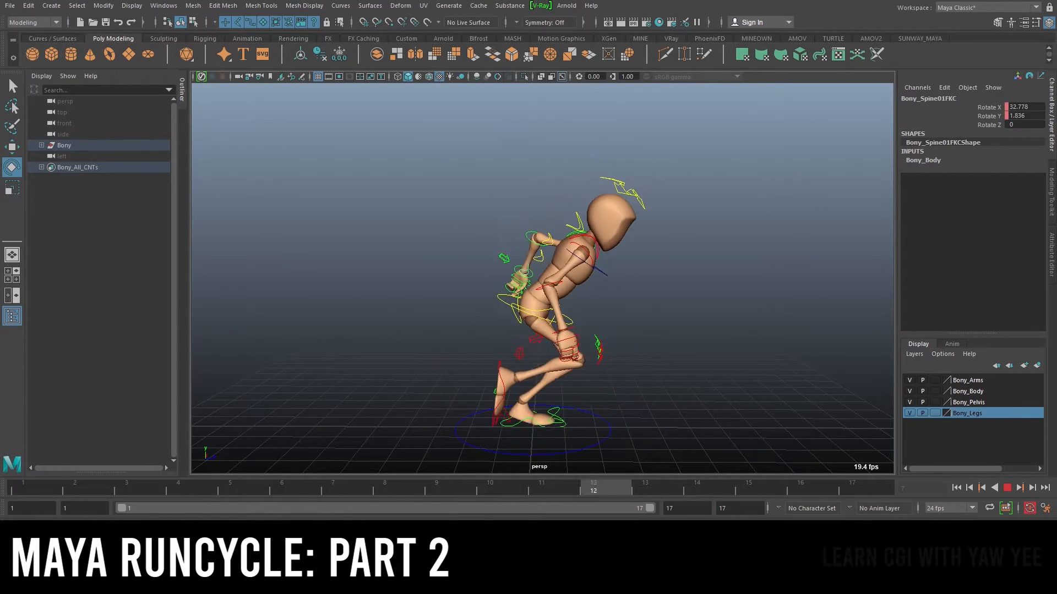
pyautogui.press('Escape')
pyautogui.scroll(3, 511, 253)
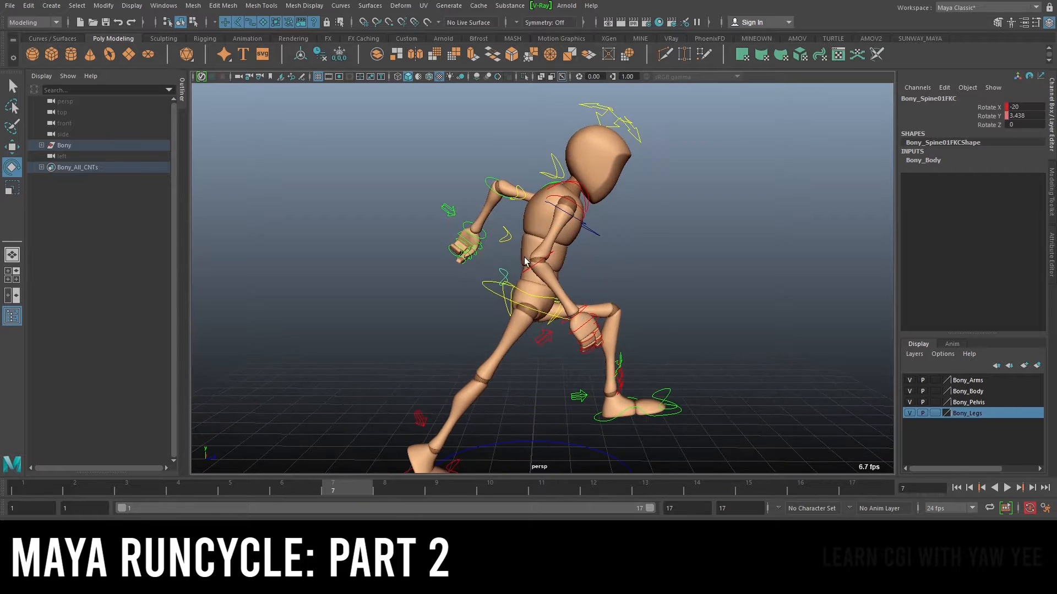
pyautogui.press('q')
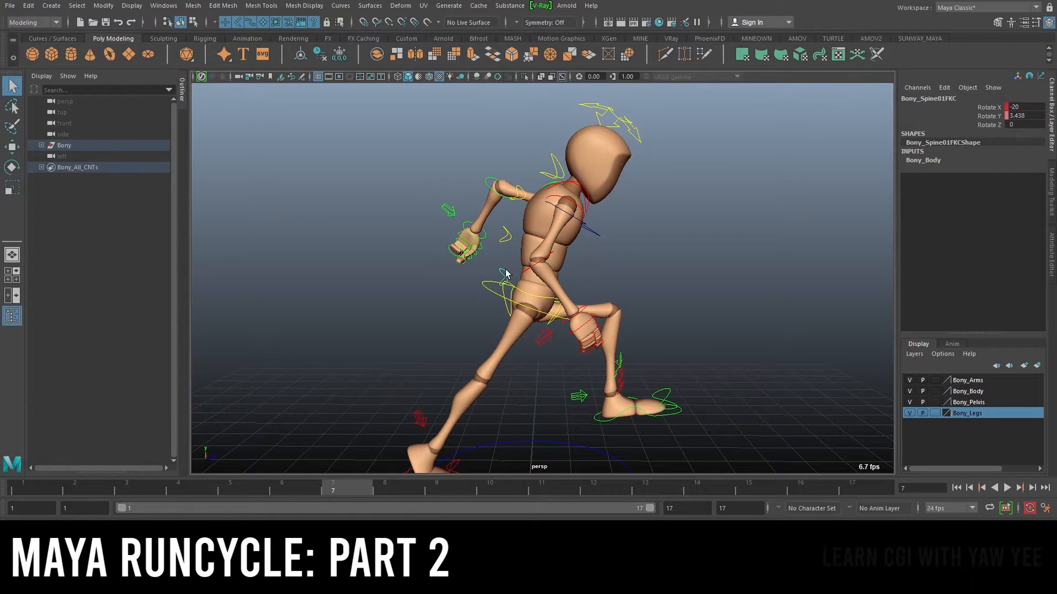
pyautogui.click(989, 107)
pyautogui.press('e')
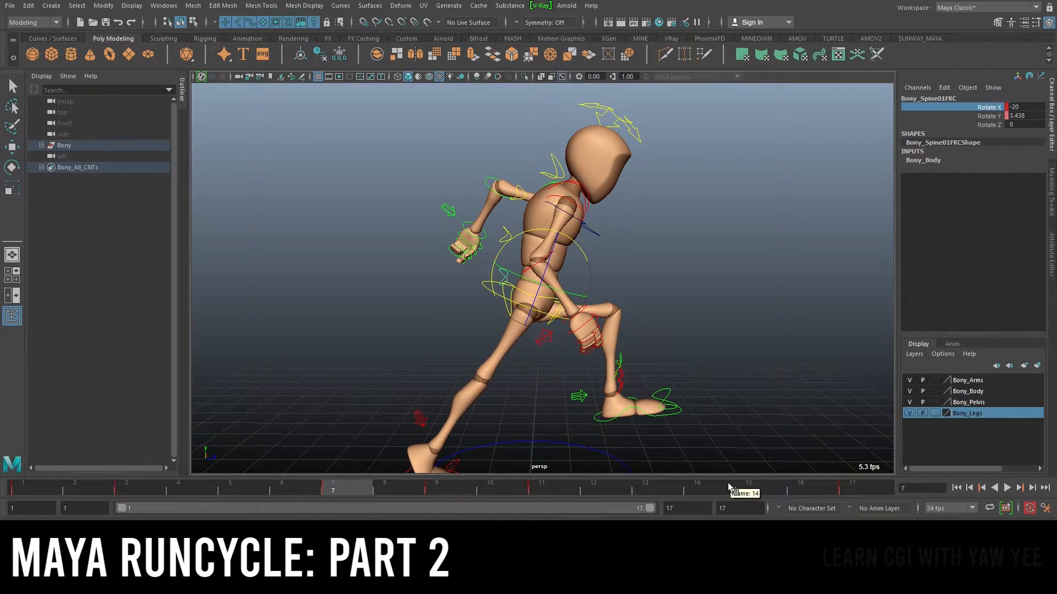
pyautogui.click(750, 490)
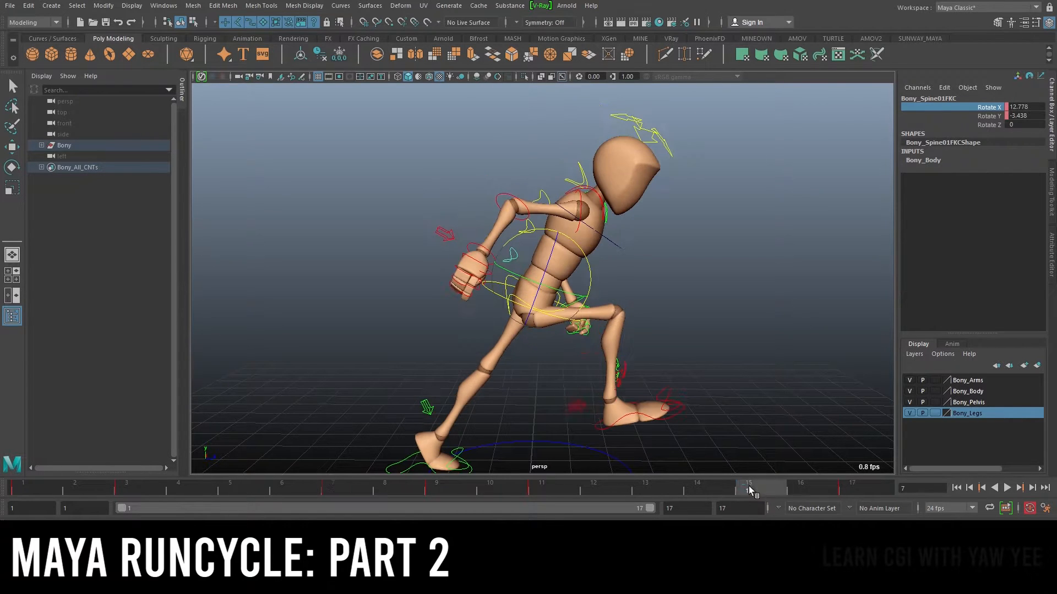
pyautogui.doubleClick(1038, 108)
pyautogui.write('-20')
pyautogui.press('Return')
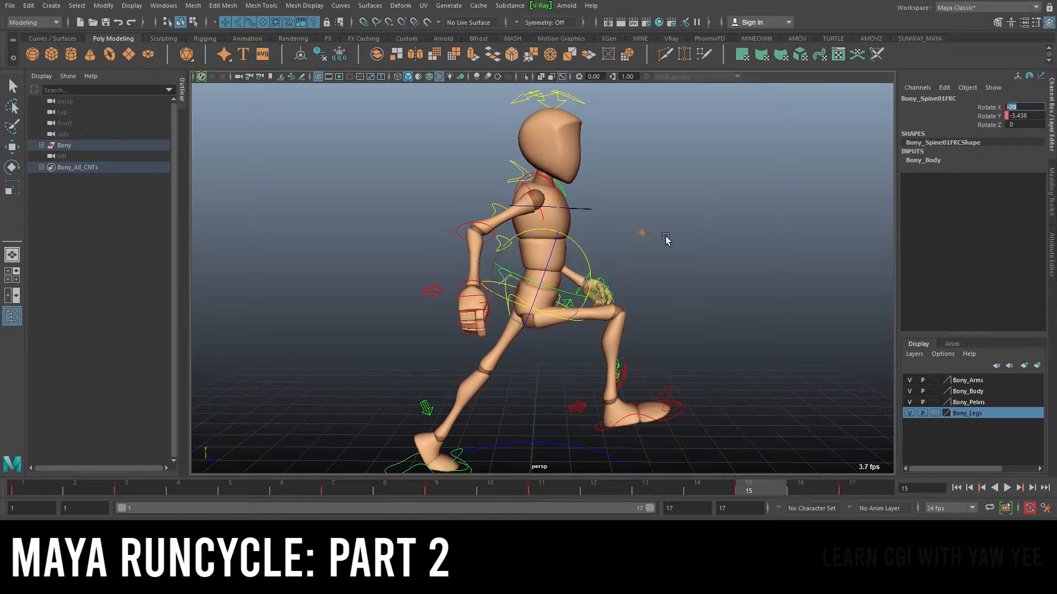
# Select the second FK spine control and set its Rotate X to 15 at frame 15
pyautogui.keyDown('alt'); pyautogui.moveTo(660, 238); pyautogui.dragTo(680, 232, button='right'); pyautogui.keyUp('alt')
pyautogui.press('q')
pyautogui.click(496, 239)
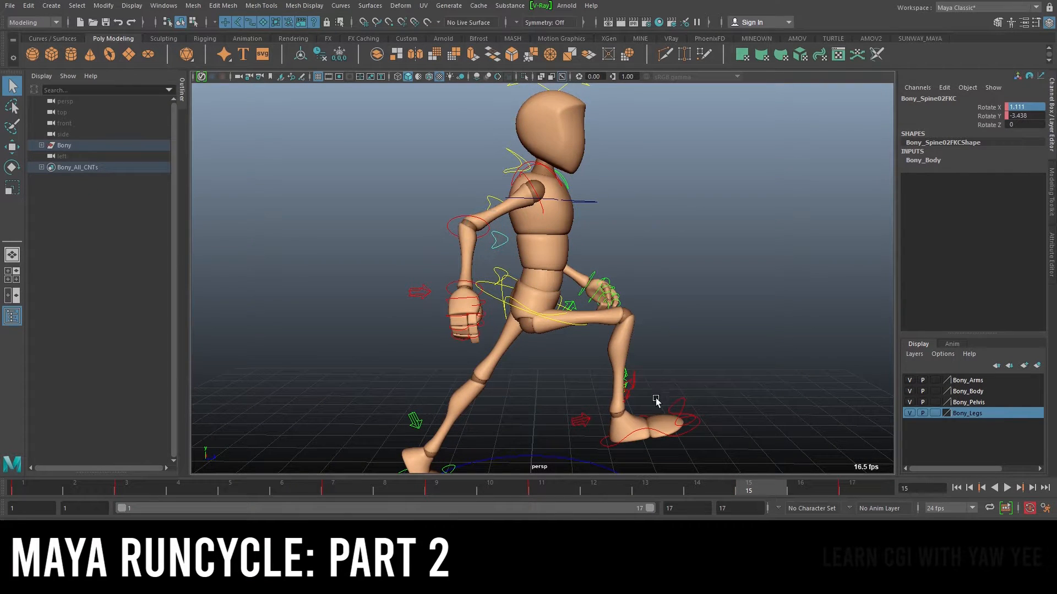
pyautogui.press('e')
pyautogui.click(349, 491)
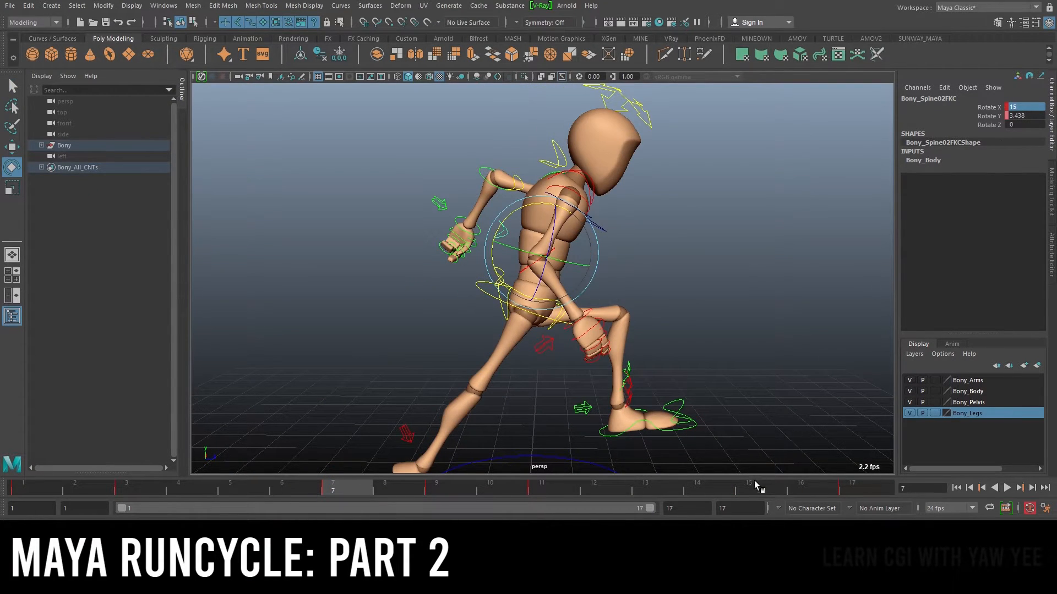
pyautogui.click(743, 488)
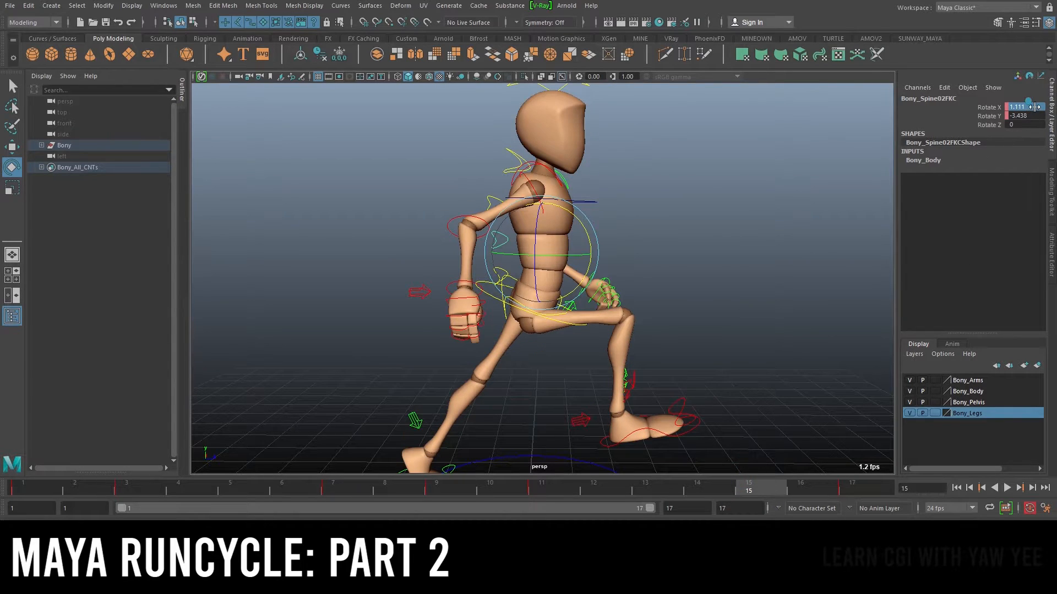
pyautogui.click(1021, 107)
pyautogui.write('15')
pyautogui.press('Return')
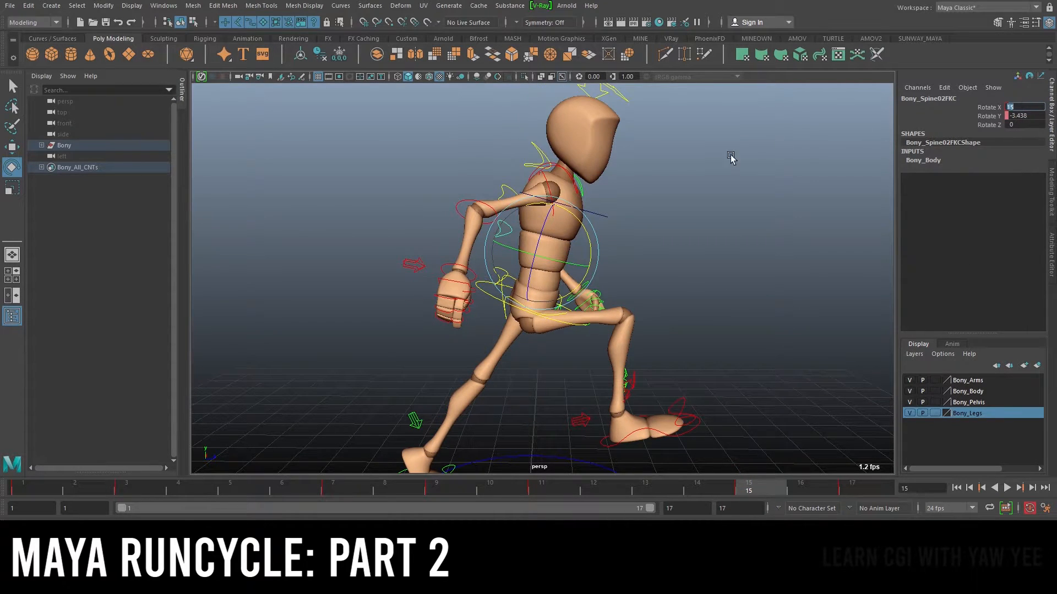
# Select the third FK spine control and set its Rotate X to 15 at frame 15
pyautogui.click(523, 189)
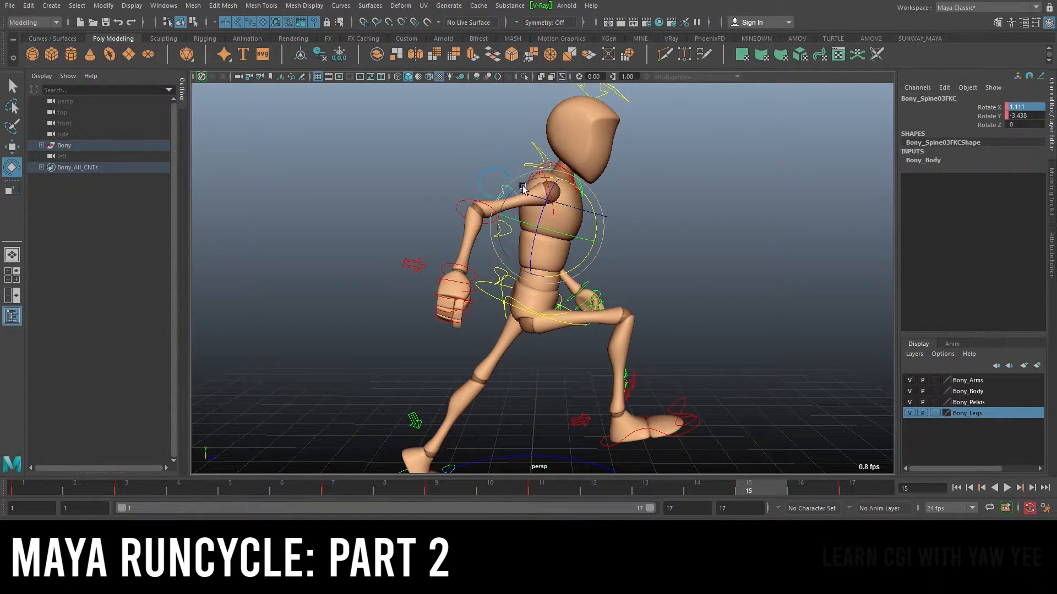
pyautogui.click(1034, 107)
pyautogui.write('15')
pyautogui.press('Return')
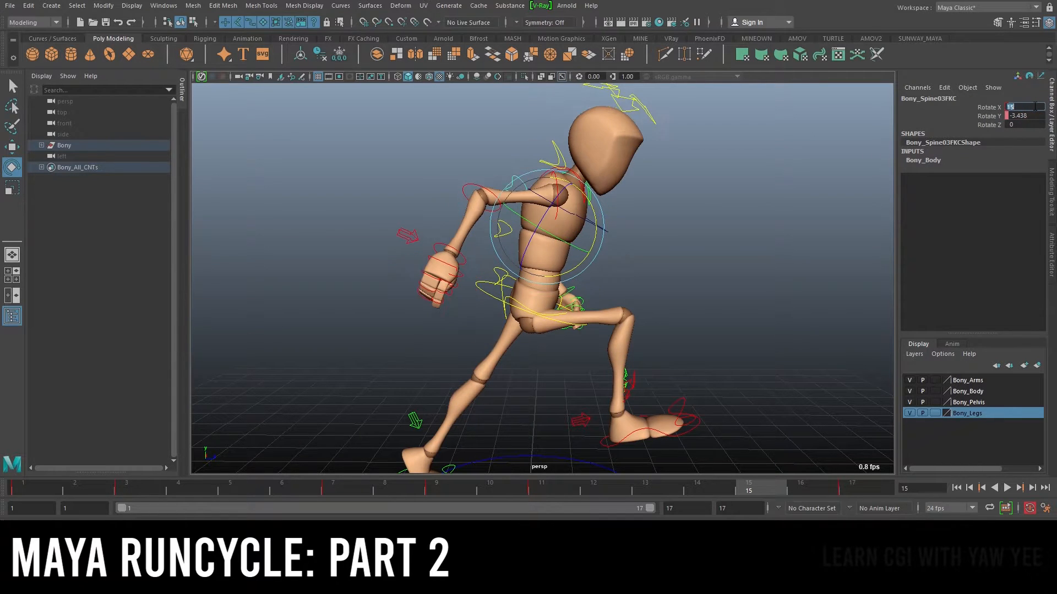
# Play back the run cycle from the start to review the new spine keys
pyautogui.click(347, 490)
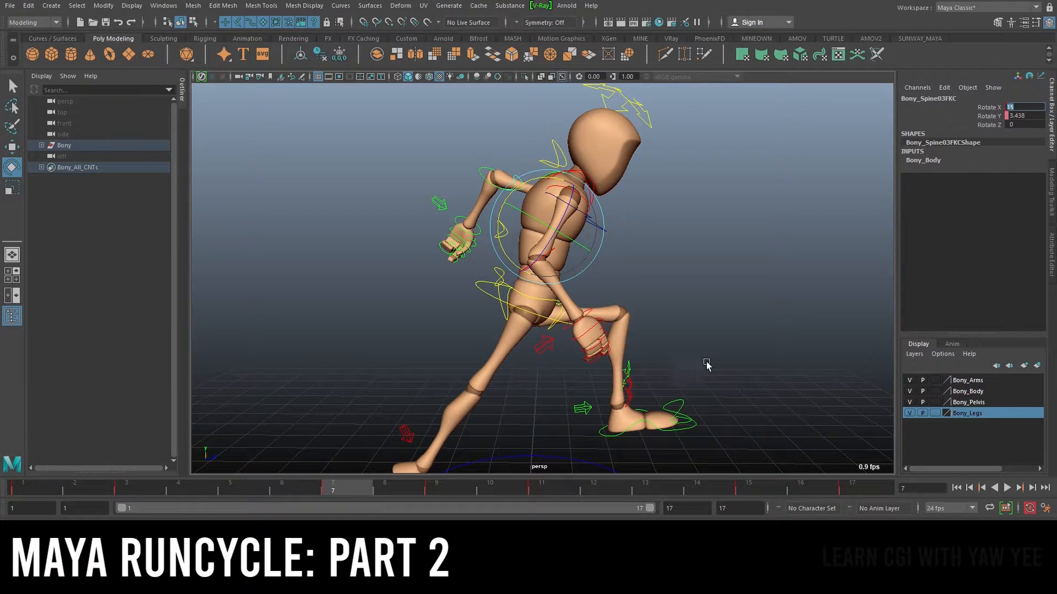
pyautogui.scroll(-5, 714, 314)
pyautogui.click(22, 488)
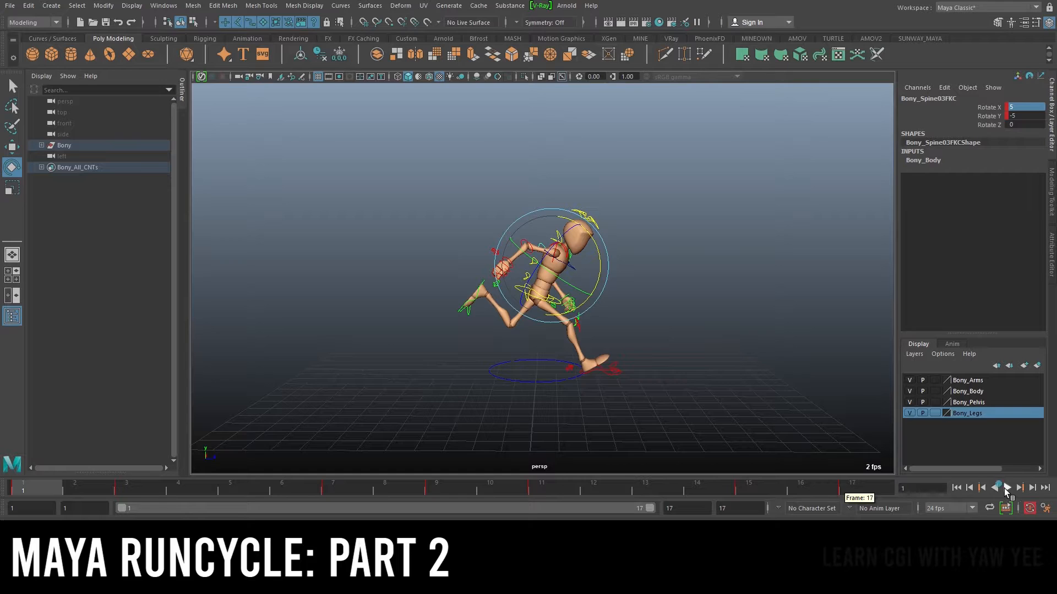
pyautogui.click(1006, 488)
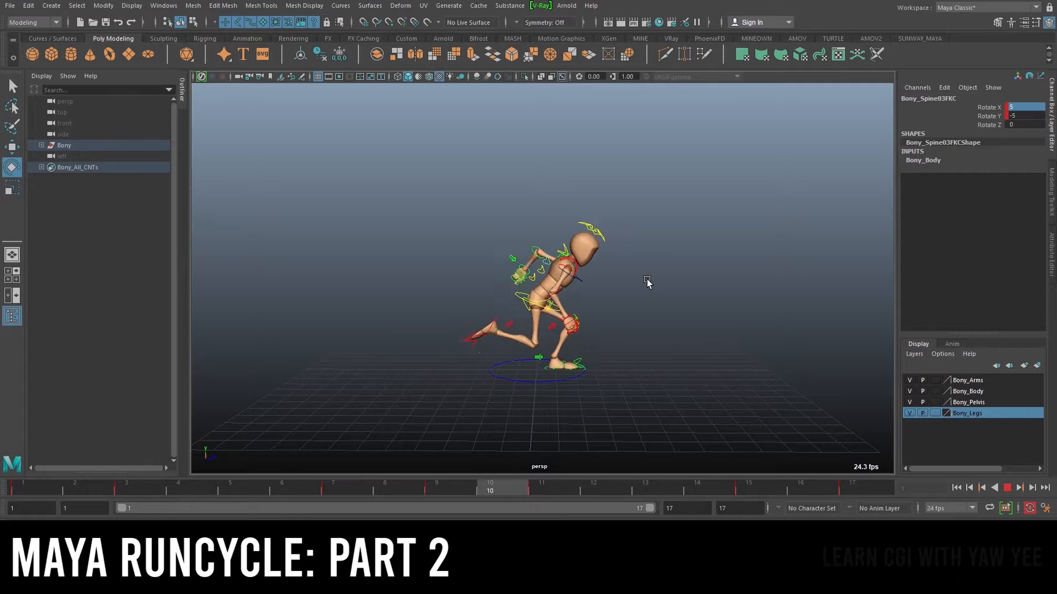
pyautogui.press('Escape')
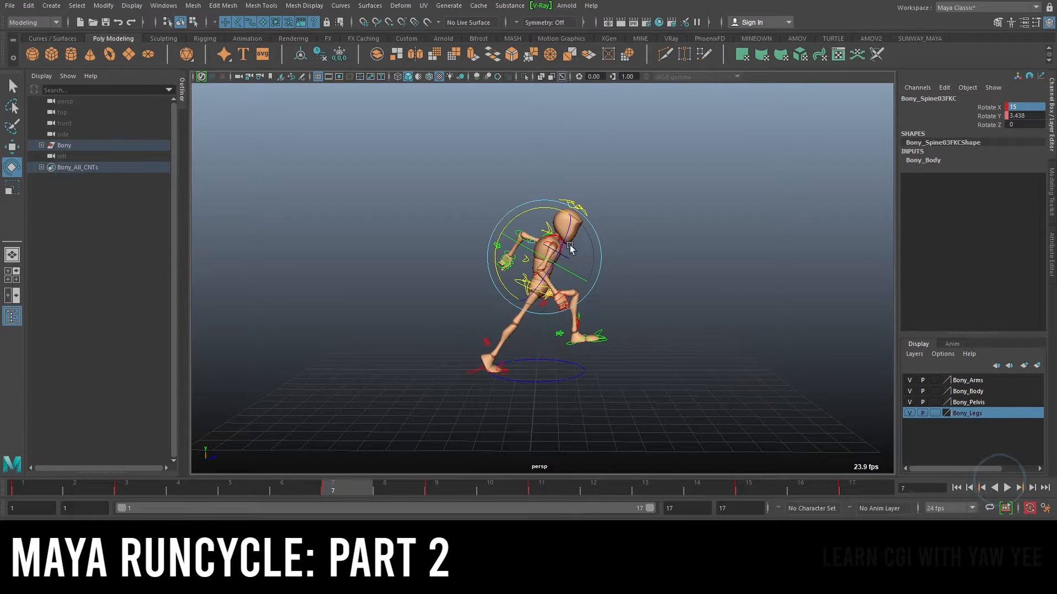
pyautogui.keyDown('alt'); pyautogui.moveTo(473, 204); pyautogui.dragTo(715, 236, button='right'); pyautogui.keyUp('alt')
pyautogui.press('q')
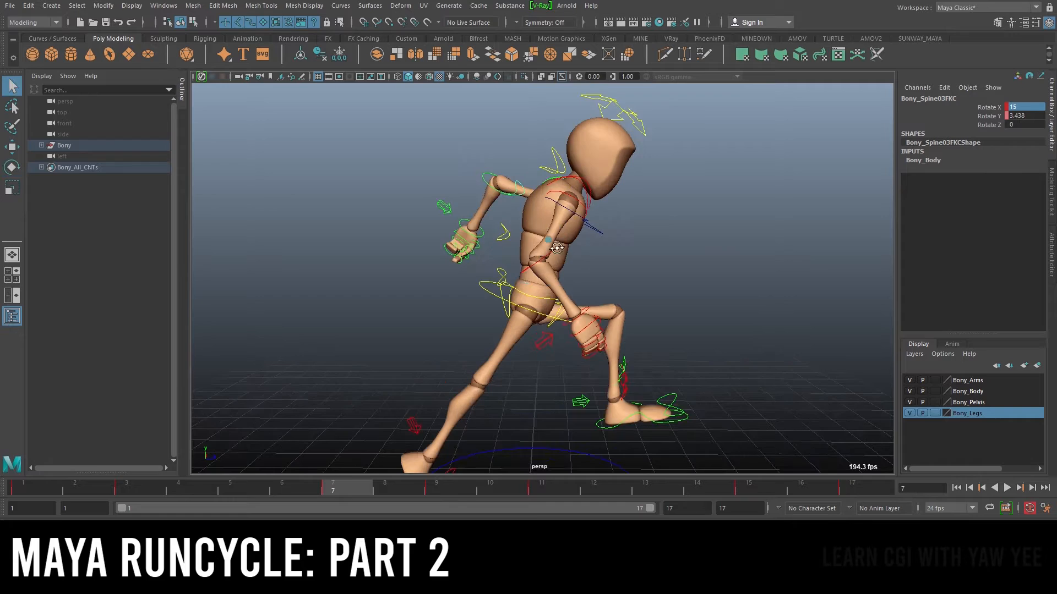
# Select the first FK spine control and delete its key at frame 7
pyautogui.keyDown('alt'); pyautogui.moveTo(557, 252); pyautogui.dragTo(571, 245); pyautogui.keyUp('alt')
pyautogui.keyDown('shift'); pyautogui.click(520, 223); pyautogui.keyUp('shift')
pyautogui.keyDown('shift'); pyautogui.click(502, 265); pyautogui.keyUp('shift')
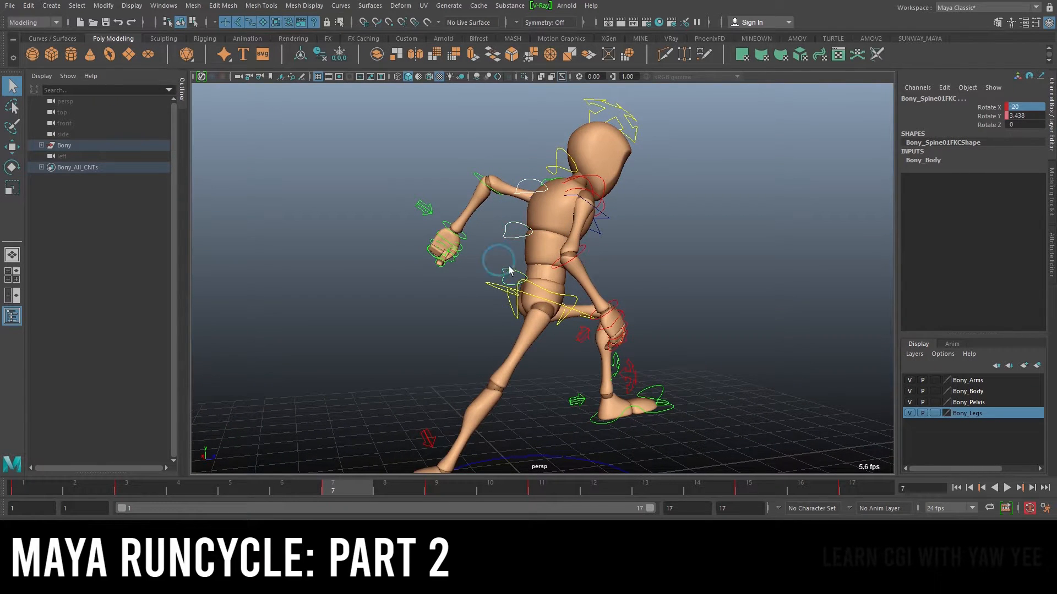
pyautogui.keyDown('alt'); pyautogui.moveTo(804, 242); pyautogui.dragTo(667, 234, button='right'); pyautogui.keyUp('alt')
pyautogui.keyDown('alt'); pyautogui.moveTo(633, 230); pyautogui.dragTo(591, 238); pyautogui.keyUp('alt')
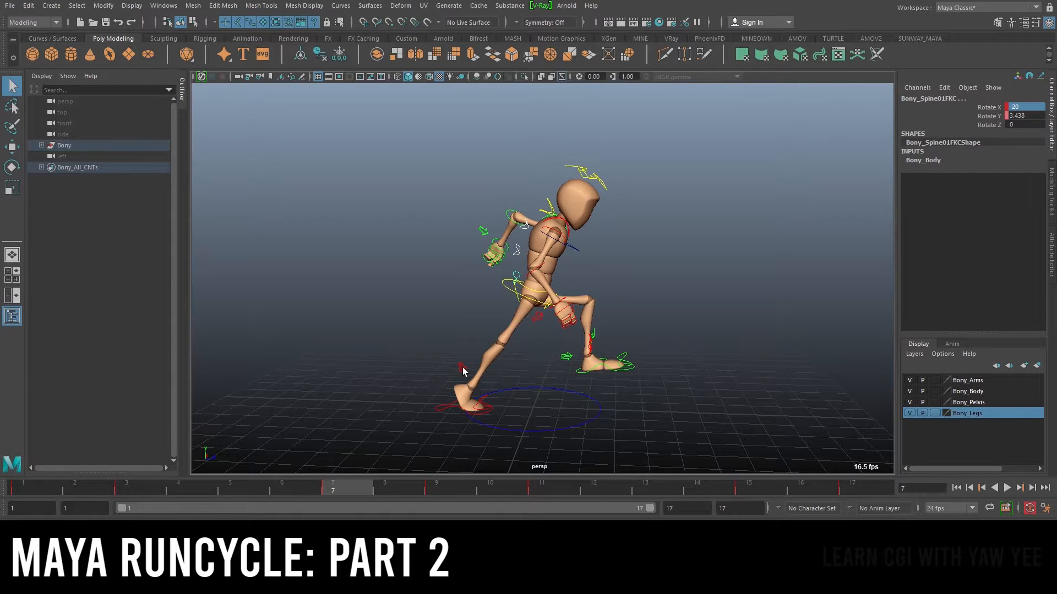
pyautogui.keyDown('alt'); pyautogui.moveTo(590, 259); pyautogui.dragTo(534, 267); pyautogui.keyUp('alt')
pyautogui.keyDown('alt'); pyautogui.moveTo(534, 267); pyautogui.dragTo(600, 242, button='right'); pyautogui.keyUp('alt')
pyautogui.keyDown('alt'); pyautogui.moveTo(602, 238); pyautogui.dragTo(526, 322); pyautogui.keyUp('alt')
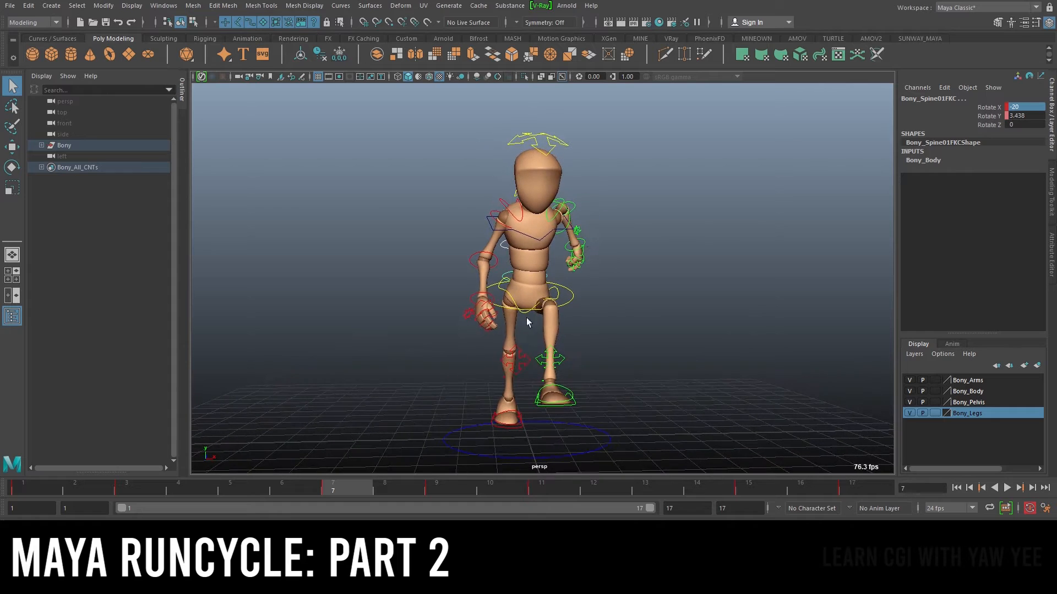
pyautogui.rightClick(345, 483)
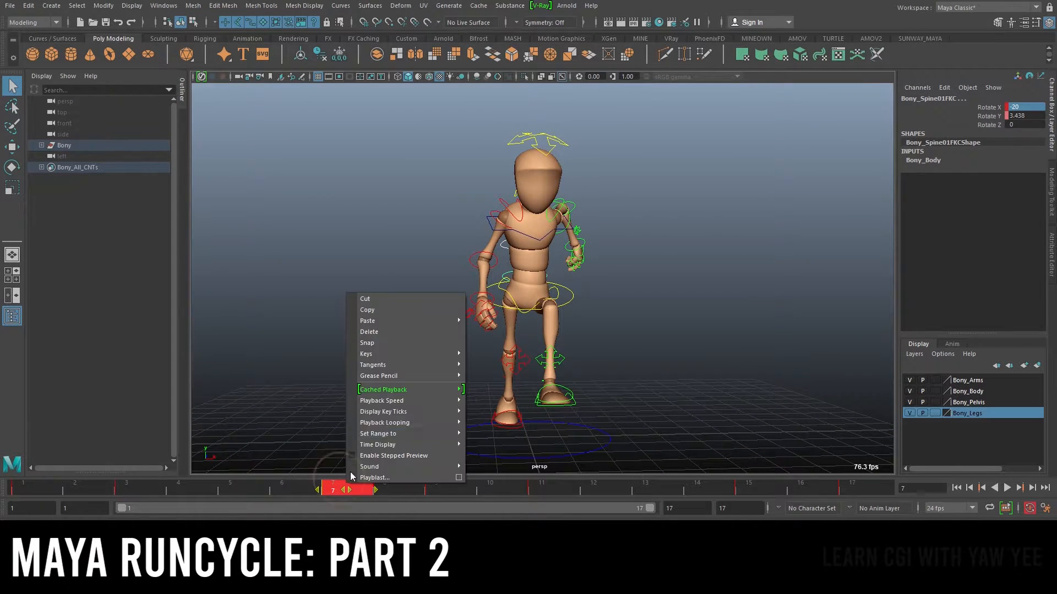
pyautogui.click(385, 332)
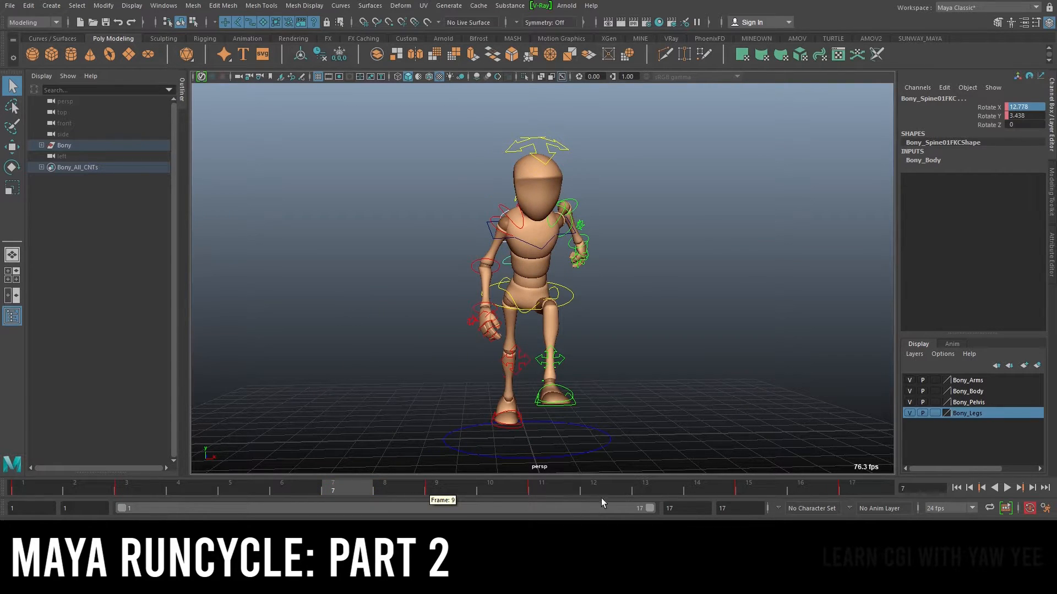
# Delete the first FK spine control's key at frame 15
pyautogui.keyDown('shift'); pyautogui.click(741, 490); pyautogui.keyUp('shift')
pyautogui.rightClick(742, 489)
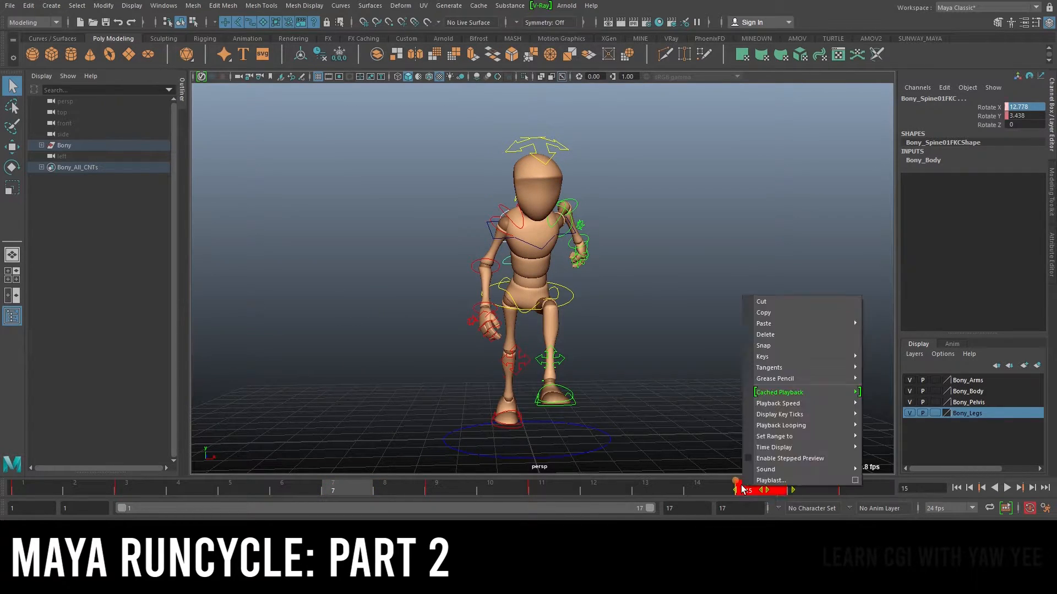
pyautogui.moveTo(782, 330)
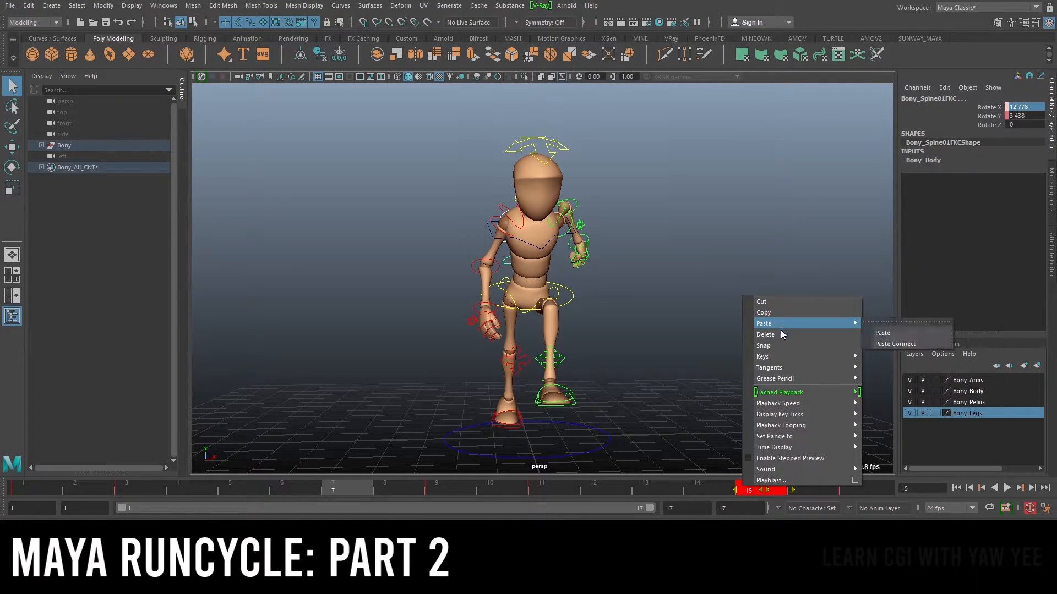
pyautogui.click(784, 335)
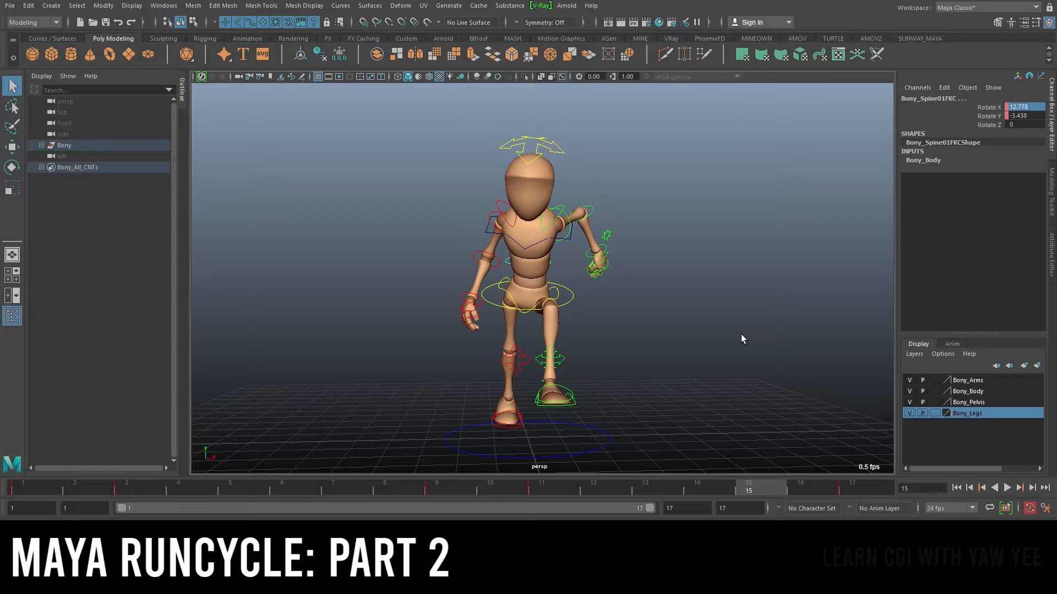
# Undo the first FK spine control's key deletions at frames 7 and 15
pyautogui.keyDown('alt'); pyautogui.moveTo(741, 335); pyautogui.dragTo(612, 315); pyautogui.keyUp('alt')
pyautogui.hotkey('ctrl', 'y')
pyautogui.keyDown('alt'); pyautogui.moveTo(612, 316); pyautogui.dragTo(660, 320); pyautogui.keyUp('alt')
pyautogui.scroll(4, 572, 198)
pyautogui.keyDown('alt'); pyautogui.moveTo(568, 196); pyautogui.dragTo(575, 204); pyautogui.keyUp('alt')
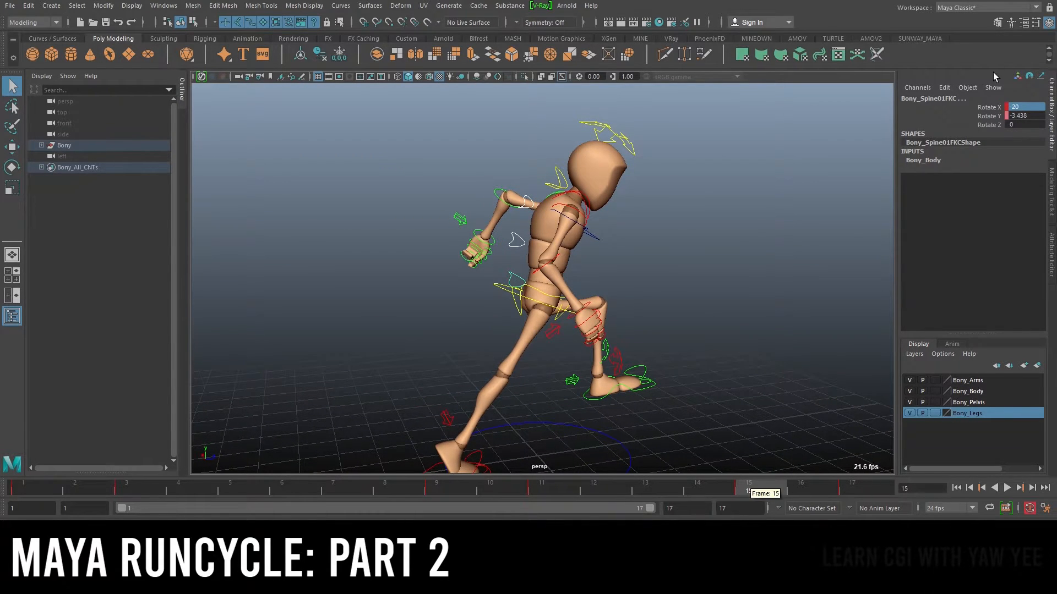
pyautogui.click(992, 108)
pyautogui.scroll(-4, 607, 265)
pyautogui.hotkey('ctrl', 'z')
pyautogui.hotkey('ctrl', 'z')
pyautogui.hotkey('ctrl', 'z')
pyautogui.hotkey('ctrl', 'z')
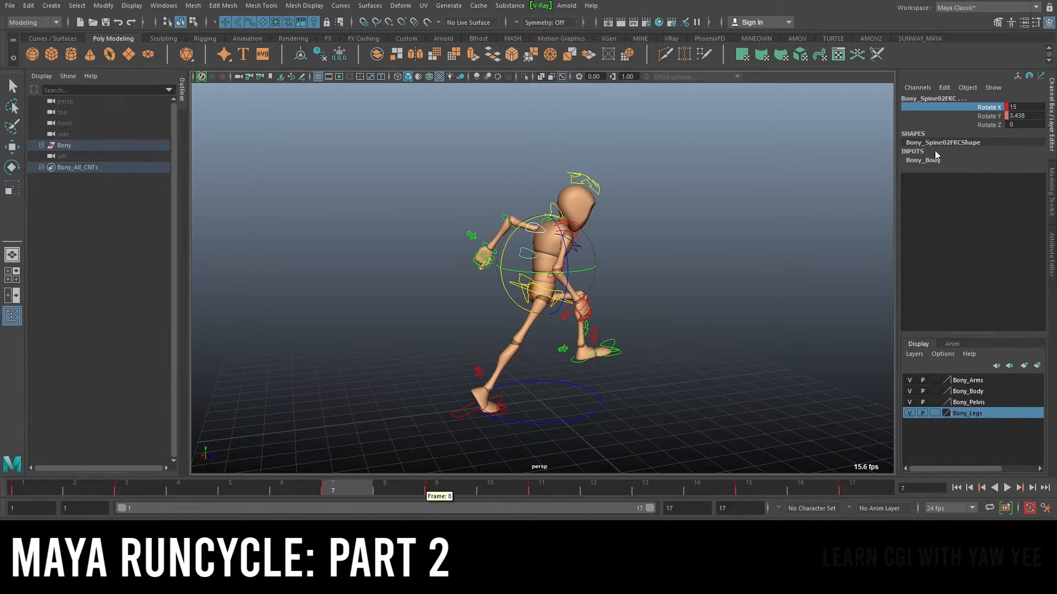
# Select the second FK spine control's Rotate X and delete its keys at frames 7 and 15
pyautogui.click(984, 115)
pyautogui.click(987, 107)
pyautogui.rightClick(346, 493)
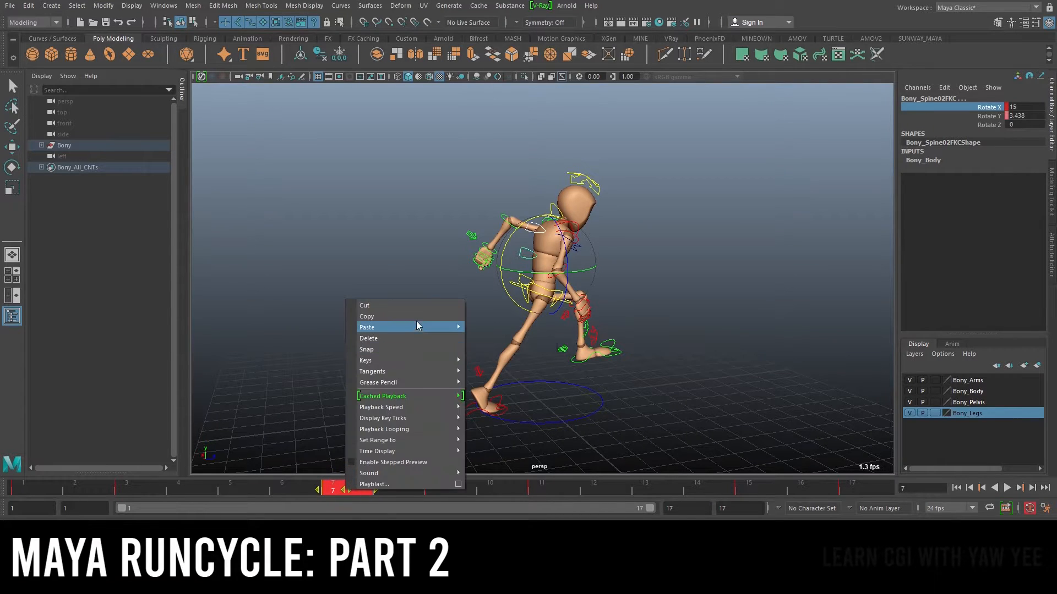
pyautogui.click(397, 338)
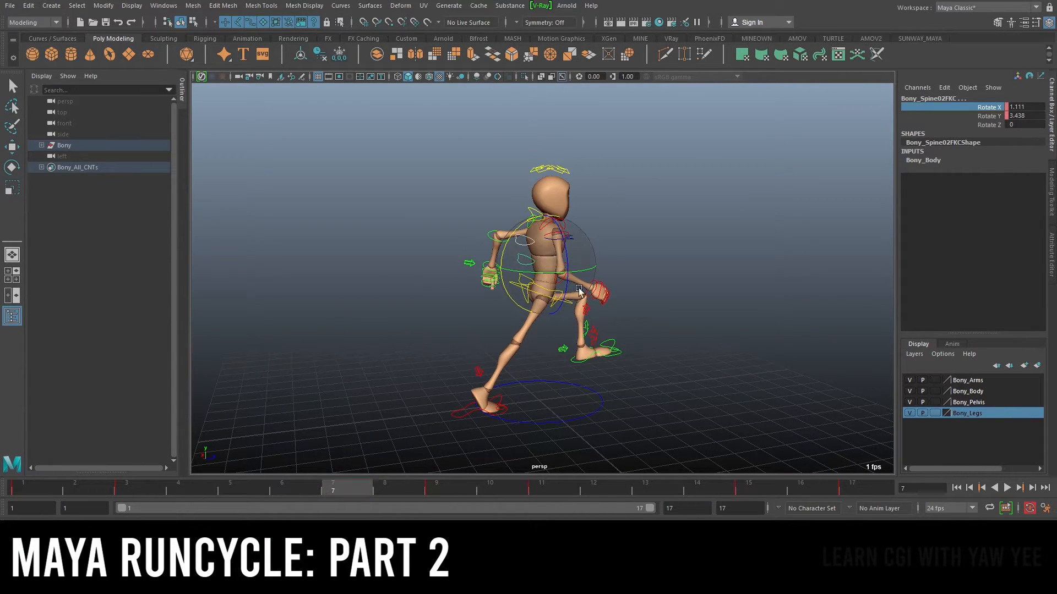
pyautogui.keyDown('shift'); pyautogui.click(743, 490); pyautogui.keyUp('shift')
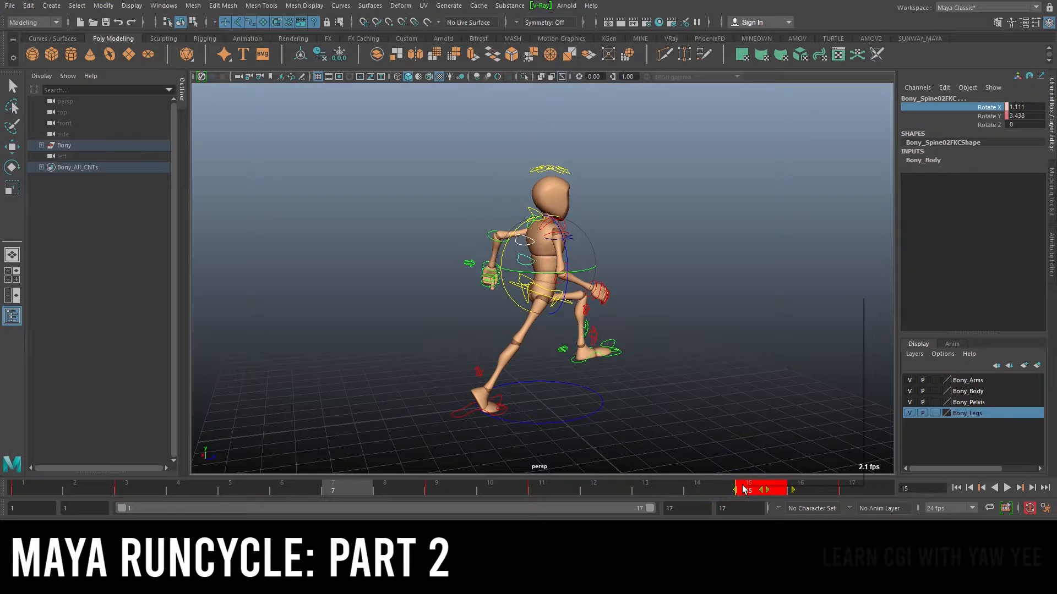
pyautogui.rightClick(743, 489)
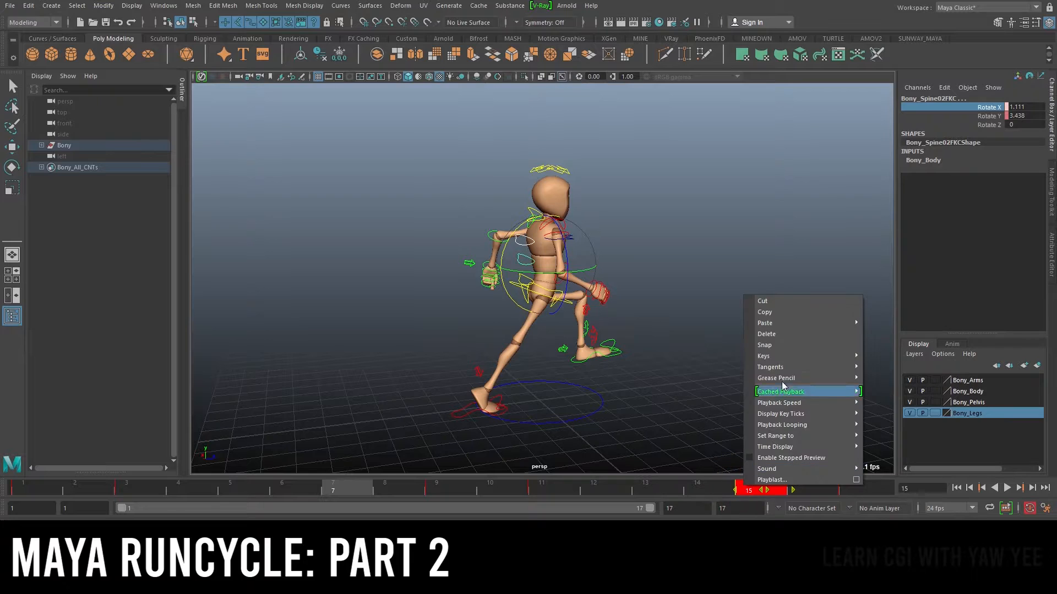
pyautogui.click(809, 334)
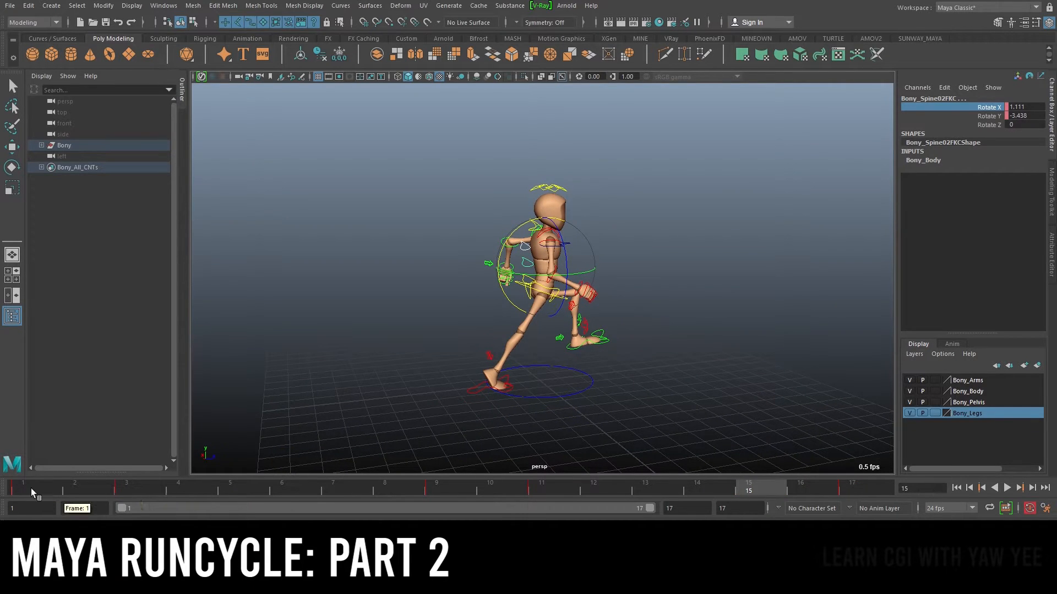
# Play back the run cycle, then undo the second spine control's two key deletions
pyautogui.hotkey('alt', 'v')
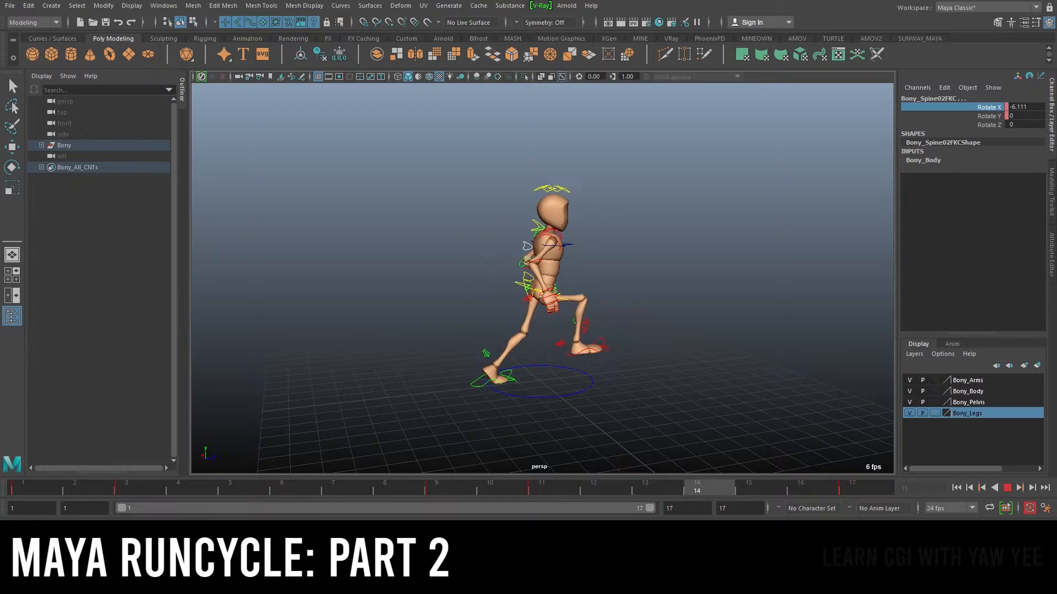
pyautogui.hotkey('alt', 'v')
pyautogui.hotkey('ctrl', 'z')
pyautogui.hotkey('ctrl', 'z')
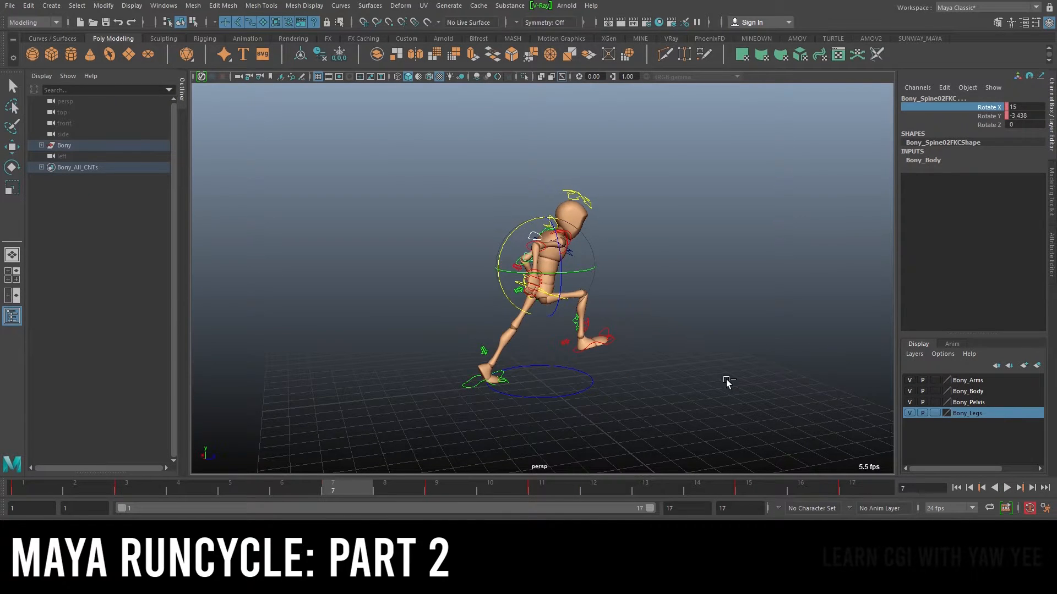
# Select the third FK spine control and delete its Rotate X keys at frames 7 and 15 in the Graph Editor
pyautogui.keyDown('alt'); pyautogui.moveTo(727, 235); pyautogui.dragTo(630, 193); pyautogui.keyUp('alt')
pyautogui.press('q')
pyautogui.keyDown('alt'); pyautogui.moveTo(543, 156); pyautogui.dragTo(599, 161, button='right'); pyautogui.keyUp('alt')
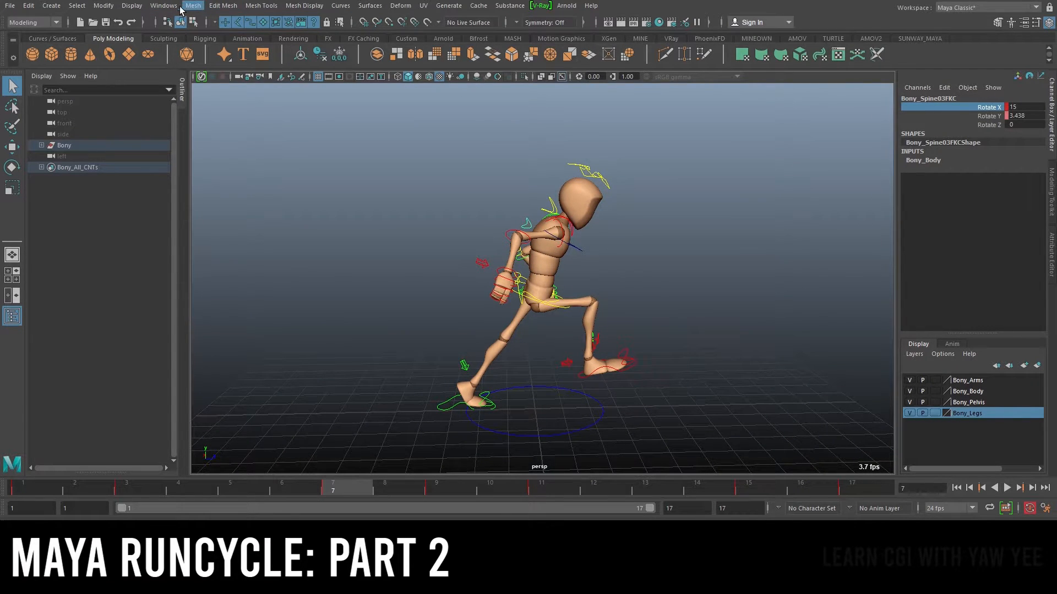
pyautogui.click(163, 5)
pyautogui.moveTo(249, 67)
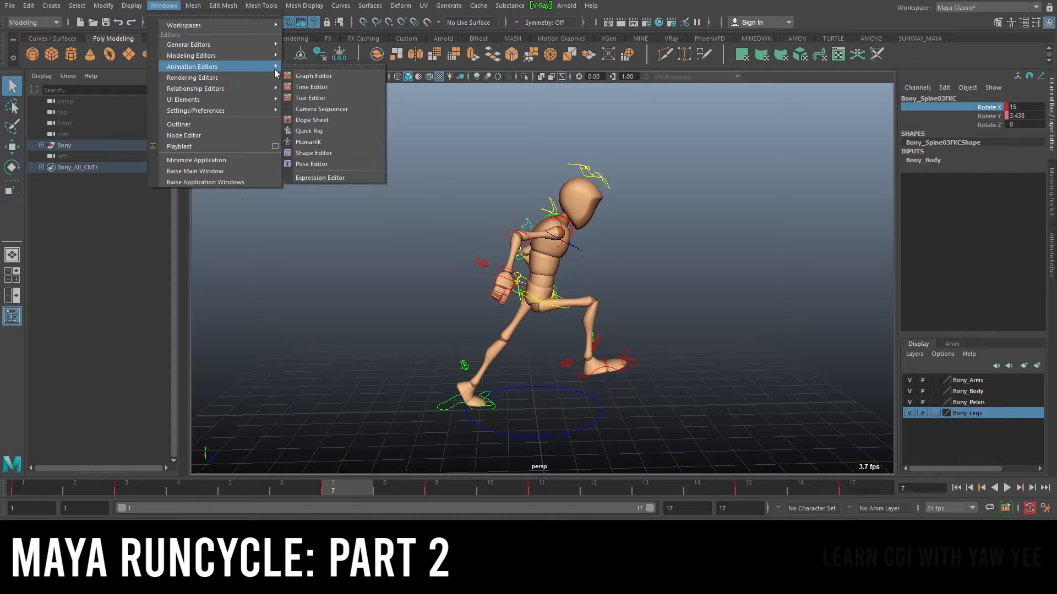
pyautogui.click(331, 74)
pyautogui.click(93, 113)
pyautogui.keyDown('alt'); pyautogui.moveTo(591, 173); pyautogui.dragTo(541, 181, button='right'); pyautogui.keyUp('alt')
pyautogui.moveTo(729, 257); pyautogui.dragTo(731, 258)
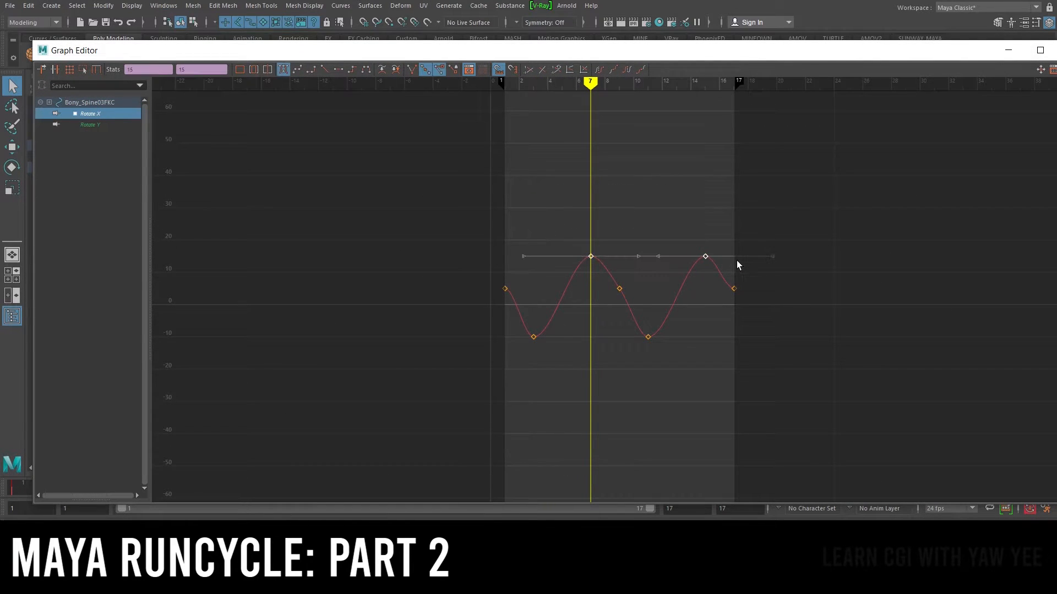
pyautogui.press('Delete')
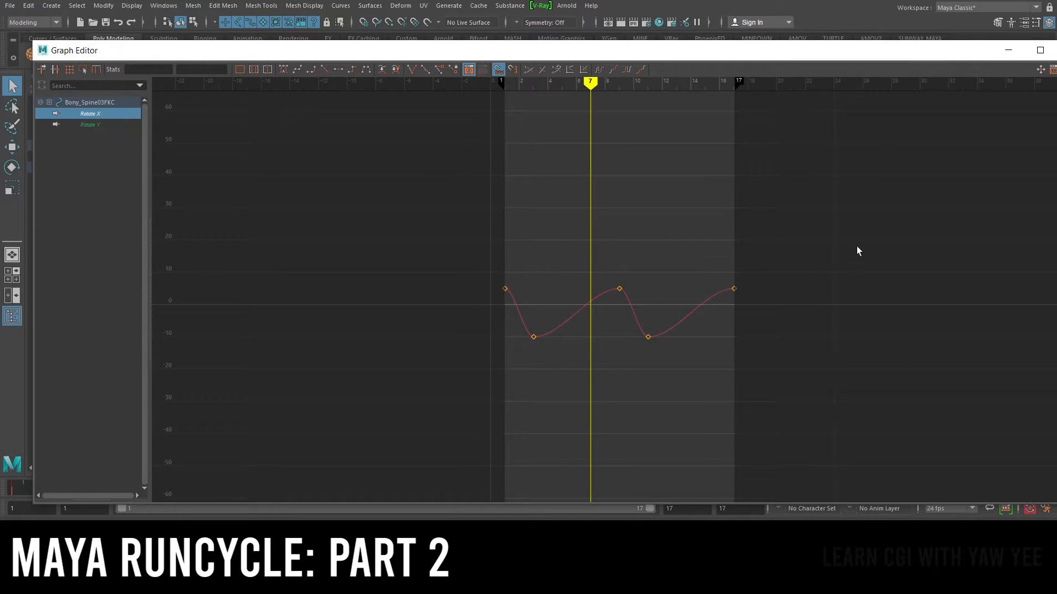
pyautogui.click(1007, 50)
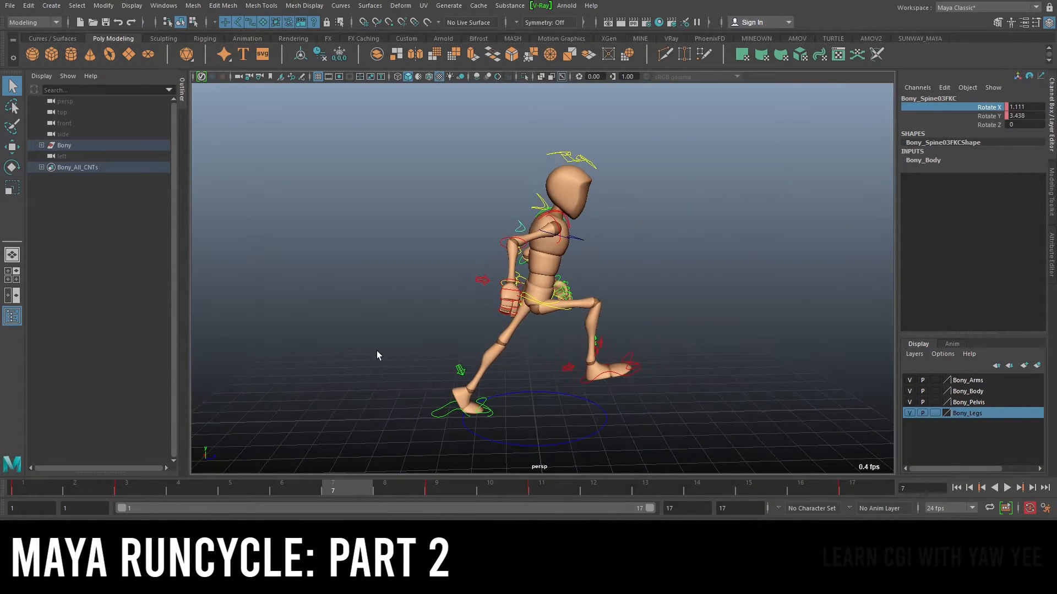
# Play back the run cycle and scrub to frame 7 to review the spine motion
pyautogui.hotkey('alt', 'v')
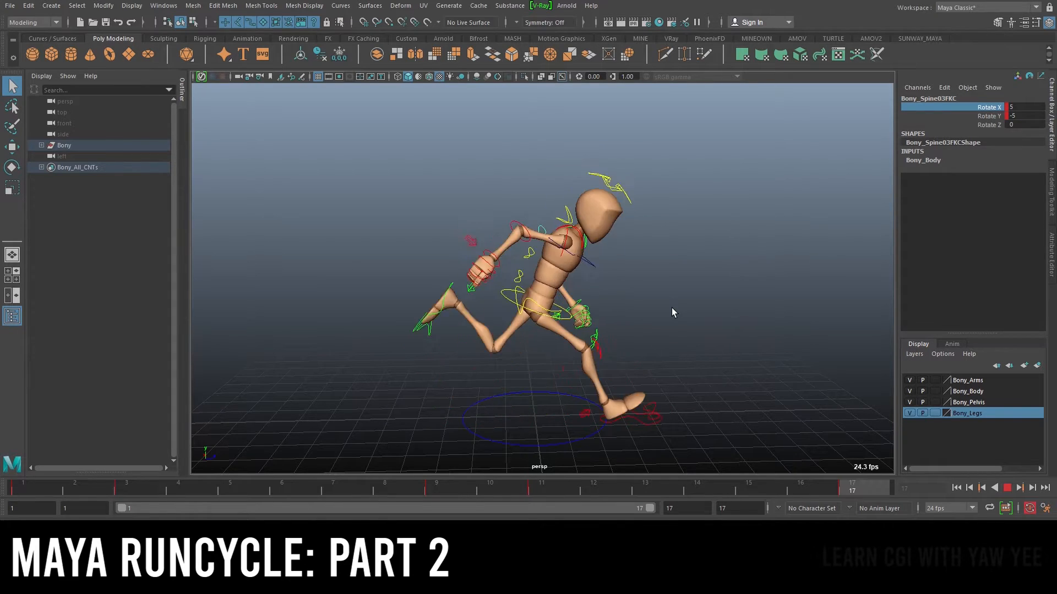
pyautogui.click(1008, 488)
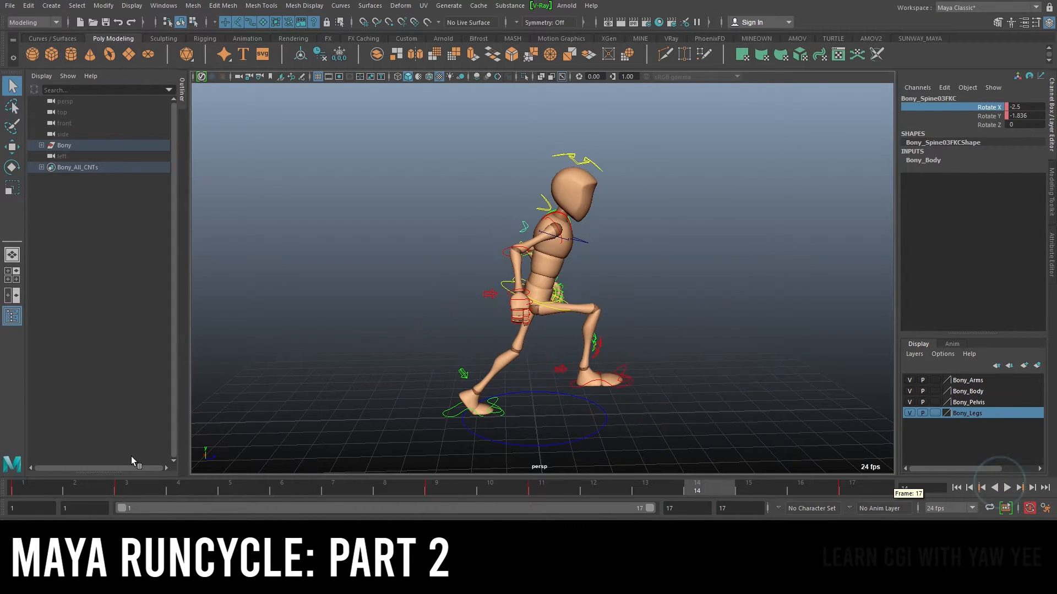
pyautogui.click(27, 490)
pyautogui.moveTo(27, 490); pyautogui.dragTo(363, 503)
pyautogui.scroll(3, 537, 255)
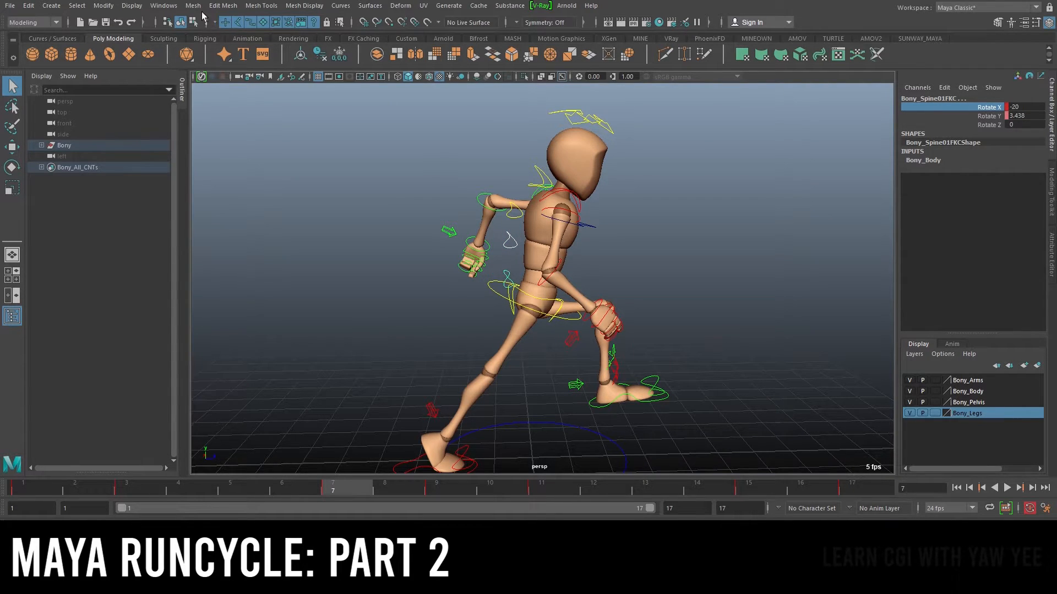
# Open the Graph Editor and delete the second FK spine control's Rotate X keys at frames 7 and 15
pyautogui.click(148, 5)
pyautogui.moveTo(220, 147)
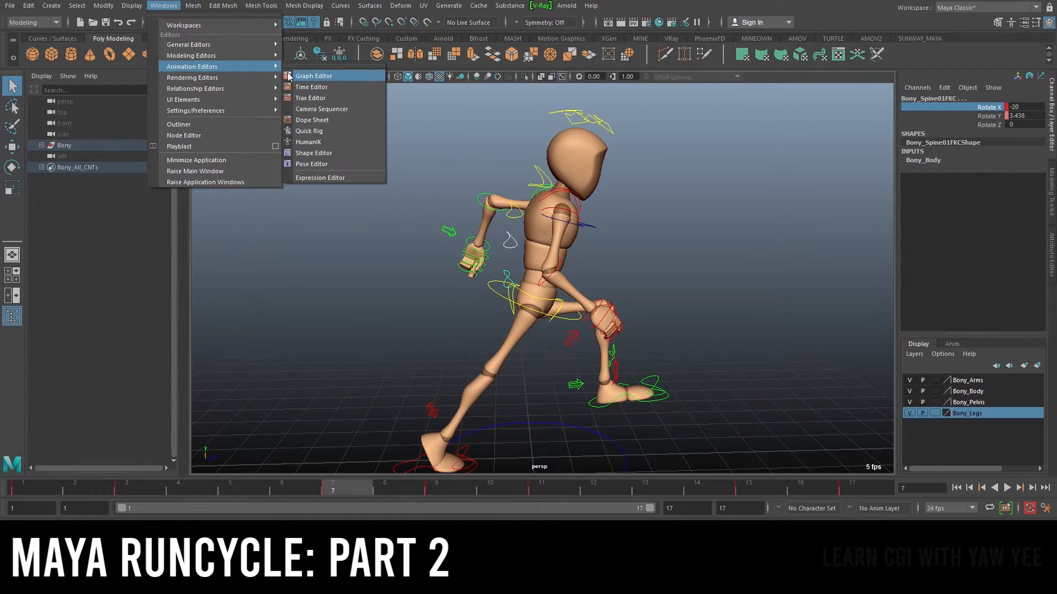
pyautogui.click(319, 75)
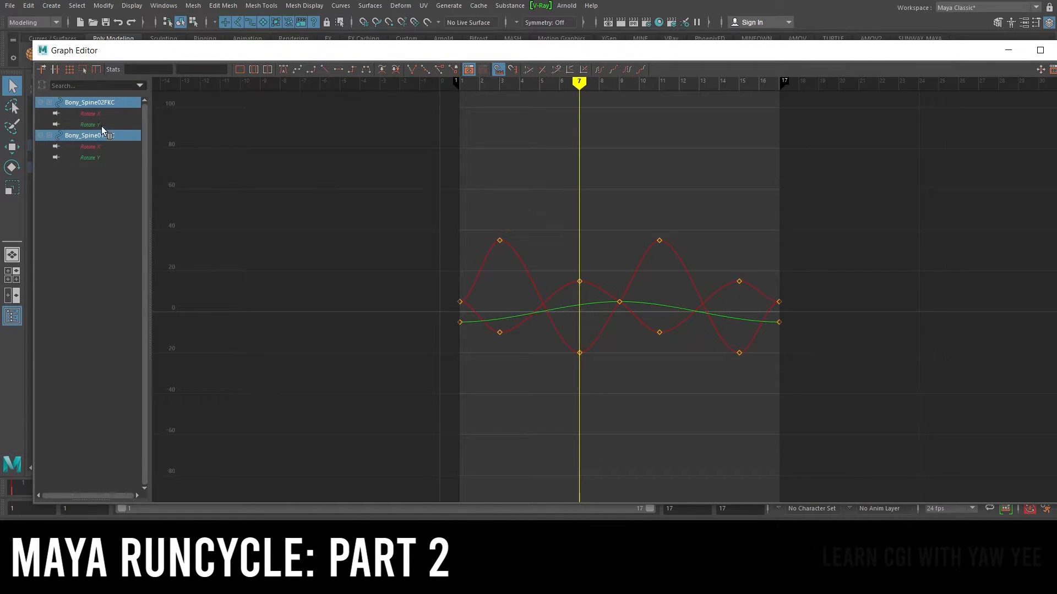
pyautogui.click(88, 114)
pyautogui.keyDown('ctrl'); pyautogui.click(90, 146); pyautogui.keyUp('ctrl')
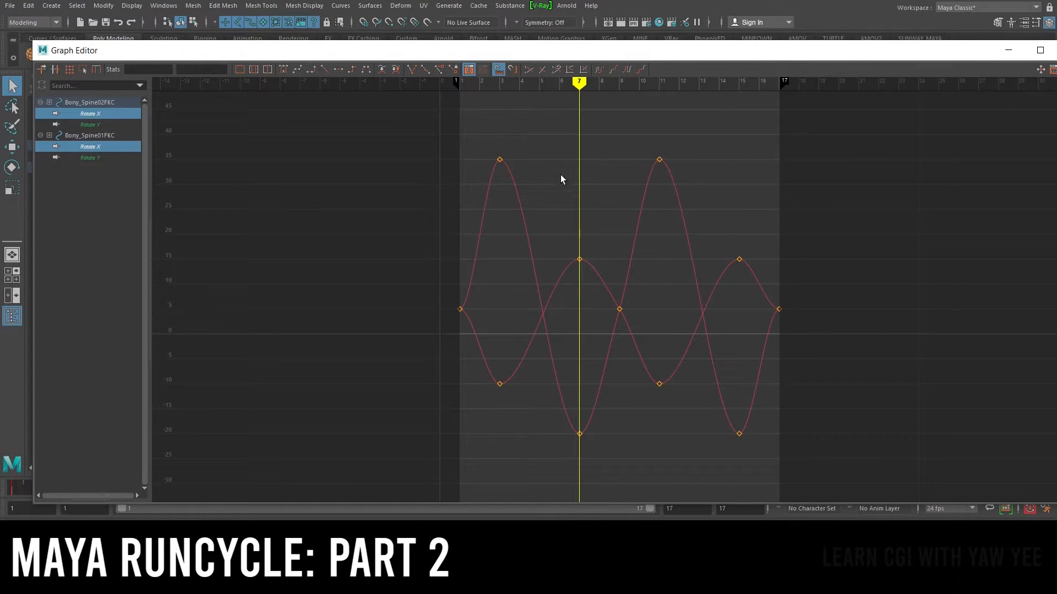
pyautogui.click(79, 113)
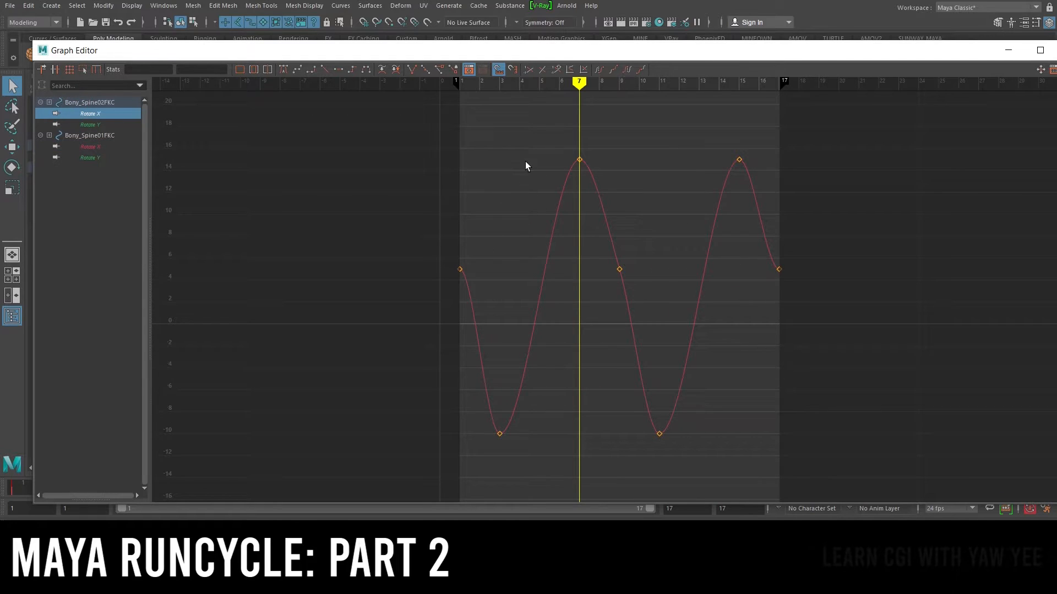
pyautogui.moveTo(866, 199); pyautogui.dragTo(864, 197)
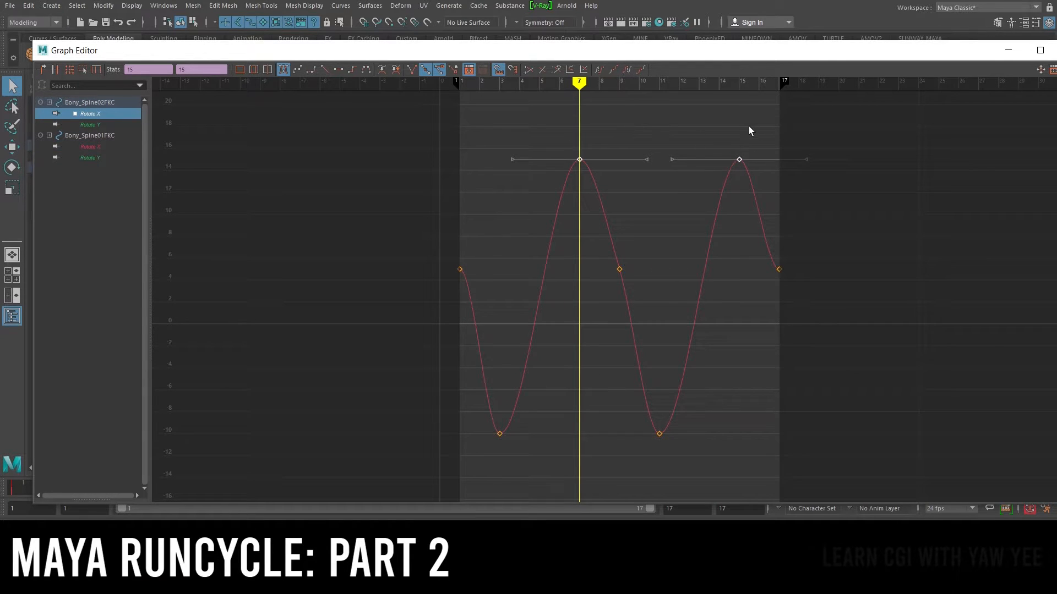
pyautogui.press('Delete')
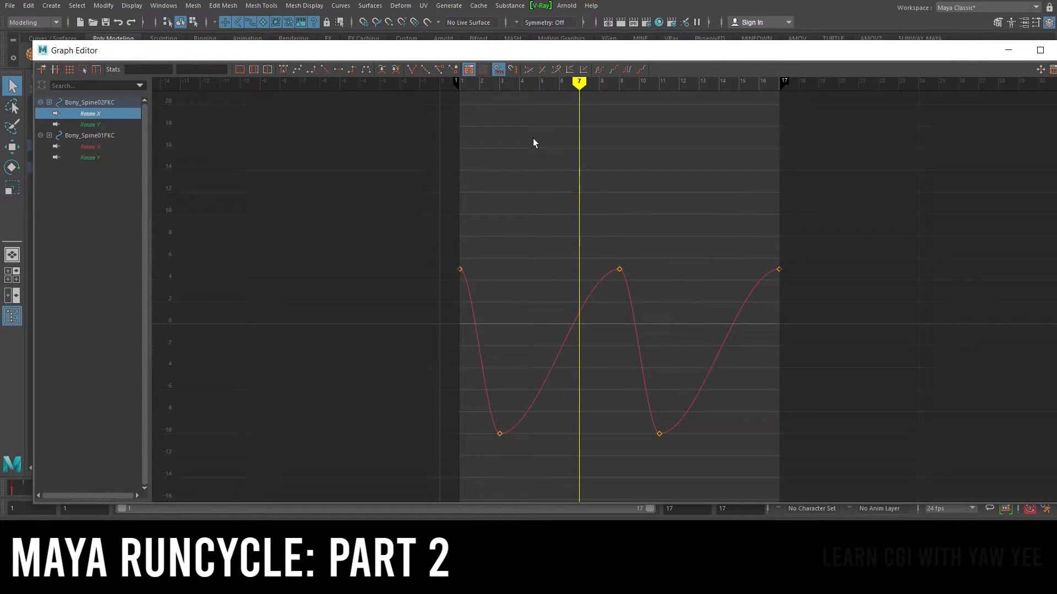
# Delete the first FK spine control's Rotate X keys at frames 7 and 15 and close the Graph Editor
pyautogui.click(95, 146)
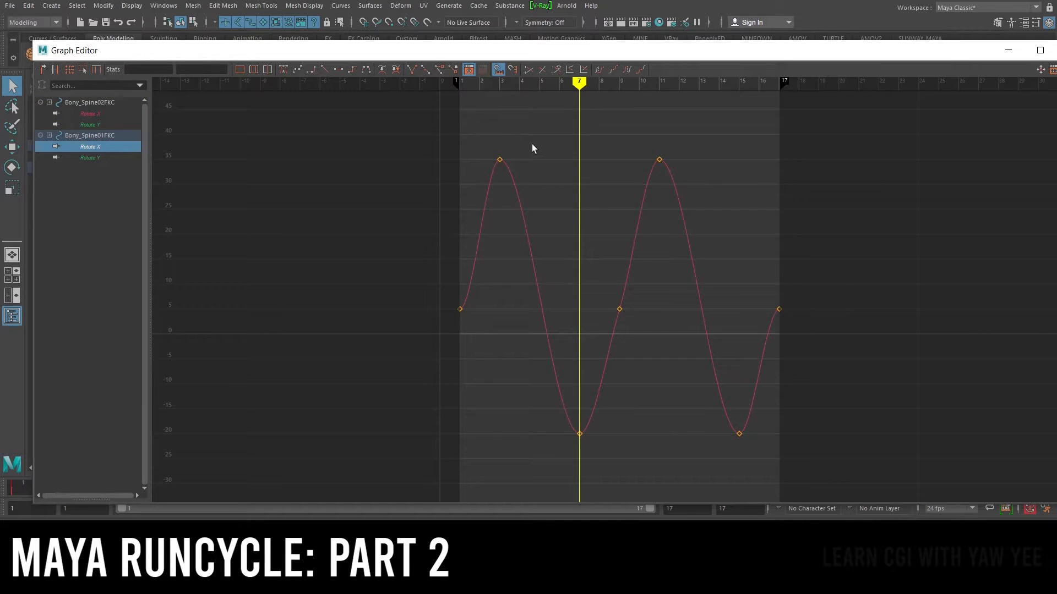
pyautogui.moveTo(521, 413); pyautogui.dragTo(945, 467)
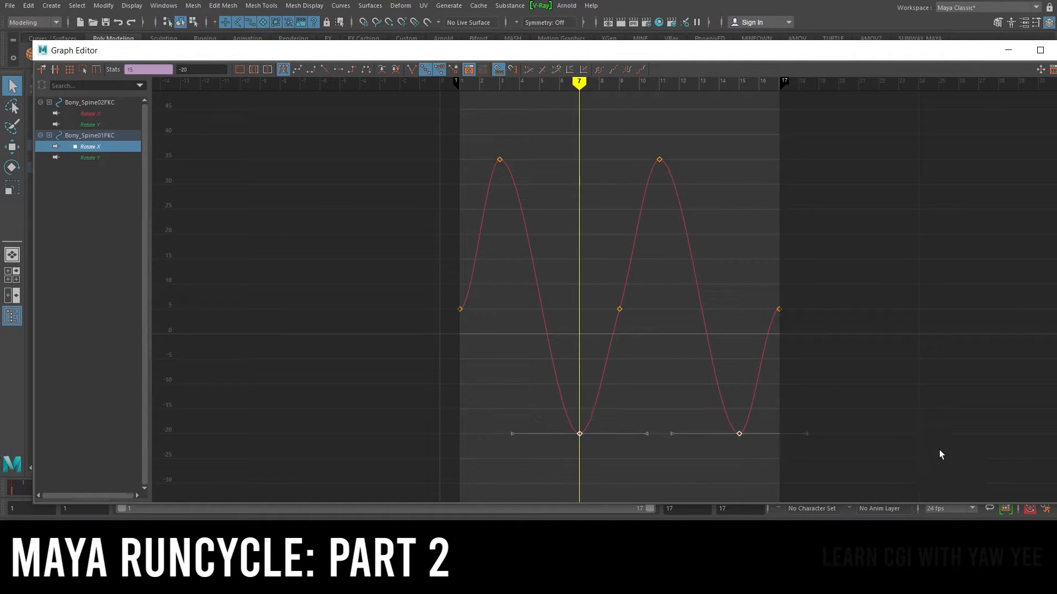
pyautogui.press('Delete')
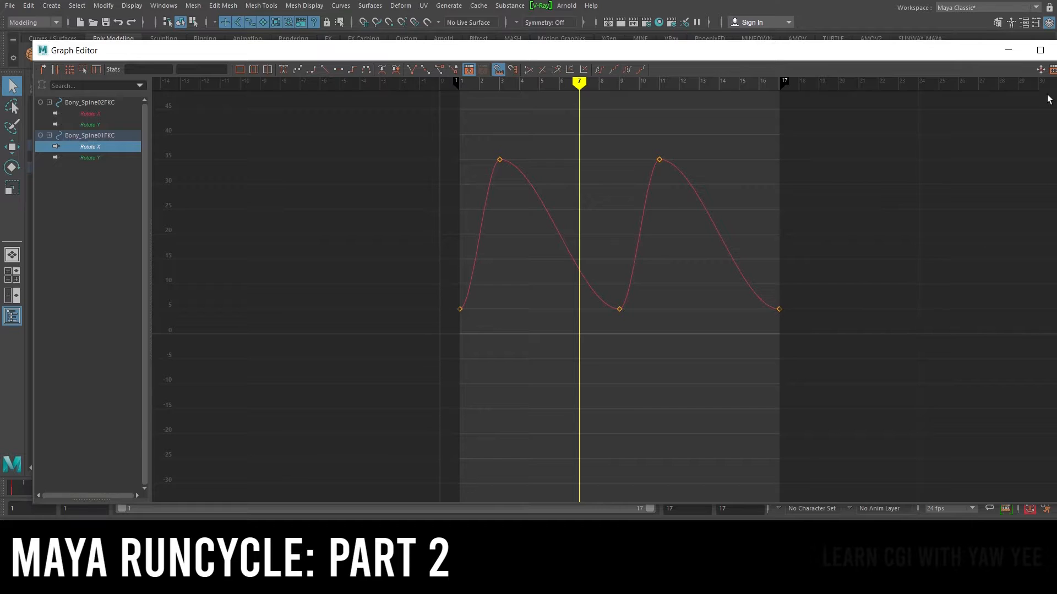
pyautogui.click(1009, 50)
# Play back the run cycle from the start to review the revised spine motion
pyautogui.moveTo(38, 489); pyautogui.dragTo(556, 528)
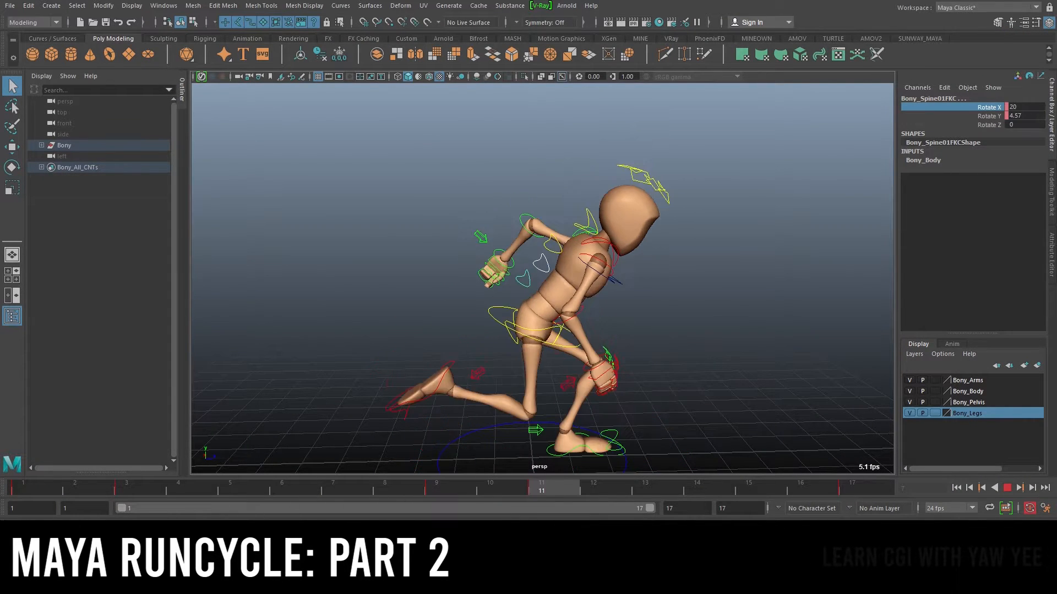
pyautogui.click(1003, 486)
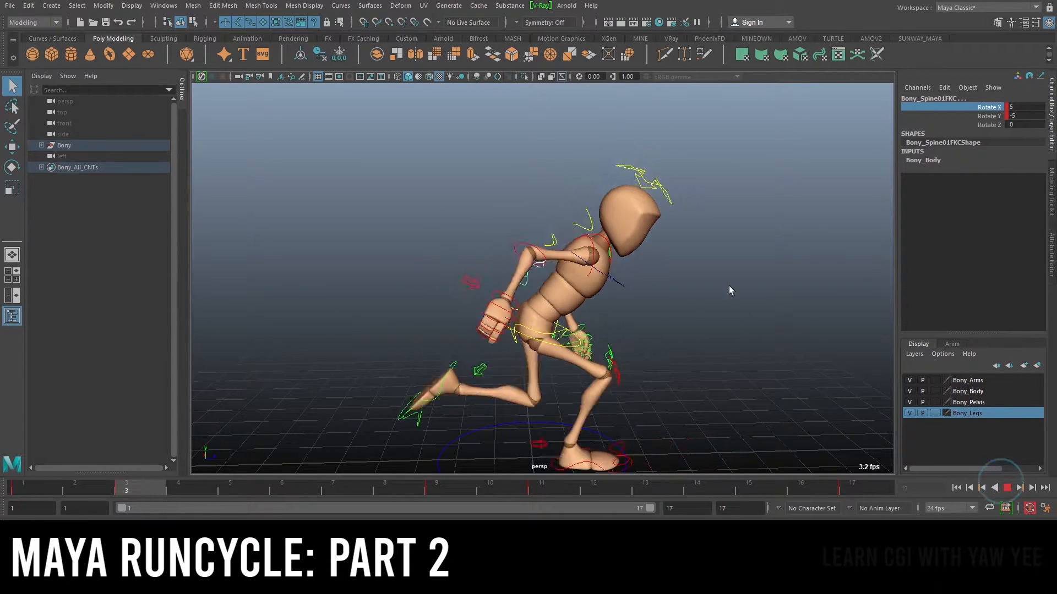
pyautogui.keyDown('alt'); pyautogui.moveTo(817, 312); pyautogui.dragTo(710, 268, button='right'); pyautogui.keyUp('alt')
pyautogui.keyDown('alt'); pyautogui.moveTo(708, 269); pyautogui.dragTo(630, 304); pyautogui.keyUp('alt')
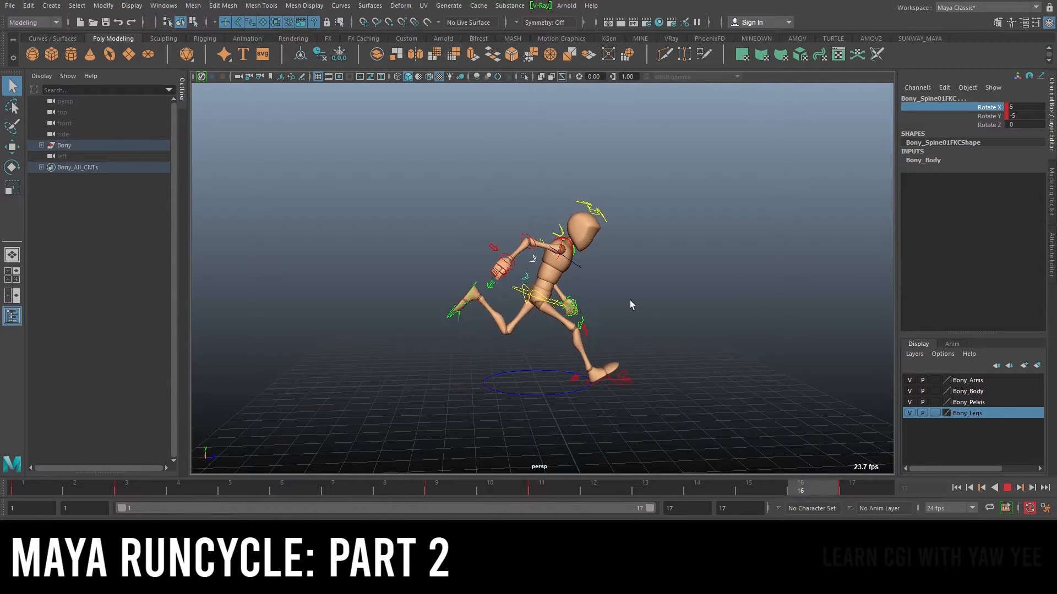
pyautogui.click(1007, 489)
pyautogui.scroll(6, 672, 259)
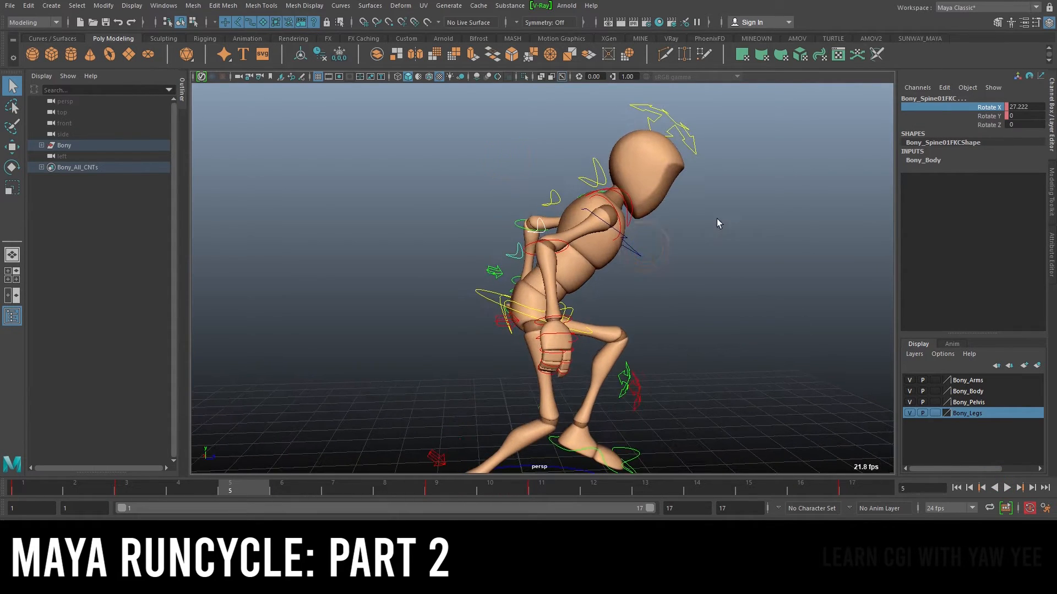
# Select the head control with the Rotate tool and play back the run cycle from frame 1 to review it
pyautogui.keyDown('alt'); pyautogui.moveTo(717, 220); pyautogui.dragTo(664, 291, button='middle'); pyautogui.keyUp('alt')
pyautogui.click(600, 191)
pyautogui.click(608, 191)
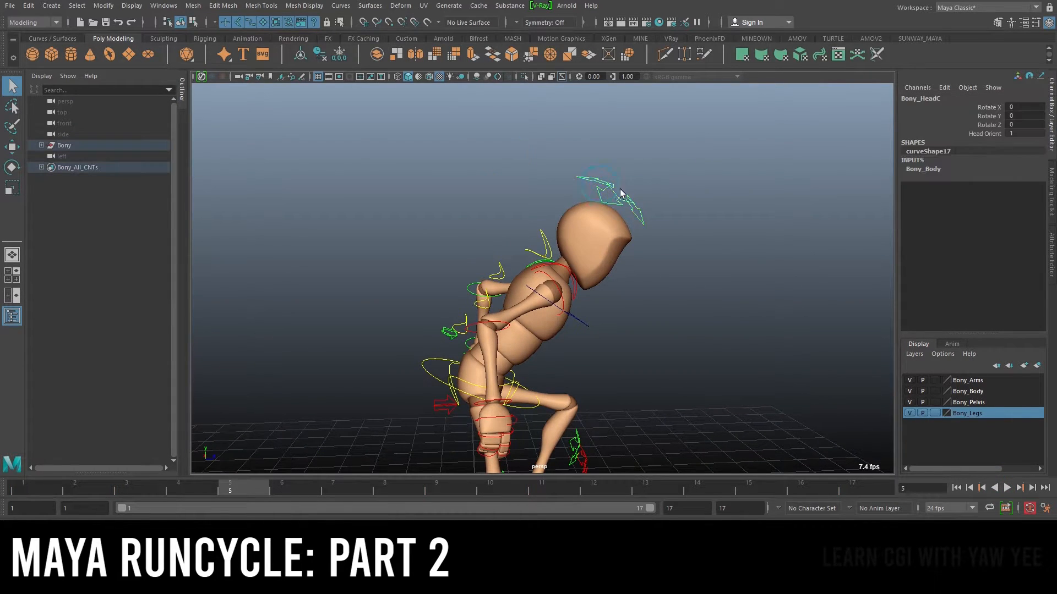
pyautogui.scroll(-3, 618, 199)
pyautogui.press('e')
pyautogui.click(19, 489)
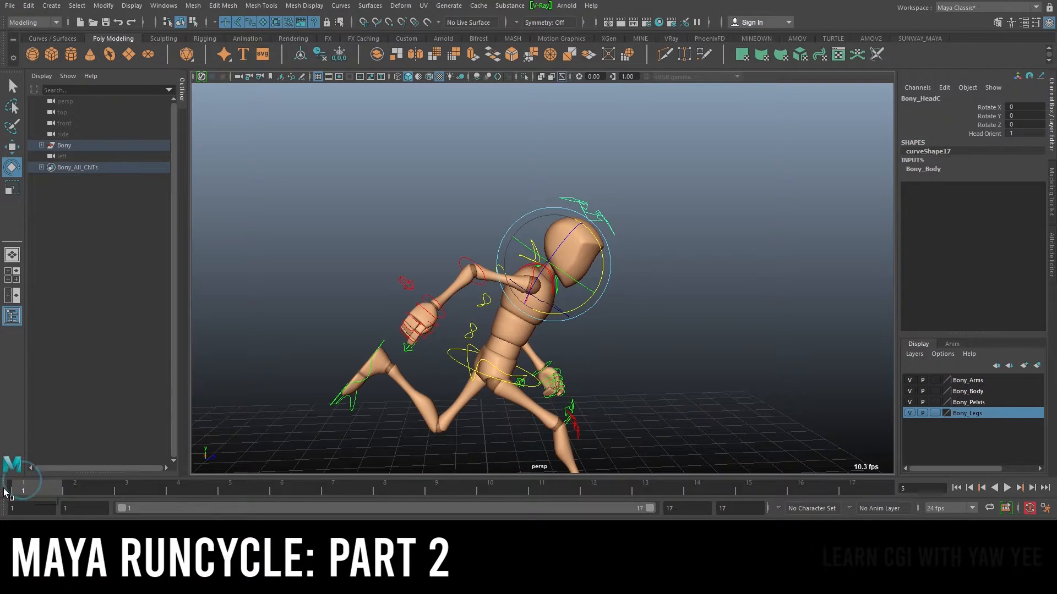
pyautogui.keyDown('alt'); pyautogui.moveTo(686, 238); pyautogui.dragTo(579, 244); pyautogui.keyUp('alt')
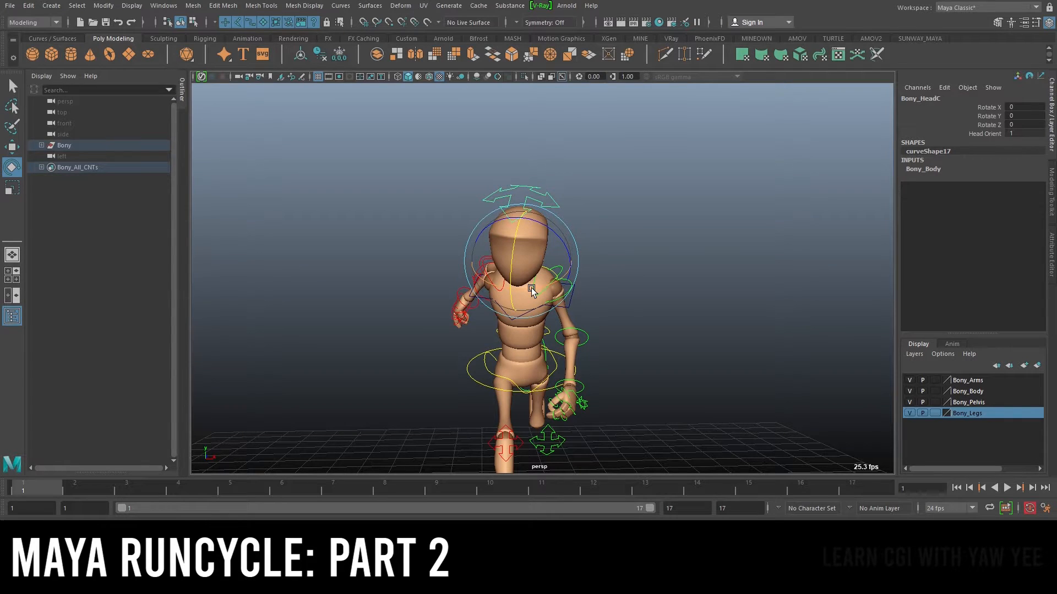
pyautogui.hotkey('alt', 'v')
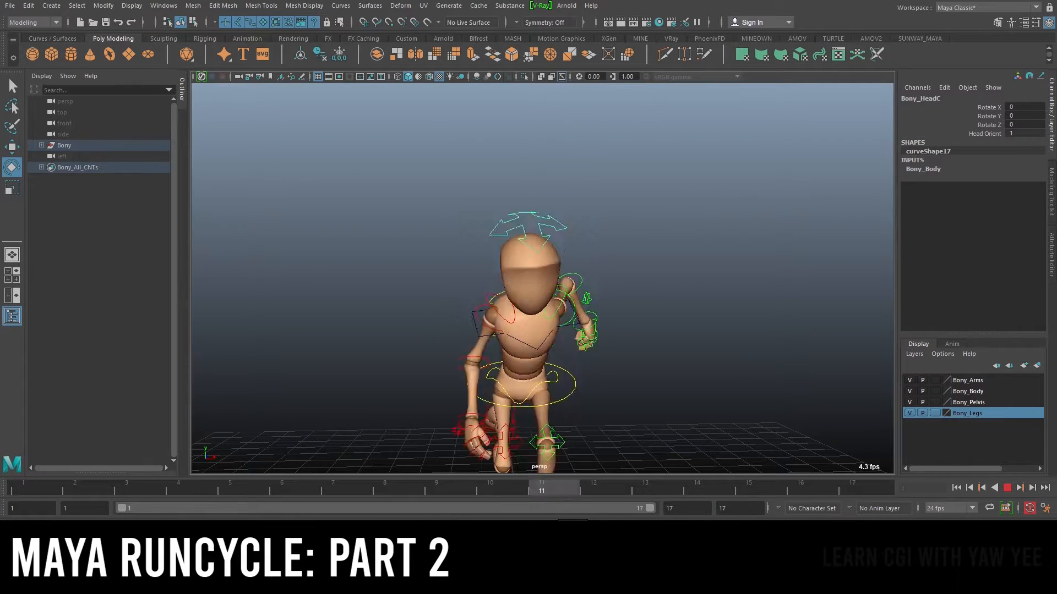
pyautogui.hotkey('alt', 'v')
pyautogui.keyDown('alt'); pyautogui.moveTo(413, 214); pyautogui.dragTo(621, 231); pyautogui.keyUp('alt')
pyautogui.moveTo(590, 297); pyautogui.dragTo(570, 290)
pyautogui.hotkey('ctrl', 'z')
pyautogui.press('q')
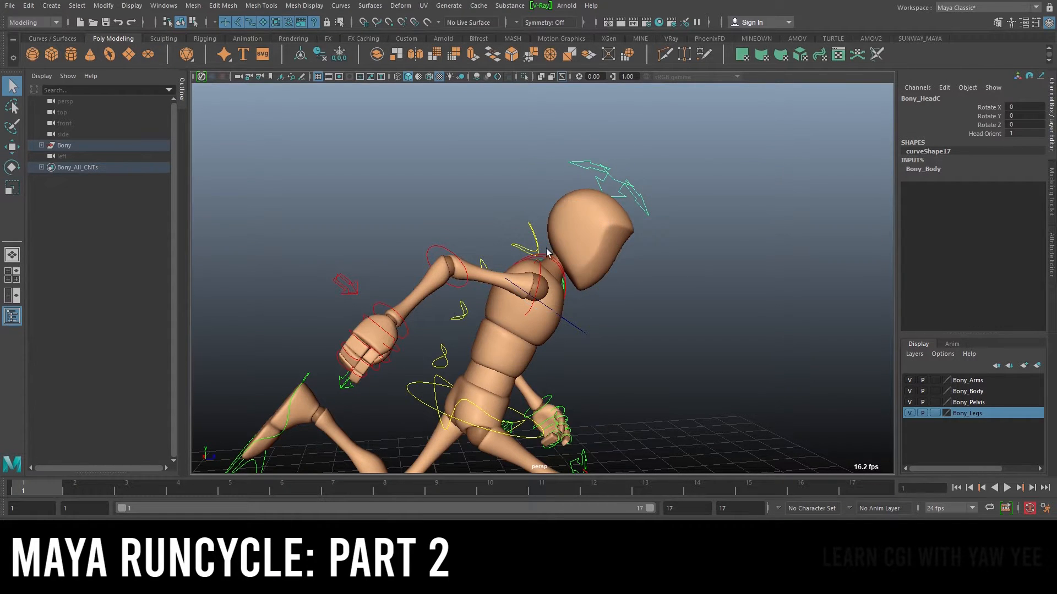
# Select the first neck control and key its Rotate X at -15 on frame 1
pyautogui.click(532, 240)
pyautogui.press('e')
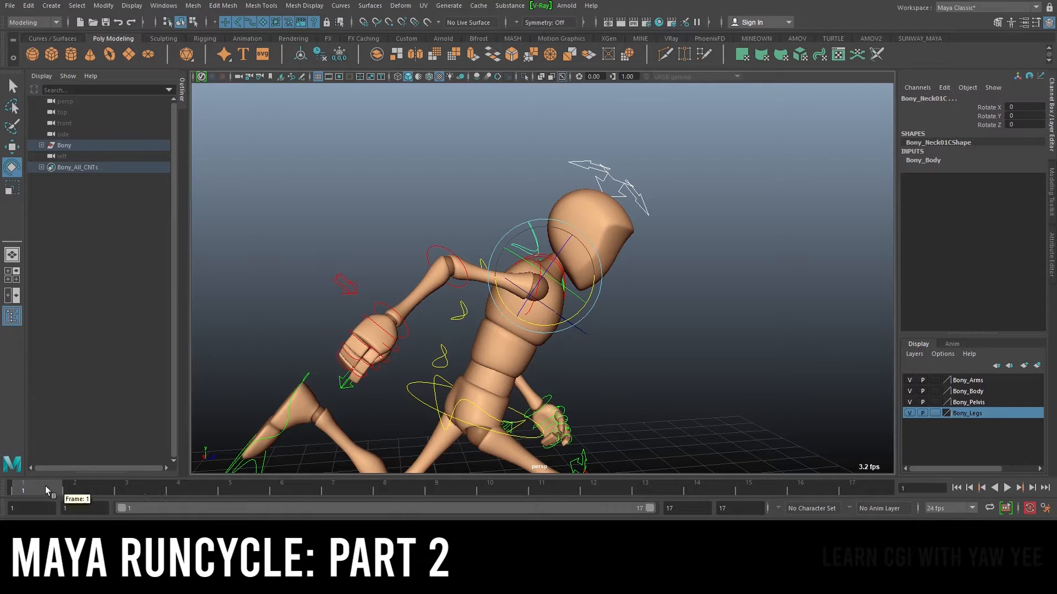
pyautogui.hotkey('alt', 'v')
pyautogui.hotkey('alt', 'v')
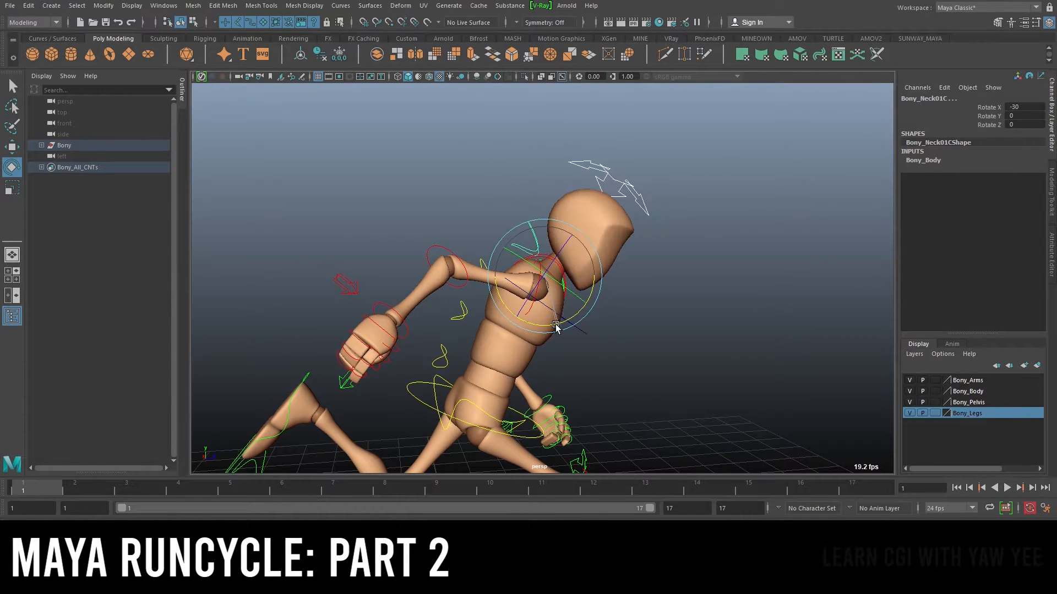
pyautogui.moveTo(555, 325)
pyautogui.mouseDown()
pyautogui.moveTo(570, 322)
pyautogui.moveTo(560, 325)
pyautogui.mouseUp()
pyautogui.hotkey('ctrl', 'z')
pyautogui.keyDown('alt'); pyautogui.moveTo(671, 274); pyautogui.dragTo(676, 272); pyautogui.keyUp('alt')
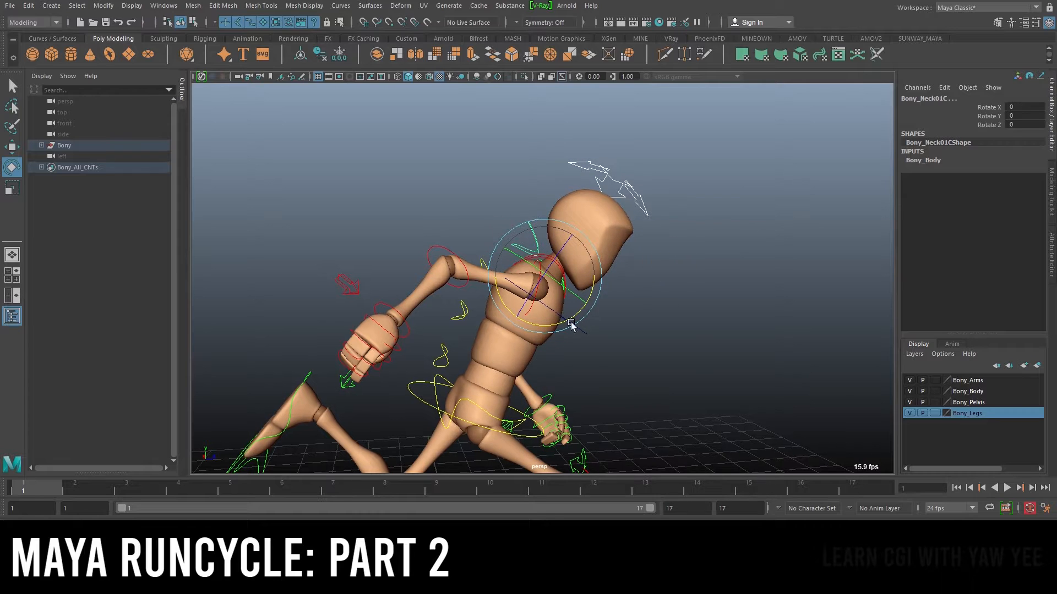
pyautogui.moveTo(566, 320); pyautogui.dragTo(640, 254)
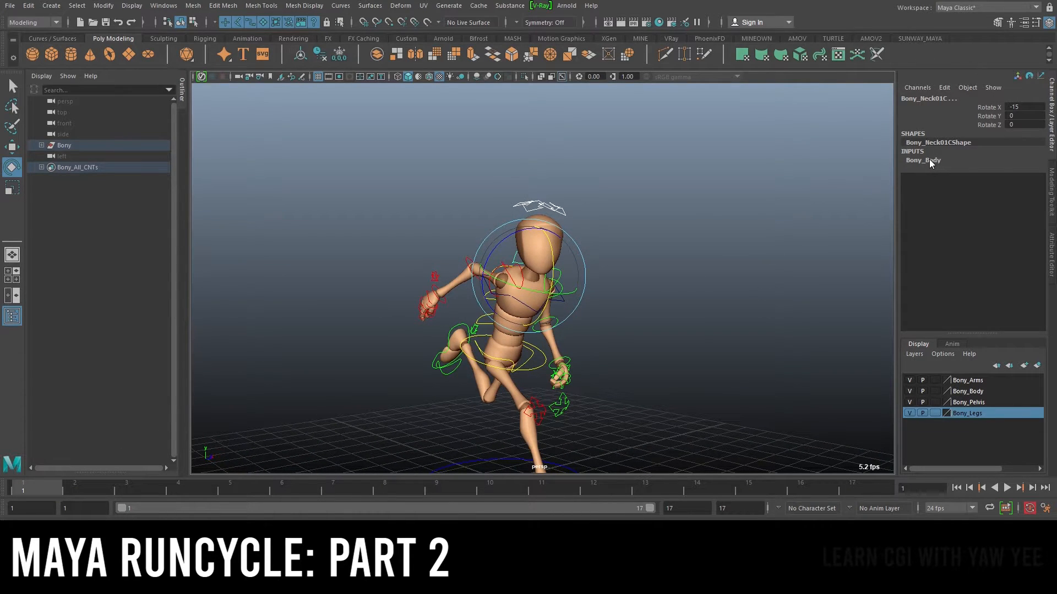
pyautogui.press('s')
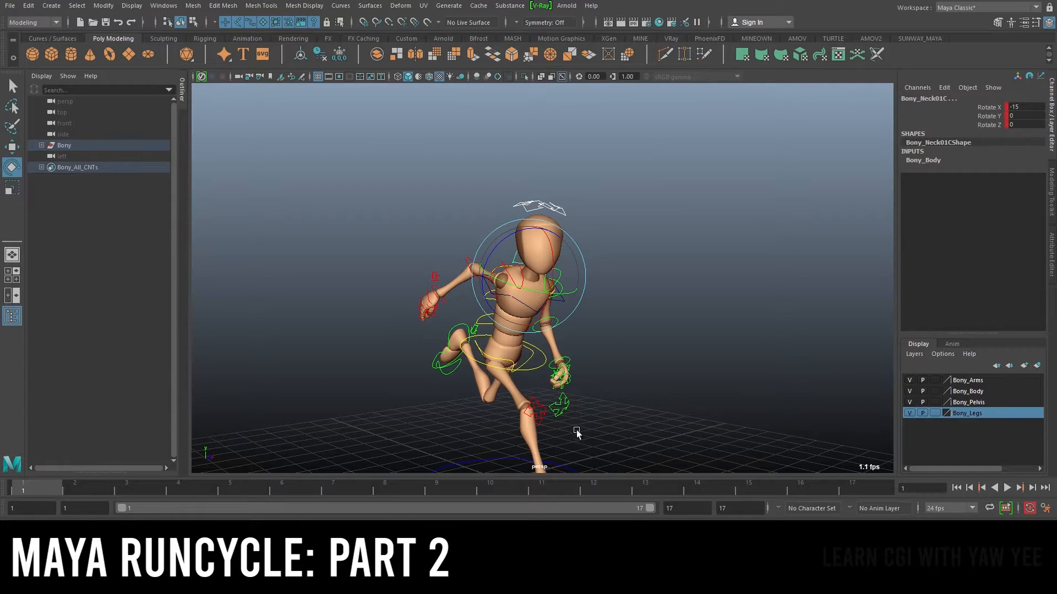
# Set the timeline key ticks to display for the active object
pyautogui.rightClick(498, 491)
pyautogui.moveTo(562, 417)
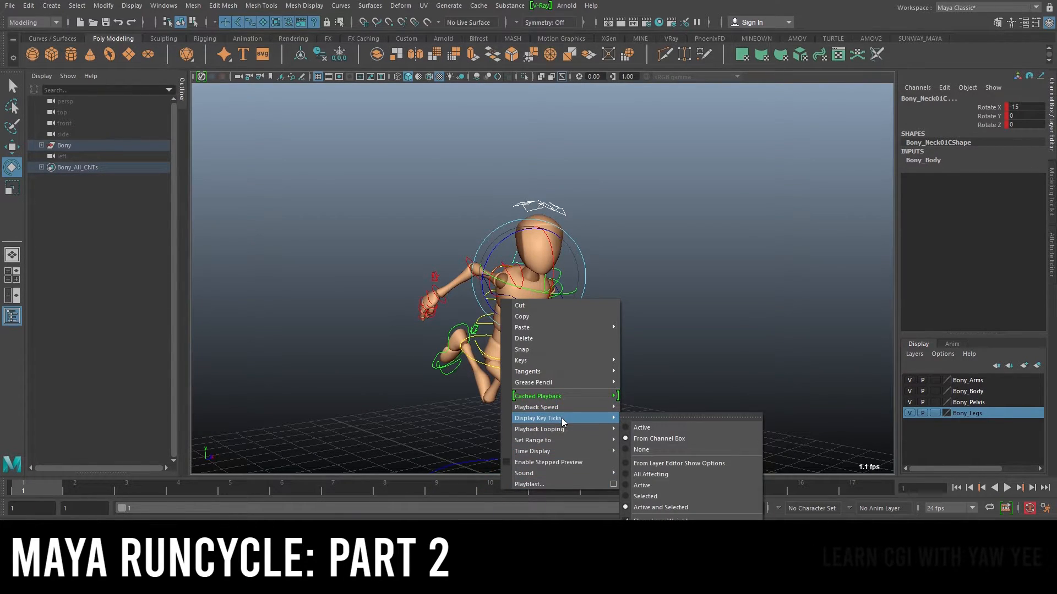
pyautogui.click(649, 427)
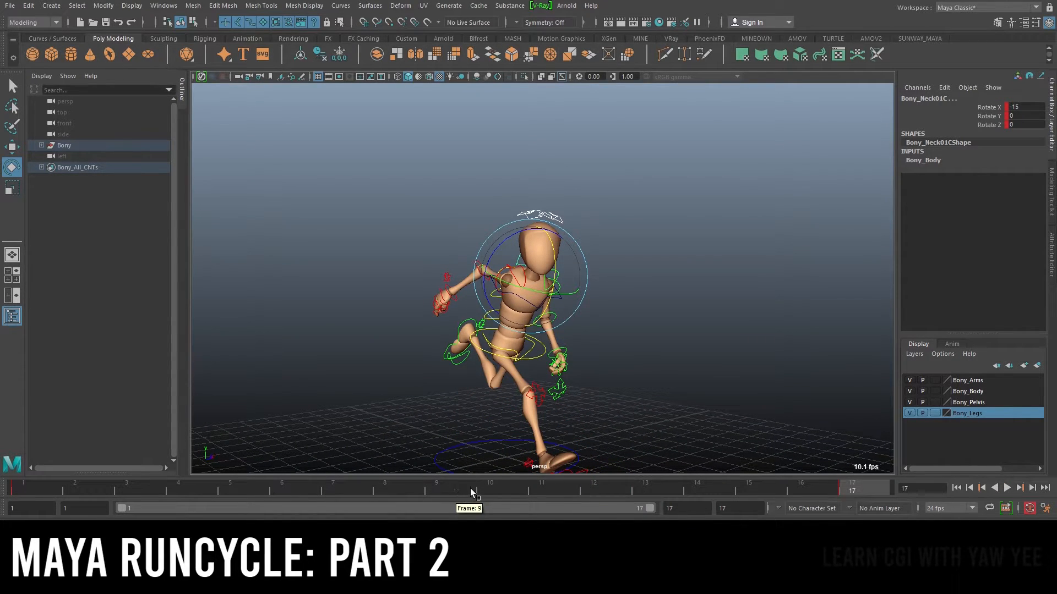
# Try tilting the neck control to about -5 Rotate X at frame 3 and play back to compare
pyautogui.click(434, 490)
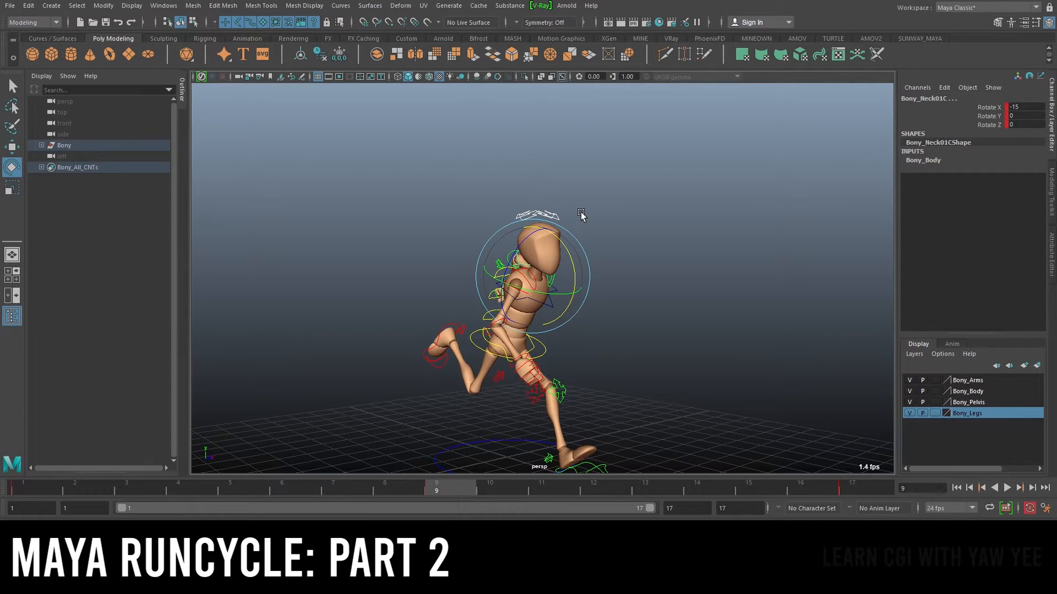
pyautogui.keyDown('alt'); pyautogui.moveTo(680, 257); pyautogui.dragTo(568, 281); pyautogui.keyUp('alt')
pyautogui.click(28, 491)
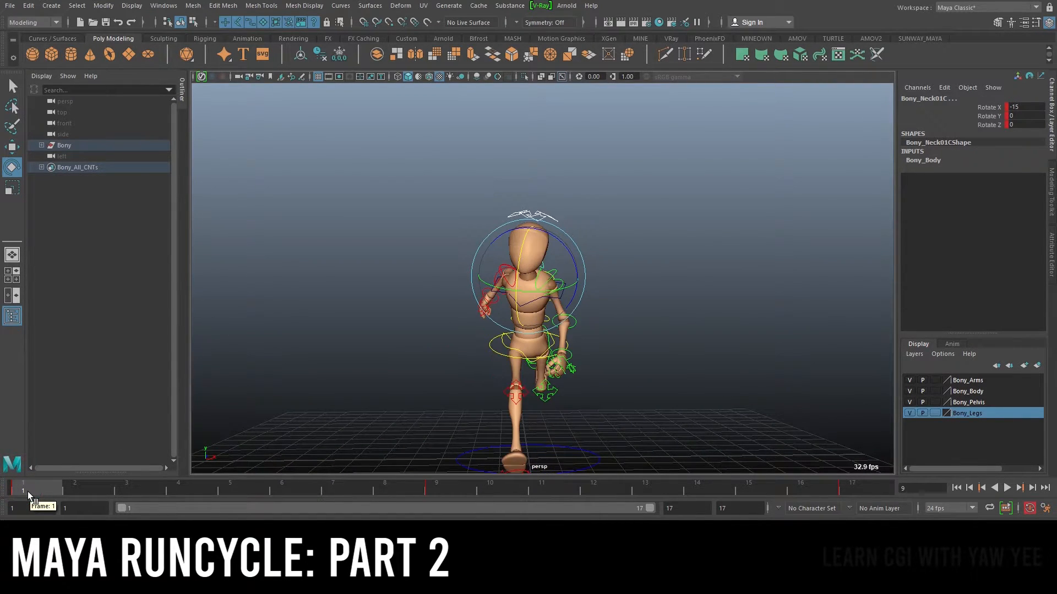
pyautogui.click(75, 493)
pyautogui.click(133, 492)
pyautogui.keyDown('alt'); pyautogui.moveTo(605, 253); pyautogui.dragTo(694, 280); pyautogui.keyUp('alt')
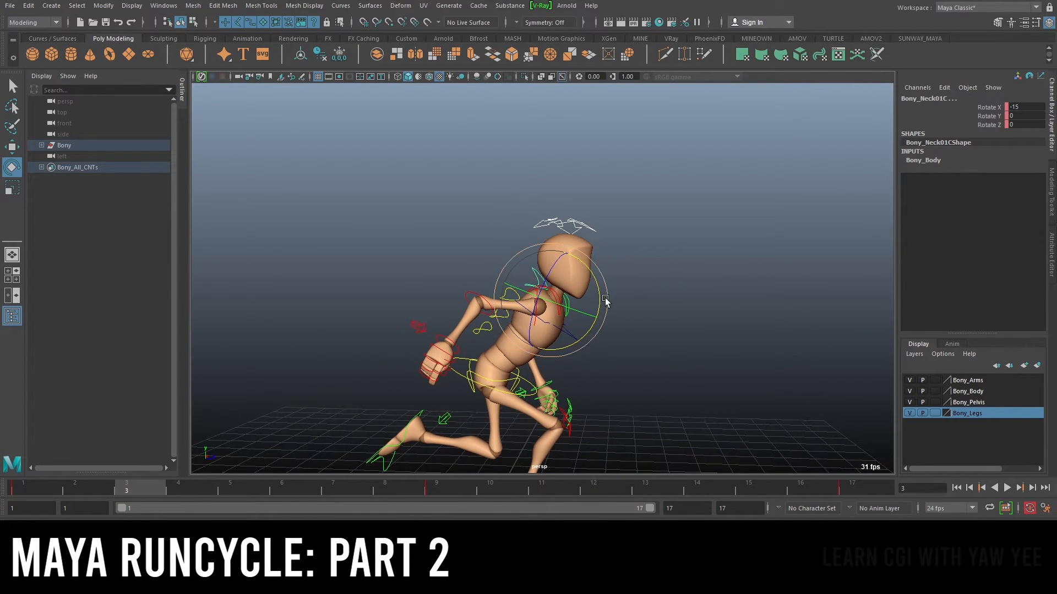
pyautogui.moveTo(601, 298); pyautogui.dragTo(597, 307)
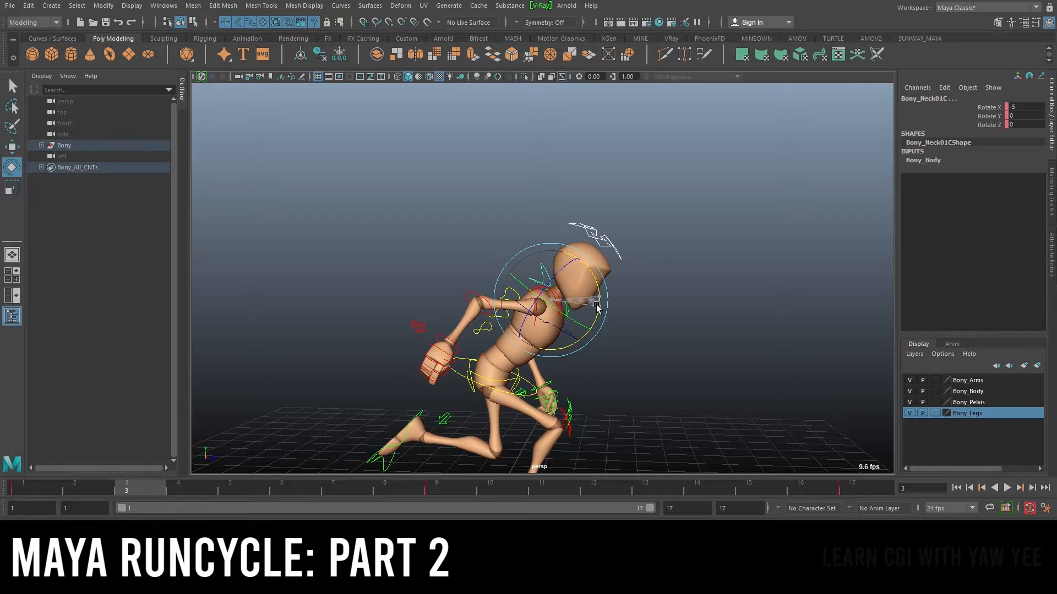
pyautogui.hotkey('alt', 'v')
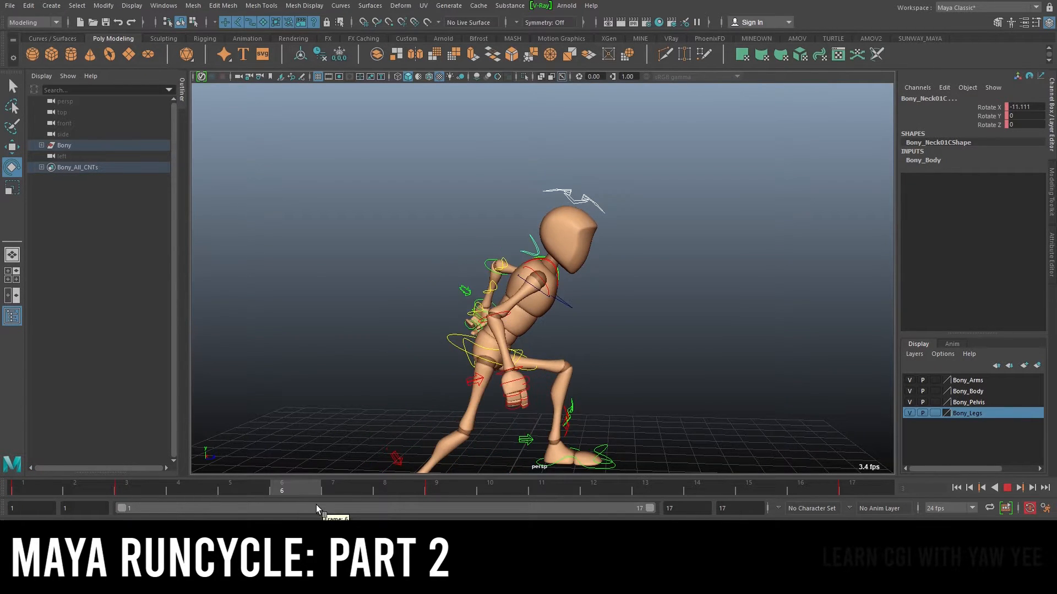
pyautogui.hotkey('alt', 'v')
pyautogui.moveTo(590, 252); pyautogui.dragTo(585, 231)
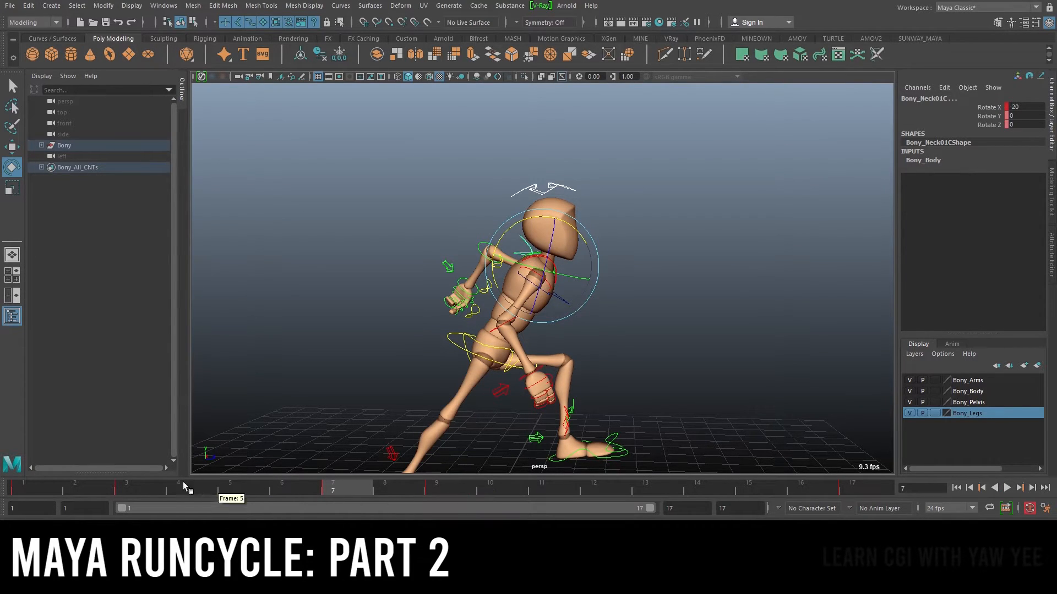
pyautogui.click(128, 484)
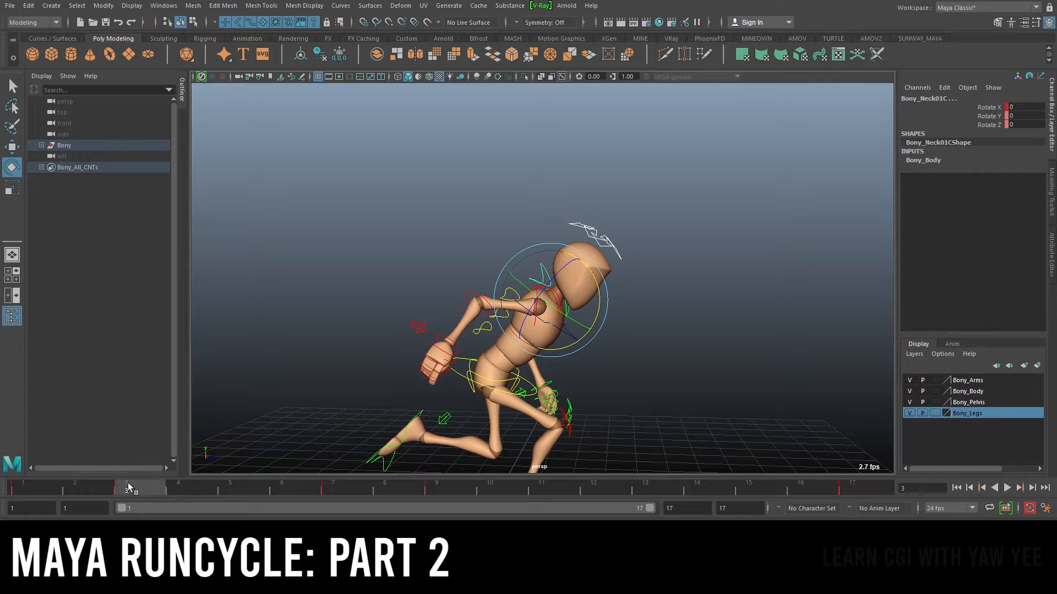
# Stop playback at frame 11 and set the neck control's Rotate X to 0
pyautogui.hotkey('alt', 'v')
pyautogui.hotkey('alt', 'v')
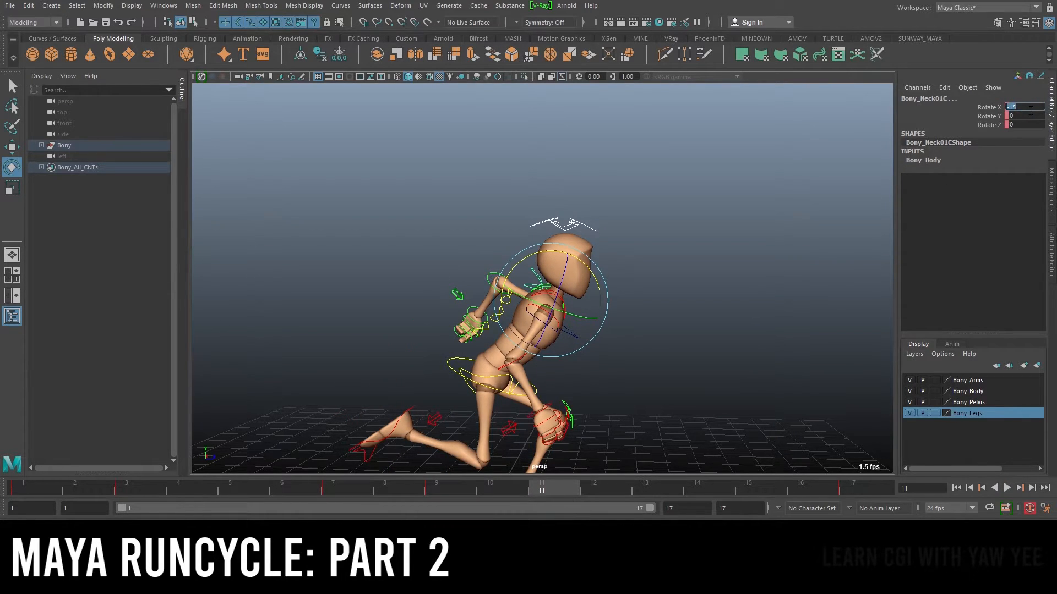
pyautogui.write('0')
pyautogui.press('Return')
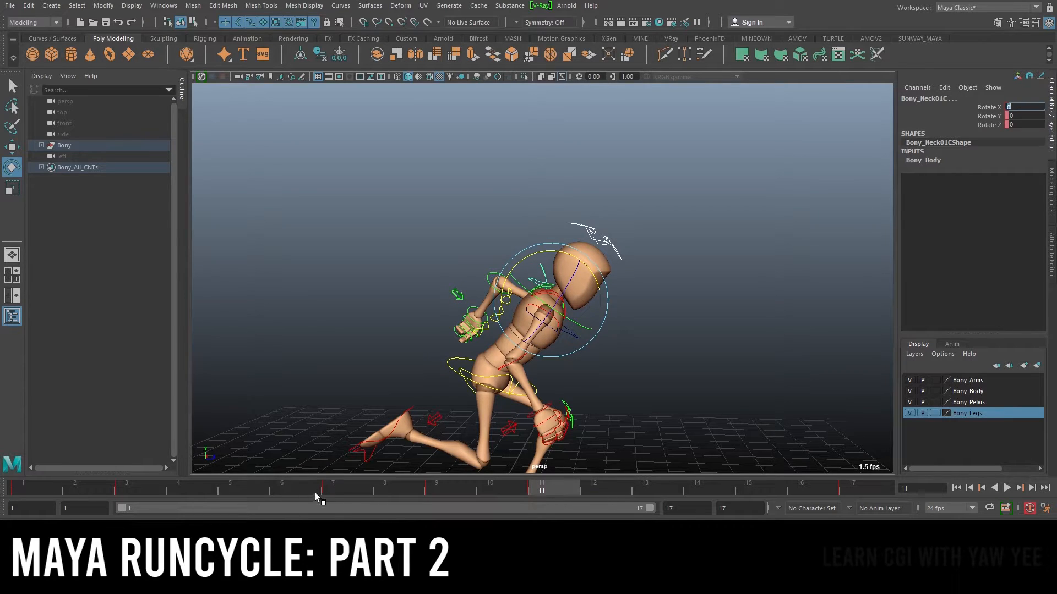
# Scrub to frames 7 and 15, then play back the run cycle to review the neck motion
pyautogui.click(333, 489)
pyautogui.moveTo(607, 491); pyautogui.dragTo(759, 491)
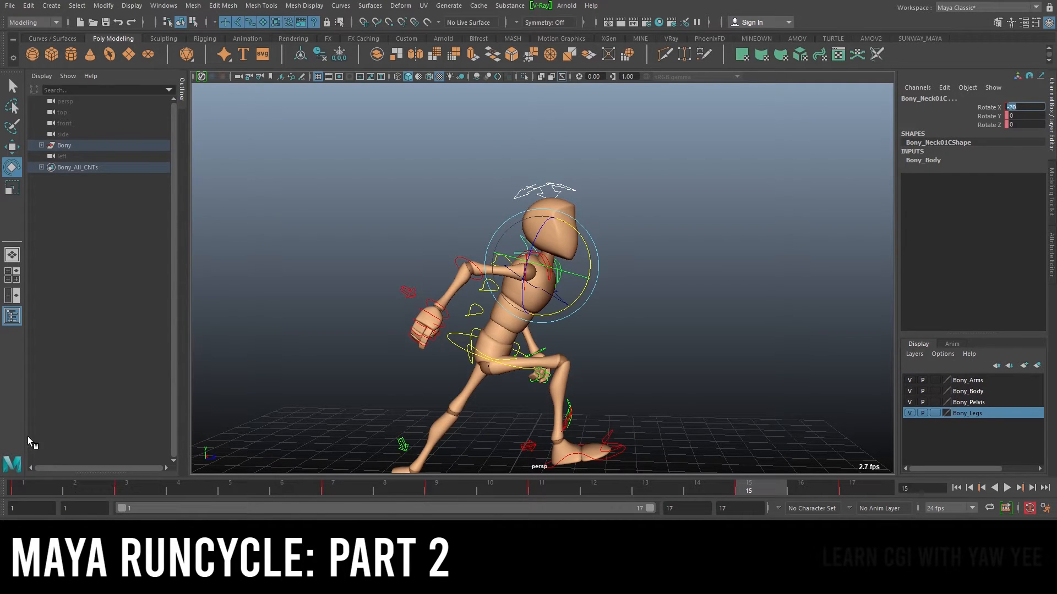
pyautogui.hotkey('alt', 'v')
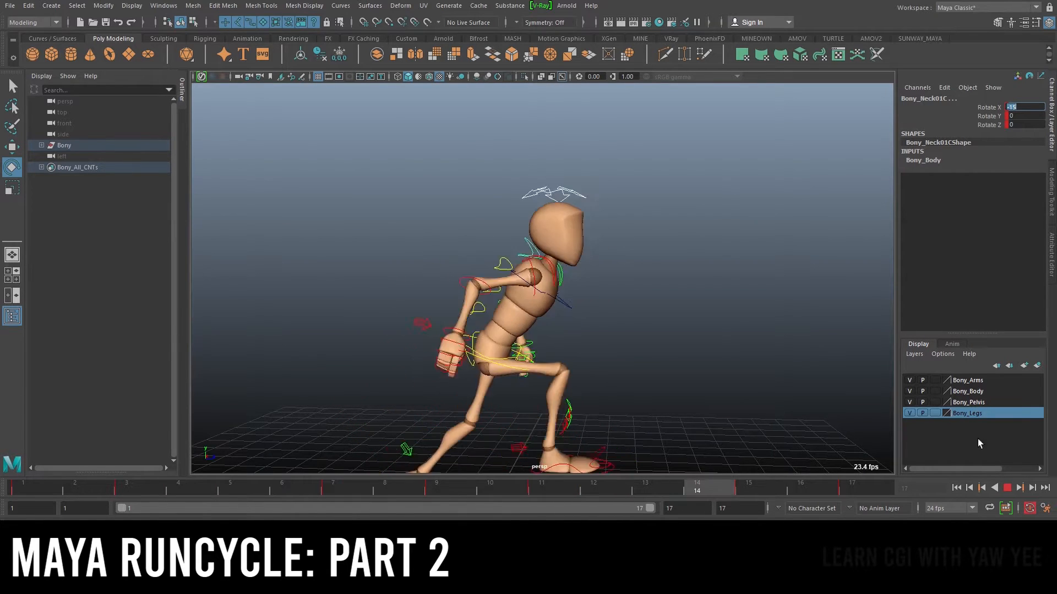
pyautogui.press('Escape')
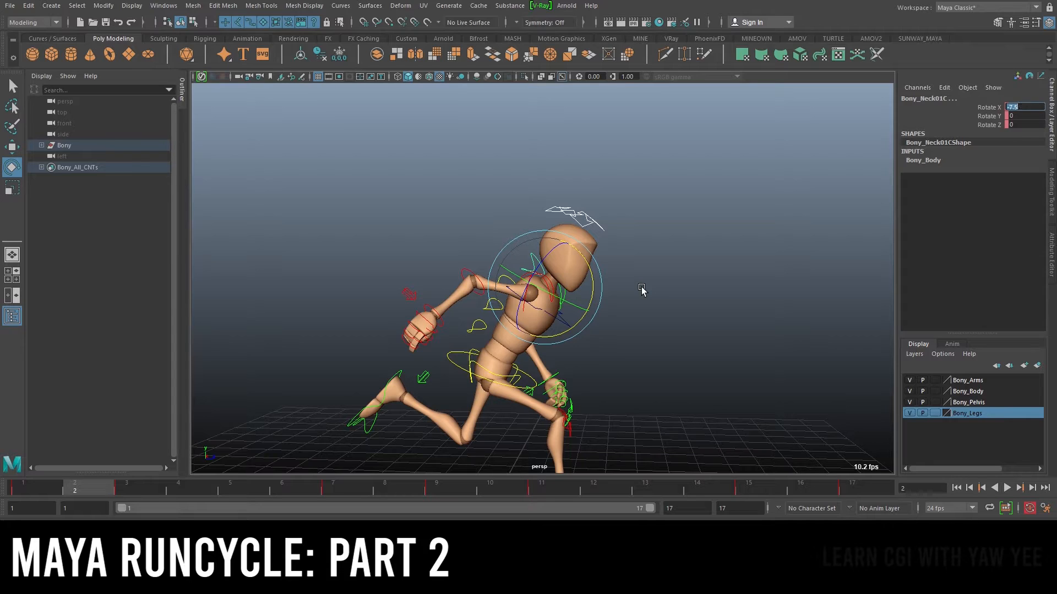
pyautogui.keyDown('alt'); pyautogui.moveTo(685, 301); pyautogui.dragTo(594, 309, button='right'); pyautogui.keyUp('alt')
pyautogui.hotkey('alt', 'v')
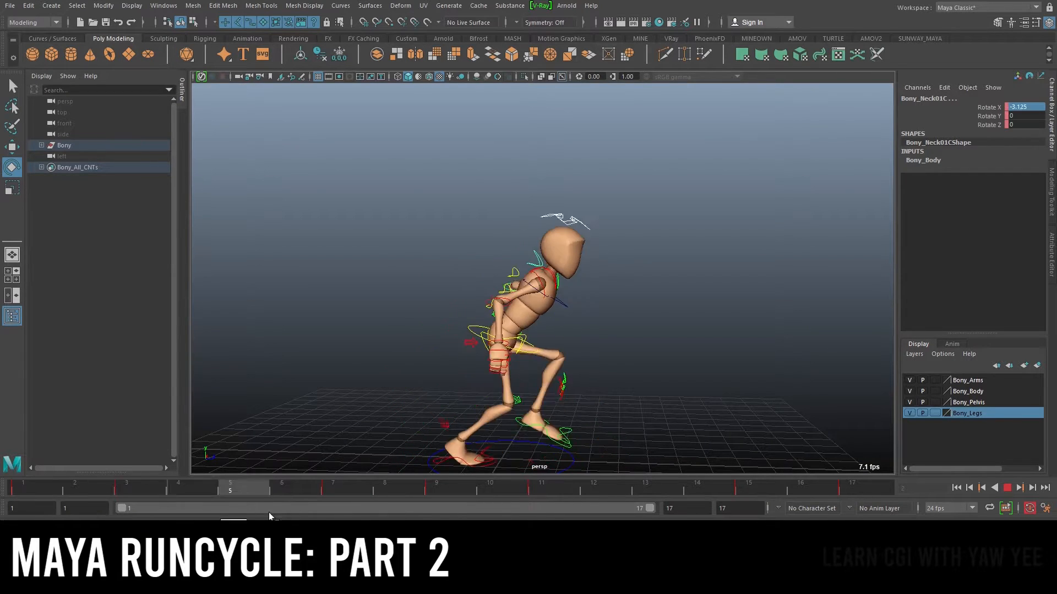
pyautogui.hotkey('alt', 'v')
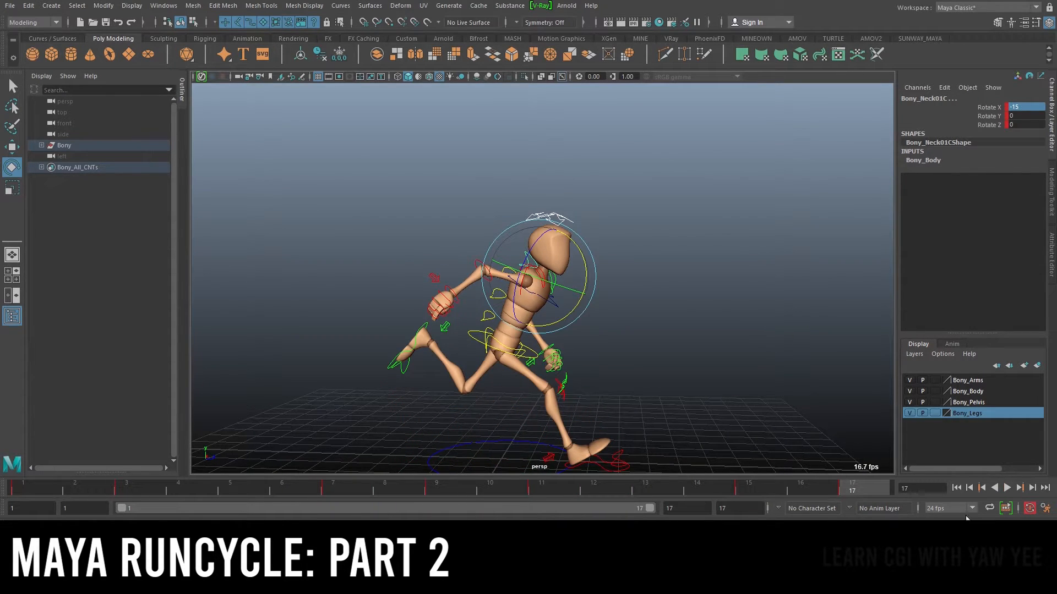
pyautogui.click(1008, 488)
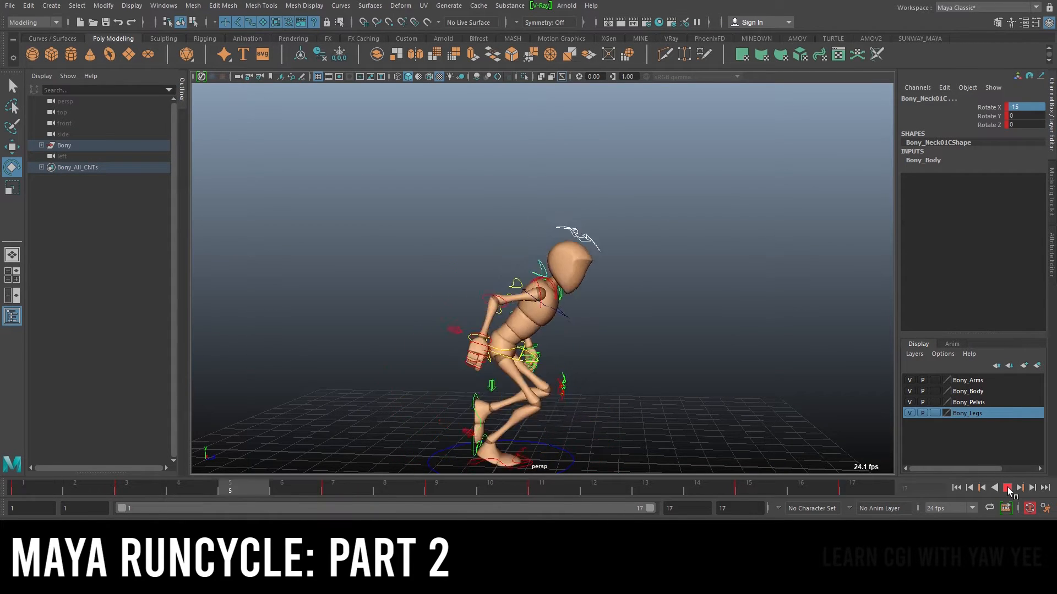
pyautogui.click(1008, 488)
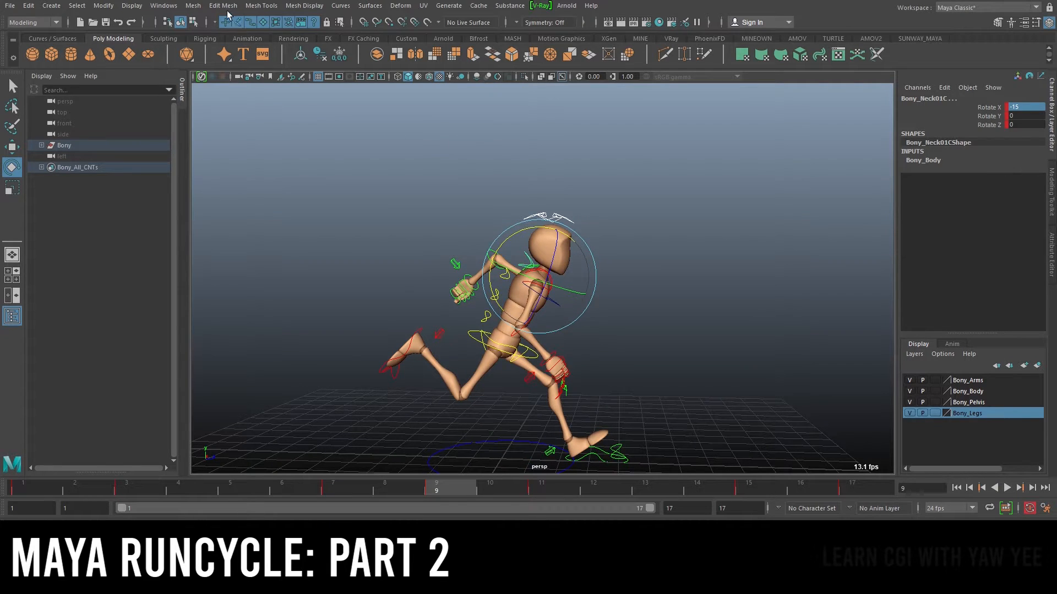
# Open the Graph Editor and select the head and neck controls' Rotate X curves and their peak keys
pyautogui.click(163, 5)
pyautogui.moveTo(269, 66)
pyautogui.click(318, 72)
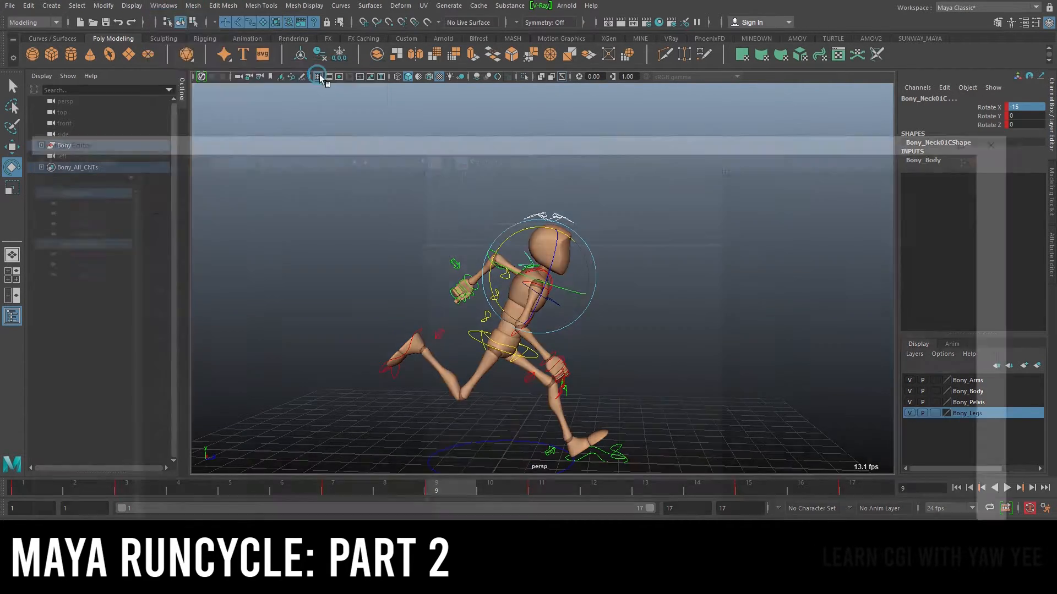
pyautogui.press('f')
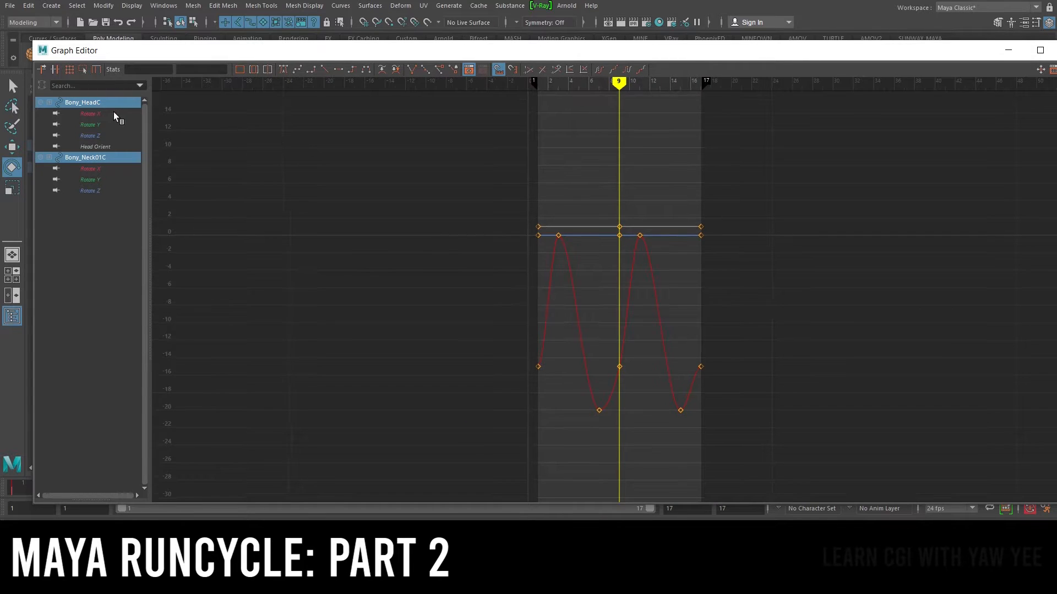
pyautogui.click(91, 114)
pyautogui.keyDown('ctrl'); pyautogui.click(90, 168); pyautogui.keyUp('ctrl')
pyautogui.keyDown('alt'); pyautogui.moveTo(646, 172); pyautogui.dragTo(604, 216, button='right'); pyautogui.keyUp('alt')
pyautogui.moveTo(539, 199); pyautogui.dragTo(661, 231)
pyautogui.keyDown('alt'); pyautogui.moveTo(528, 205); pyautogui.dragTo(547, 207, button='right'); pyautogui.keyUp('alt')
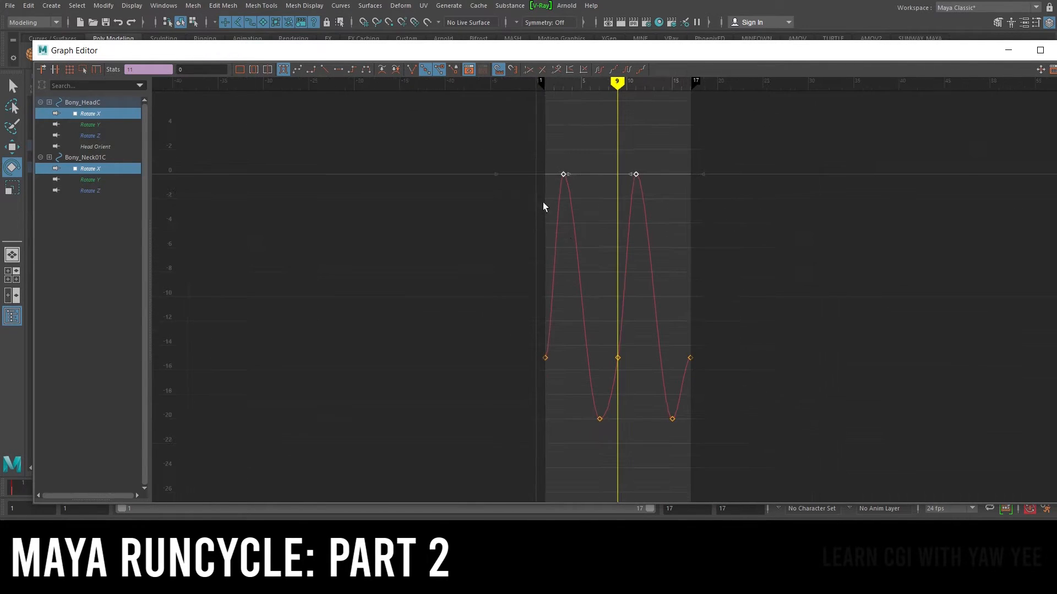
pyautogui.press('w')
pyautogui.keyDown('shift'); pyautogui.moveTo(564, 174); pyautogui.dragTo(566, 204, button='middle'); pyautogui.keyUp('shift')
pyautogui.hotkey('ctrl', 'z')
# Reselect both Rotate X curves and drag the neck's peak keys at frames 3 and 11 downward
pyautogui.click(91, 114)
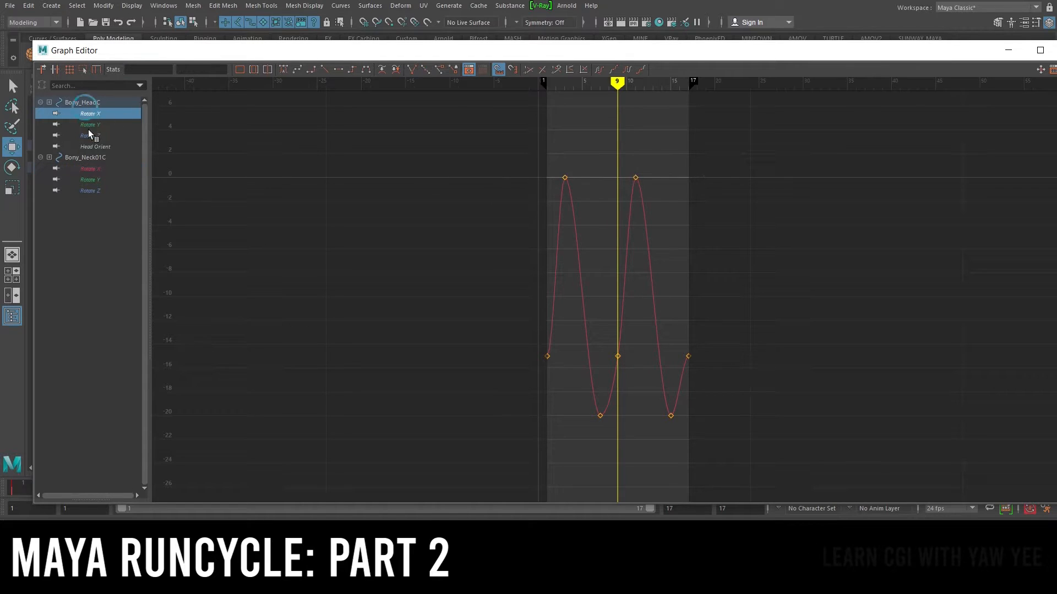
pyautogui.keyDown('ctrl'); pyautogui.click(89, 169); pyautogui.keyUp('ctrl')
pyautogui.moveTo(439, 130); pyautogui.dragTo(821, 236)
pyautogui.scroll(3, 573, 165)
pyautogui.keyDown('alt'); pyautogui.moveTo(580, 165); pyautogui.dragTo(561, 198, button='middle'); pyautogui.keyUp('alt')
pyautogui.scroll(-5, 562, 199)
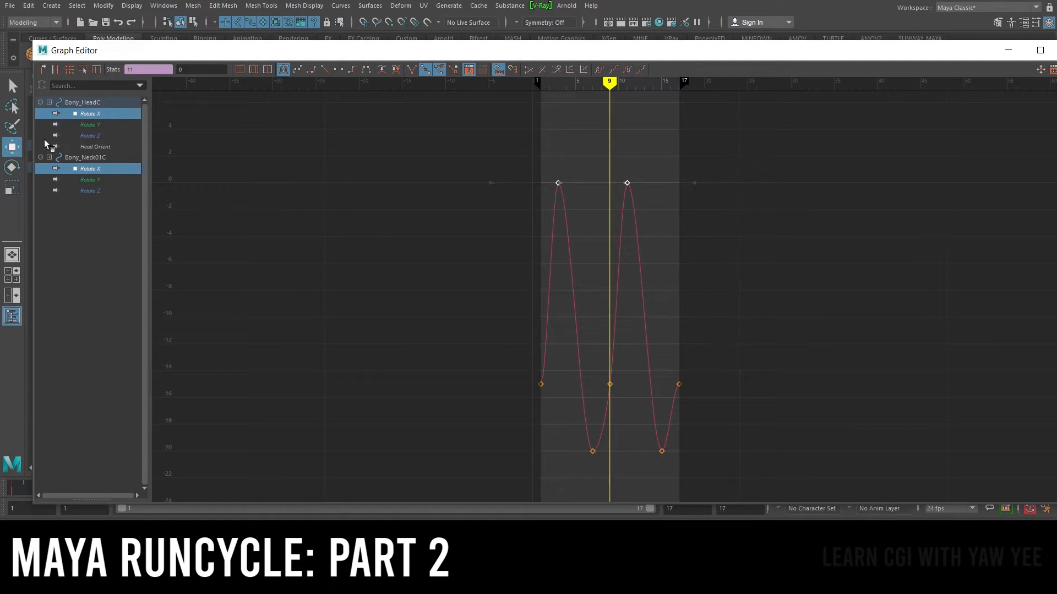
pyautogui.keyDown('shift'); pyautogui.moveTo(559, 177); pyautogui.dragTo(555, 301, button='middle'); pyautogui.keyUp('shift')
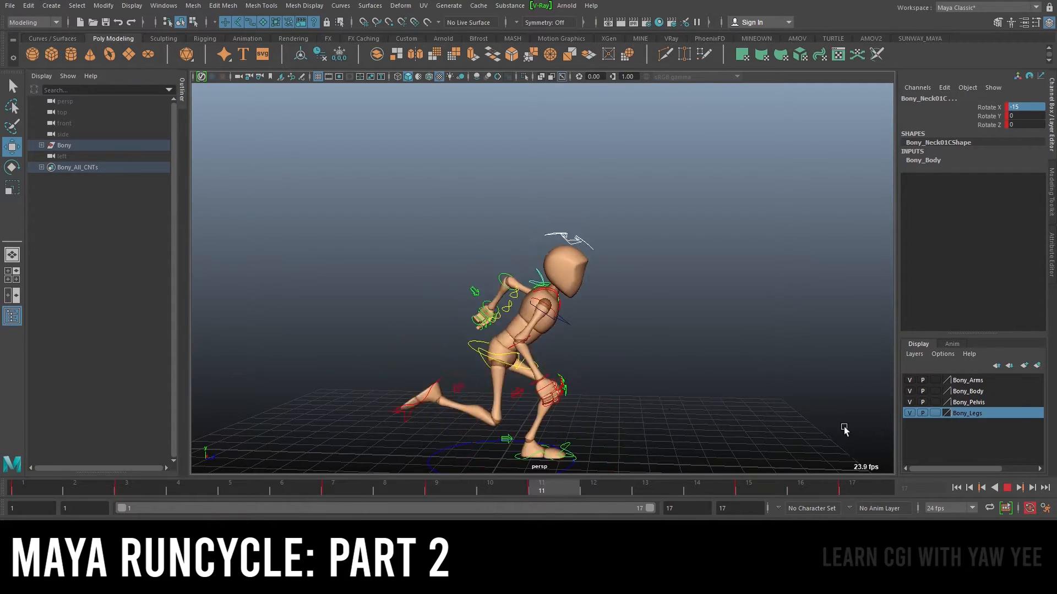
# Play back the run cycle, select the root control and scrub from frame 1 to frame 7 to review
pyautogui.click(1007, 488)
pyautogui.keyDown('alt'); pyautogui.moveTo(672, 306); pyautogui.dragTo(523, 290); pyautogui.keyUp('alt')
pyautogui.click(531, 282)
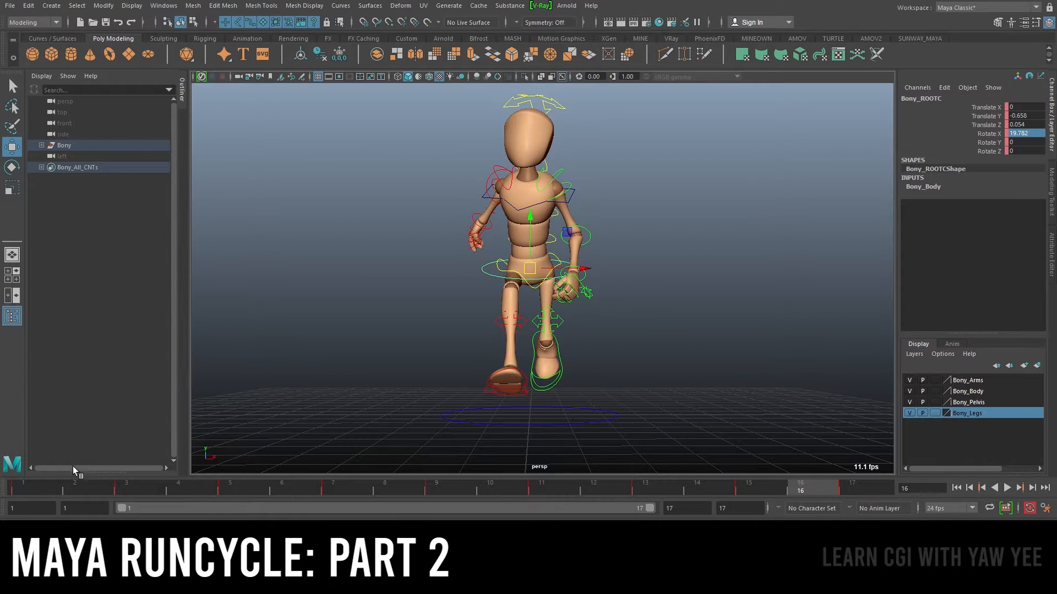
pyautogui.click(32, 484)
pyautogui.moveTo(51, 487); pyautogui.dragTo(334, 491)
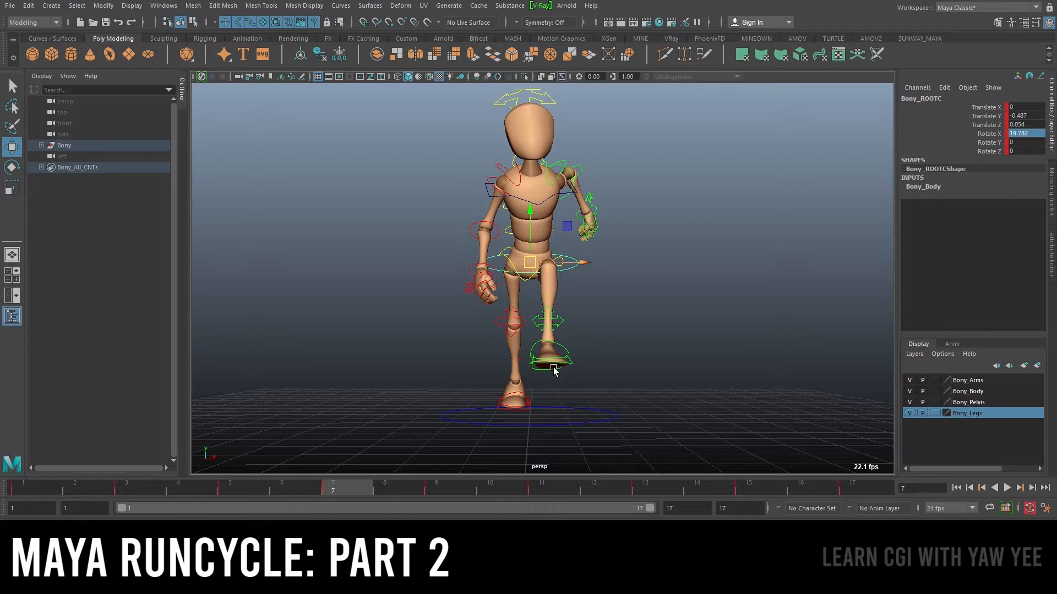
# Try moving the root control sideways at frame 7, then undo the move
pyautogui.moveTo(575, 264)
pyautogui.mouseDown()
pyautogui.moveTo(587, 267)
pyautogui.moveTo(545, 265)
pyautogui.moveTo(610, 266)
pyautogui.moveTo(573, 271)
pyautogui.mouseUp()
pyautogui.keyDown('alt'); pyautogui.moveTo(573, 275); pyautogui.dragTo(592, 257); pyautogui.keyUp('alt')
pyautogui.hotkey('ctrl', 'z')
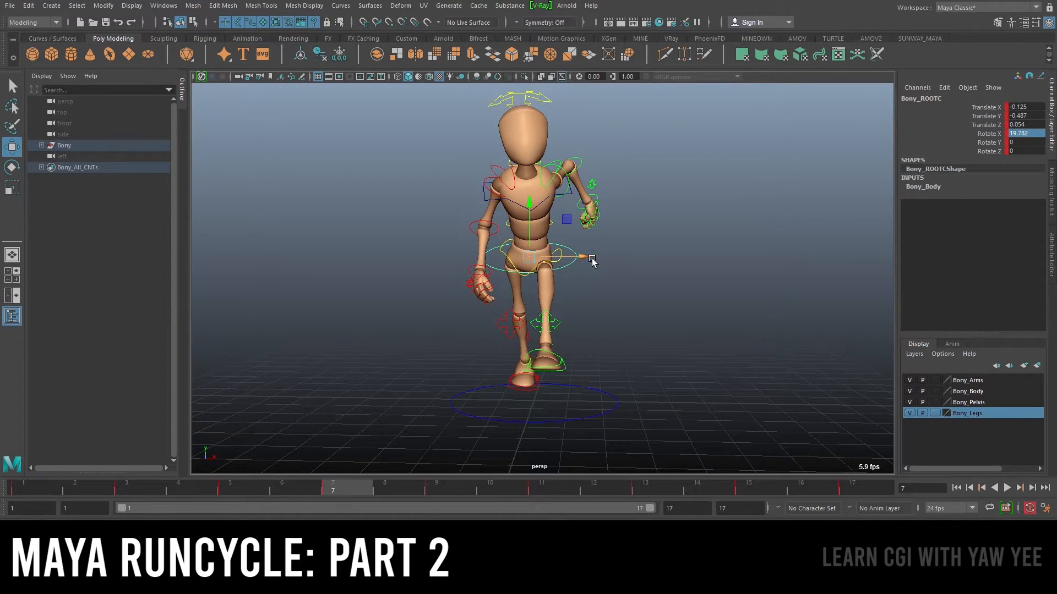
# Select the root control's Translate X channel and change the timeline's playback speed setting
pyautogui.scroll(-2, 592, 261)
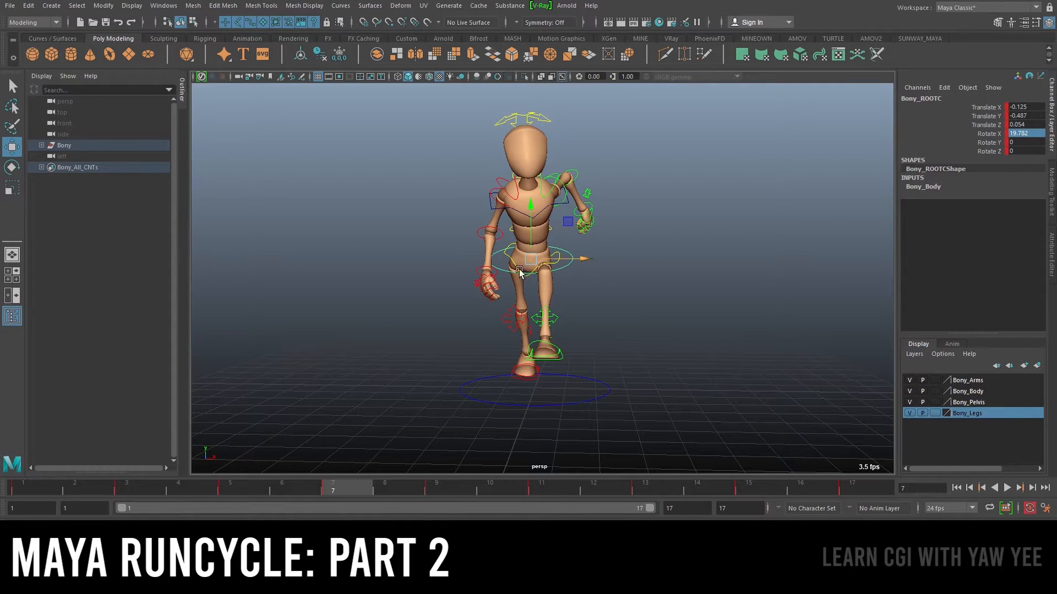
pyautogui.scroll(3, 554, 266)
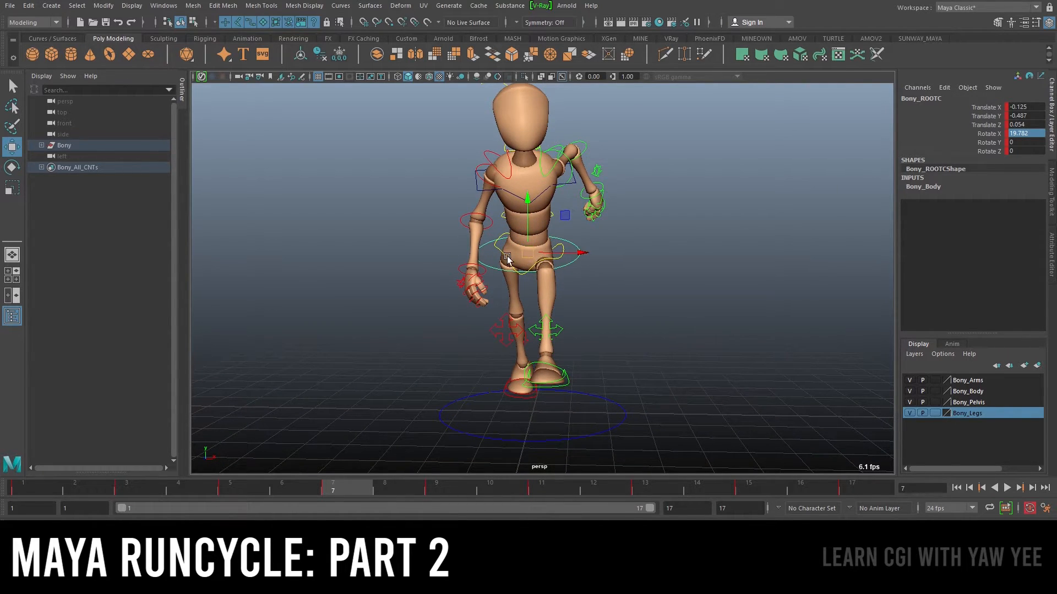
pyautogui.click(986, 108)
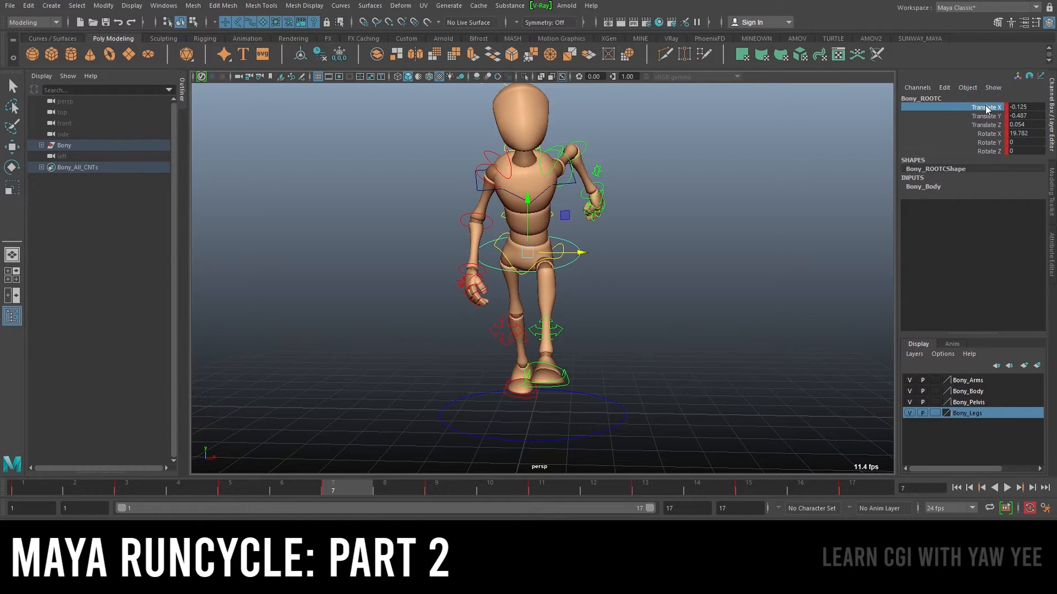
pyautogui.rightClick(986, 109)
pyautogui.press('Escape')
pyautogui.rightClick(420, 487)
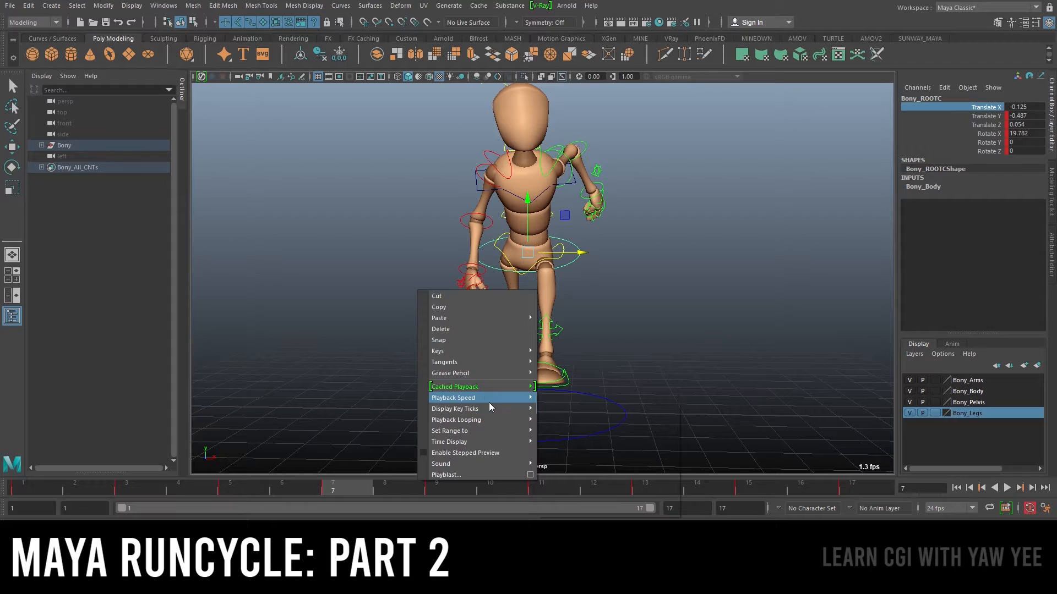
pyautogui.moveTo(491, 408)
pyautogui.click(571, 433)
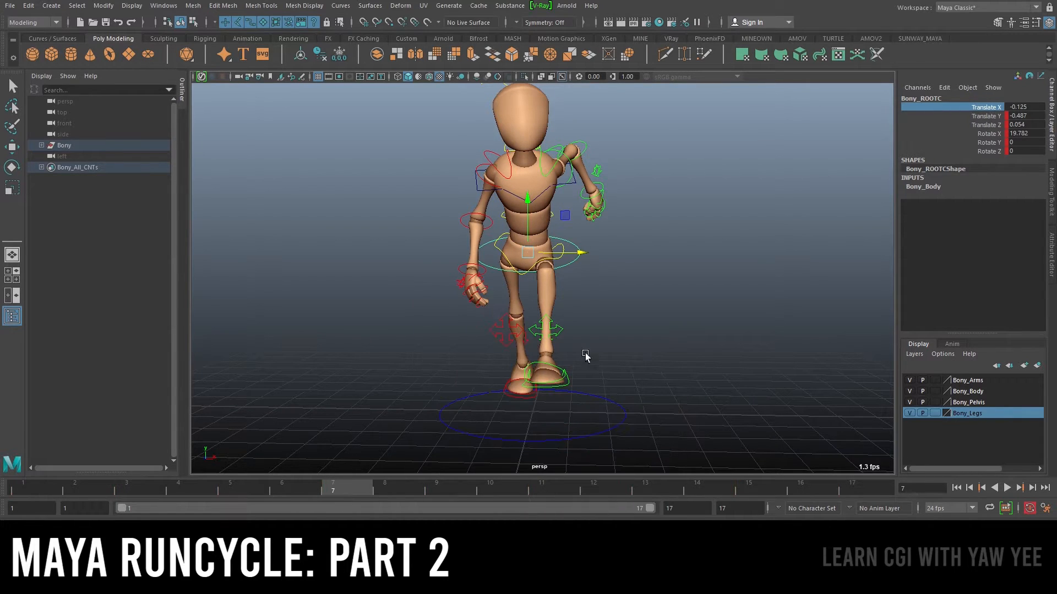
# Go to frame 1 and set the root control's Translate X to 0
pyautogui.click(24, 486)
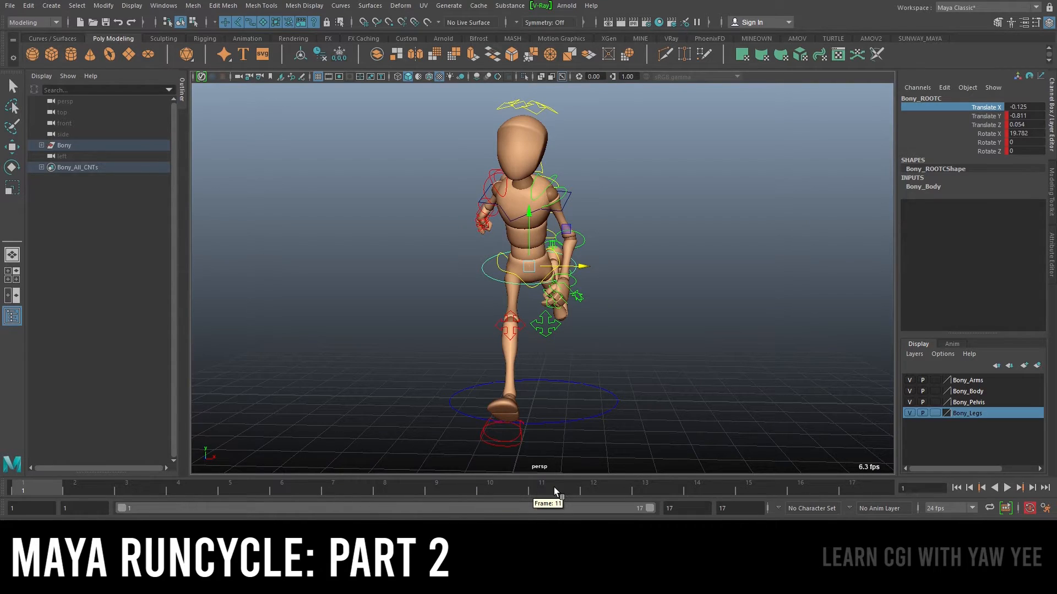
pyautogui.press('q')
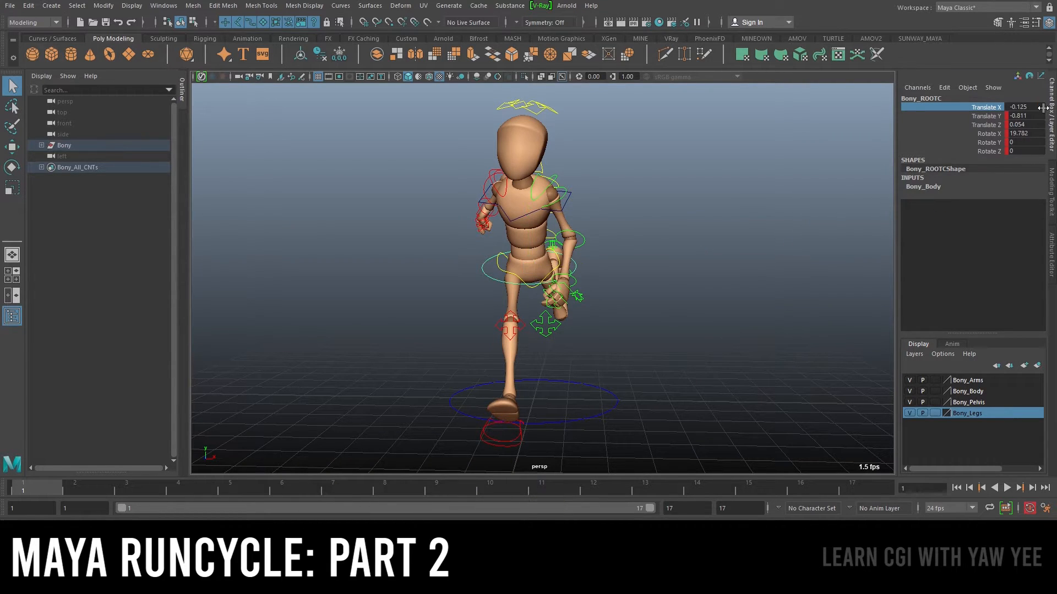
pyautogui.click(1040, 107)
pyautogui.click(1043, 106)
pyautogui.write('0')
pyautogui.press('Return')
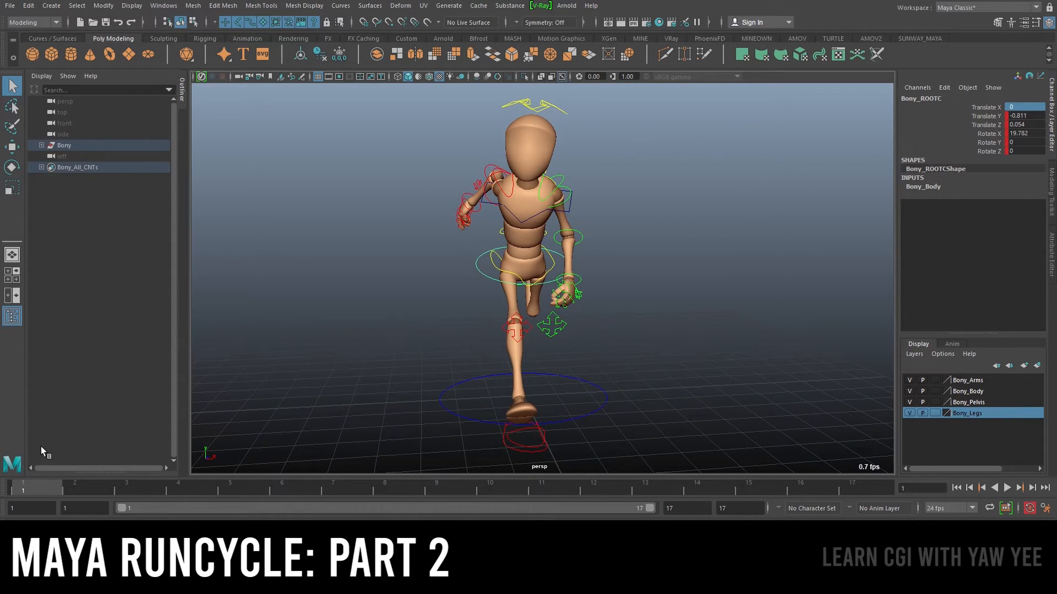
# Go to frame 7 and set the root control's Translate X to -0.3
pyautogui.moveTo(70, 491); pyautogui.dragTo(333, 492)
pyautogui.keyDown('alt'); pyautogui.moveTo(576, 301); pyautogui.dragTo(518, 270); pyautogui.keyUp('alt')
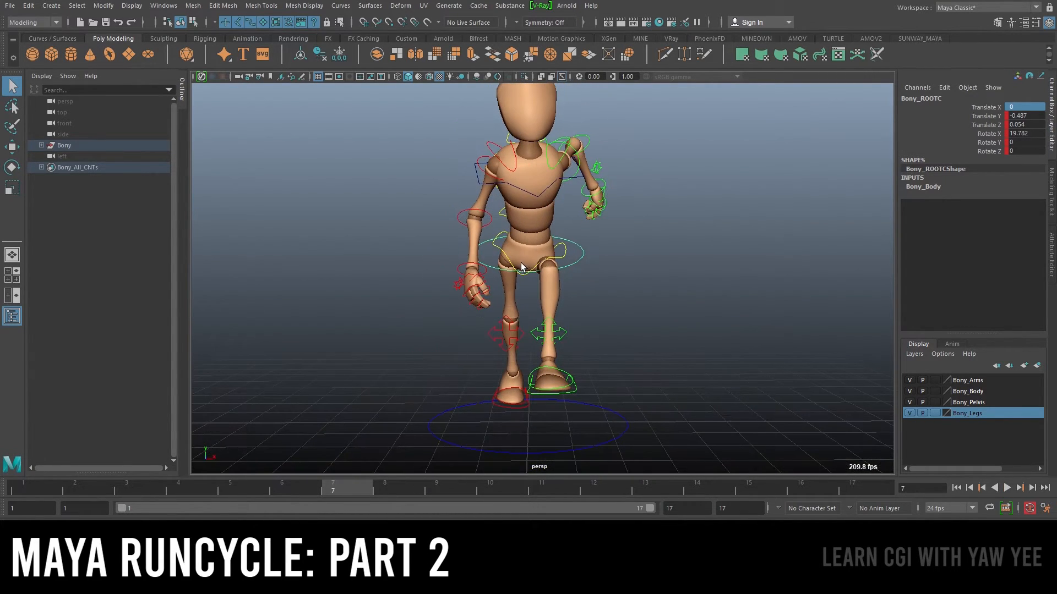
pyautogui.keyDown('alt'); pyautogui.moveTo(518, 270); pyautogui.dragTo(568, 279, button='right'); pyautogui.keyUp('alt')
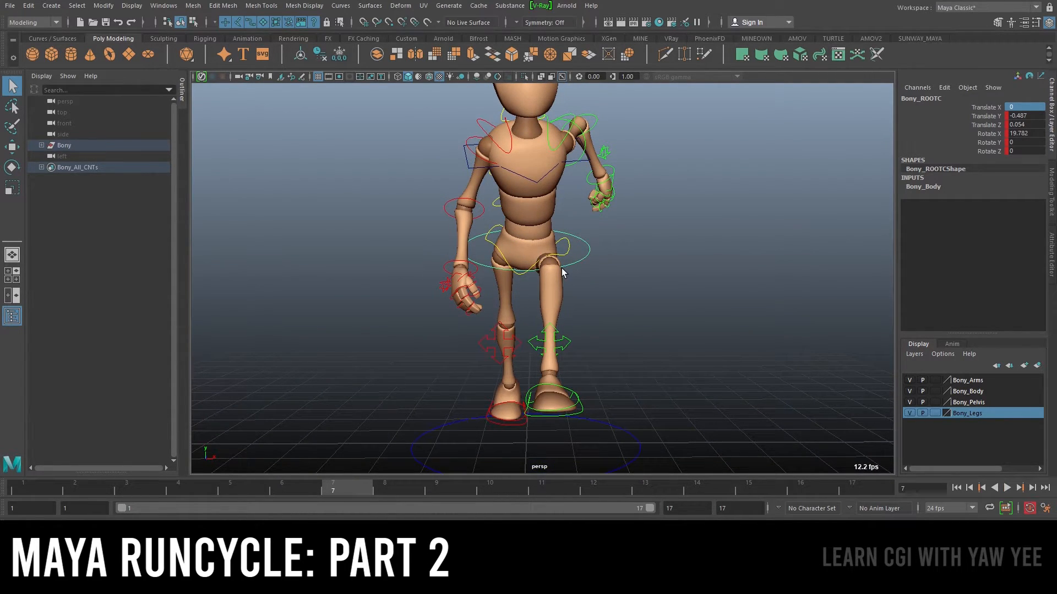
pyautogui.press('w')
pyautogui.moveTo(579, 248); pyautogui.dragTo(587, 249)
pyautogui.hotkey('ctrl', 'z')
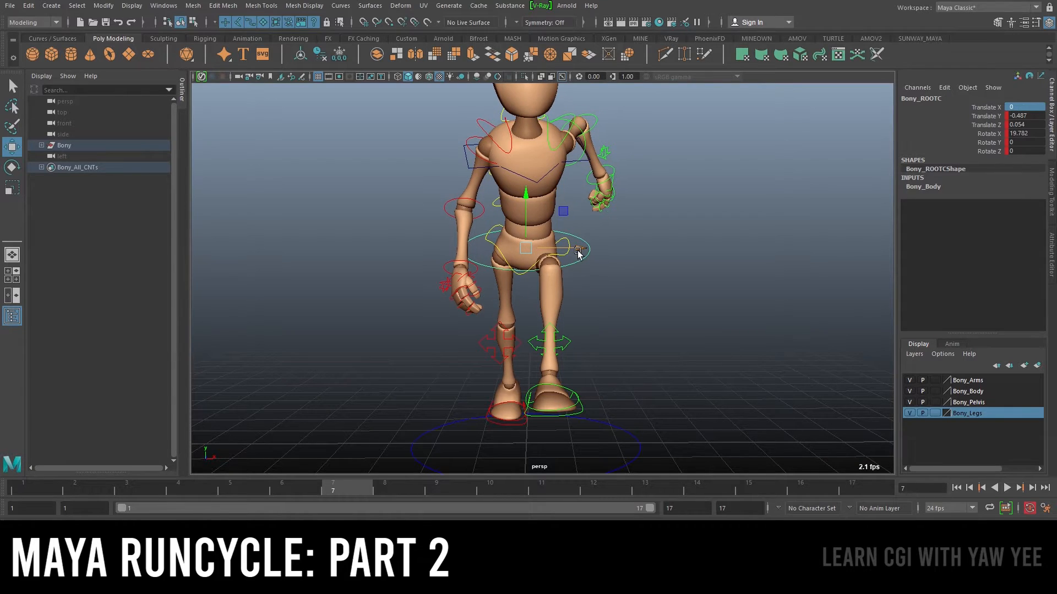
pyautogui.moveTo(571, 250)
pyautogui.mouseDown()
pyautogui.moveTo(556, 251)
pyautogui.moveTo(566, 251)
pyautogui.mouseUp()
pyautogui.doubleClick(1030, 107)
pyautogui.write('-')
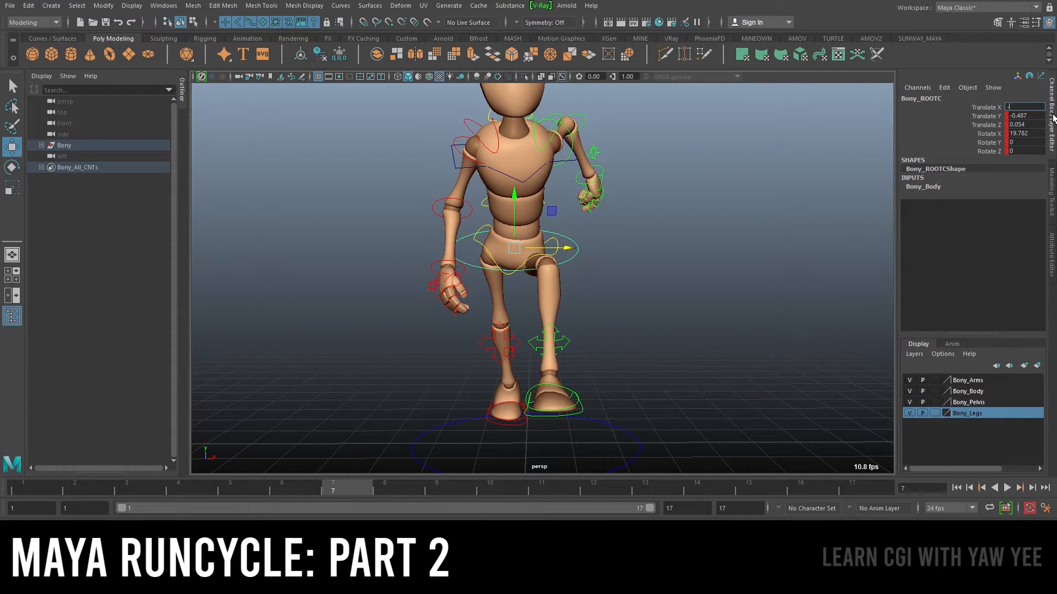
pyautogui.write('0.3')
pyautogui.press('Return')
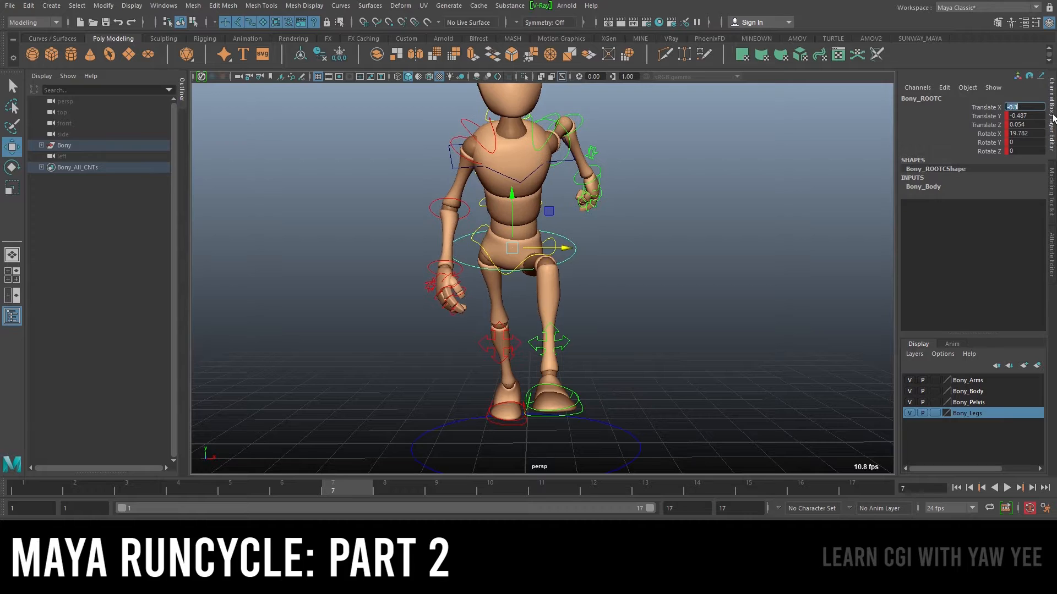
# Key the root control's Translate X at frame 7 and play back the run cycle
pyautogui.keyDown('alt'); pyautogui.moveTo(879, 192); pyautogui.dragTo(748, 253); pyautogui.keyUp('alt')
pyautogui.keyDown('alt'); pyautogui.moveTo(748, 251); pyautogui.dragTo(629, 265, button='right'); pyautogui.keyUp('alt')
pyautogui.keyDown('alt'); pyautogui.moveTo(629, 266); pyautogui.dragTo(579, 254); pyautogui.keyUp('alt')
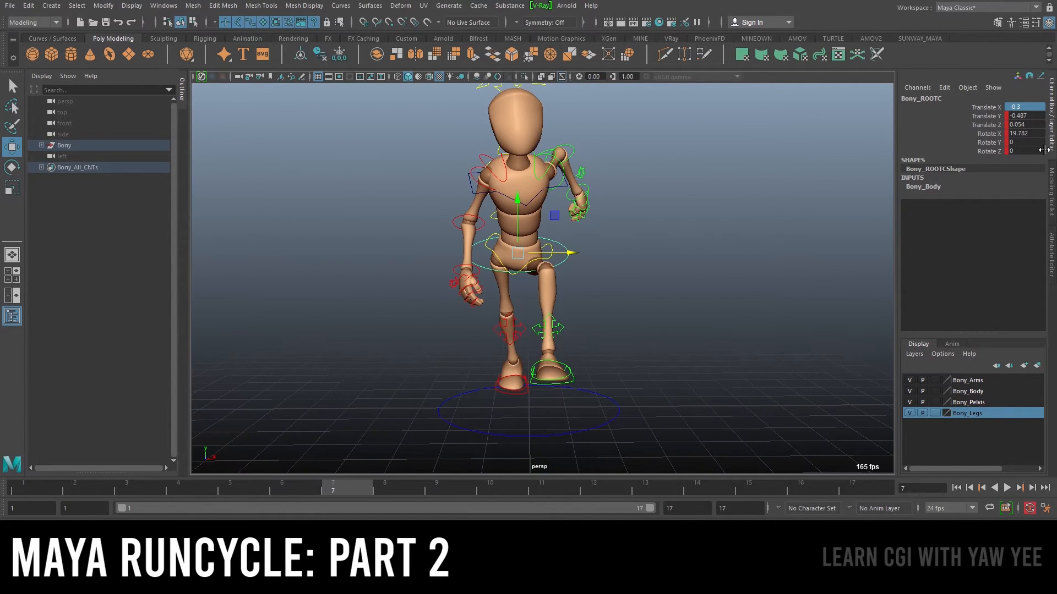
pyautogui.click(985, 106)
pyautogui.rightClick(985, 104)
pyautogui.click(971, 130)
pyautogui.hotkey('alt', 'v')
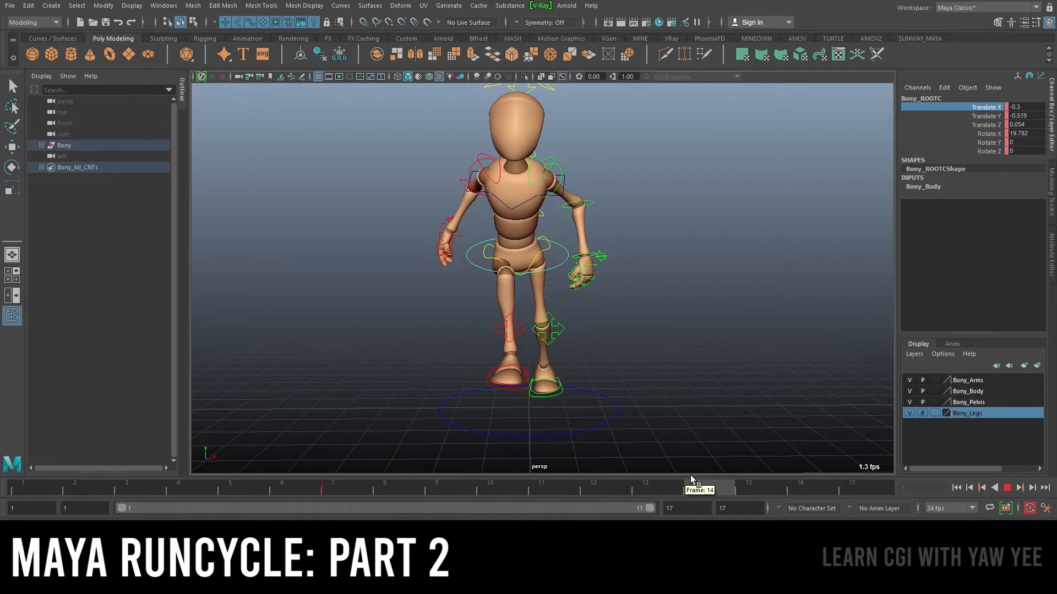
# Go to frame 15 and set the root control's Translate X to 0.3
pyautogui.moveTo(738, 476); pyautogui.dragTo(739, 477)
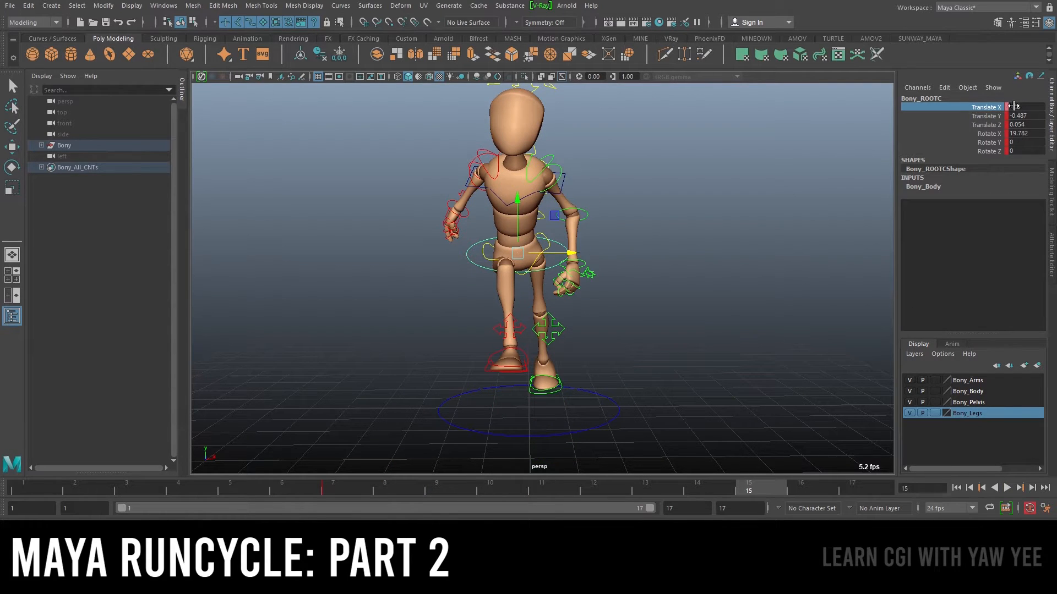
pyautogui.rightClick(990, 107)
pyautogui.click(336, 491)
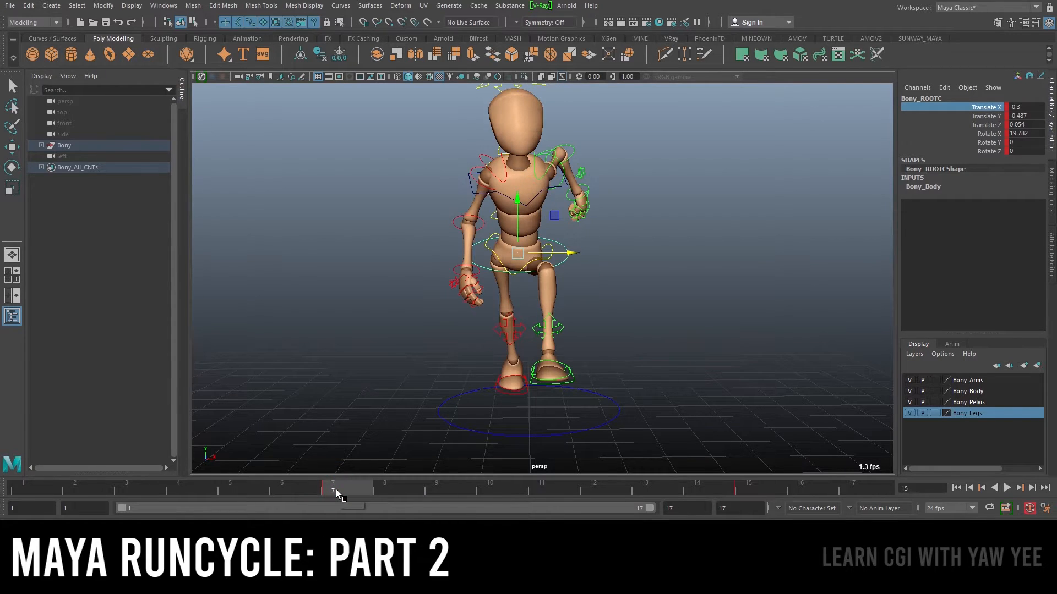
pyautogui.moveTo(357, 491); pyautogui.dragTo(745, 487)
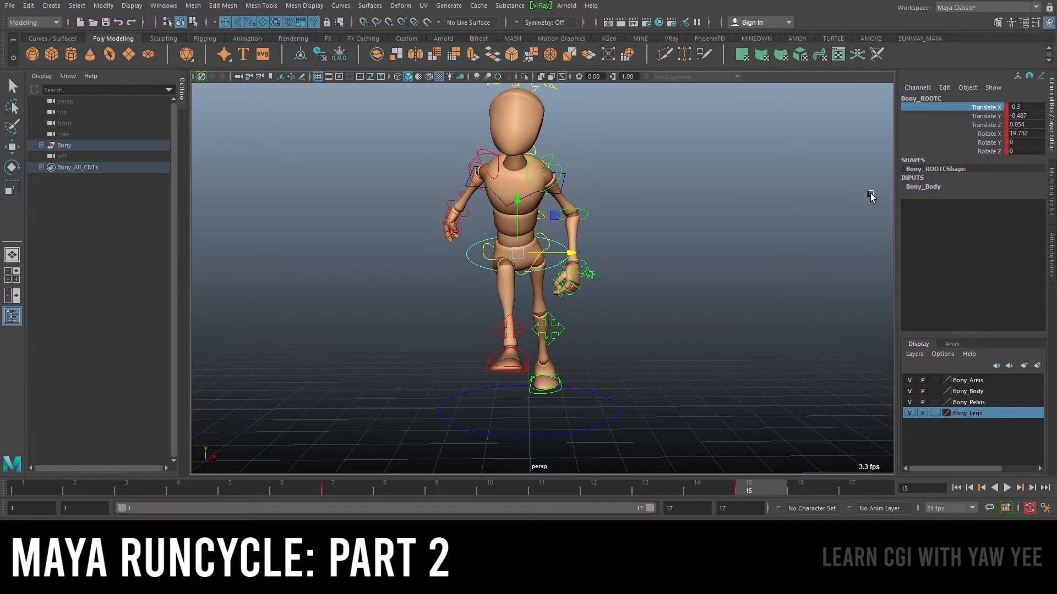
pyautogui.doubleClick(1026, 106)
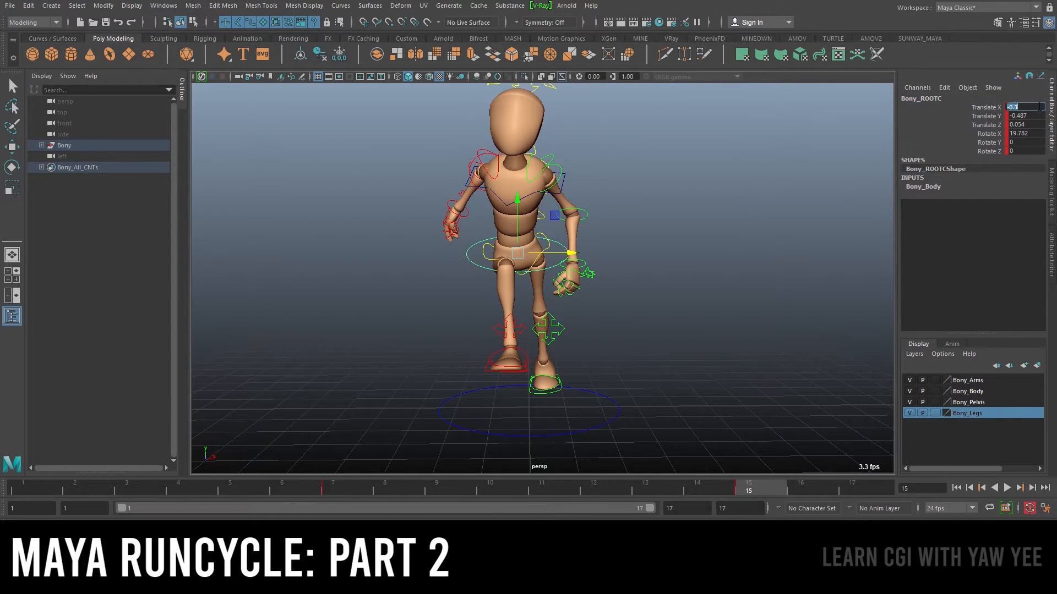
pyautogui.write('0.3')
pyautogui.press('Return')
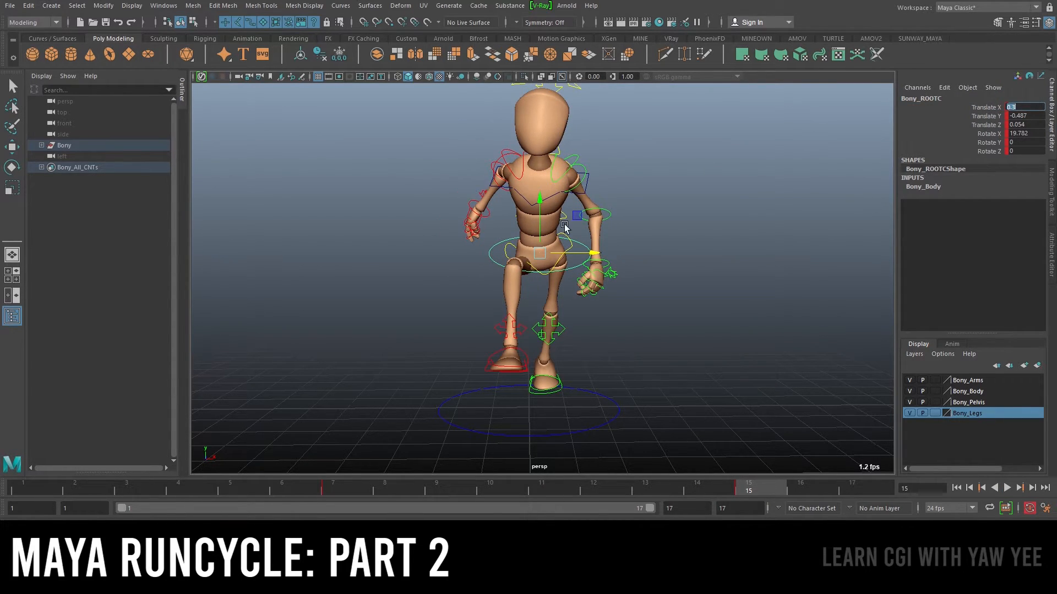
# Play back the run cycle to review the root control's sideways shift
pyautogui.hotkey('alt', 'v')
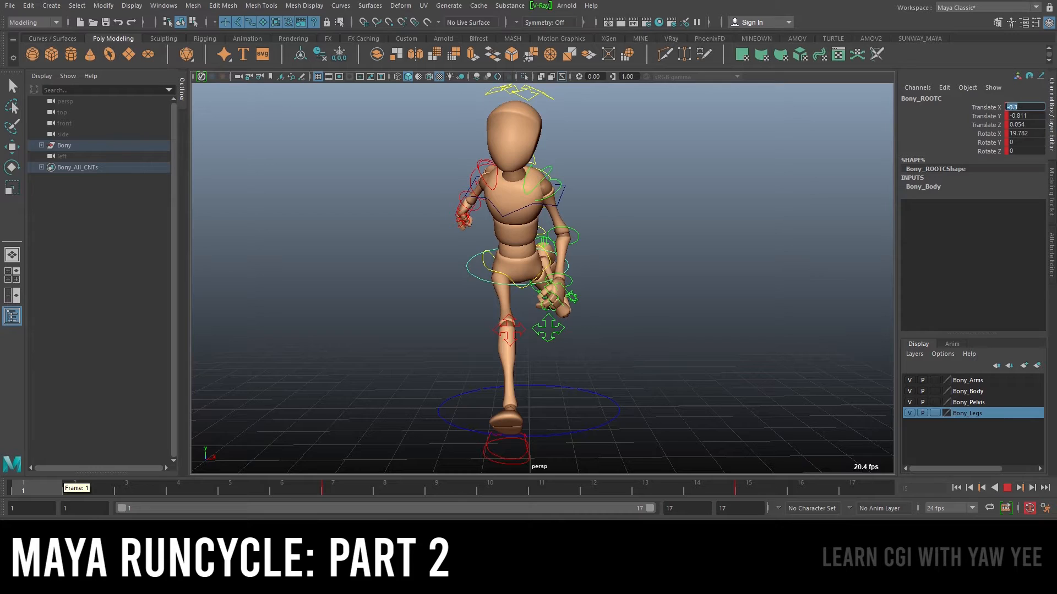
pyautogui.hotkey('alt', 'v')
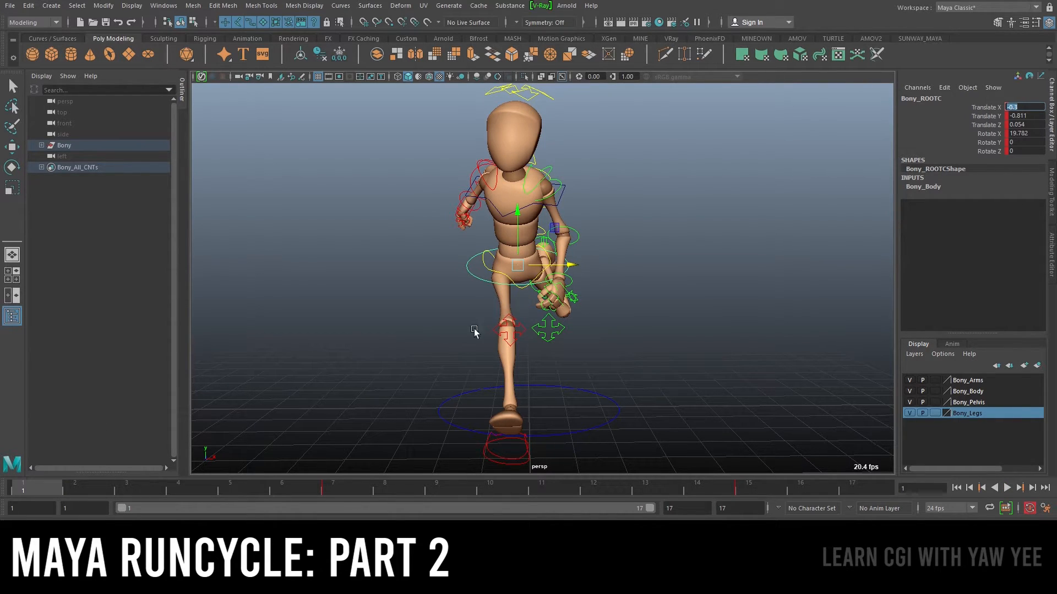
pyautogui.hotkey('alt', 'v')
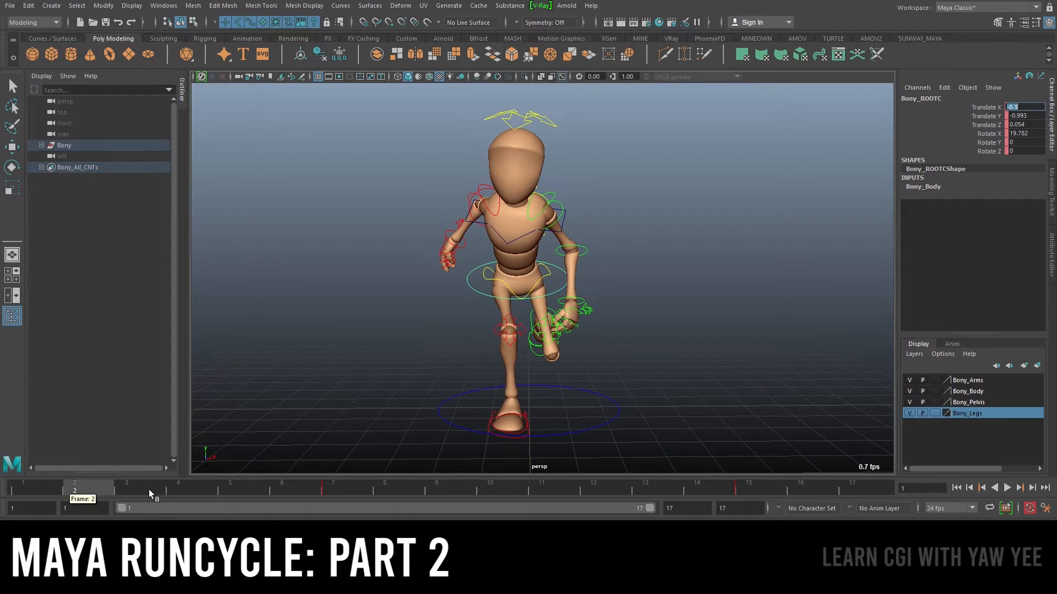
pyautogui.hotkey('alt', 'v')
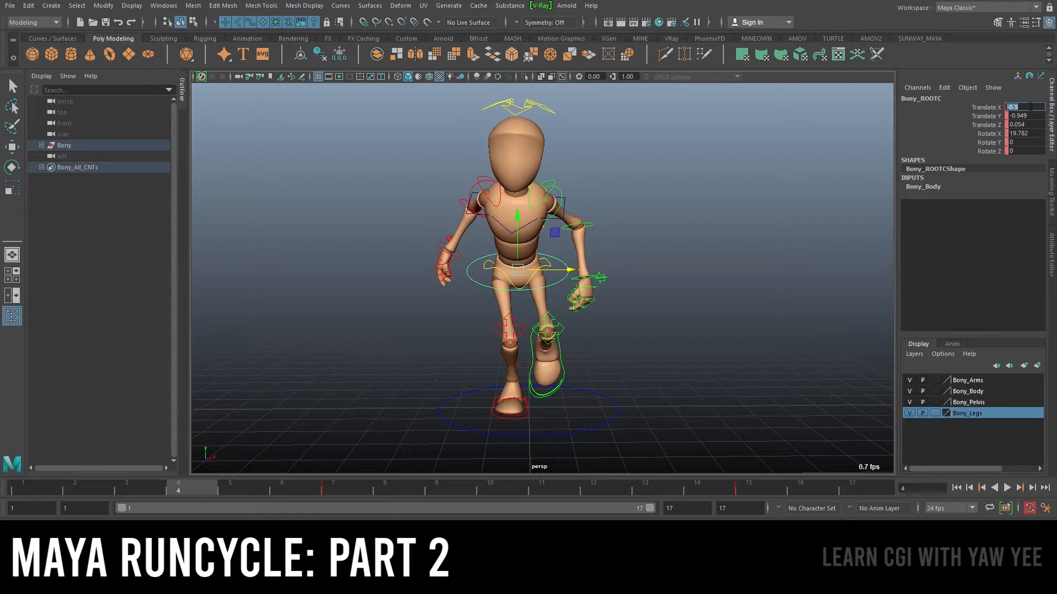
# Set the root control's Translate X to 0 at frame 4, then key it at frame 11
pyautogui.write('0')
pyautogui.press('Return')
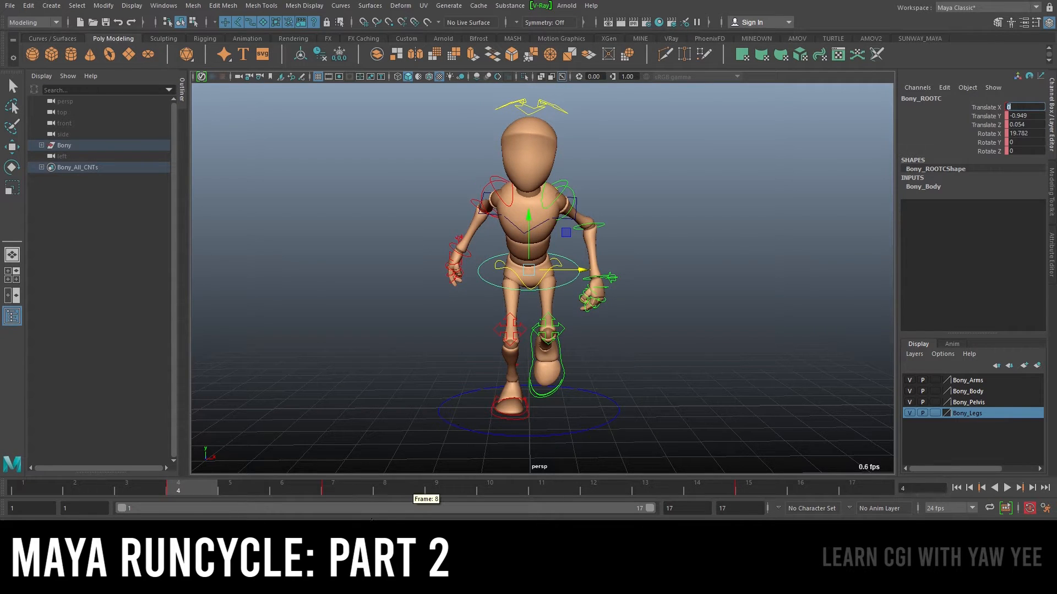
pyautogui.hotkey('alt', 'v')
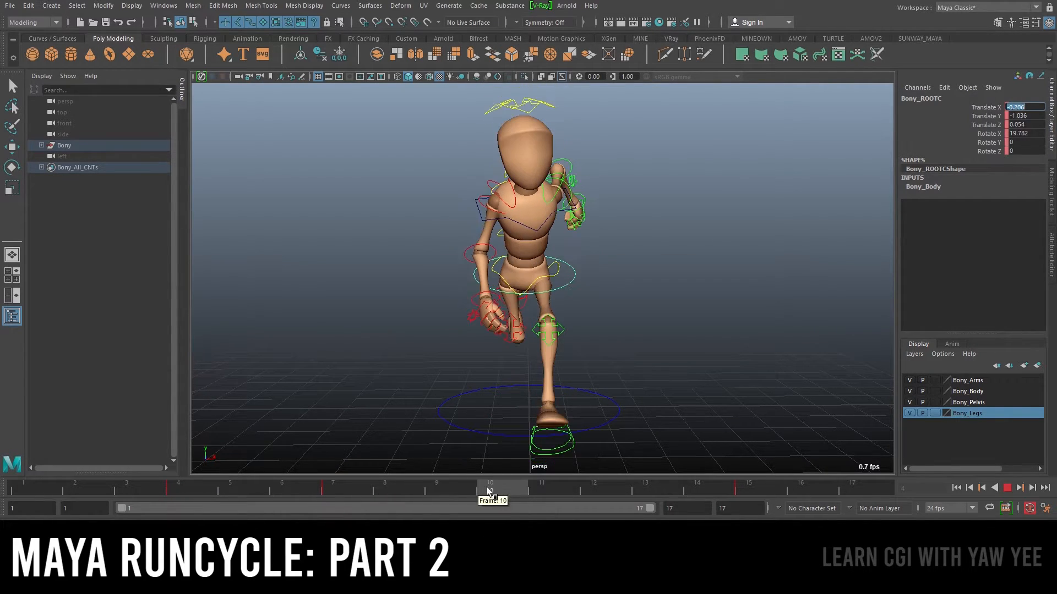
pyautogui.moveTo(511, 488); pyautogui.dragTo(547, 490)
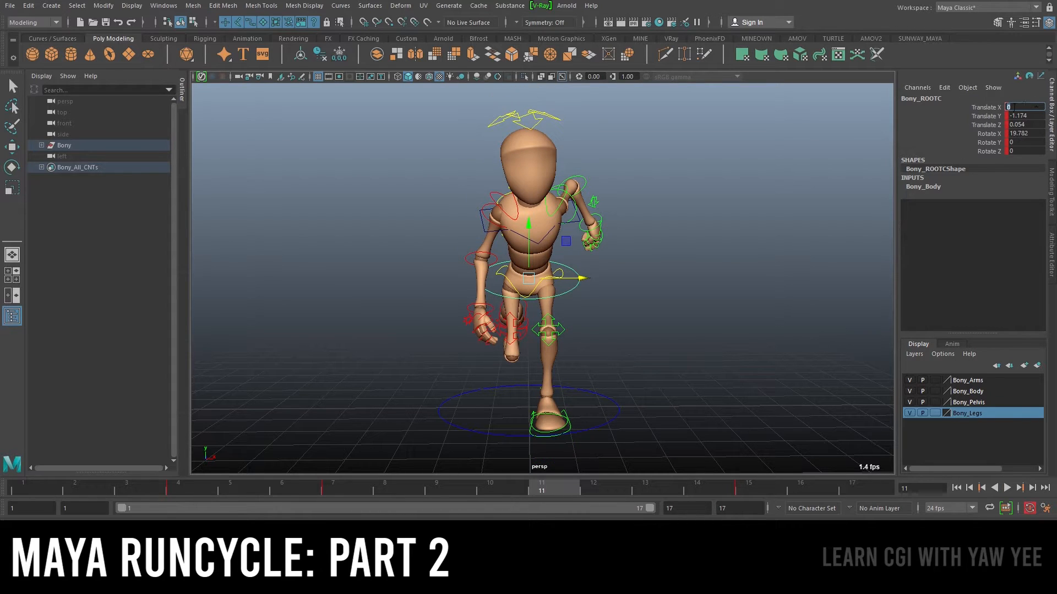
pyautogui.click(996, 107)
pyautogui.rightClick(994, 106)
pyautogui.click(955, 127)
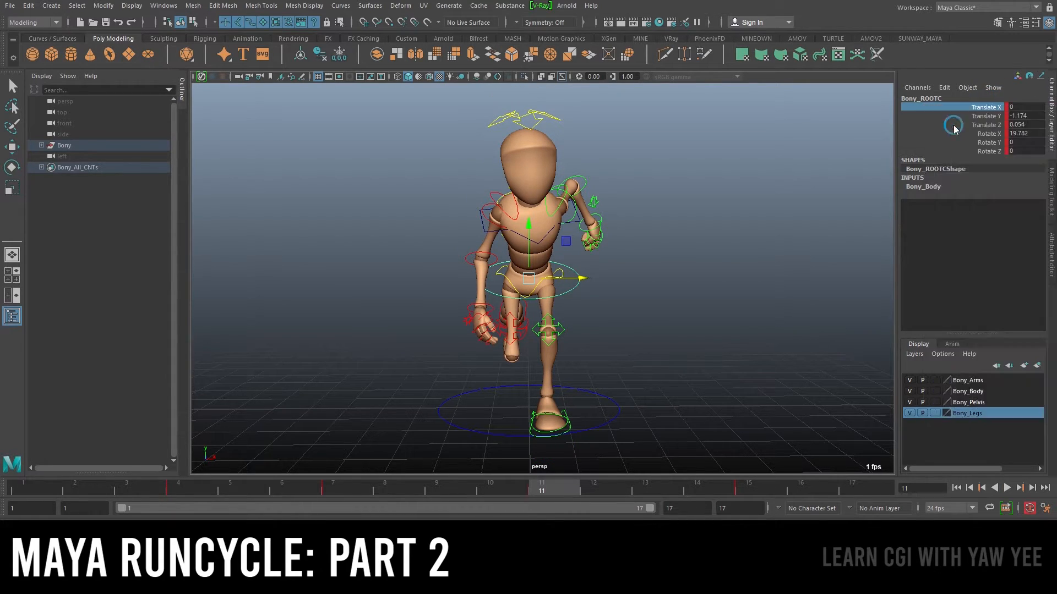
# Play back the run cycle and key the root control's Translate X at frame 1
pyautogui.hotkey('alt', 'v')
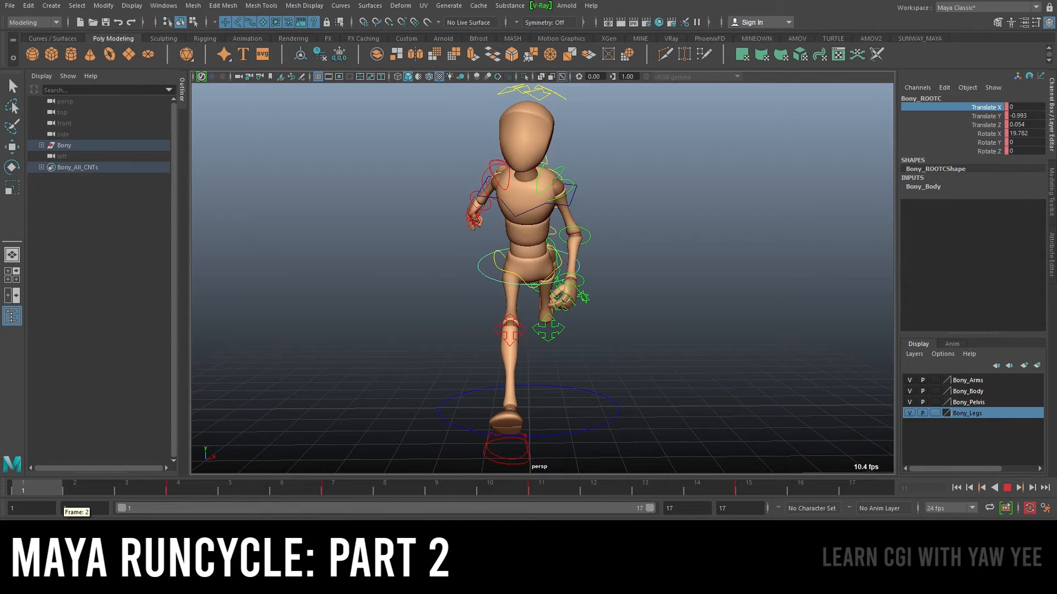
pyautogui.hotkey('alt', 'v')
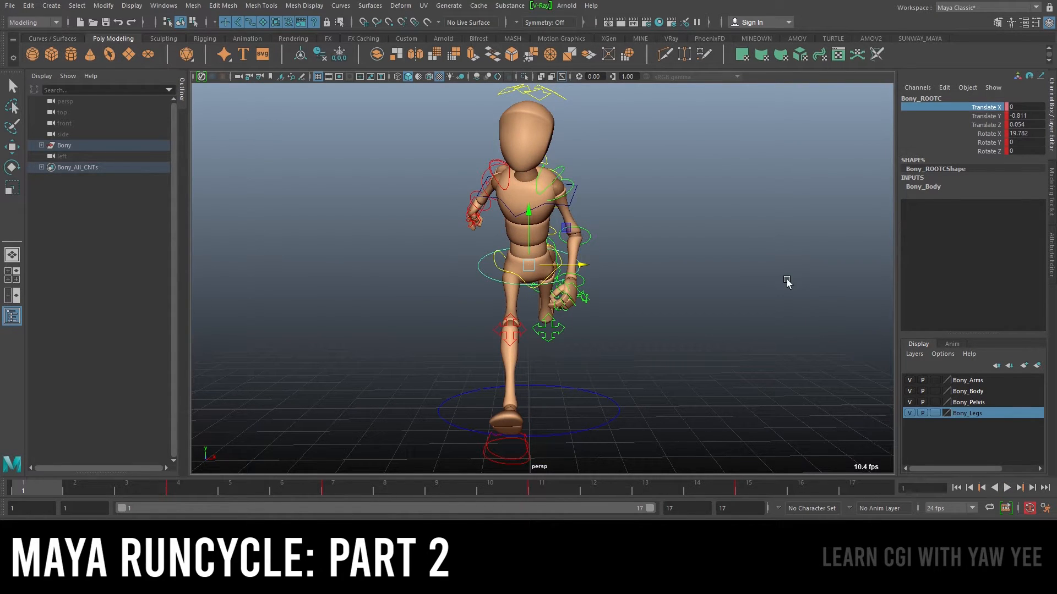
pyautogui.rightClick(986, 107)
pyautogui.click(968, 131)
# Go to frame 17, key the root control's Translate X and set it to 0
pyautogui.moveTo(758, 484); pyautogui.dragTo(865, 484)
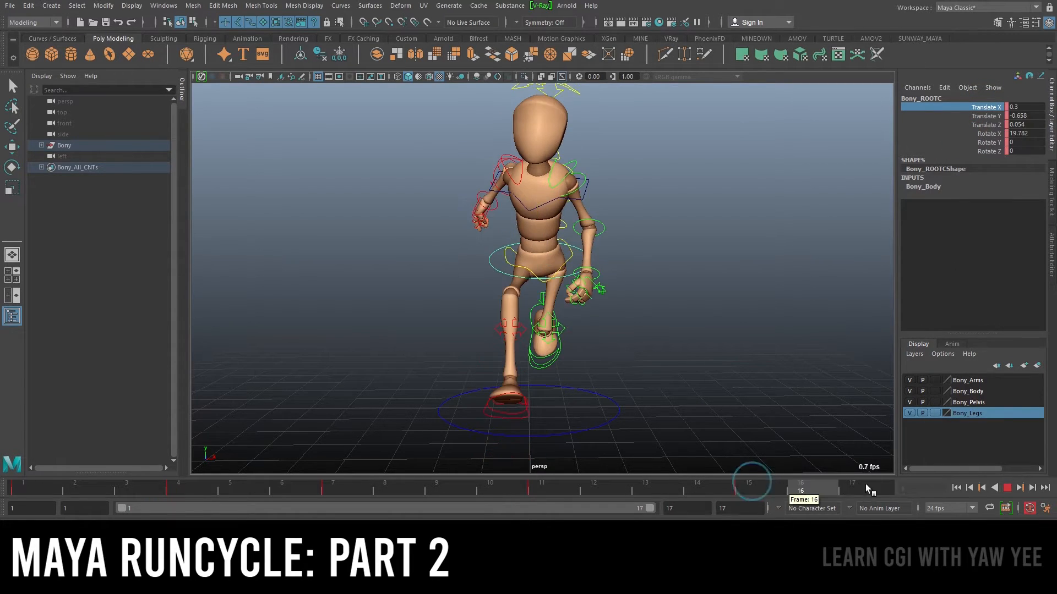
pyautogui.rightClick(993, 108)
pyautogui.click(986, 127)
pyautogui.click(1024, 107)
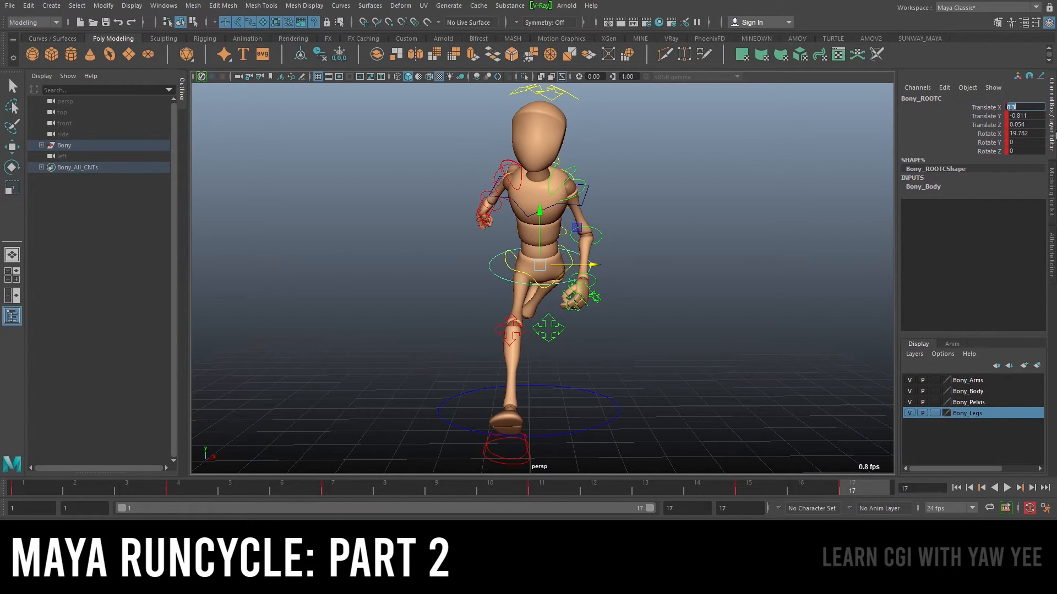
pyautogui.write('0')
pyautogui.press('Return')
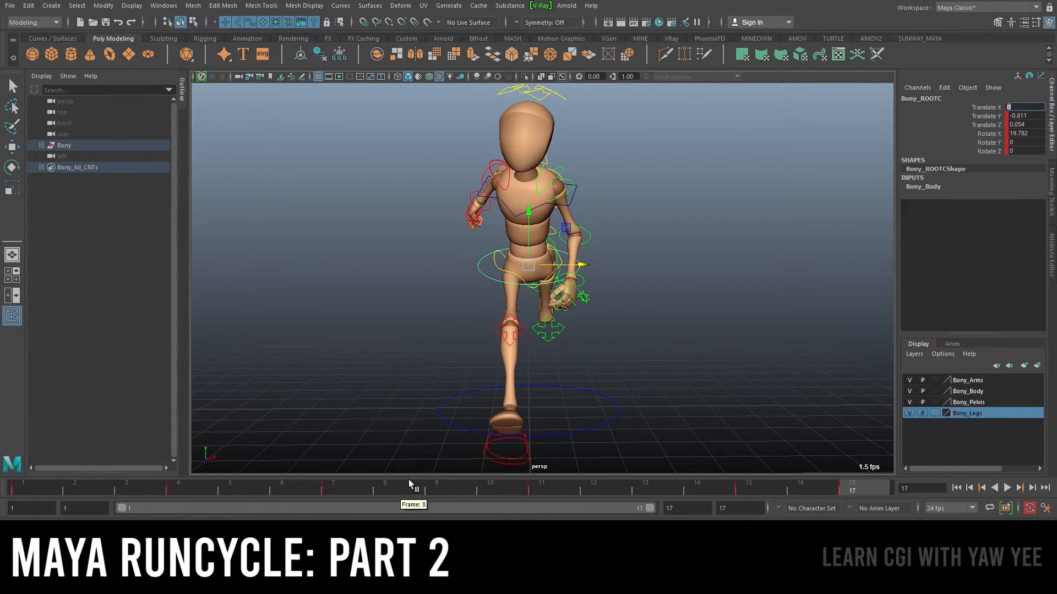
# Set the root control's Translate X to 0 at frame 9, then play back the run cycle
pyautogui.click(437, 484)
pyautogui.rightClick(438, 483)
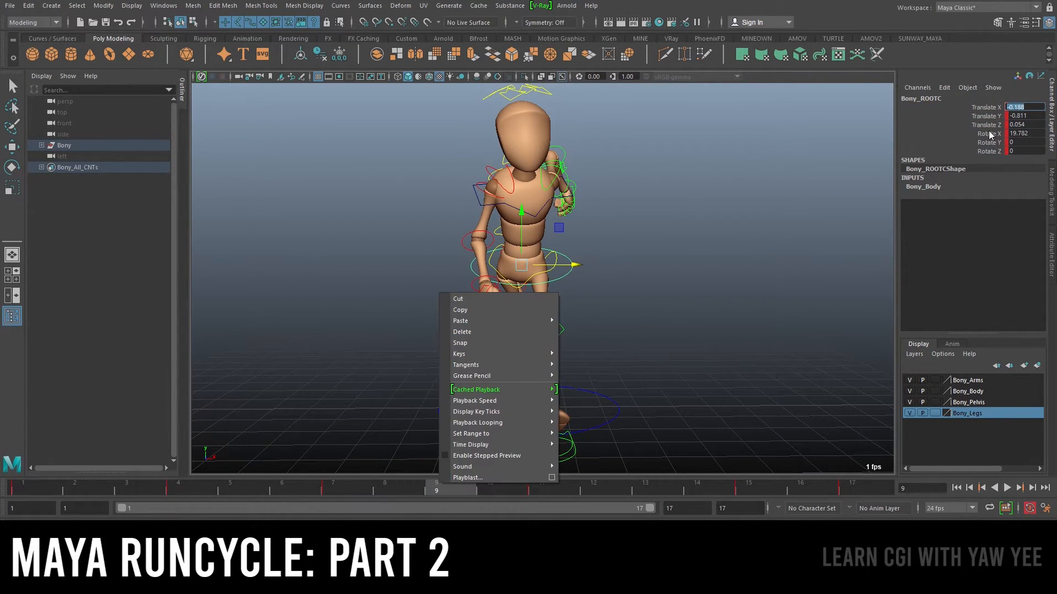
pyautogui.rightClick(987, 107)
pyautogui.click(967, 121)
pyautogui.write('0')
pyautogui.press('Return')
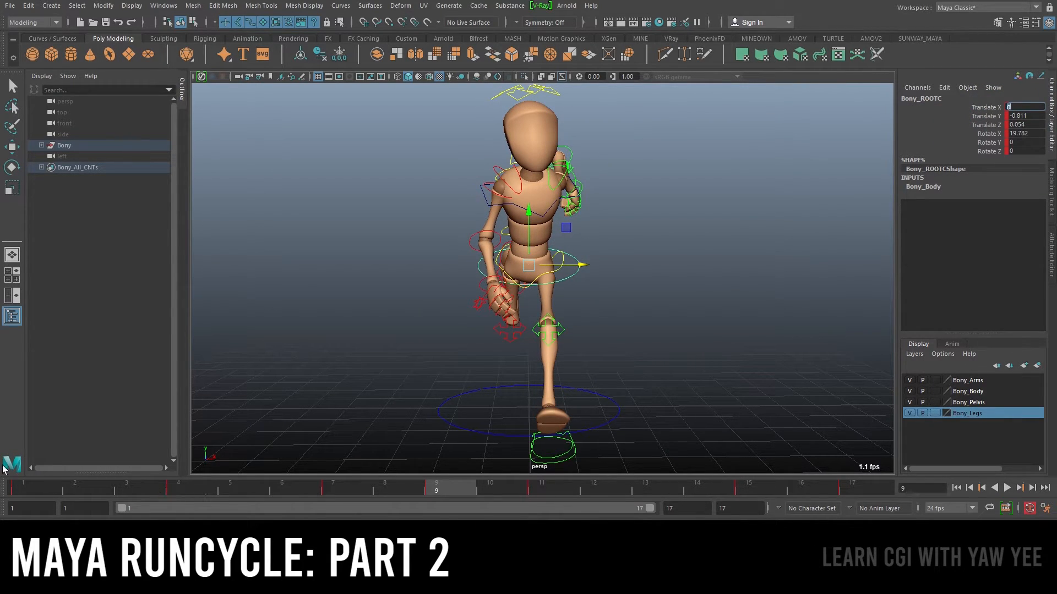
pyautogui.hotkey('alt', 'v')
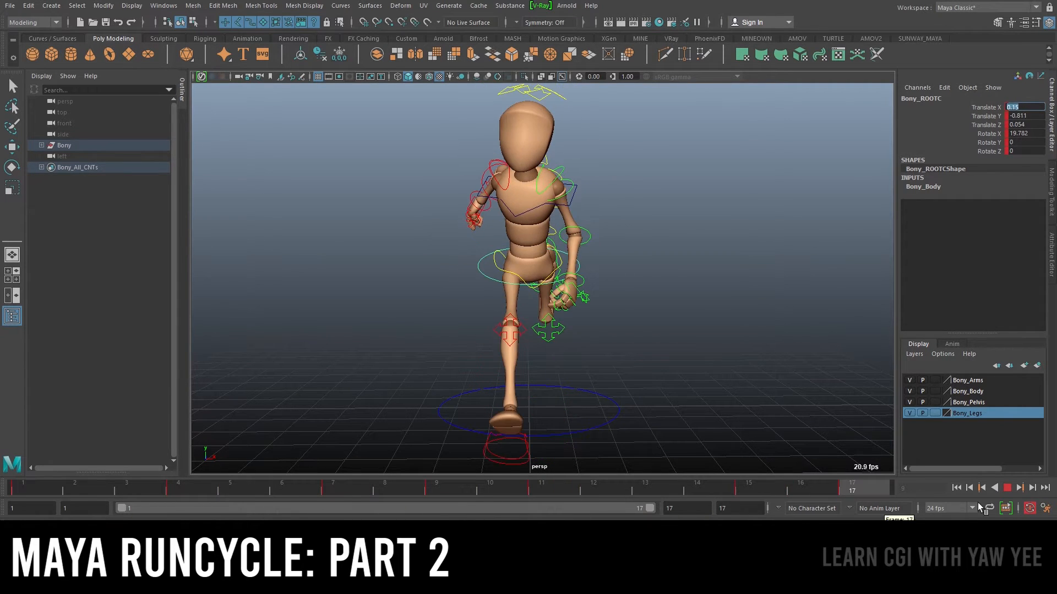
pyautogui.hotkey('alt', 'v')
# Open the Graph Editor and reshape the root's Translate X curve by lowering the frame 9 key and raising the frame 11 key
pyautogui.click(164, 6)
pyautogui.moveTo(205, 66)
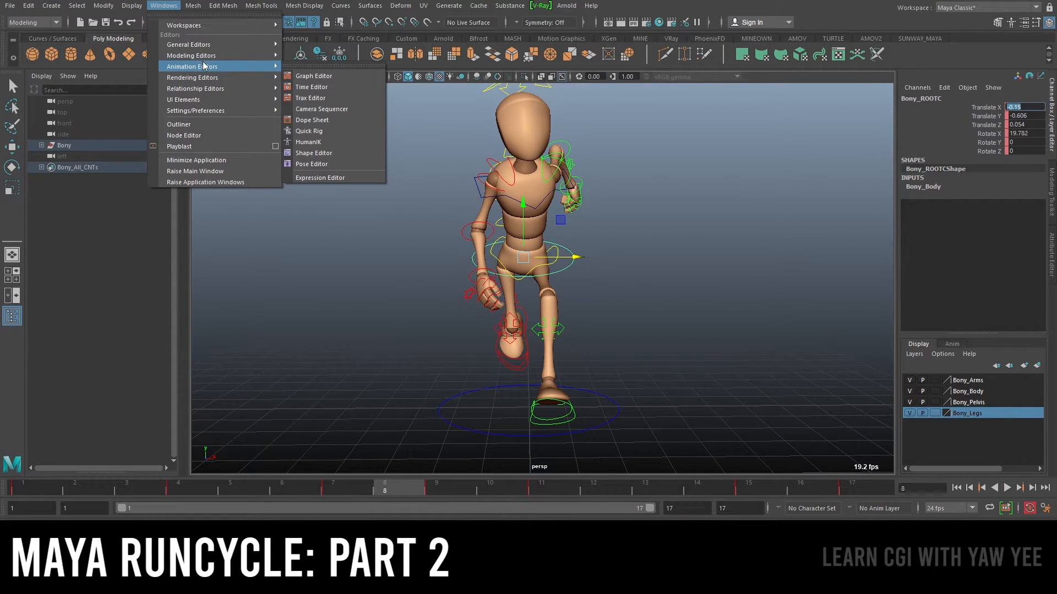
pyautogui.click(318, 81)
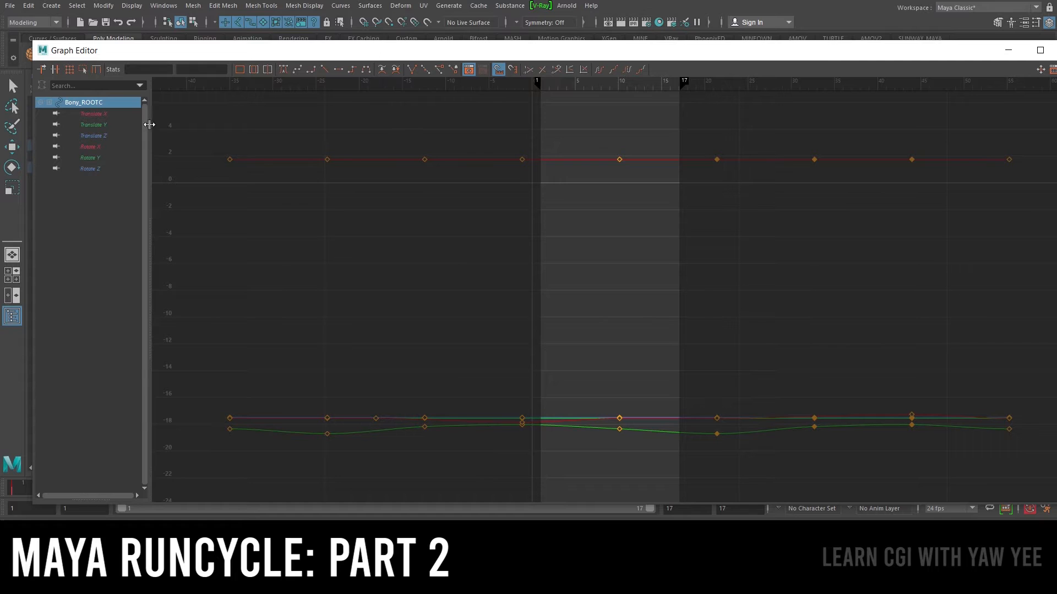
pyautogui.click(95, 114)
pyautogui.scroll(-3, 539, 237)
pyautogui.keyDown('alt'); pyautogui.moveTo(530, 240); pyautogui.dragTo(542, 236, button='middle'); pyautogui.keyUp('alt')
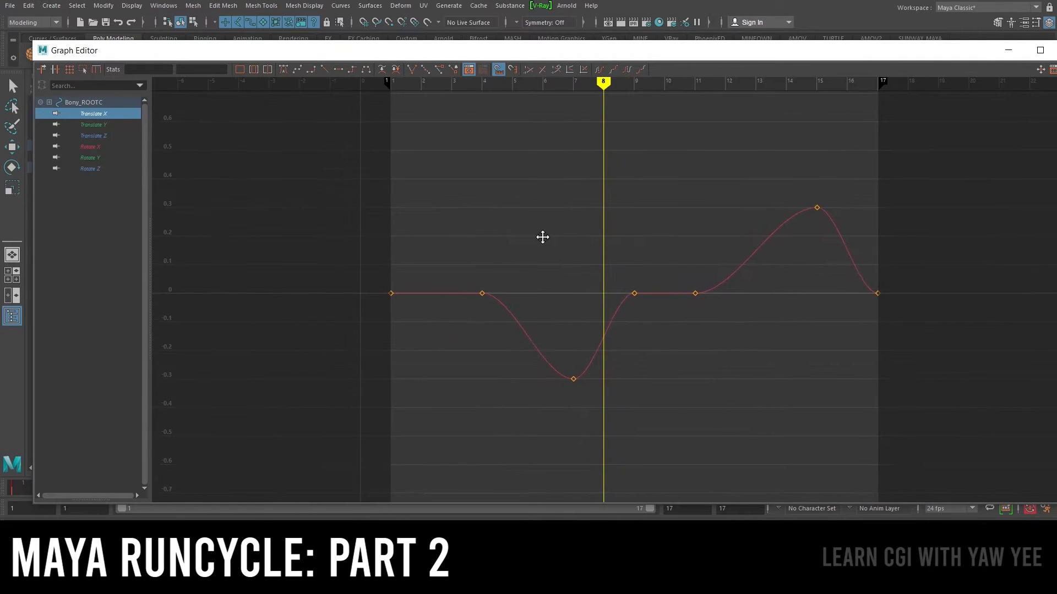
pyautogui.scroll(3, 545, 238)
pyautogui.keyDown('alt'); pyautogui.moveTo(628, 270); pyautogui.dragTo(564, 283, button='middle'); pyautogui.keyUp('alt')
pyautogui.moveTo(612, 269); pyautogui.dragTo(660, 326)
pyautogui.press('w')
pyautogui.moveTo(655, 298); pyautogui.dragTo(646, 289, button='middle')
pyautogui.moveTo(574, 329); pyautogui.dragTo(576, 309)
pyautogui.moveTo(576, 309); pyautogui.dragTo(567, 335, button='middle')
# Lower the frame 4 key slightly and raise the frame 1 and 17 keys to about 0.077, then close the Graph Editor
pyautogui.moveTo(334, 275); pyautogui.dragTo(403, 332)
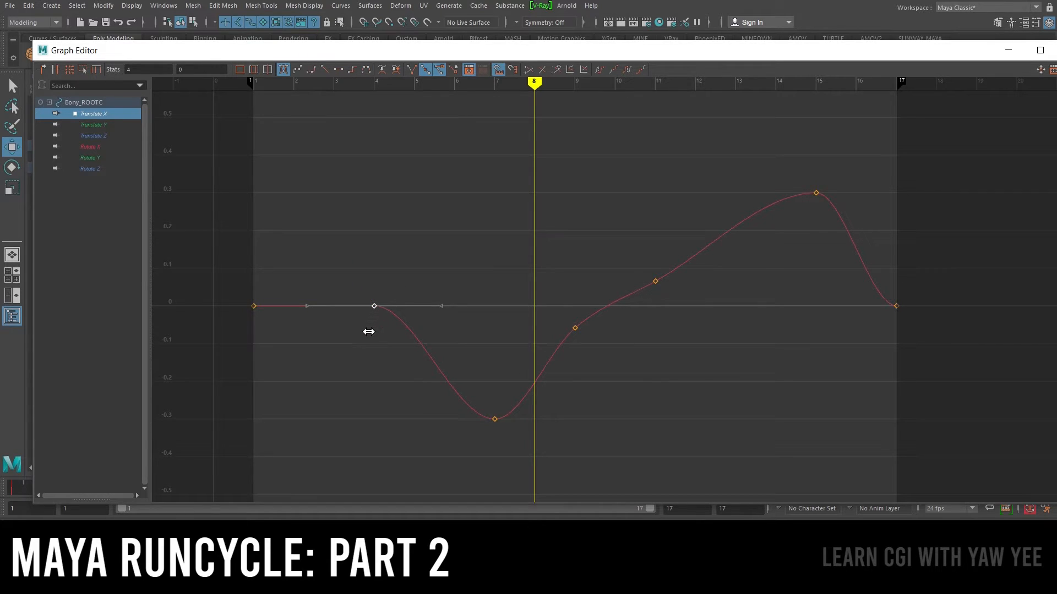
pyautogui.moveTo(373, 304); pyautogui.dragTo(368, 328, button='middle')
pyautogui.moveTo(226, 293); pyautogui.dragTo(281, 341)
pyautogui.keyDown('shift'); pyautogui.moveTo(839, 279); pyautogui.dragTo(897, 318); pyautogui.keyUp('shift')
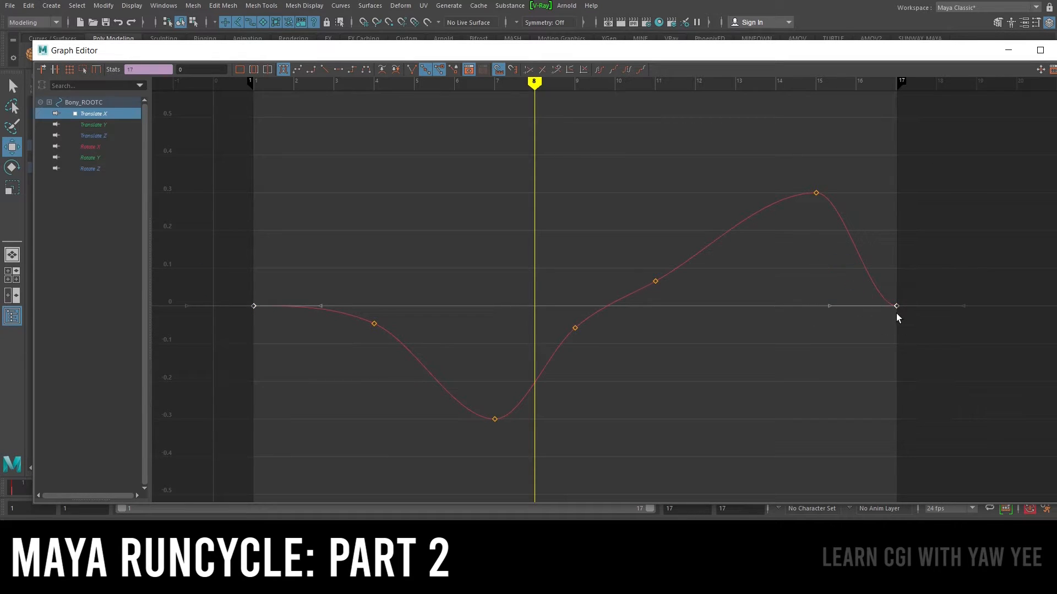
pyautogui.moveTo(896, 300); pyautogui.dragTo(897, 276, button='middle')
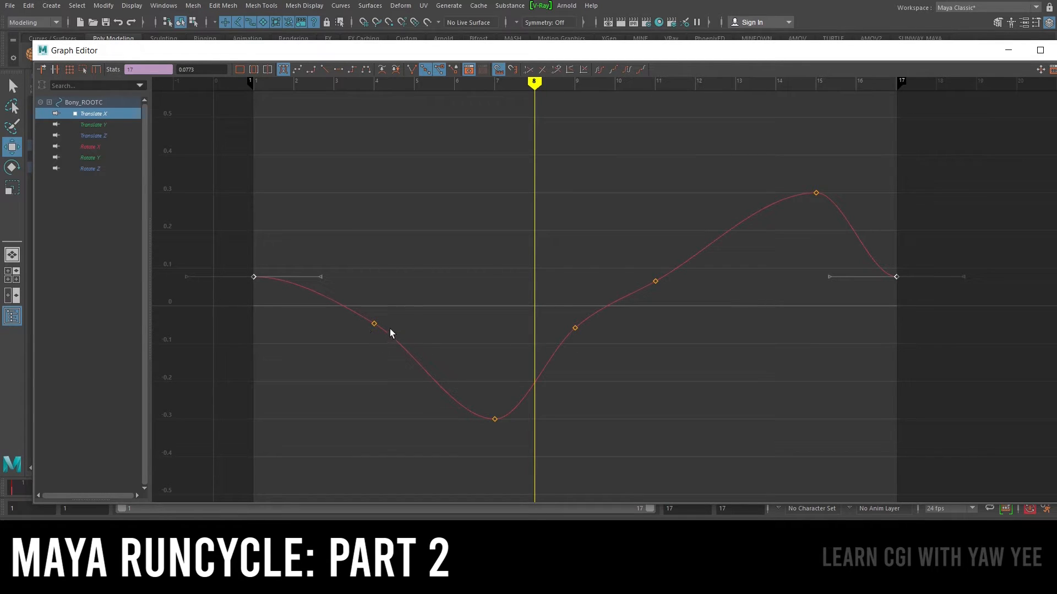
pyautogui.moveTo(353, 323); pyautogui.dragTo(625, 350)
pyautogui.moveTo(220, 256); pyautogui.dragTo(936, 292)
pyautogui.click(1008, 50)
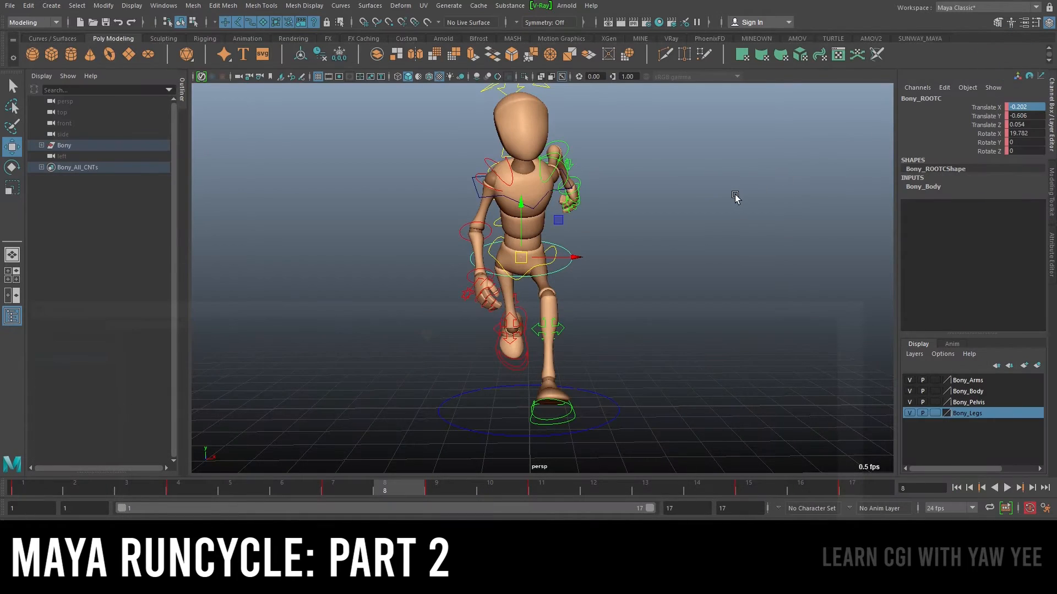
# Play back the run cycle from a side angle and save the scene
pyautogui.hotkey('alt', 'v')
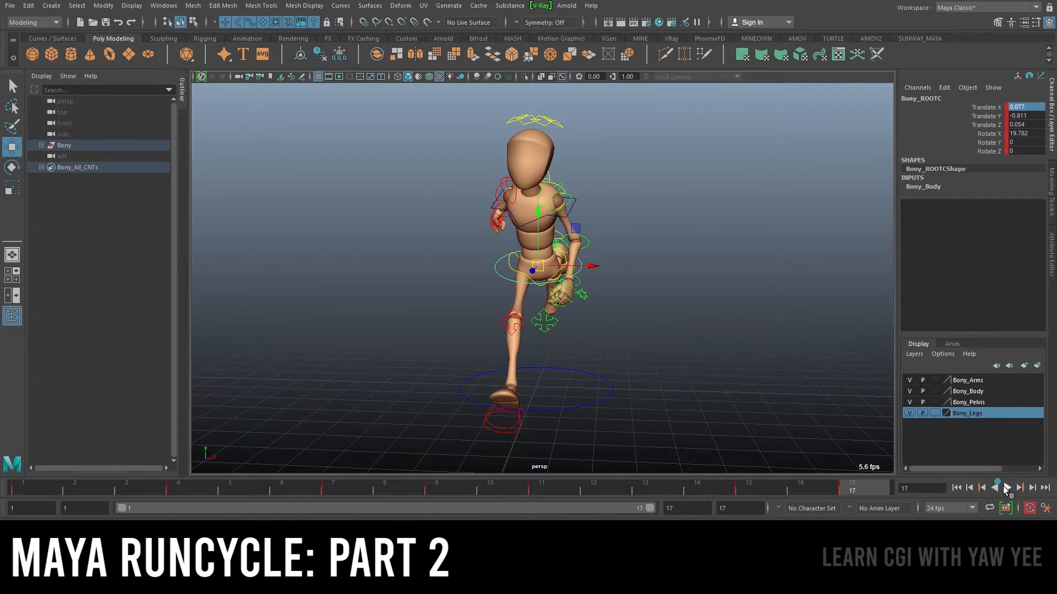
pyautogui.keyDown('alt'); pyautogui.moveTo(620, 325); pyautogui.dragTo(708, 312); pyautogui.keyUp('alt')
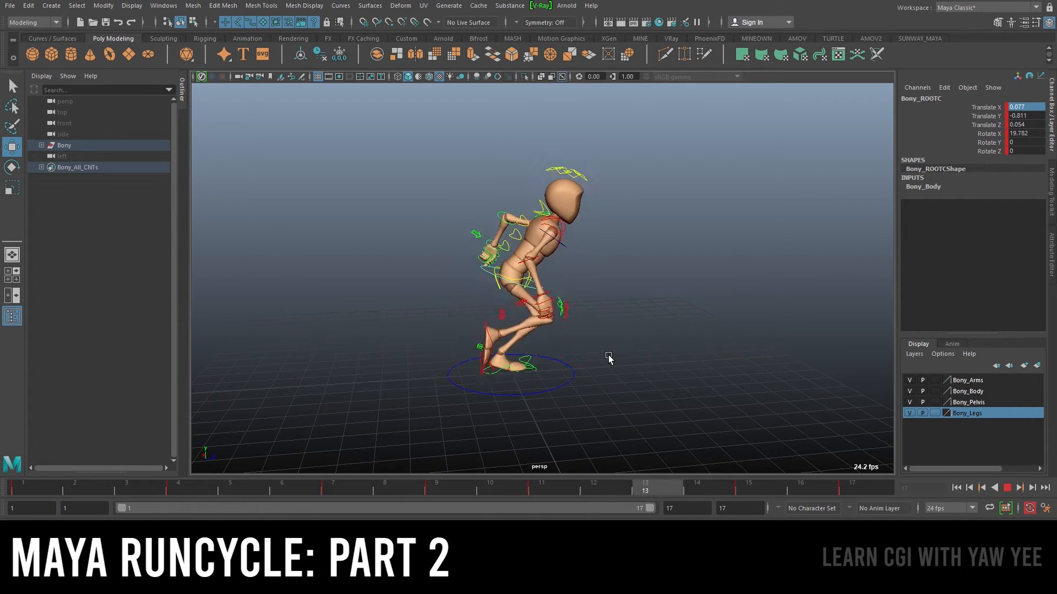
pyautogui.click(1006, 488)
pyautogui.keyDown('alt'); pyautogui.moveTo(639, 266); pyautogui.dragTo(520, 274); pyautogui.keyUp('alt')
pyautogui.hotkey('ctrl', 's')
pyautogui.press('w')
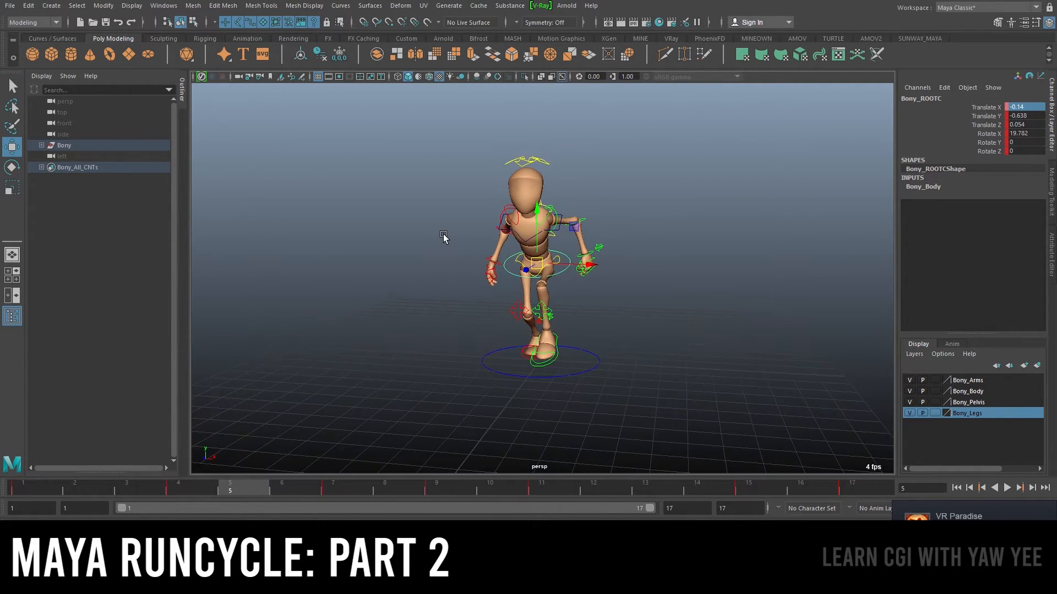
# Go to frame 1 and inspect the right leg's pose from several angles
pyautogui.keyDown('alt'); pyautogui.moveTo(443, 235); pyautogui.dragTo(549, 274, button='right'); pyautogui.keyUp('alt')
pyautogui.keyDown('alt'); pyautogui.moveTo(548, 274); pyautogui.dragTo(557, 274); pyautogui.keyUp('alt')
pyautogui.keyDown('alt'); pyautogui.moveTo(517, 263); pyautogui.dragTo(542, 276, button='right'); pyautogui.keyUp('alt')
pyautogui.keyDown('alt'); pyautogui.moveTo(556, 291); pyautogui.dragTo(552, 280); pyautogui.keyUp('alt')
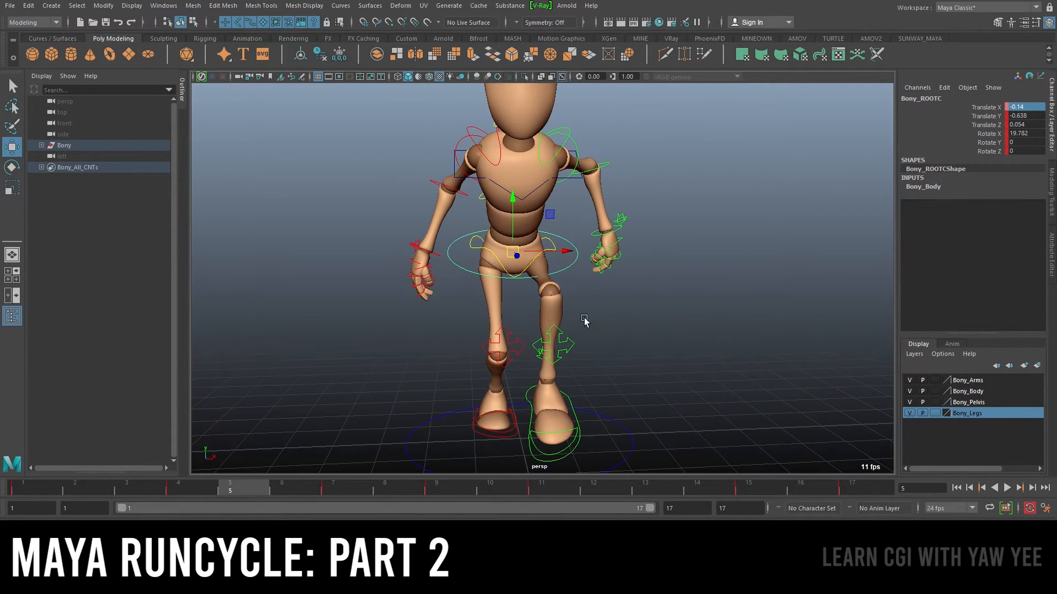
pyautogui.keyDown('alt'); pyautogui.moveTo(573, 313); pyautogui.dragTo(538, 346, button='right'); pyautogui.keyUp('alt')
pyautogui.click(20, 487)
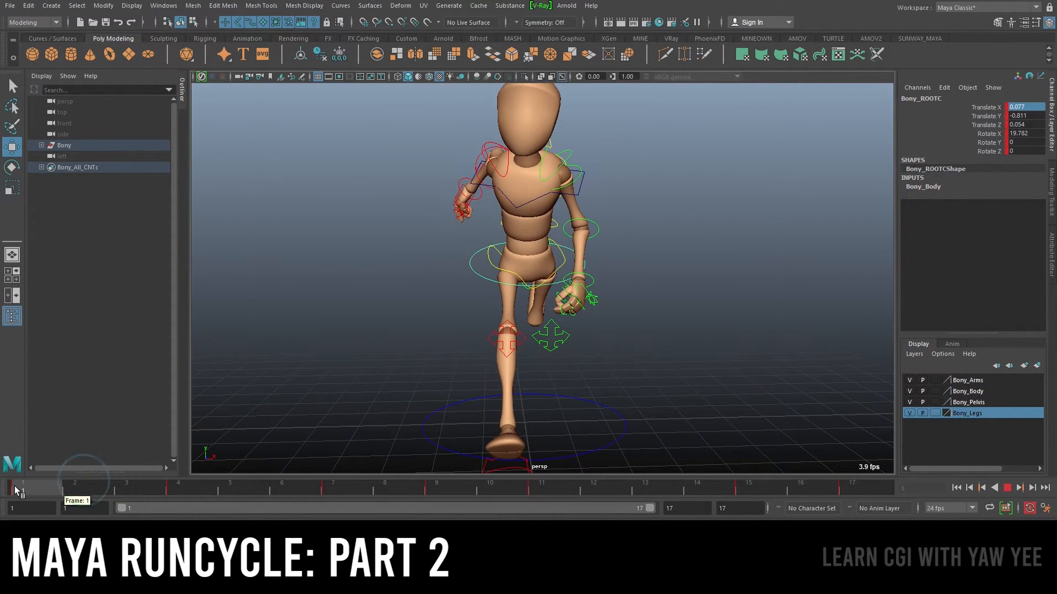
pyautogui.moveTo(641, 323)
pyautogui.keyDown('alt'); pyautogui.mouseDown()
pyautogui.moveTo(620, 309)
pyautogui.moveTo(638, 311)
pyautogui.mouseUp(); pyautogui.keyUp('alt')
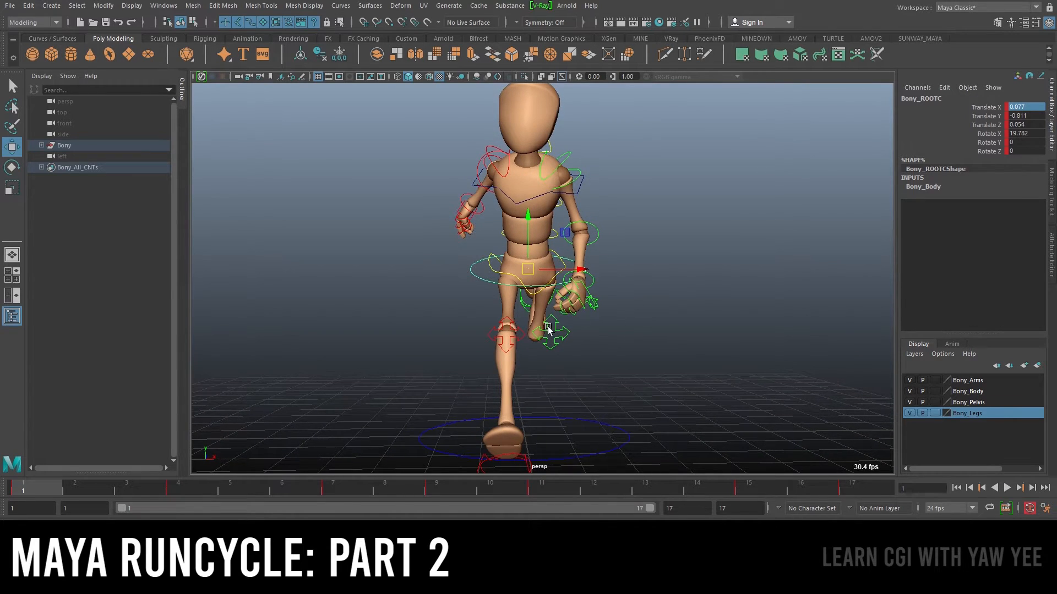
pyautogui.keyDown('alt'); pyautogui.moveTo(595, 420); pyautogui.dragTo(603, 352, button='middle'); pyautogui.keyUp('alt')
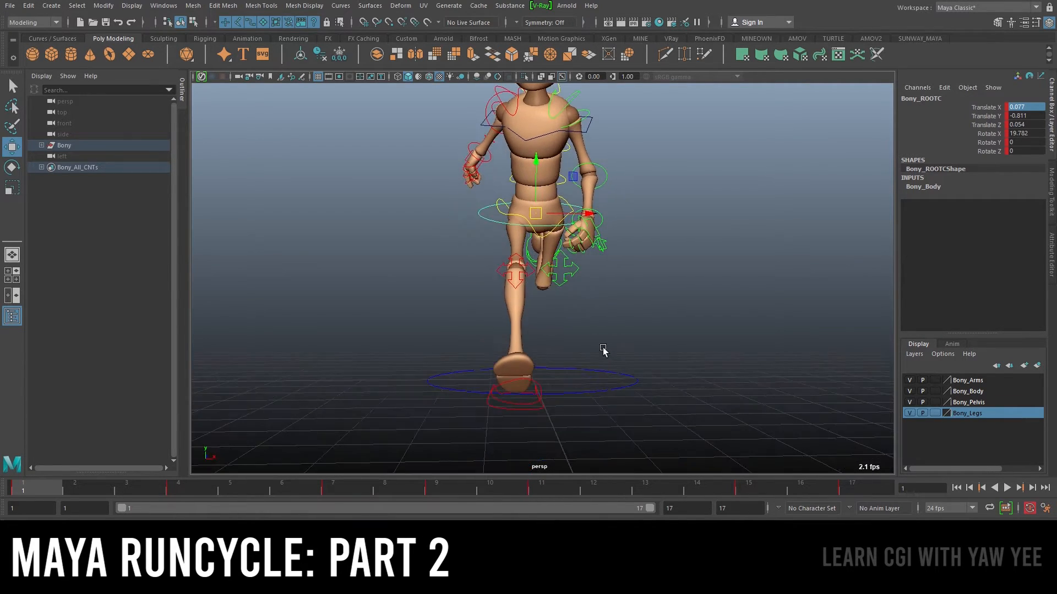
pyautogui.keyDown('alt'); pyautogui.moveTo(603, 351); pyautogui.dragTo(603, 375); pyautogui.keyUp('alt')
# Try adjusting the right foot and knee IK controls, then undo the changes
pyautogui.click(532, 437)
pyautogui.keyDown('alt'); pyautogui.moveTo(695, 402); pyautogui.dragTo(697, 408); pyautogui.keyUp('alt')
pyautogui.keyDown('alt'); pyautogui.moveTo(697, 407); pyautogui.dragTo(616, 377, button='right'); pyautogui.keyUp('alt')
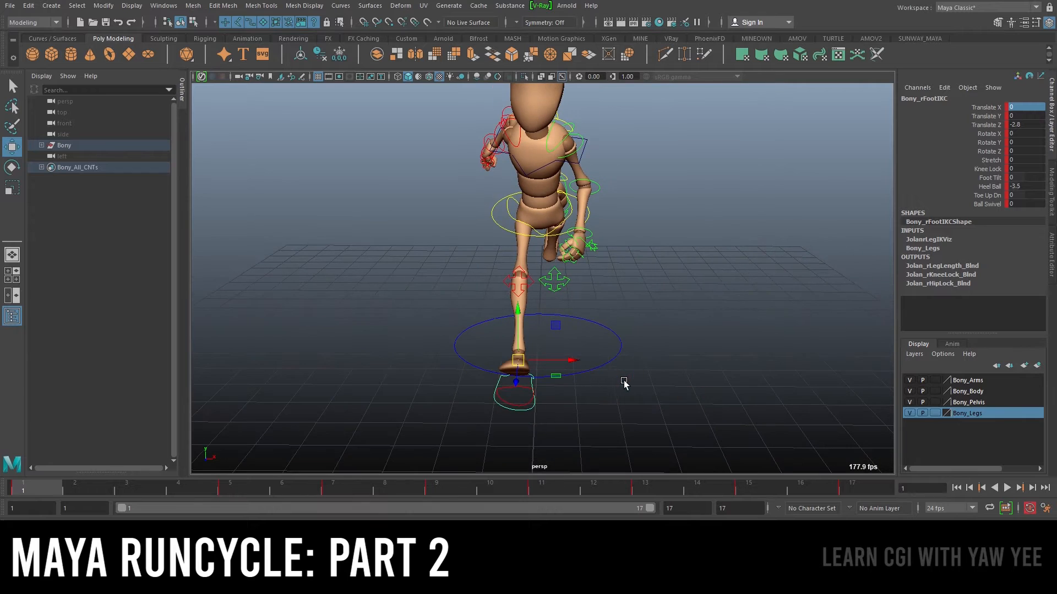
pyautogui.press('e')
pyautogui.keyDown('alt'); pyautogui.moveTo(622, 381); pyautogui.dragTo(658, 344, button='middle'); pyautogui.keyUp('alt')
pyautogui.keyDown('alt'); pyautogui.moveTo(658, 344); pyautogui.dragTo(688, 331, button='right'); pyautogui.keyUp('alt')
pyautogui.keyDown('alt'); pyautogui.moveTo(677, 314); pyautogui.dragTo(624, 335); pyautogui.keyUp('alt')
pyautogui.moveTo(587, 370); pyautogui.dragTo(562, 231)
pyautogui.click(585, 231)
pyautogui.press('w')
pyautogui.keyDown('alt'); pyautogui.moveTo(661, 231); pyautogui.dragTo(656, 201); pyautogui.keyUp('alt')
pyautogui.keyDown('alt'); pyautogui.moveTo(657, 200); pyautogui.dragTo(576, 201, button='right'); pyautogui.keyUp('alt')
pyautogui.keyDown('alt'); pyautogui.moveTo(660, 190); pyautogui.dragTo(654, 253, button='middle'); pyautogui.keyUp('alt')
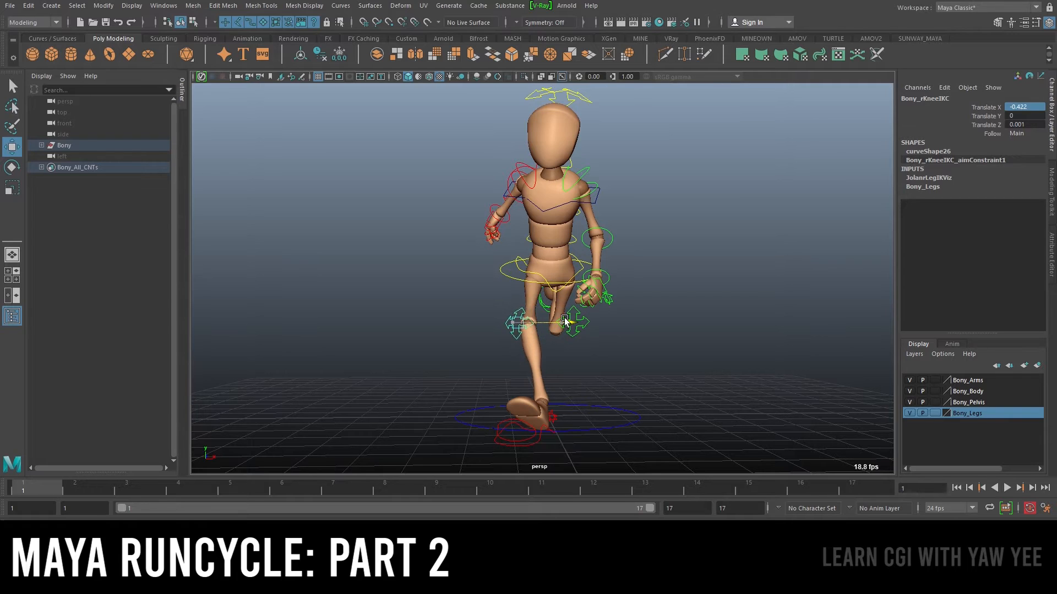
pyautogui.moveTo(558, 322); pyautogui.dragTo(596, 329)
pyautogui.press('q')
pyautogui.click(573, 335)
pyautogui.press('w')
pyautogui.hotkey('ctrl', 'z')
pyautogui.hotkey('ctrl', 'z')
pyautogui.hotkey('ctrl', 'z')
pyautogui.hotkey('ctrl', 'z')
pyautogui.hotkey('ctrl', 'z')
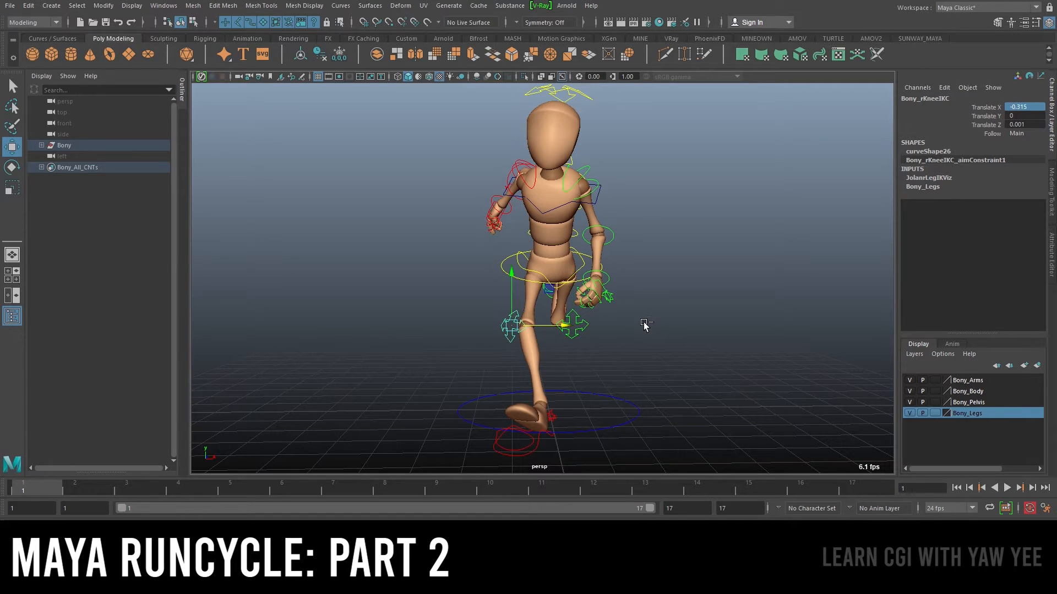
pyautogui.hotkey('ctrl', 'z')
pyautogui.keyDown('alt'); pyautogui.moveTo(617, 357); pyautogui.dragTo(616, 281, button='middle'); pyautogui.keyUp('alt')
pyautogui.keyDown('alt'); pyautogui.moveTo(616, 280); pyautogui.dragTo(573, 316); pyautogui.keyUp('alt')
pyautogui.press('e')
pyautogui.keyDown('alt'); pyautogui.moveTo(634, 324); pyautogui.dragTo(652, 287, button='middle'); pyautogui.keyUp('alt')
pyautogui.keyDown('alt'); pyautogui.moveTo(652, 286); pyautogui.dragTo(638, 293); pyautogui.keyUp('alt')
pyautogui.moveTo(579, 342); pyautogui.dragTo(575, 333)
pyautogui.hotkey('ctrl', 'z')
pyautogui.keyDown('alt'); pyautogui.moveTo(685, 300); pyautogui.dragTo(669, 304, button='middle'); pyautogui.keyUp('alt')
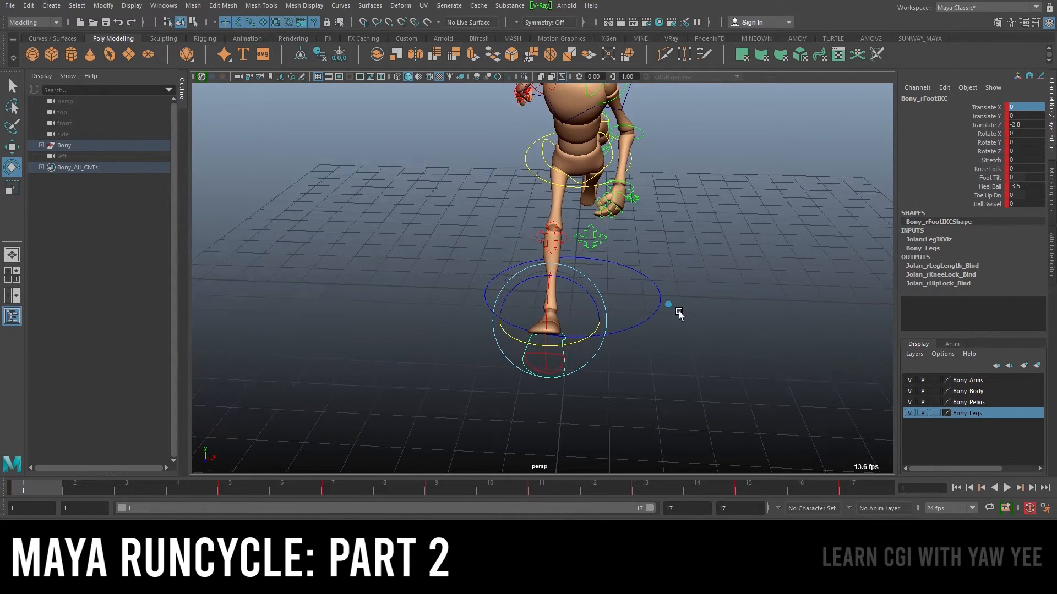
pyautogui.keyDown('alt'); pyautogui.moveTo(673, 308); pyautogui.dragTo(620, 303); pyautogui.keyUp('alt')
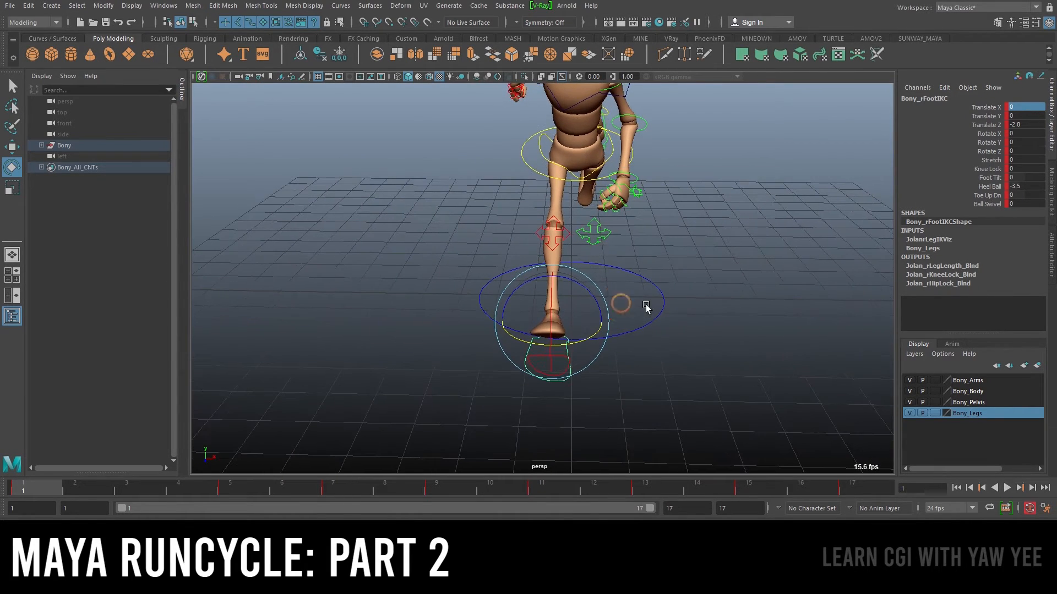
# Set the right foot IK control's Rotate Y to 10 at frame 1 and key it
pyautogui.click(991, 142)
pyautogui.rightClick(991, 142)
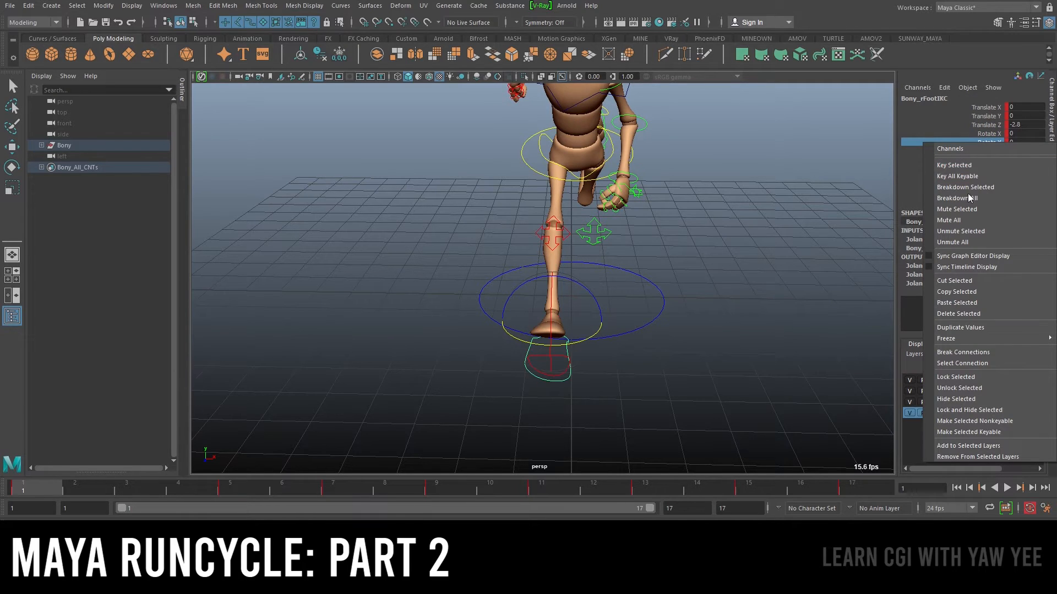
pyautogui.click(965, 353)
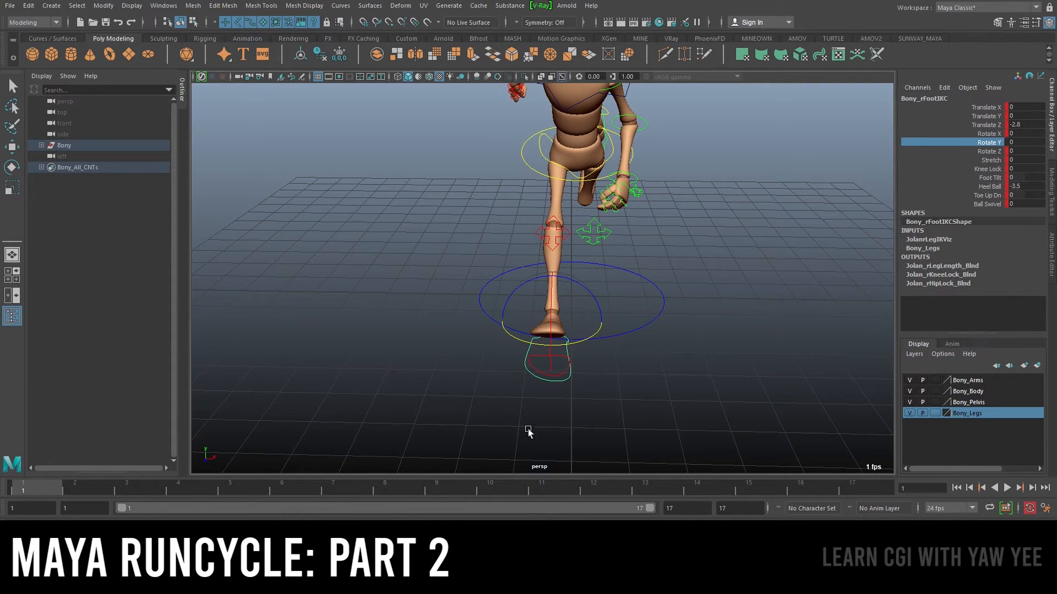
pyautogui.moveTo(595, 335); pyautogui.dragTo(592, 332)
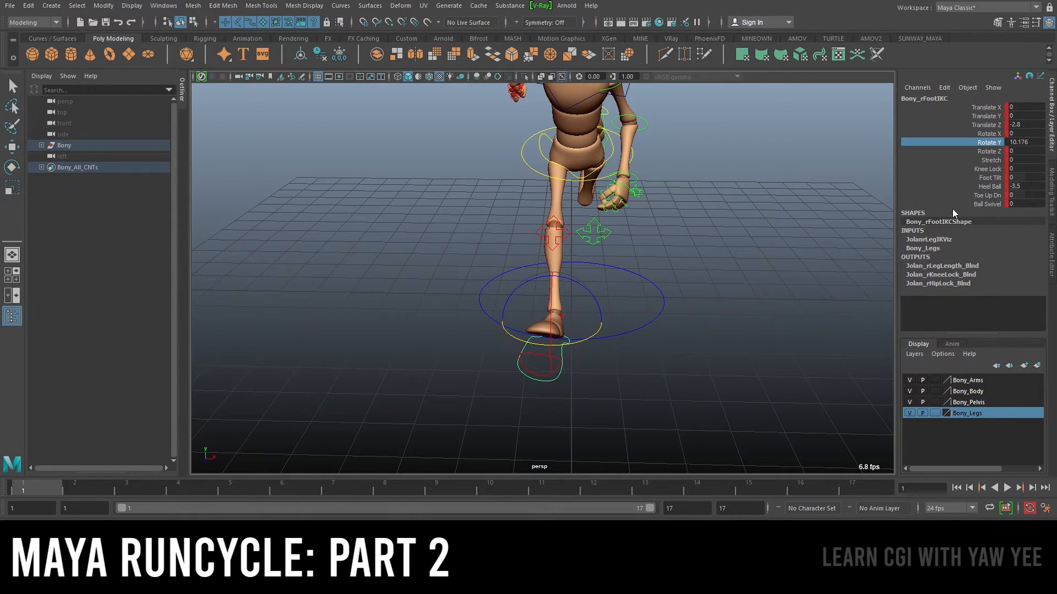
pyautogui.doubleClick(1035, 142)
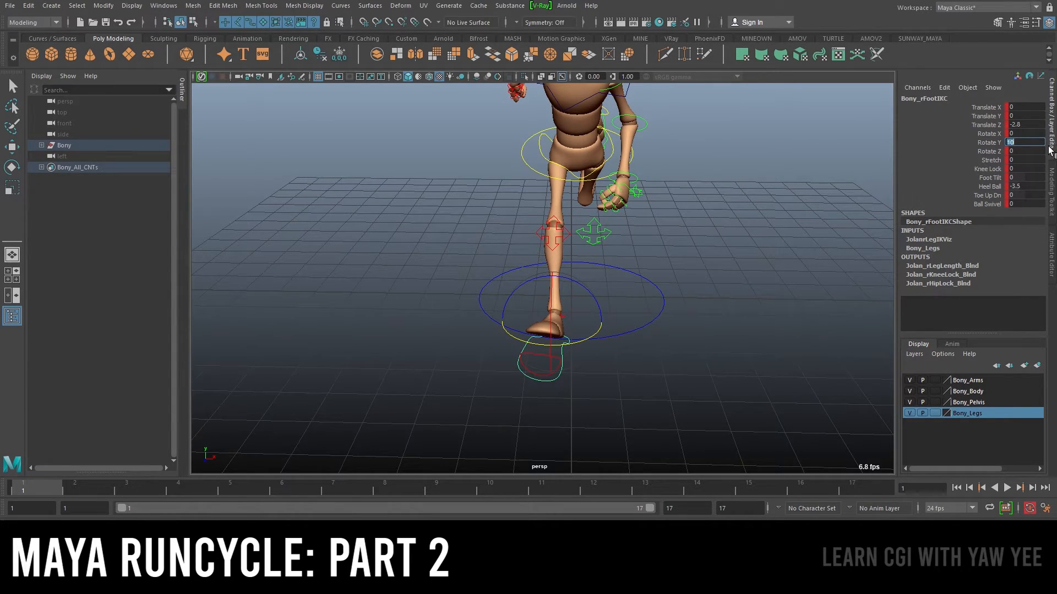
pyautogui.click(985, 139)
pyautogui.rightClick(985, 139)
pyautogui.click(953, 162)
# Key the right foot IK control's Rotate Y at frames 17 and 9
pyautogui.keyDown('alt'); pyautogui.moveTo(770, 204); pyautogui.dragTo(745, 461, button='right'); pyautogui.keyUp('alt')
pyautogui.click(878, 489)
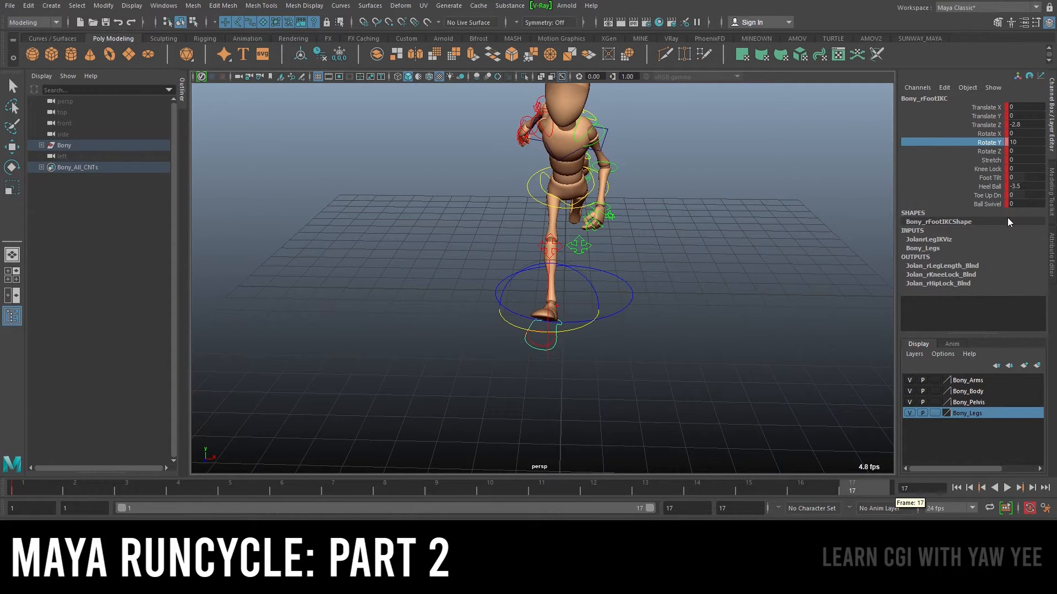
pyautogui.rightClick(998, 147)
pyautogui.click(969, 171)
pyautogui.click(380, 492)
pyautogui.click(431, 494)
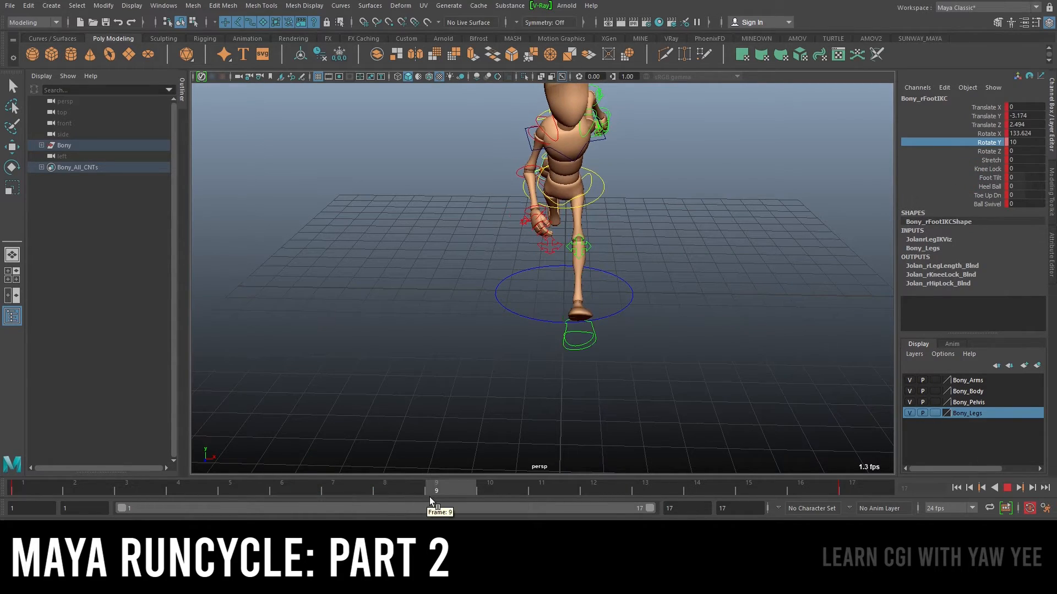
pyautogui.keyDown('alt'); pyautogui.moveTo(552, 366); pyautogui.dragTo(517, 248); pyautogui.keyUp('alt')
pyautogui.rightClick(1000, 147)
pyautogui.click(972, 168)
# Play back the run cycle to review the foot rotation
pyautogui.keyDown('alt'); pyautogui.moveTo(781, 244); pyautogui.dragTo(707, 248); pyautogui.keyUp('alt')
pyautogui.hotkey('alt', 'v')
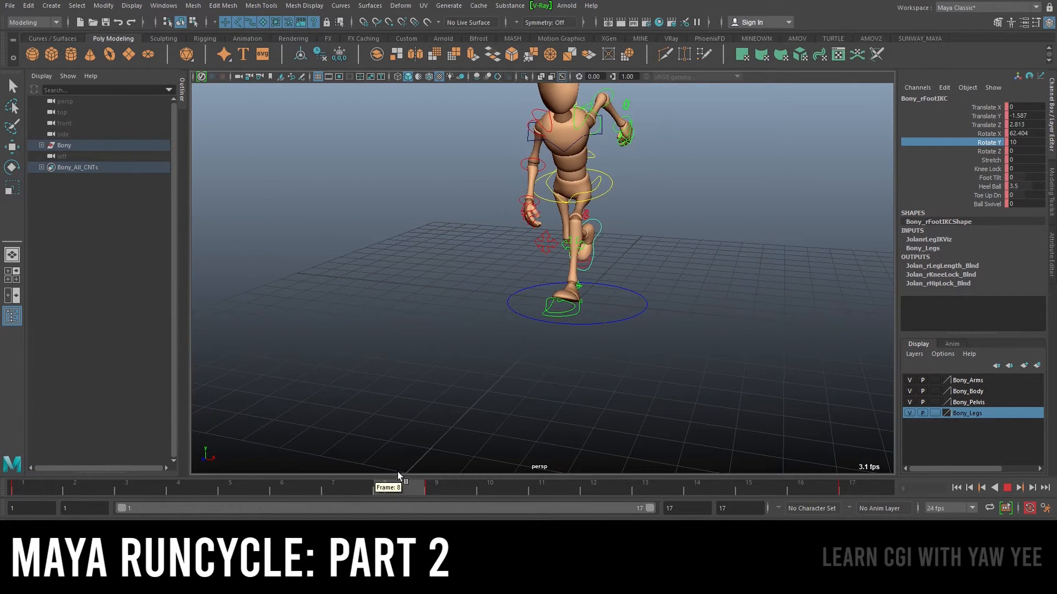
pyautogui.click(39, 487)
# Set the left foot IK control's Rotate Y to 10 at frame 9
pyautogui.press('q')
pyautogui.click(630, 192)
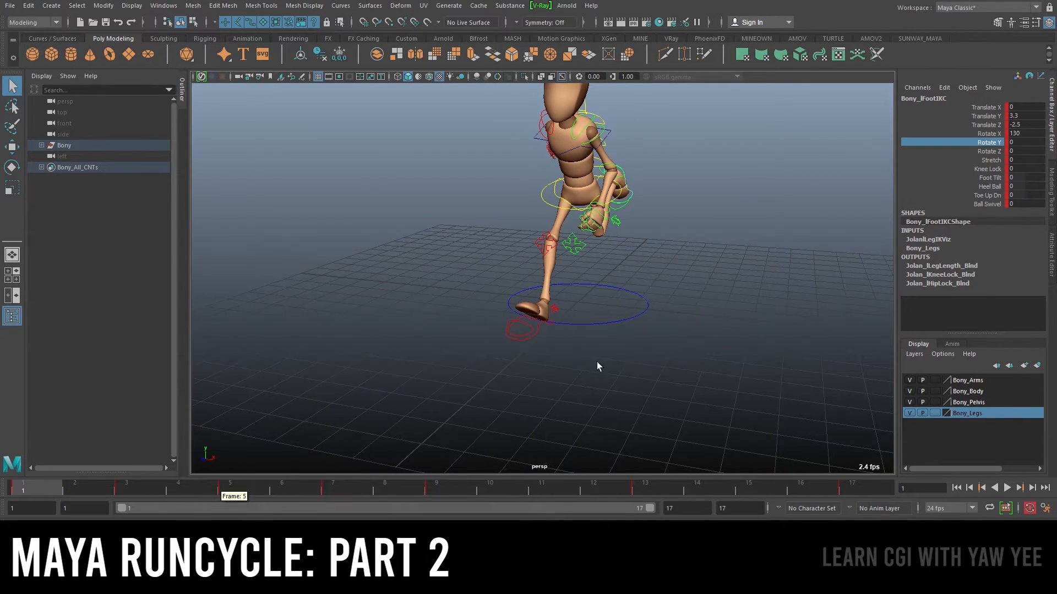
pyautogui.keyDown('alt'); pyautogui.moveTo(595, 371); pyautogui.dragTo(493, 406); pyautogui.keyUp('alt')
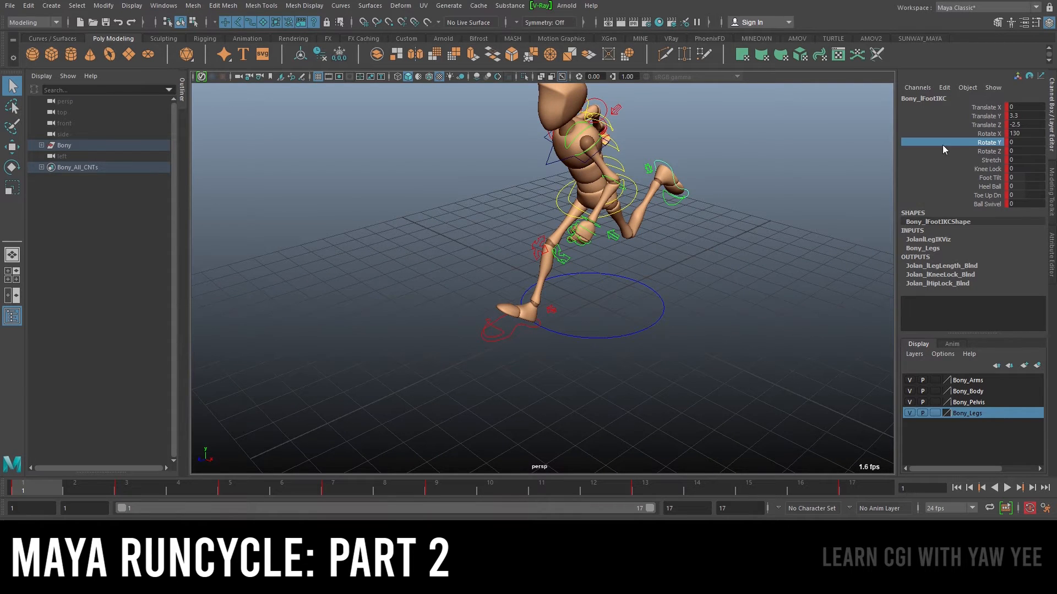
pyautogui.keyDown('alt'); pyautogui.moveTo(740, 185); pyautogui.dragTo(761, 186); pyautogui.keyUp('alt')
pyautogui.moveTo(230, 482); pyautogui.dragTo(447, 489)
pyautogui.keyDown('alt'); pyautogui.moveTo(531, 420); pyautogui.dragTo(639, 347); pyautogui.keyUp('alt')
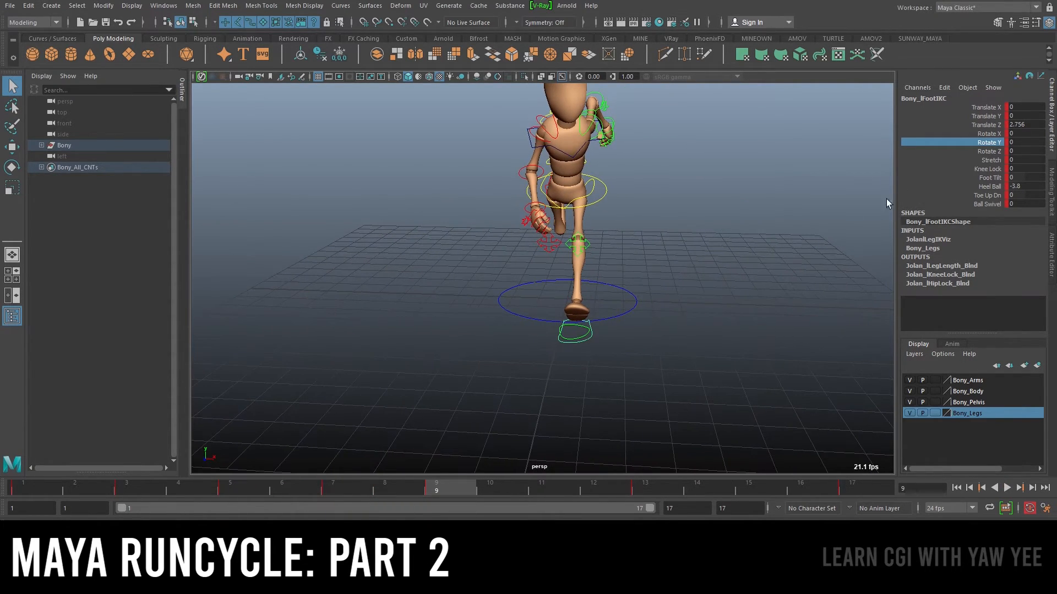
pyautogui.rightClick(991, 147)
pyautogui.click(959, 354)
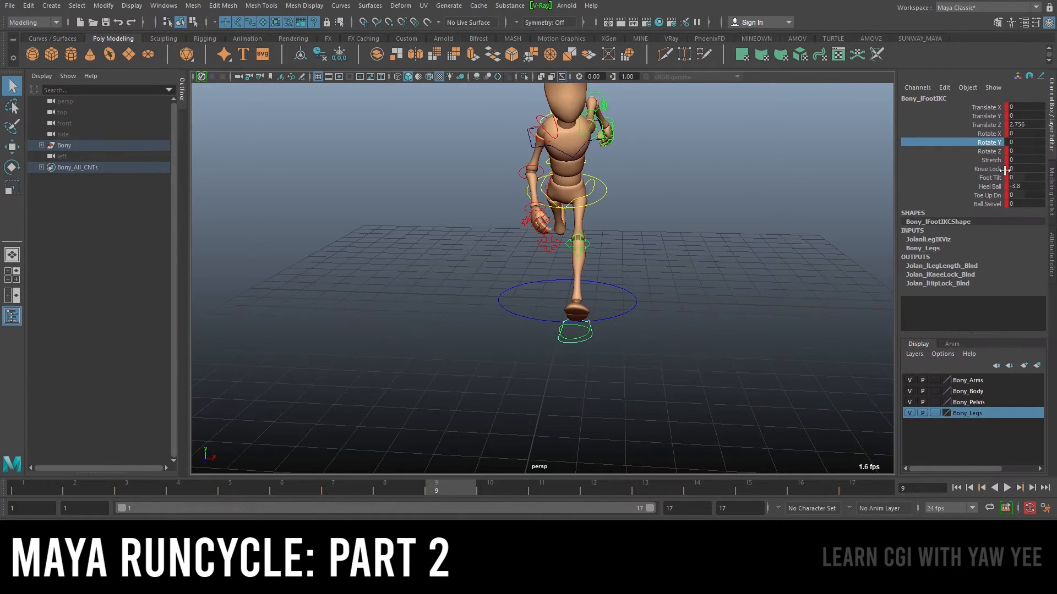
pyautogui.click(1021, 143)
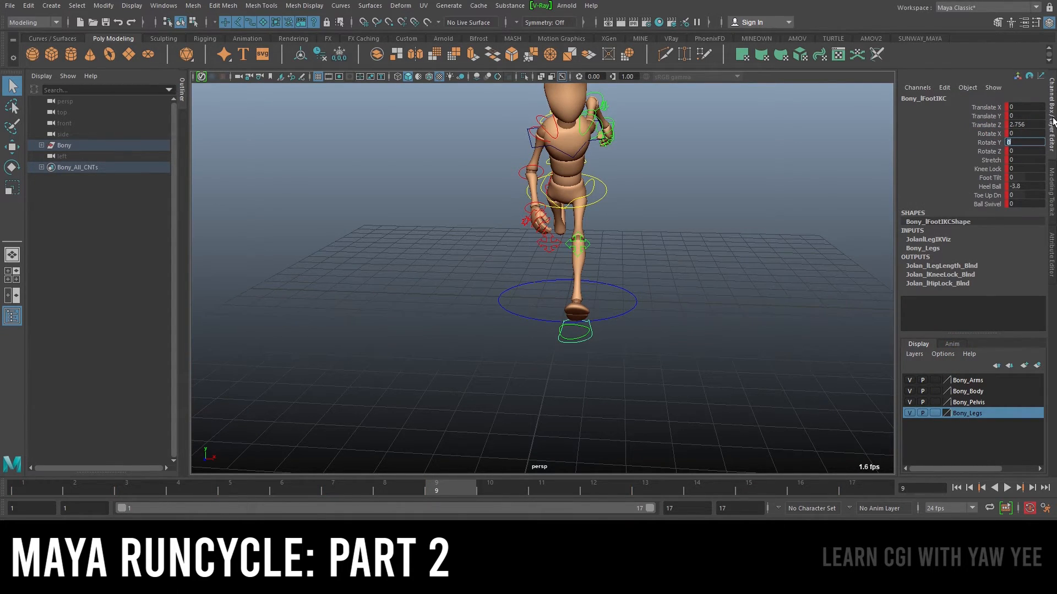
pyautogui.write('-10')
pyautogui.press('Return')
pyautogui.write('1')
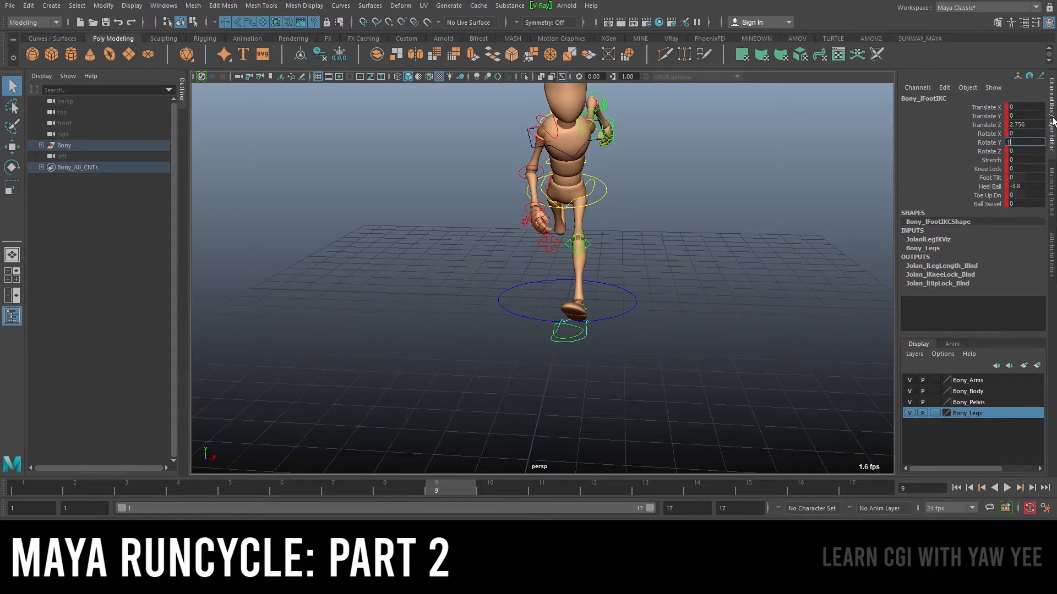
pyautogui.write('0')
pyautogui.press('Return')
# Key the left foot IK control's Rotate Y at frame 1
pyautogui.hotkey('alt', 'v')
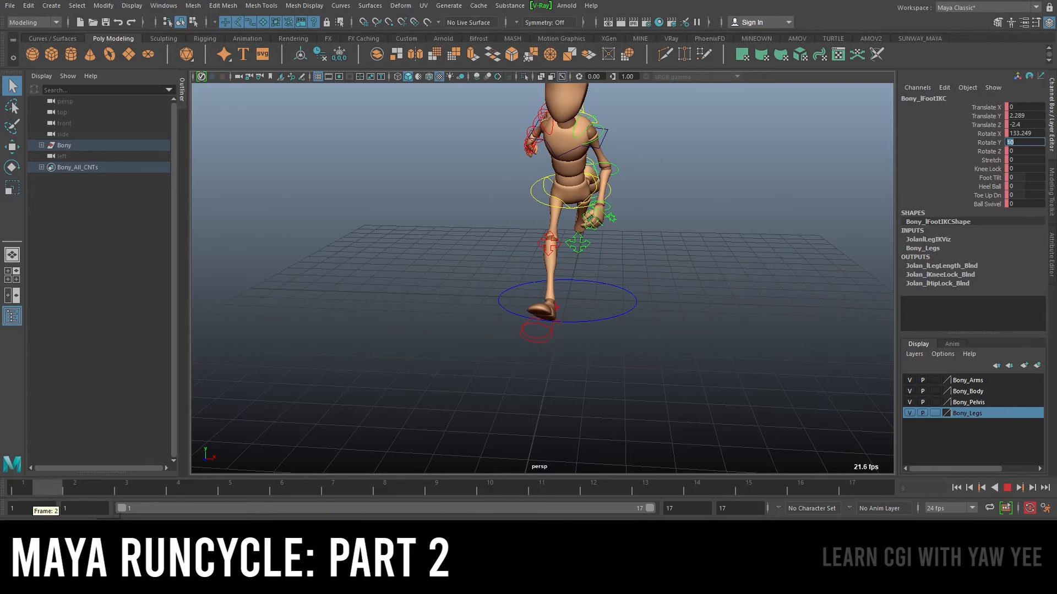
pyautogui.press('Escape')
pyautogui.rightClick(994, 145)
pyautogui.click(984, 168)
# Key the left foot IK control's Rotate Y at frames 9 and 17
pyautogui.click(349, 493)
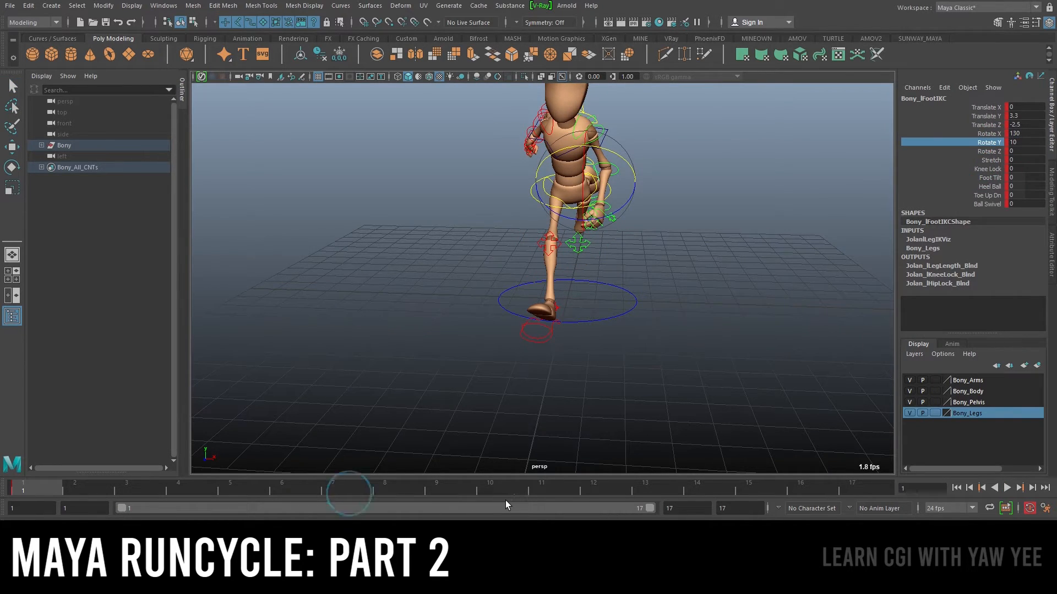
pyautogui.click(453, 493)
pyautogui.rightClick(1002, 141)
pyautogui.click(972, 159)
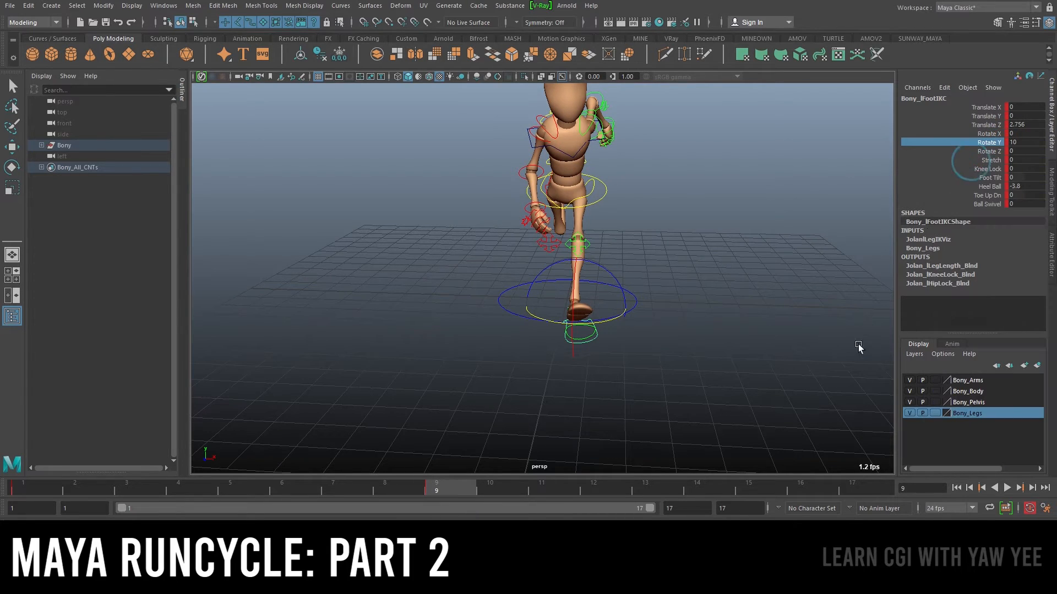
pyautogui.click(851, 491)
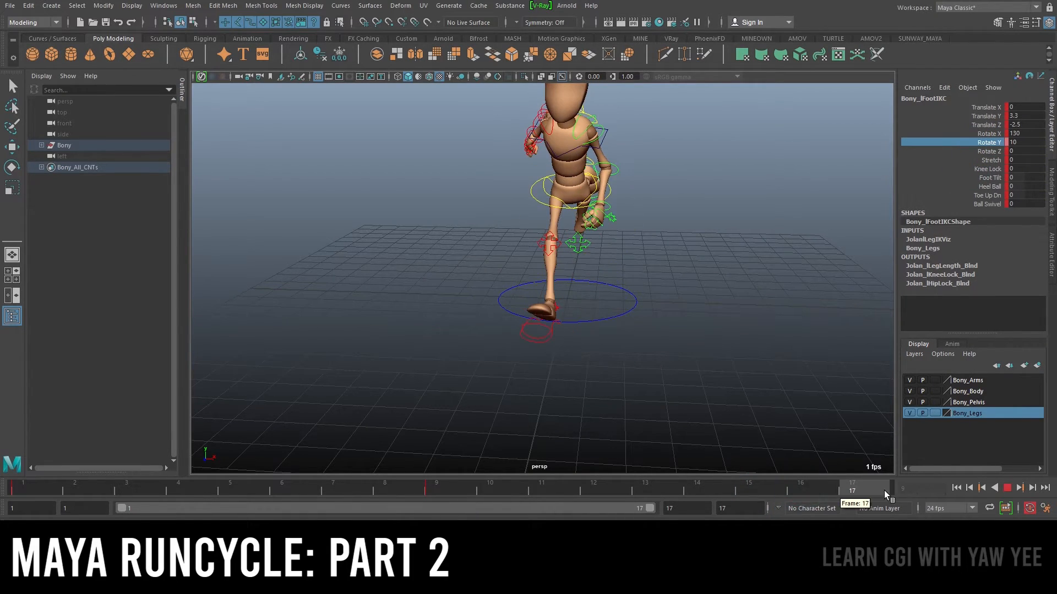
pyautogui.rightClick(991, 142)
pyautogui.click(971, 160)
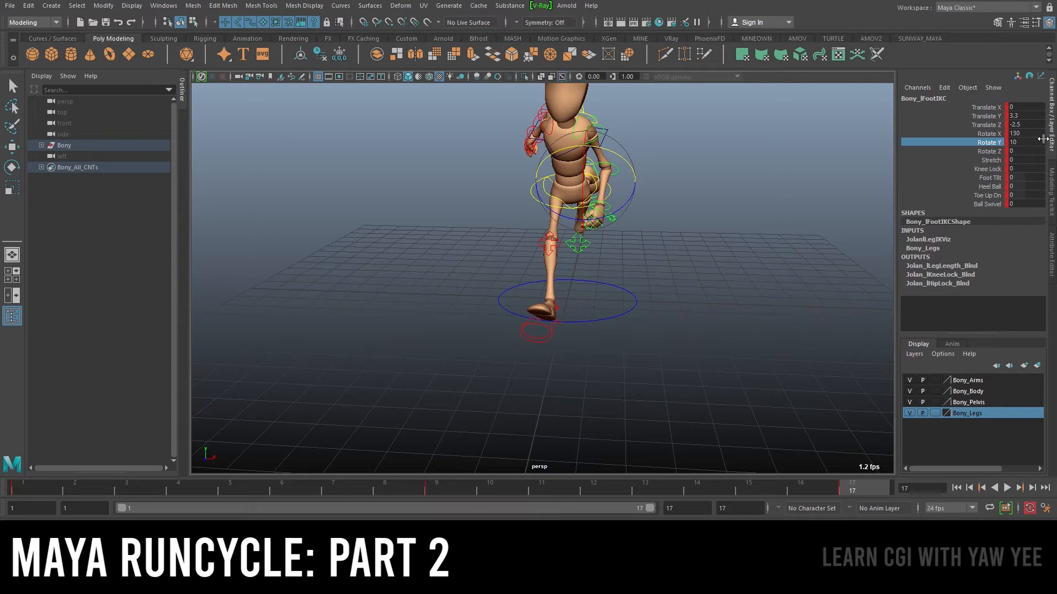
# Move the left knee IK control outward and nudge the right knee IK control at frame 1
pyautogui.keyDown('alt'); pyautogui.moveTo(691, 229); pyautogui.dragTo(562, 246); pyautogui.keyUp('alt')
pyautogui.click(563, 238)
pyautogui.click(589, 238)
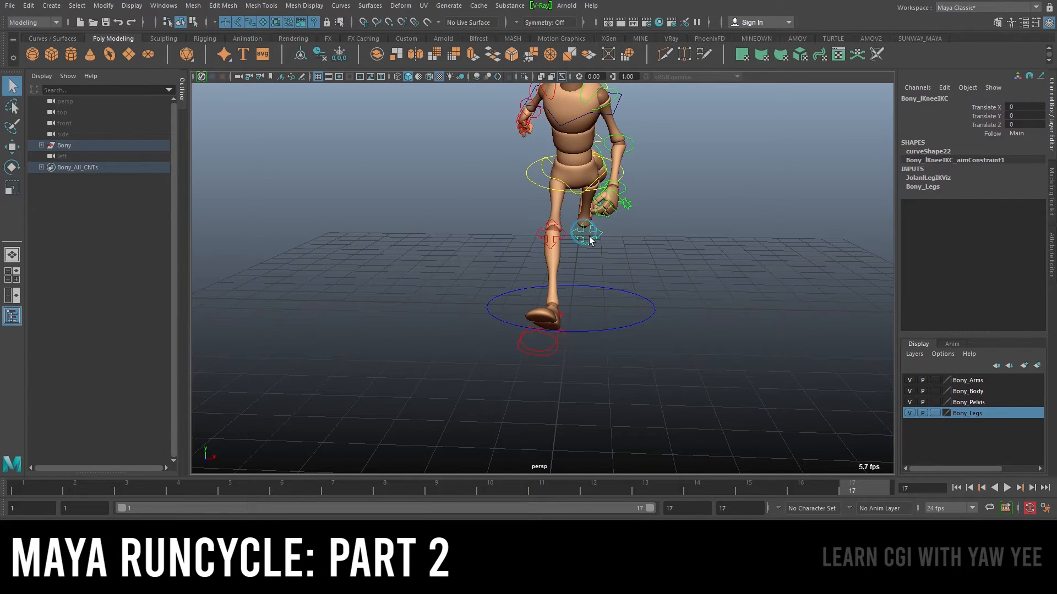
pyautogui.press('w')
pyautogui.scroll(3, 676, 243)
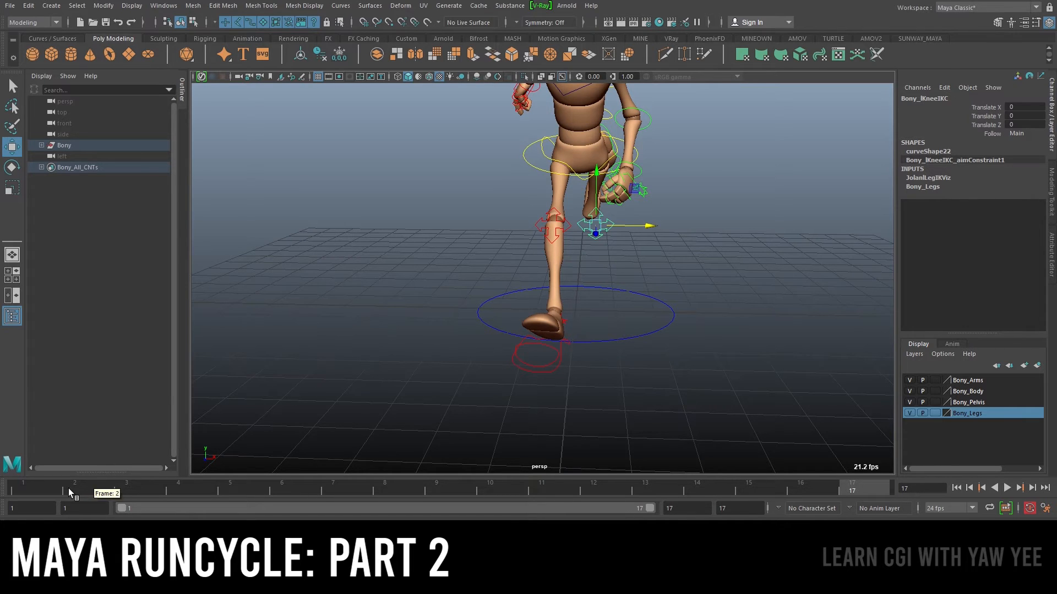
pyautogui.click(21, 489)
pyautogui.keyDown('alt'); pyautogui.moveTo(720, 308); pyautogui.dragTo(720, 277); pyautogui.keyUp('alt')
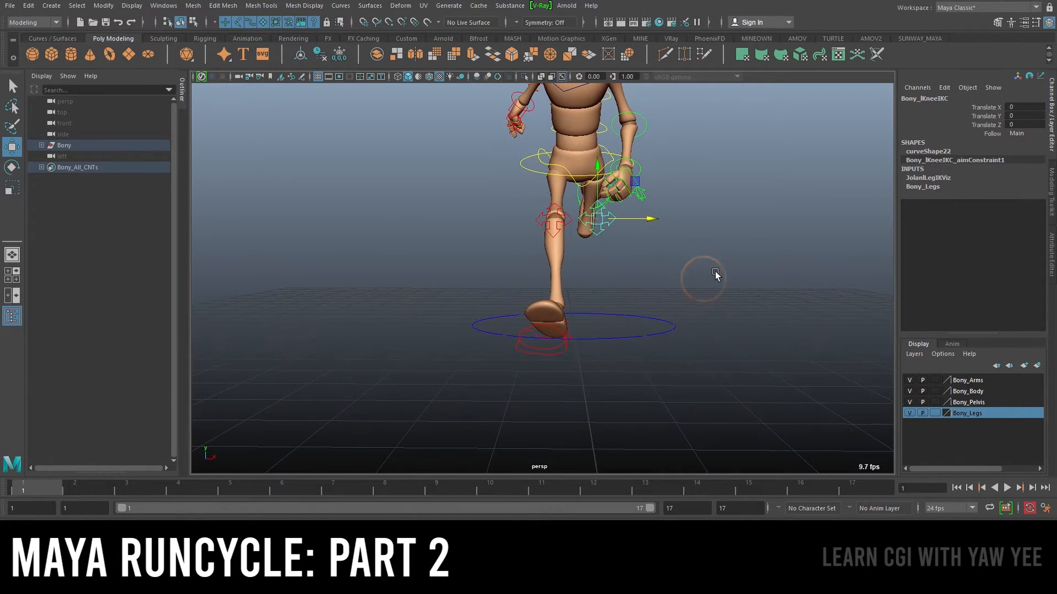
pyautogui.moveTo(650, 220); pyautogui.dragTo(668, 220)
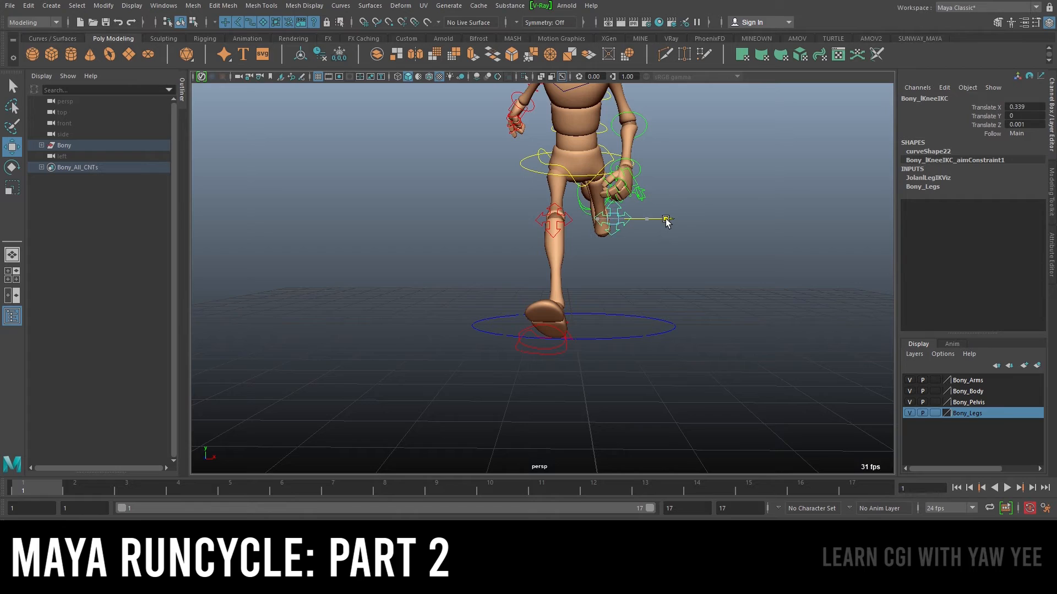
pyautogui.click(539, 221)
pyautogui.moveTo(574, 220); pyautogui.dragTo(564, 219)
# Reposition the left knee IK control at frame 14
pyautogui.hotkey('alt', 'v')
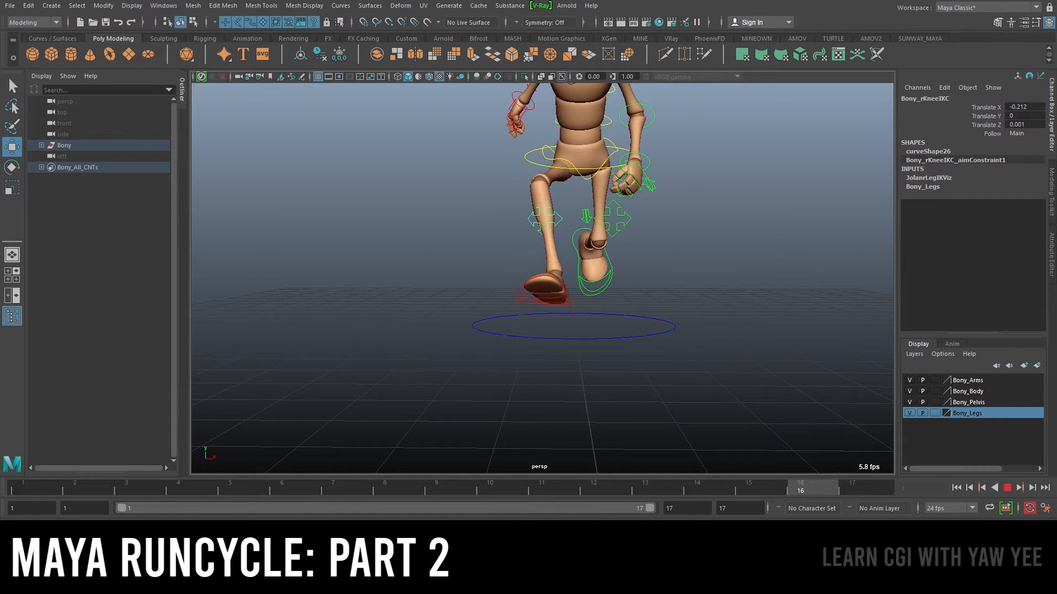
pyautogui.hotkey('alt', 'v')
pyautogui.keyDown('alt'); pyautogui.moveTo(689, 237); pyautogui.dragTo(655, 232, button='right'); pyautogui.keyUp('alt')
pyautogui.keyDown('alt'); pyautogui.moveTo(655, 231); pyautogui.dragTo(705, 252); pyautogui.keyUp('alt')
pyautogui.click(598, 239)
pyautogui.moveTo(659, 214); pyautogui.dragTo(580, 200)
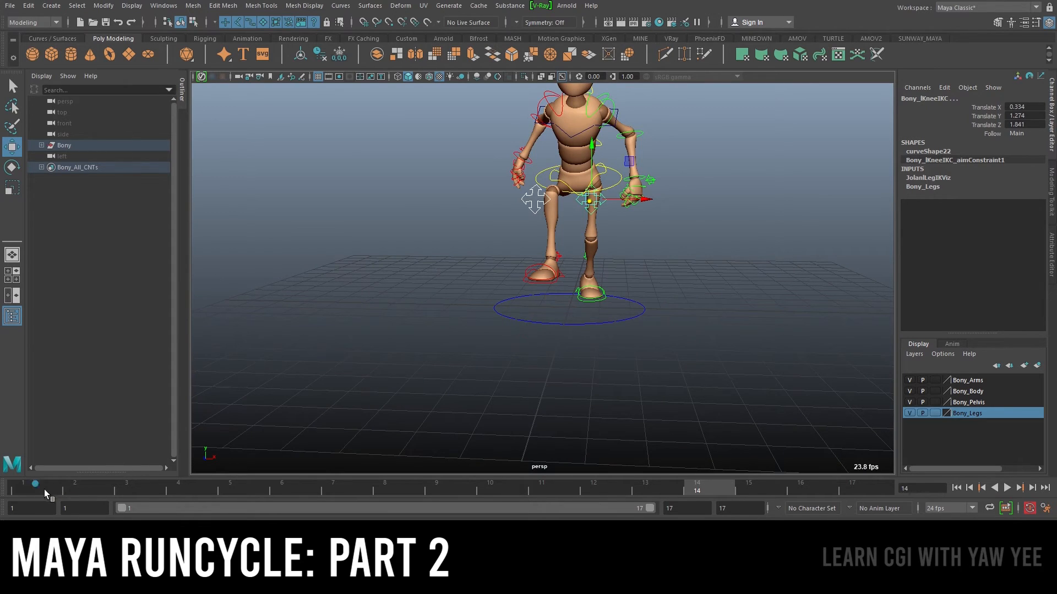
# Move the left knee IK control into place at frame 17 and play back the cycle
pyautogui.hotkey('alt', 'v')
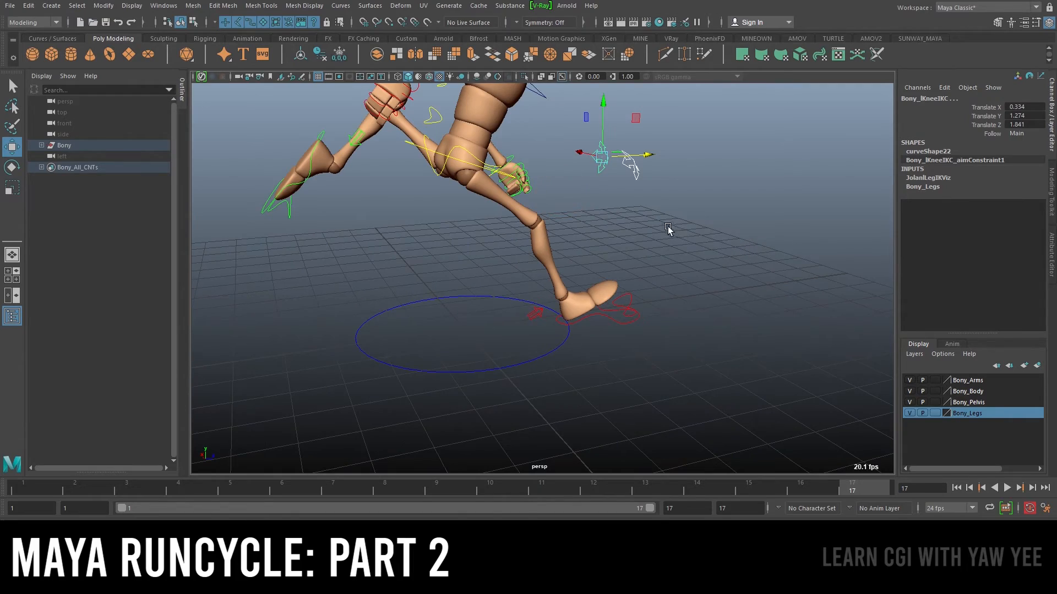
pyautogui.moveTo(668, 229)
pyautogui.keyDown('alt'); pyautogui.mouseDown()
pyautogui.moveTo(573, 226)
pyautogui.moveTo(661, 230)
pyautogui.mouseUp(); pyautogui.keyUp('alt')
pyautogui.keyDown('alt'); pyautogui.moveTo(599, 257); pyautogui.dragTo(678, 283); pyautogui.keyUp('alt')
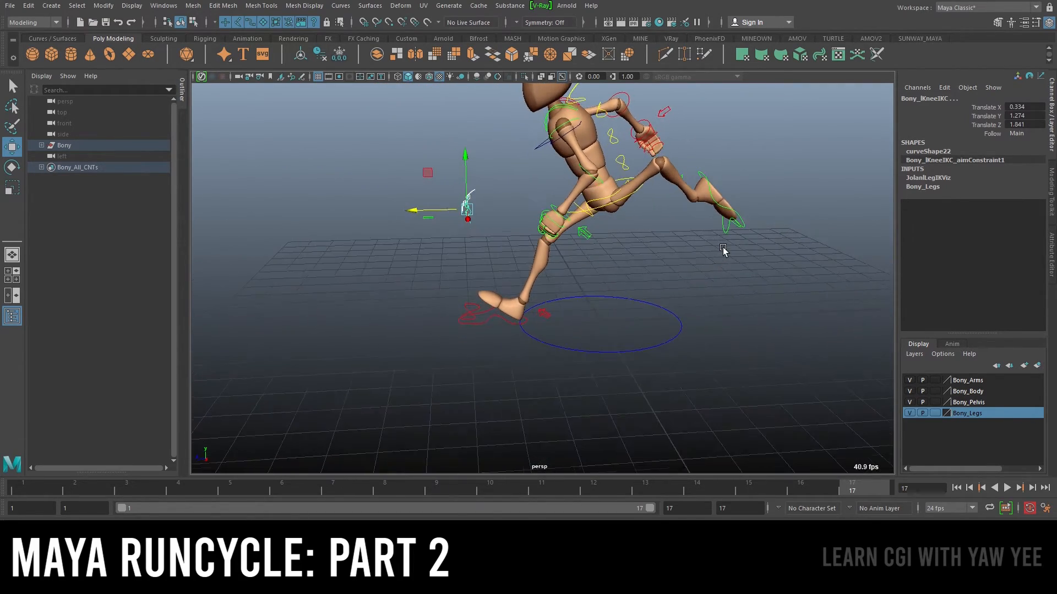
pyautogui.moveTo(39, 489); pyautogui.dragTo(880, 494)
pyautogui.moveTo(440, 210); pyautogui.dragTo(409, 252)
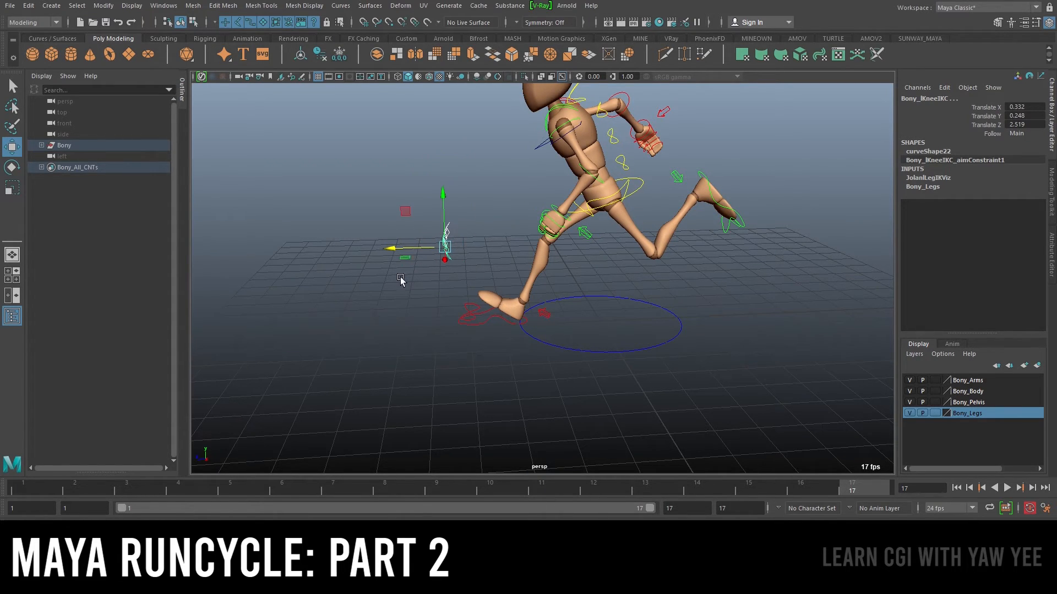
pyautogui.hotkey('alt', 'v')
pyautogui.hotkey('alt', 'v')
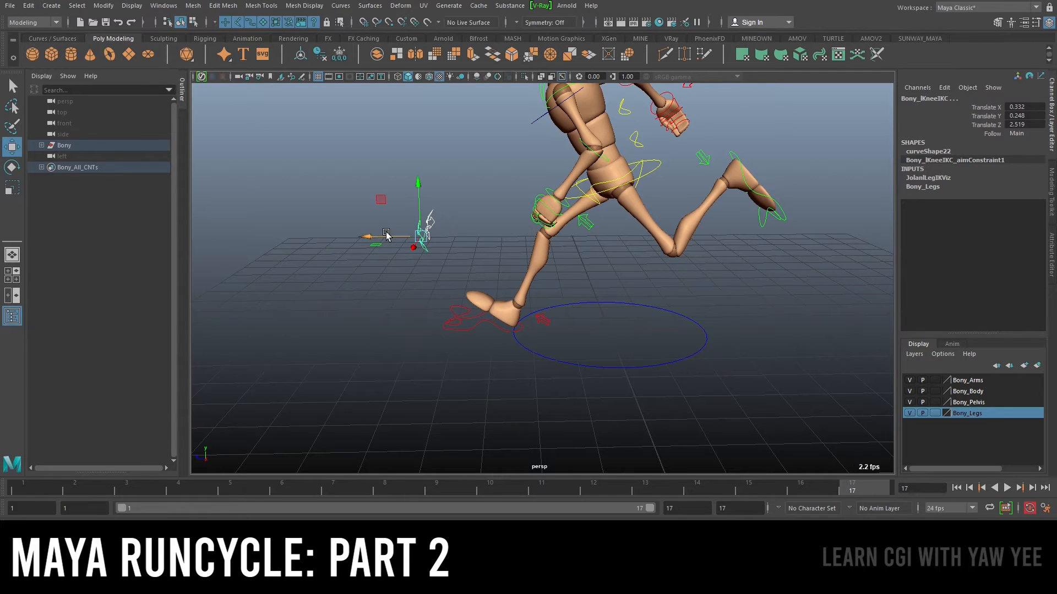
# Try dragging the left knee IK control far in front of the character at frame 17
pyautogui.moveTo(384, 238); pyautogui.dragTo(805, 233)
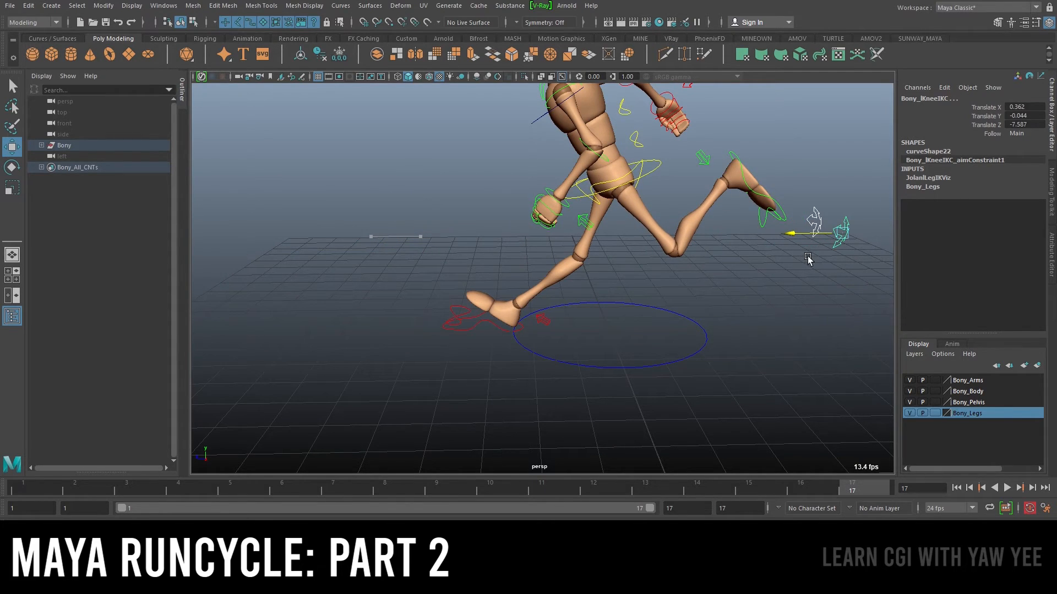
pyautogui.hotkey('alt', 'v')
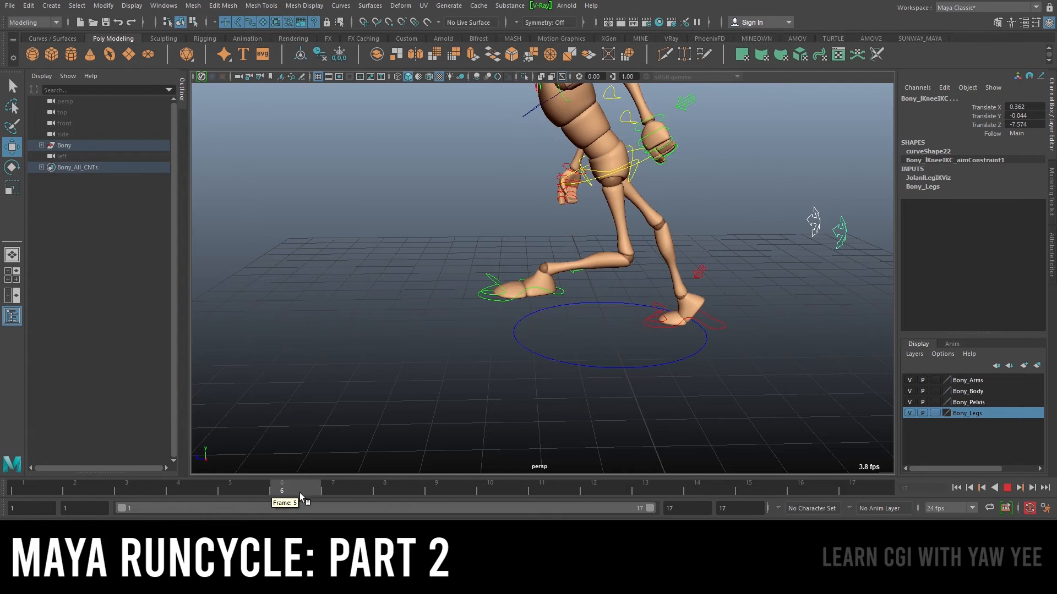
pyautogui.moveTo(757, 491)
pyautogui.mouseDown()
pyautogui.moveTo(291, 487)
pyautogui.moveTo(2, 461)
pyautogui.mouseUp()
pyautogui.hotkey('alt', 'v')
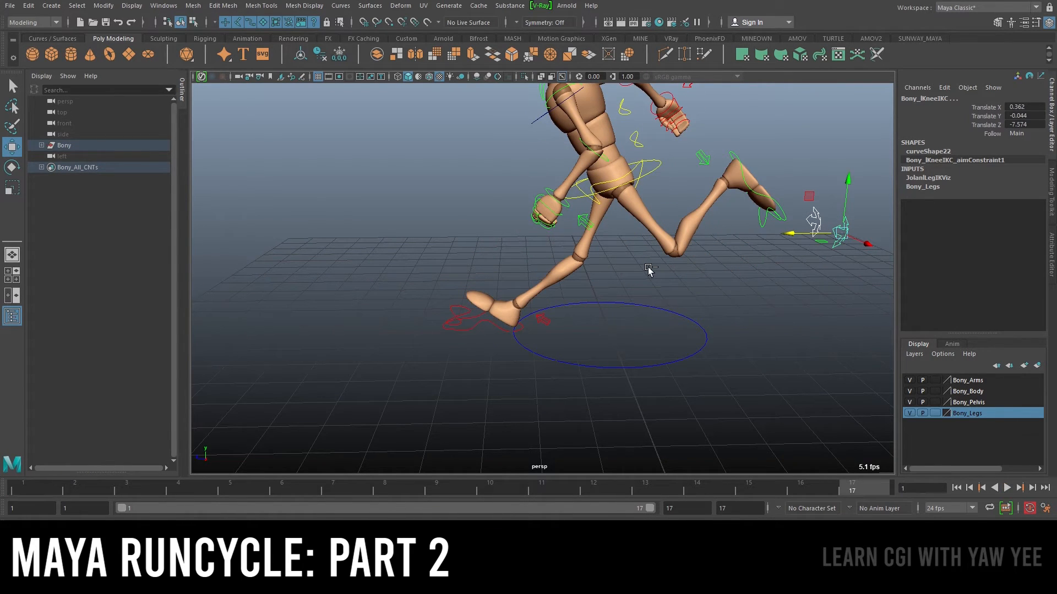
# Orbit around the character during playback to review the leg and knee motion
pyautogui.keyDown('alt'); pyautogui.moveTo(701, 291); pyautogui.dragTo(604, 285, button='right'); pyautogui.keyUp('alt')
pyautogui.keyDown('alt'); pyautogui.moveTo(604, 285); pyautogui.dragTo(691, 284); pyautogui.keyUp('alt')
pyautogui.keyDown('alt'); pyautogui.moveTo(692, 284); pyautogui.dragTo(534, 296, button='right'); pyautogui.keyUp('alt')
pyautogui.keyDown('alt'); pyautogui.moveTo(534, 296); pyautogui.dragTo(588, 282); pyautogui.keyUp('alt')
pyautogui.hotkey('alt', 'v')
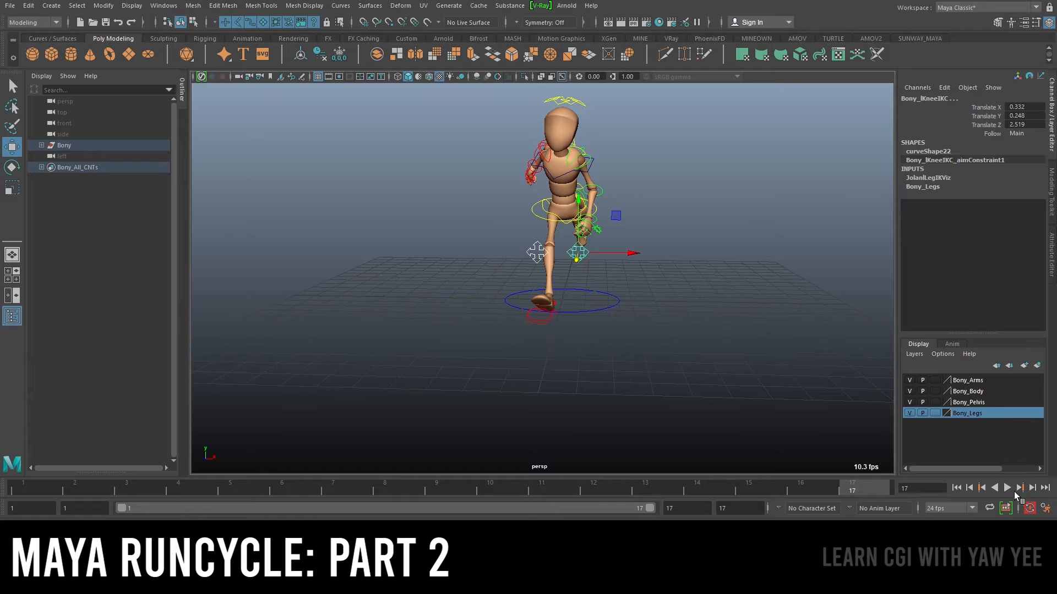
pyautogui.scroll(-4, 567, 247)
pyautogui.keyDown('alt'); pyautogui.moveTo(561, 245); pyautogui.dragTo(600, 239); pyautogui.keyUp('alt')
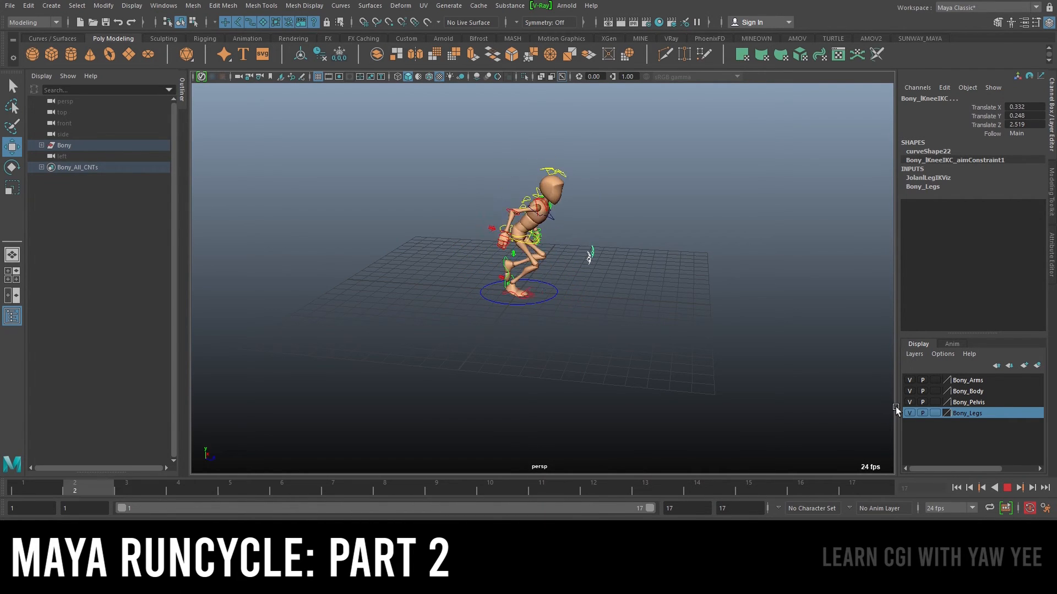
pyautogui.click(1004, 488)
pyautogui.keyDown('alt'); pyautogui.moveTo(660, 283); pyautogui.dragTo(602, 281, button='right'); pyautogui.keyUp('alt')
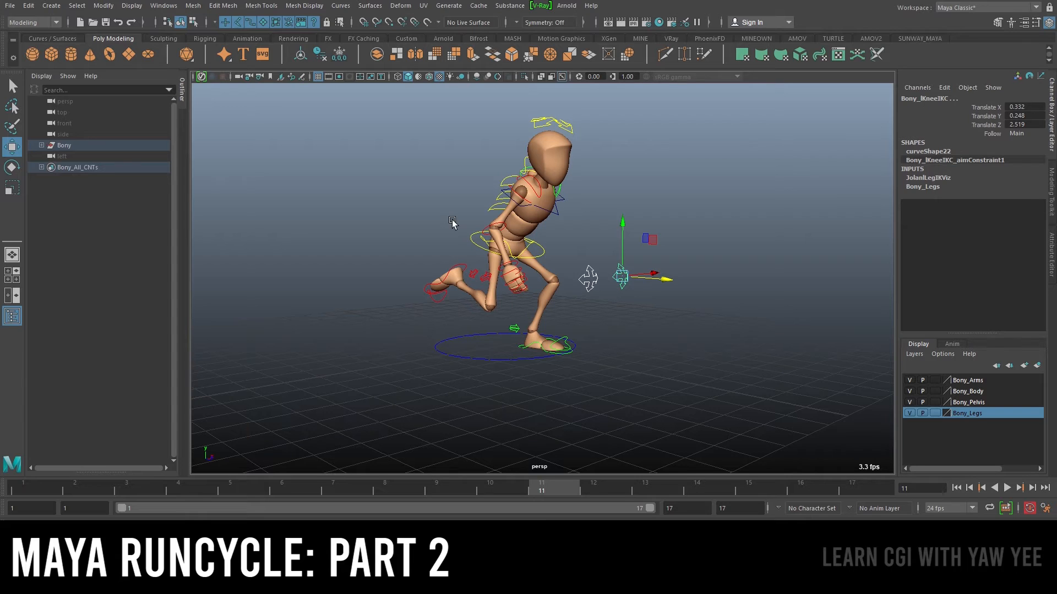
pyautogui.keyDown('alt'); pyautogui.moveTo(426, 253); pyautogui.dragTo(509, 262); pyautogui.keyUp('alt')
pyautogui.keyDown('alt'); pyautogui.moveTo(369, 229); pyautogui.dragTo(509, 239, button='right'); pyautogui.keyUp('alt')
pyautogui.keyDown('alt'); pyautogui.moveTo(373, 274); pyautogui.dragTo(493, 285, button='middle'); pyautogui.keyUp('alt')
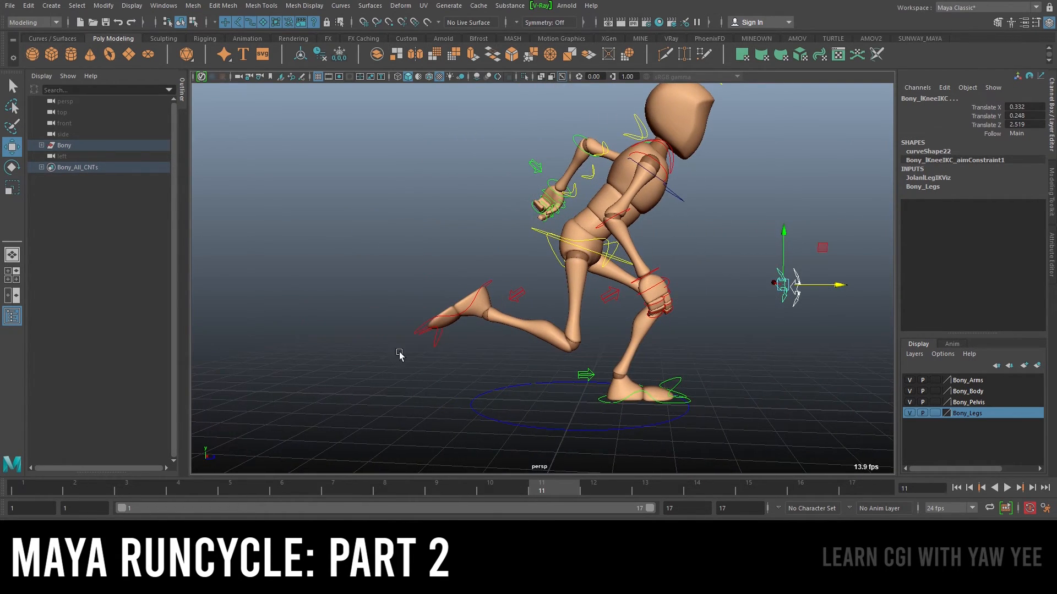
# Try adjusting the right foot IK control's Toe Up Dn, then undo it
pyautogui.click(427, 319)
pyautogui.keyDown('alt'); pyautogui.moveTo(511, 240); pyautogui.dragTo(547, 252, button='right'); pyautogui.keyUp('alt')
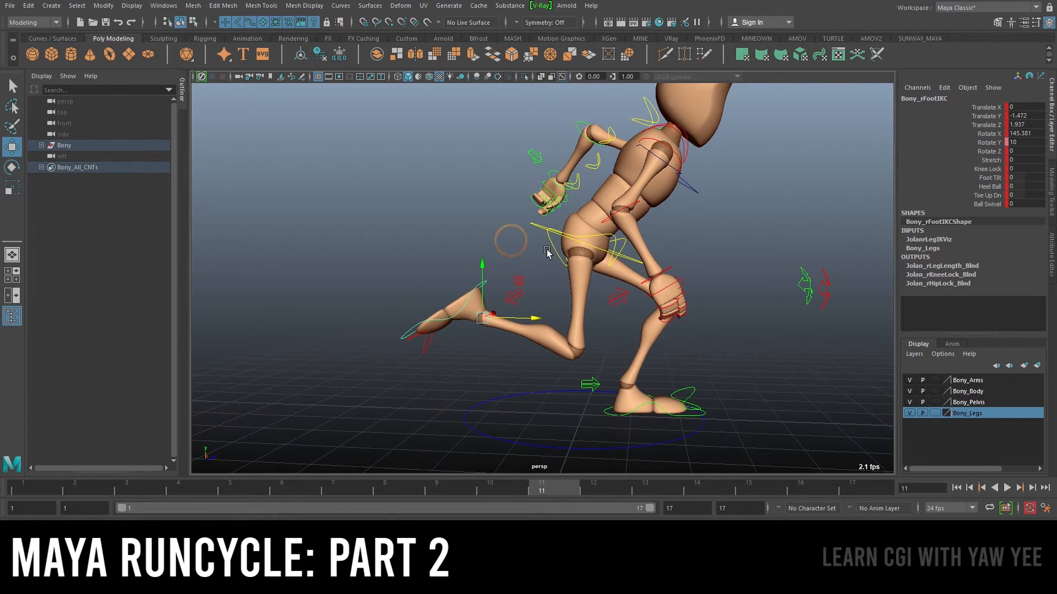
pyautogui.click(987, 195)
pyautogui.moveTo(537, 213); pyautogui.dragTo(513, 209, button='middle')
pyautogui.hotkey('ctrl', 'z')
# Set the left foot IK control's Toe Up Dn to about 3.3 at frame 5
pyautogui.hotkey('alt', 'v')
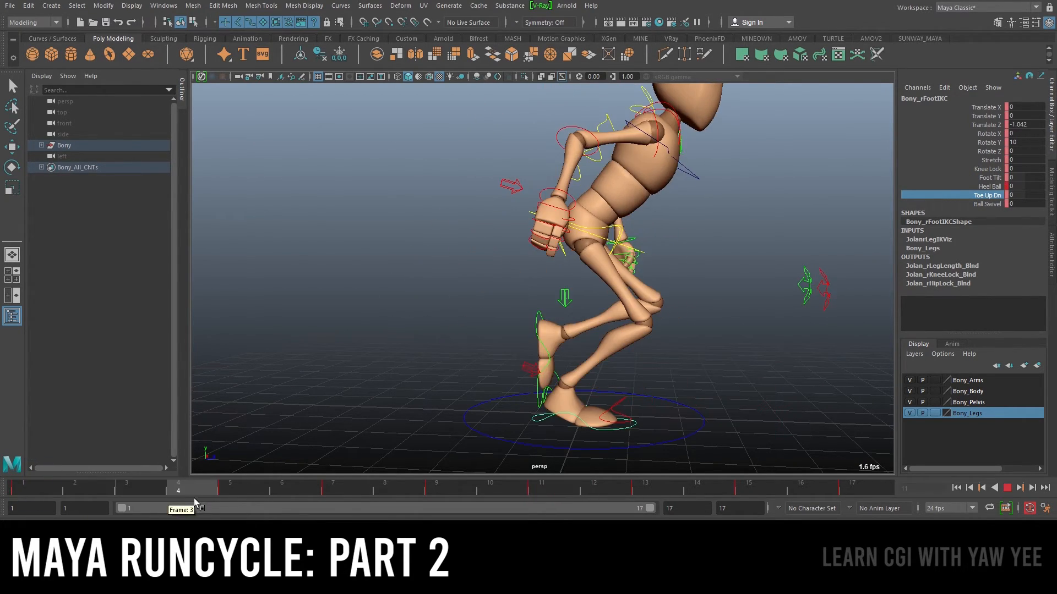
pyautogui.hotkey('alt', 'v')
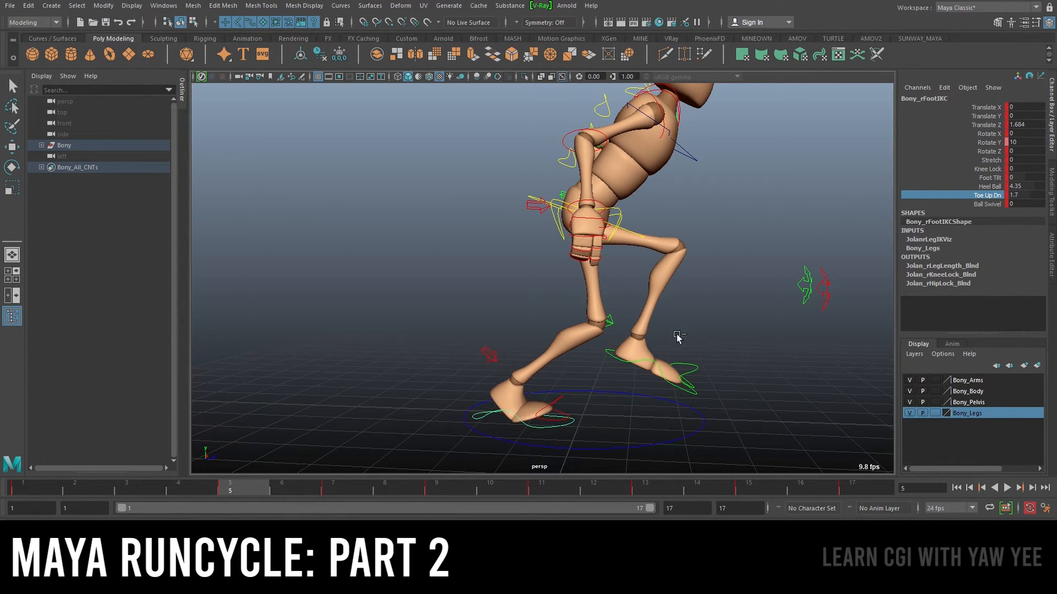
pyautogui.click(656, 365)
pyautogui.press('w')
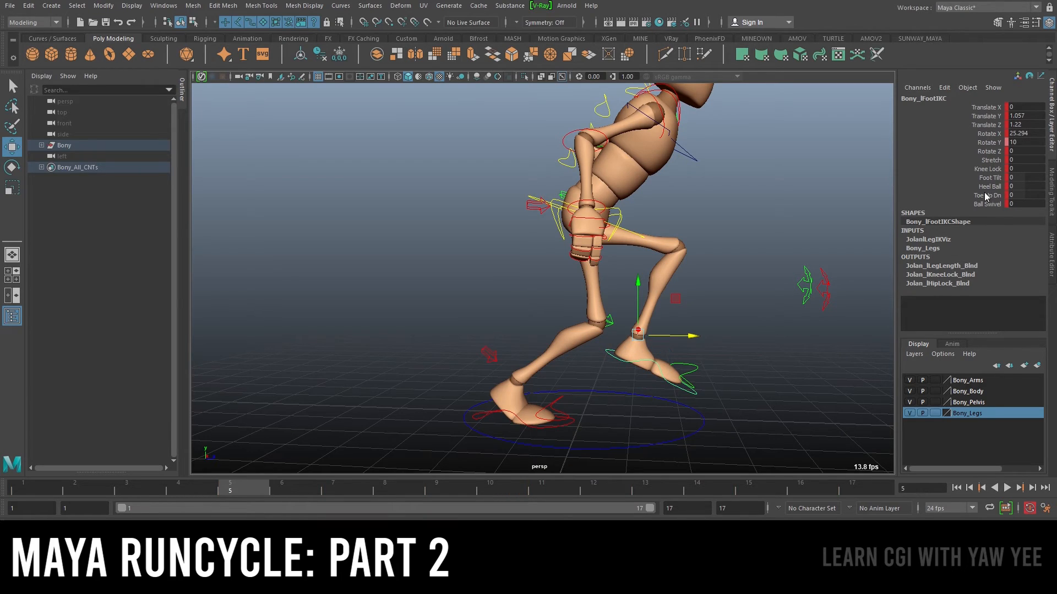
pyautogui.click(988, 186)
pyautogui.click(989, 195)
pyautogui.moveTo(739, 245)
pyautogui.mouseDown(button='middle')
pyautogui.moveTo(720, 241)
pyautogui.moveTo(756, 237)
pyautogui.mouseUp(button='middle')
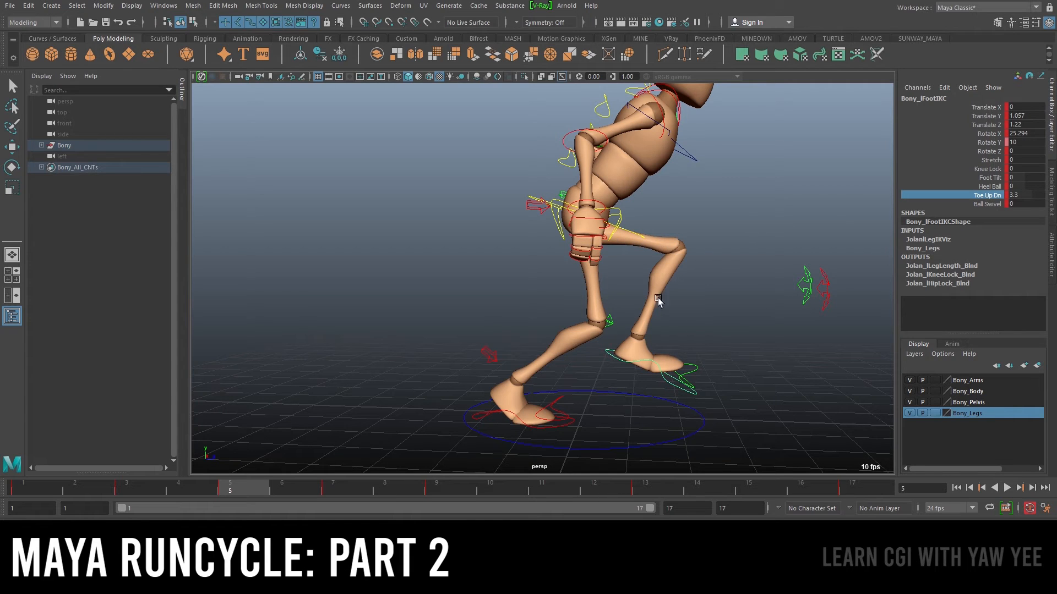
# Scrub to frame 7 and orbit to inspect the left foot's toe lift
pyautogui.keyDown('alt'); pyautogui.moveTo(794, 354); pyautogui.dragTo(573, 422, button='right'); pyautogui.keyUp('alt')
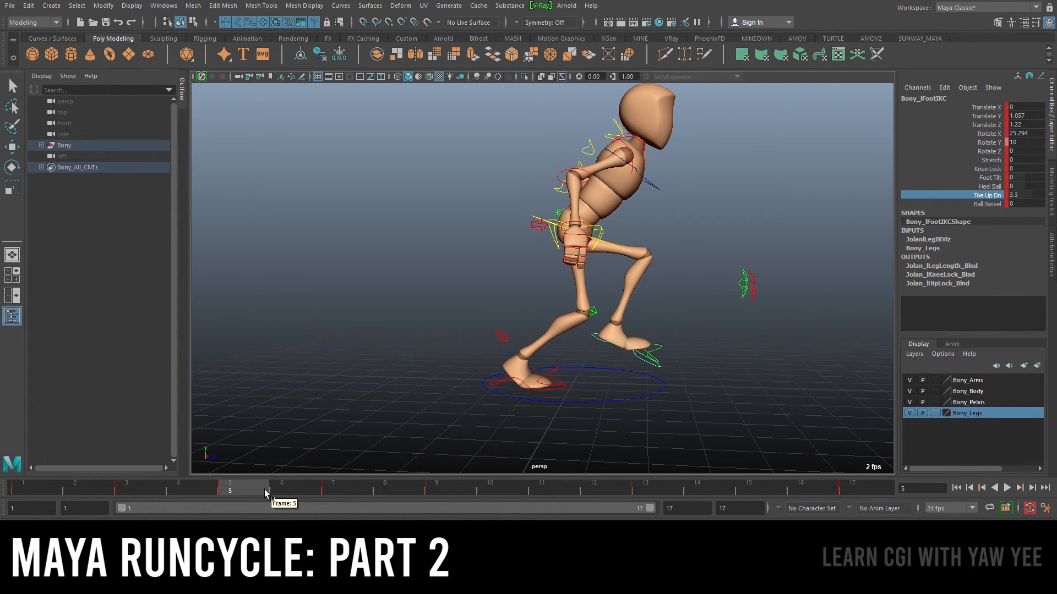
pyautogui.hotkey('alt', 'v')
pyautogui.moveTo(369, 508); pyautogui.dragTo(371, 508)
pyautogui.moveTo(707, 217); pyautogui.dragTo(726, 217, button='middle')
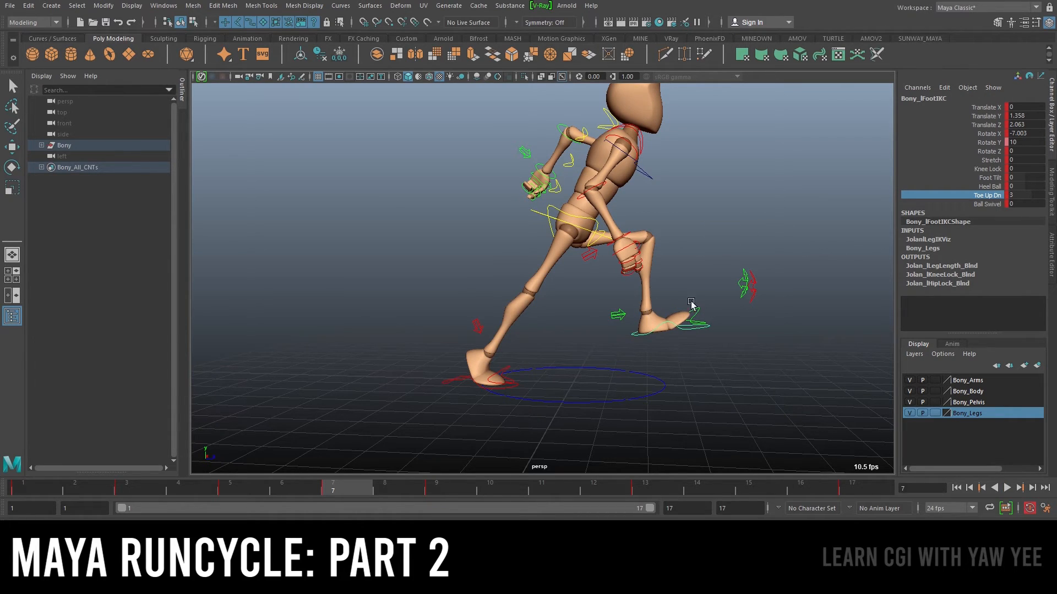
pyautogui.moveTo(553, 234); pyautogui.dragTo(629, 244, button='middle')
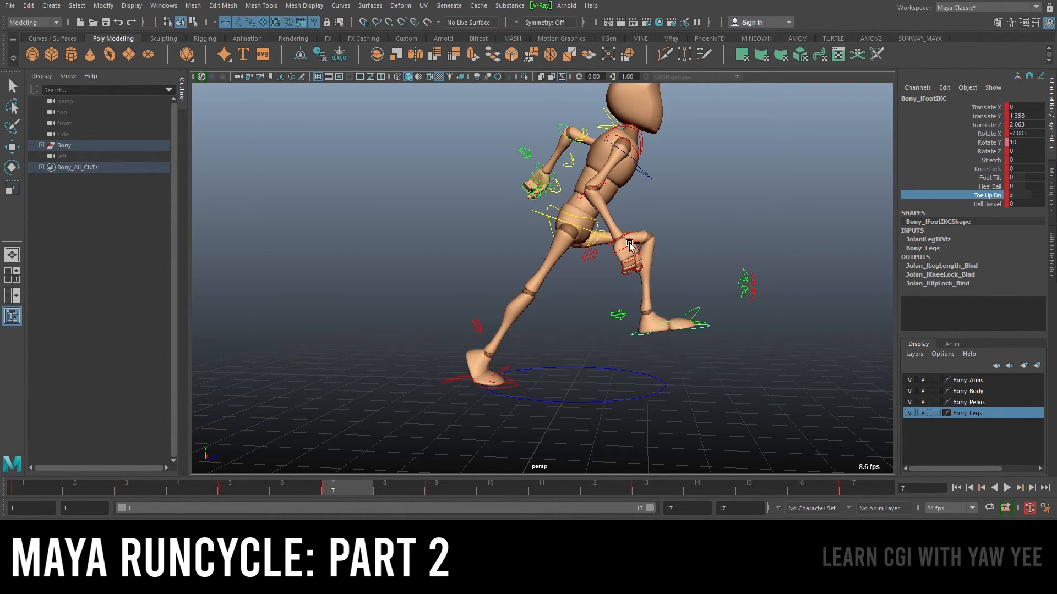
# Undo the last three actions and step to the next keyframe
pyautogui.hotkey('ctrl', 'z')
pyautogui.hotkey('ctrl', 'z')
pyautogui.hotkey('ctrl', 'z')
pyautogui.hotkey('ctrl', 'z')
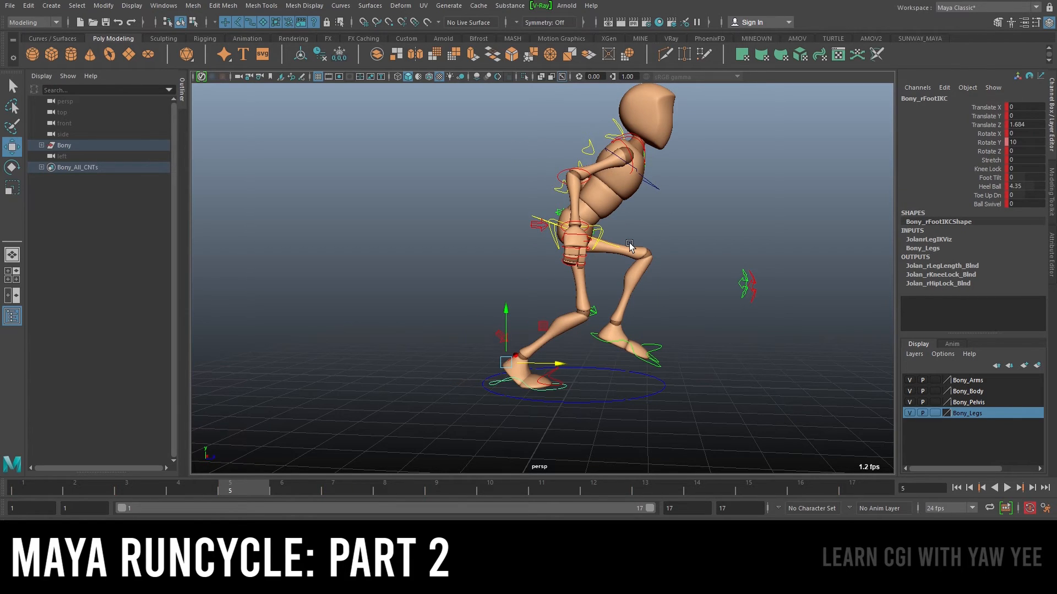
pyautogui.press('.')
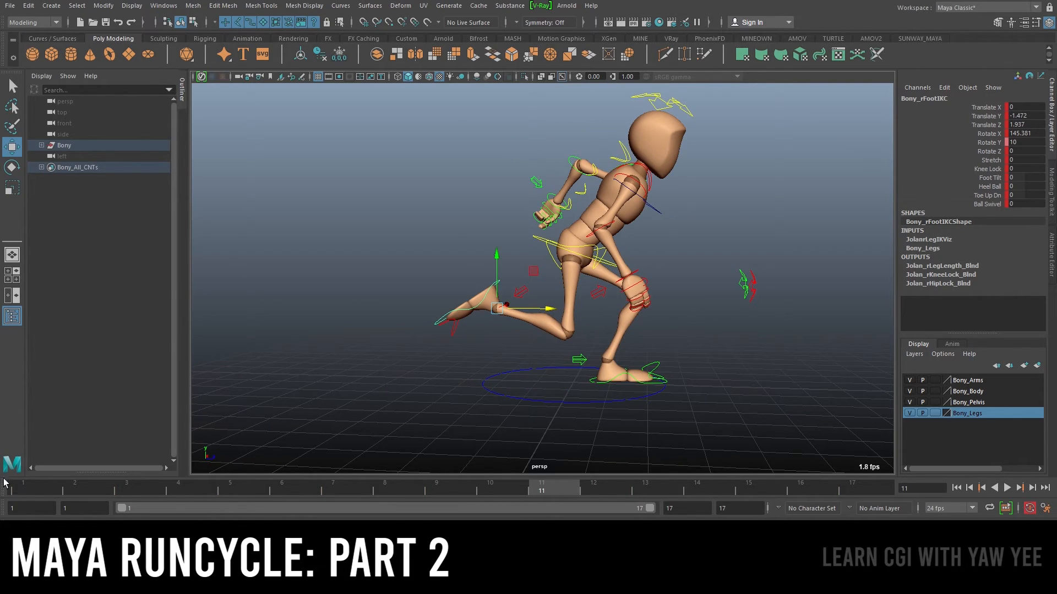
# Play back the run cycle and zoom in to review the character's motion
pyautogui.hotkey('alt', 'v')
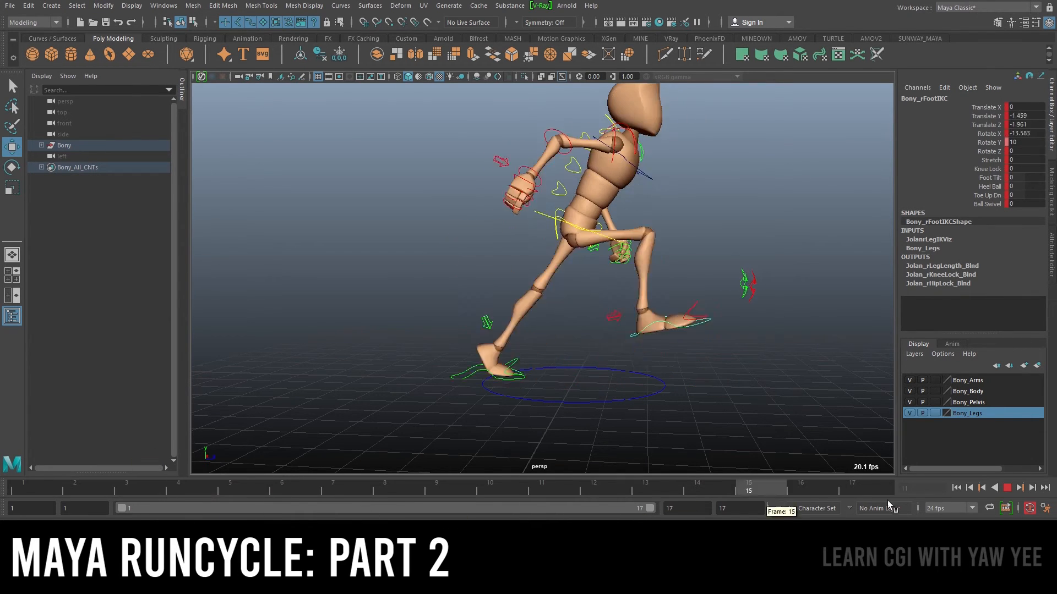
pyautogui.hotkey('alt', 'v')
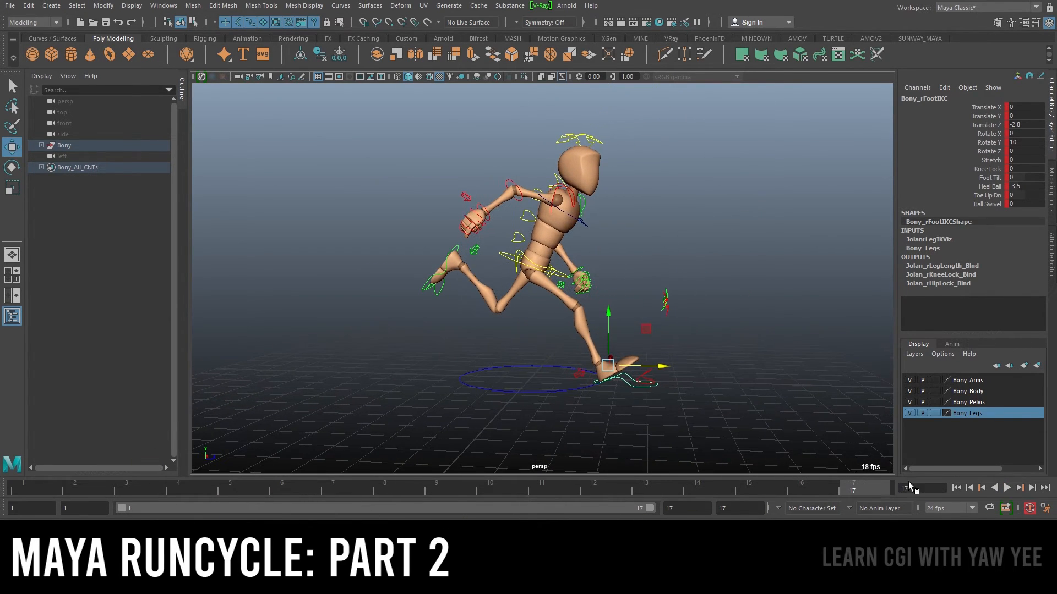
pyautogui.click(1011, 493)
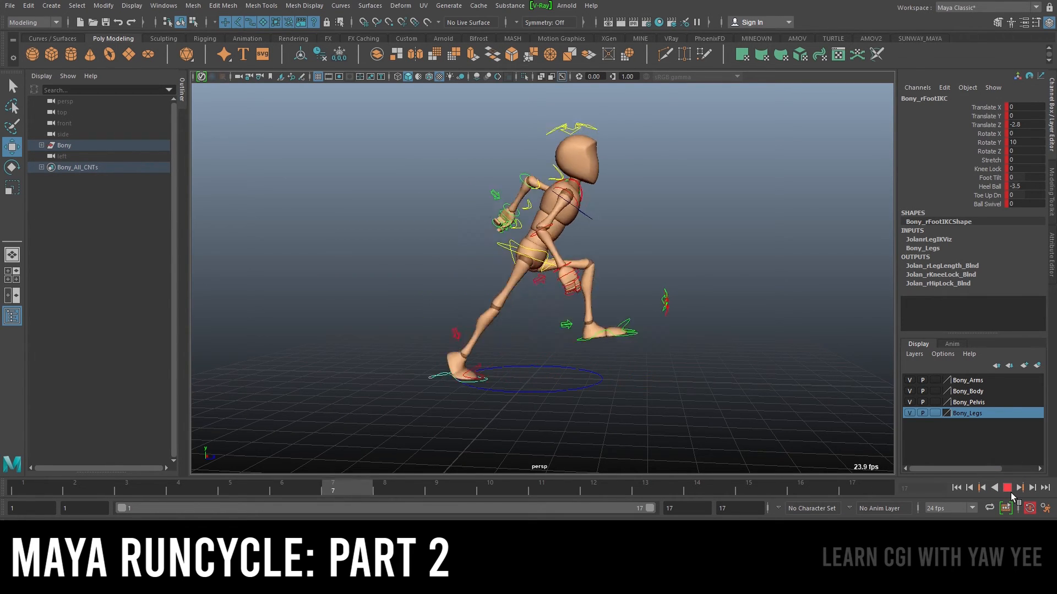
pyautogui.click(1006, 493)
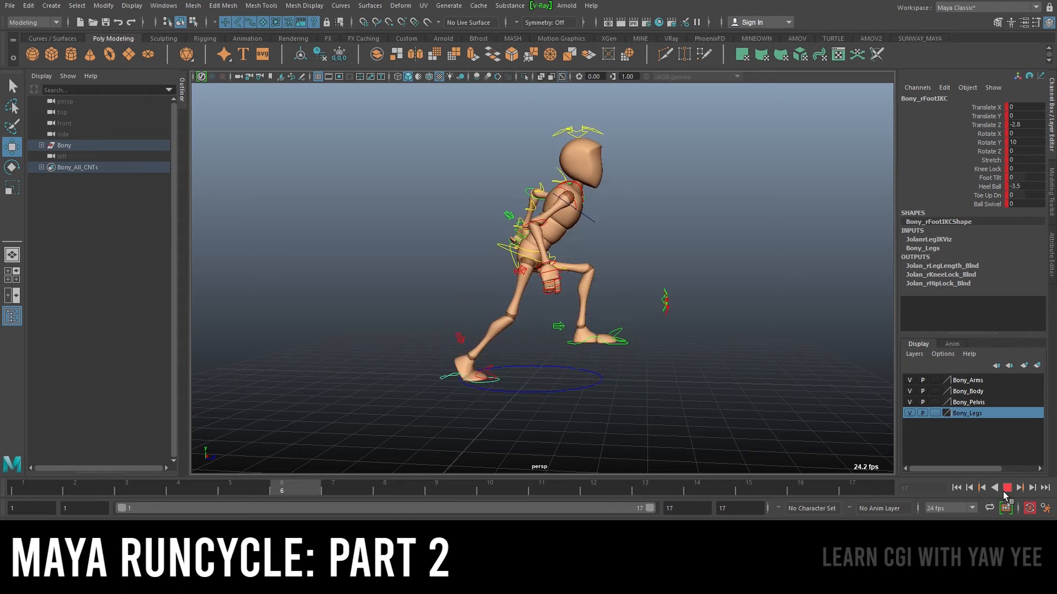
pyautogui.hotkey('alt', 'v')
pyautogui.scroll(5, 490, 193)
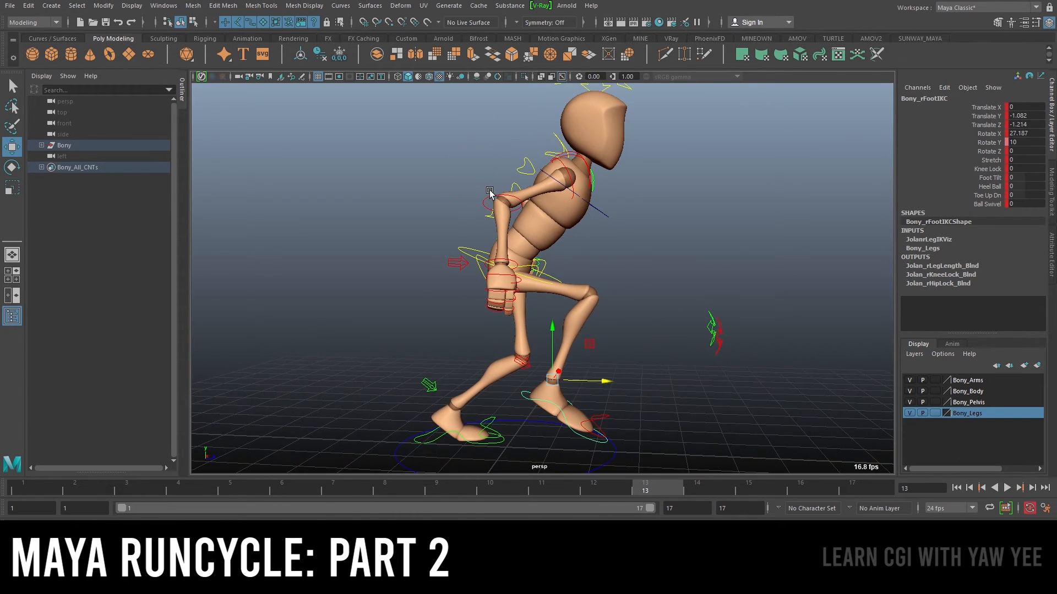
# Select the right elbow FK control and play the animation back from frame 1
pyautogui.click(480, 197)
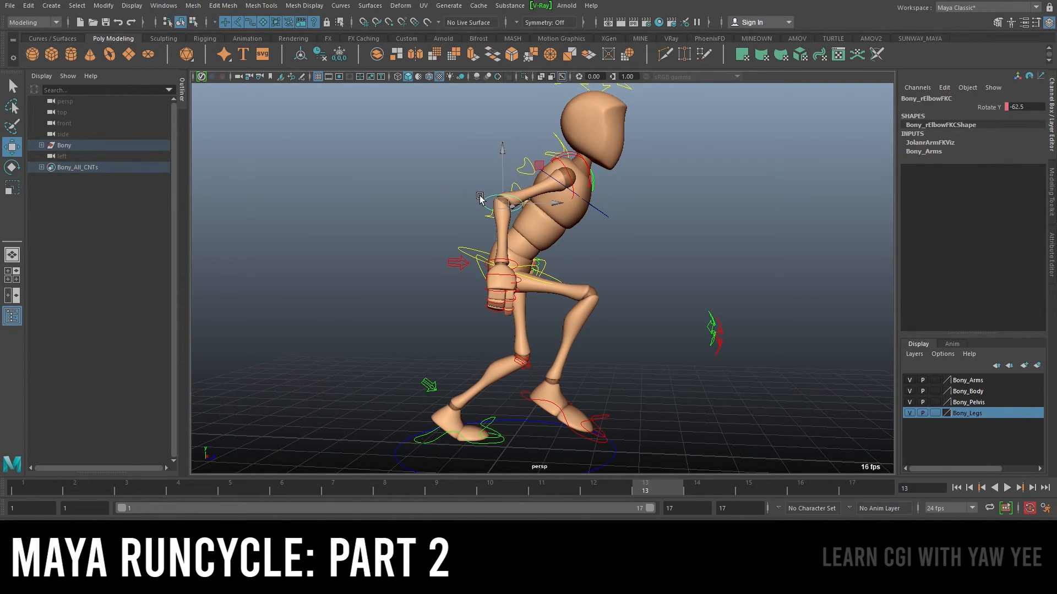
pyautogui.press('e')
pyautogui.moveTo(71, 486); pyautogui.dragTo(40, 494)
pyautogui.hotkey('alt', 'v')
pyautogui.hotkey('alt', 'v')
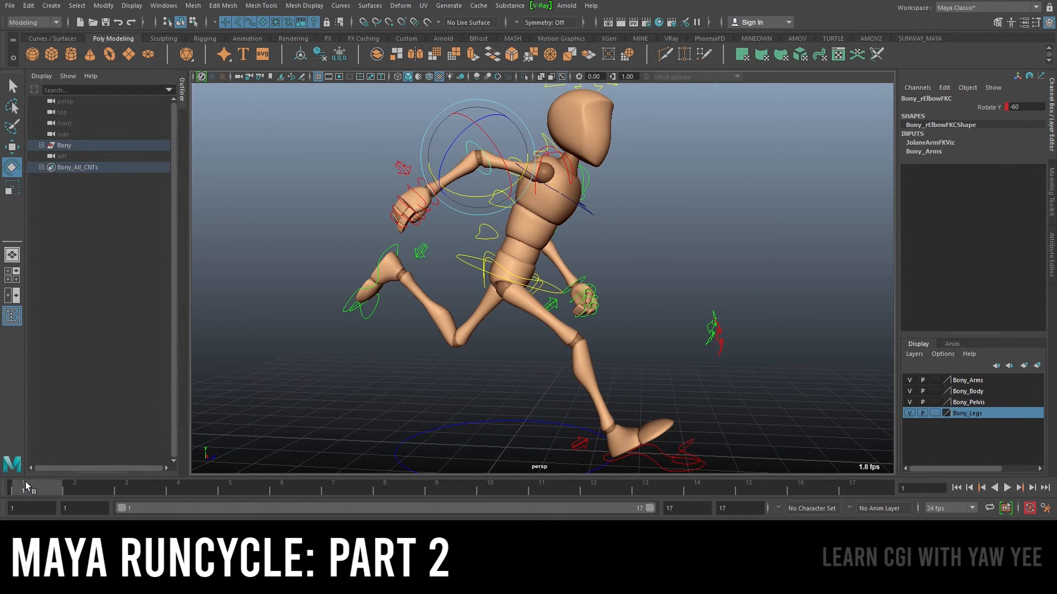
# Set the timeline to display key ticks for the active object only
pyautogui.rightClick(407, 484)
pyautogui.moveTo(446, 412)
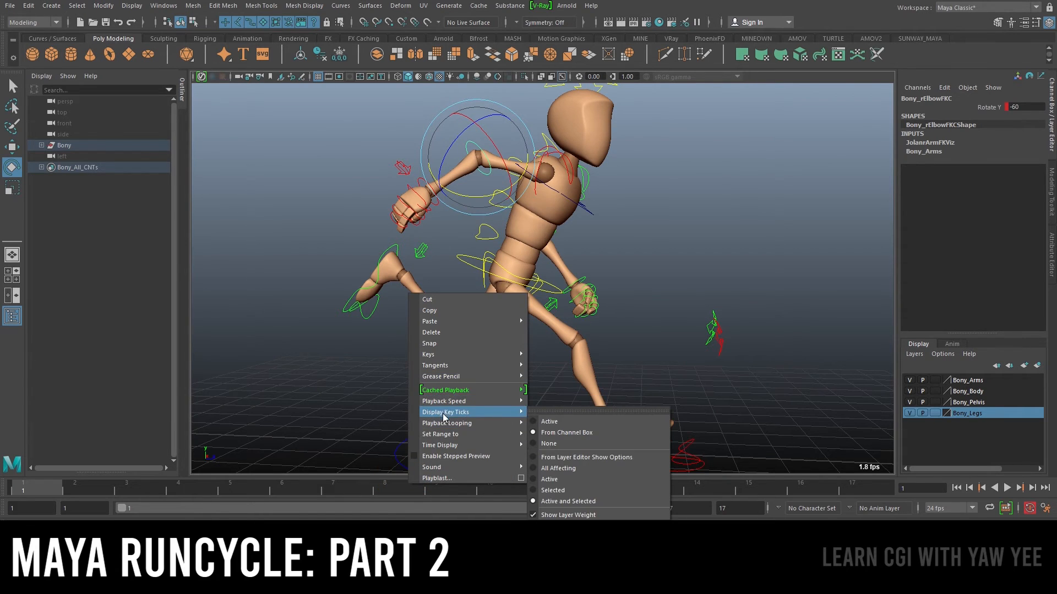
pyautogui.click(570, 422)
pyautogui.keyDown('alt'); pyautogui.moveTo(644, 338); pyautogui.dragTo(604, 314, button='right'); pyautogui.keyUp('alt')
pyautogui.keyDown('alt'); pyautogui.moveTo(605, 314); pyautogui.dragTo(581, 351, button='middle'); pyautogui.keyUp('alt')
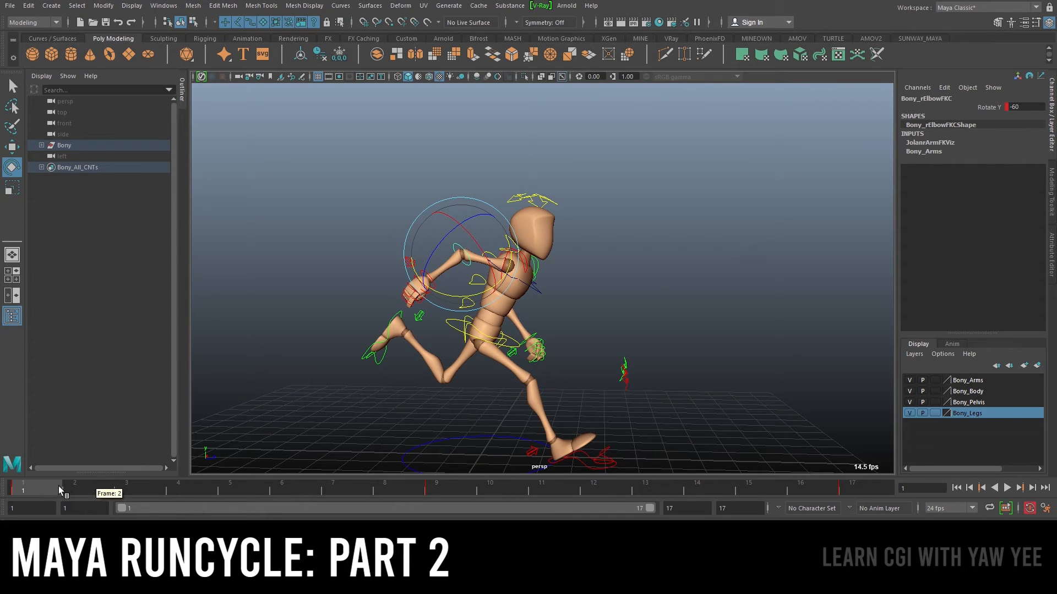
# At frame 5, rotate the right elbow FK control to about -50 on Rotate Y
pyautogui.hotkey('alt', 'v')
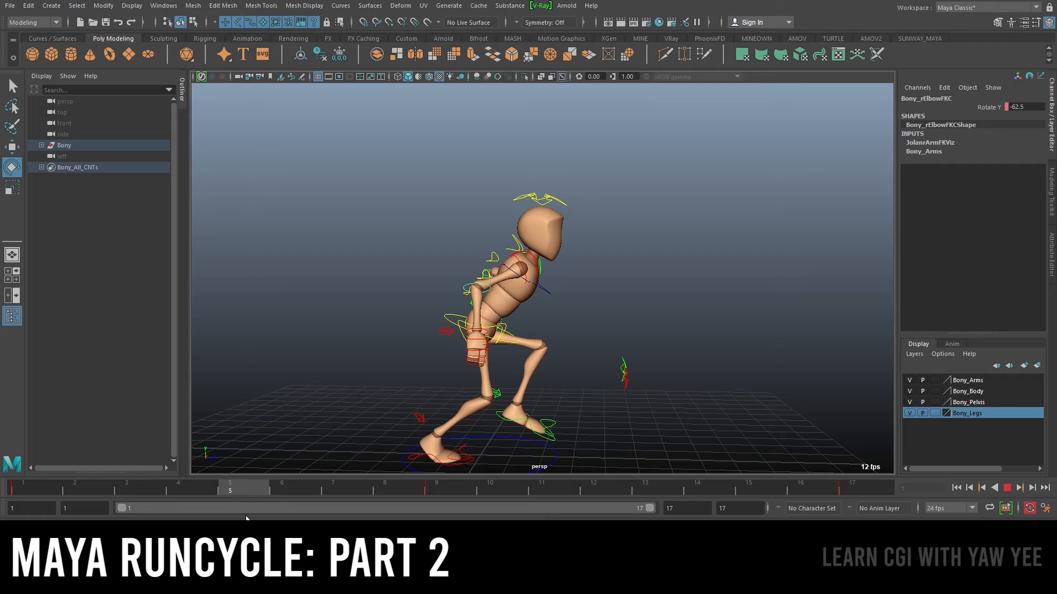
pyautogui.hotkey('alt', 'v')
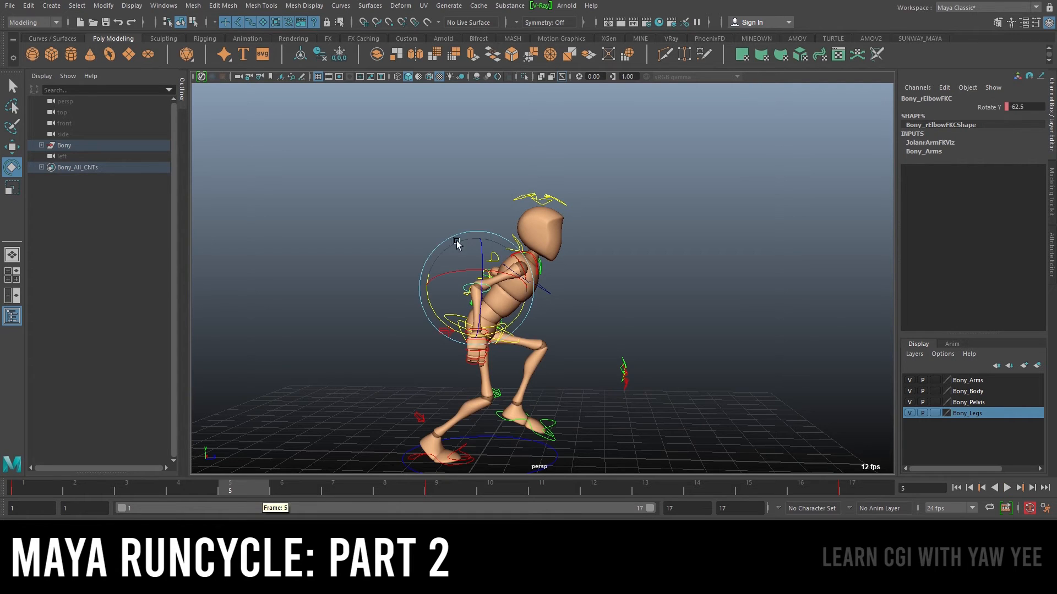
pyautogui.scroll(2, 522, 269)
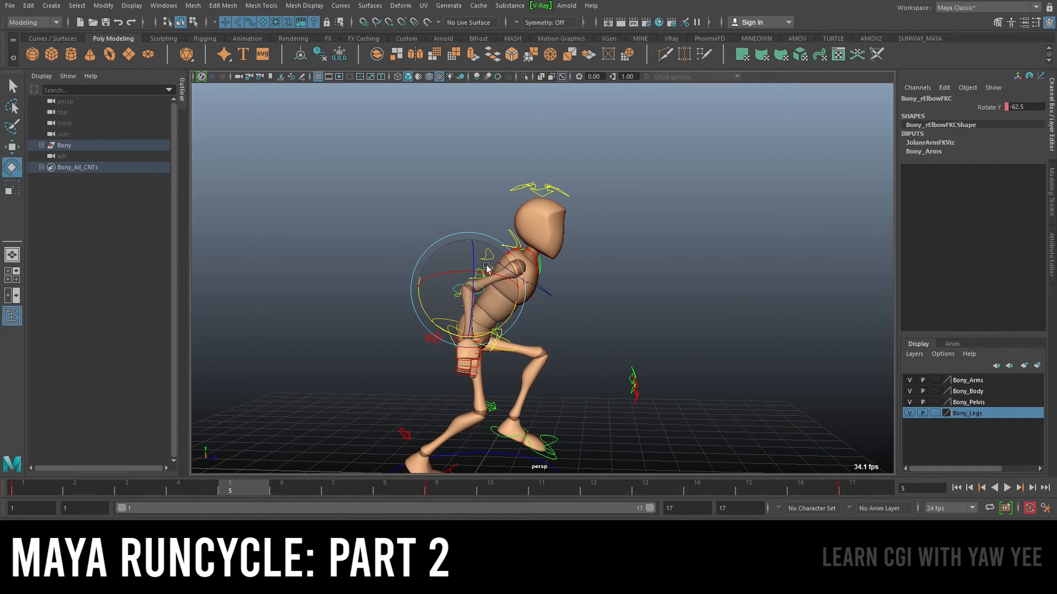
pyautogui.moveTo(510, 321); pyautogui.dragTo(499, 325)
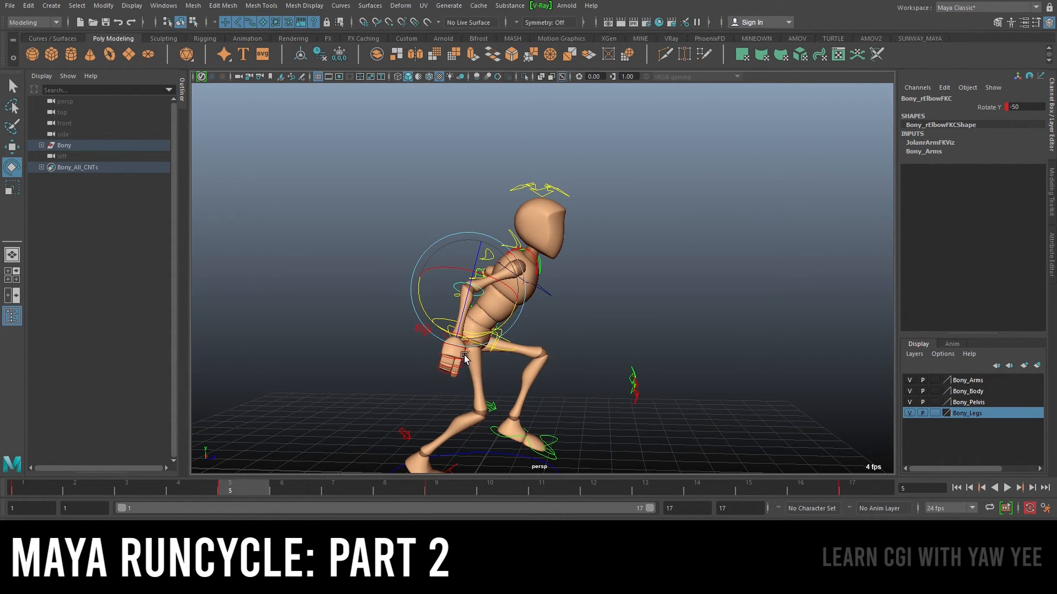
# Rotate the right wrist FK control to about 30 on Rotate Y at frame 5
pyautogui.press('q')
pyautogui.click(466, 341)
pyautogui.press('e')
pyautogui.moveTo(488, 376); pyautogui.dragTo(466, 384)
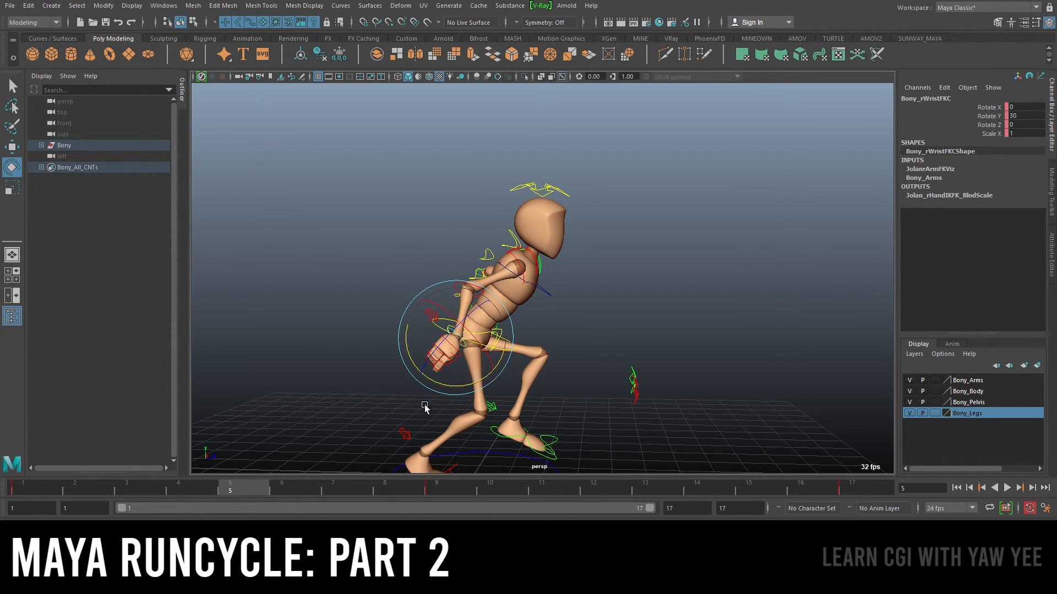
pyautogui.hotkey('alt', 'v')
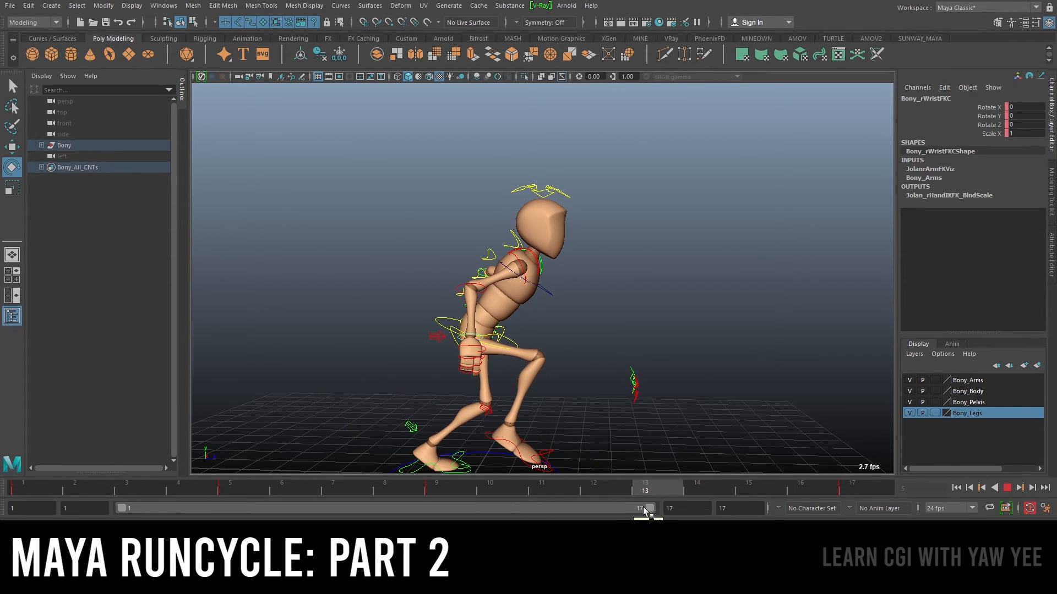
# At frame 13, rotate the right elbow FK control slightly
pyautogui.press('Escape')
pyautogui.press('q')
pyautogui.click(534, 265)
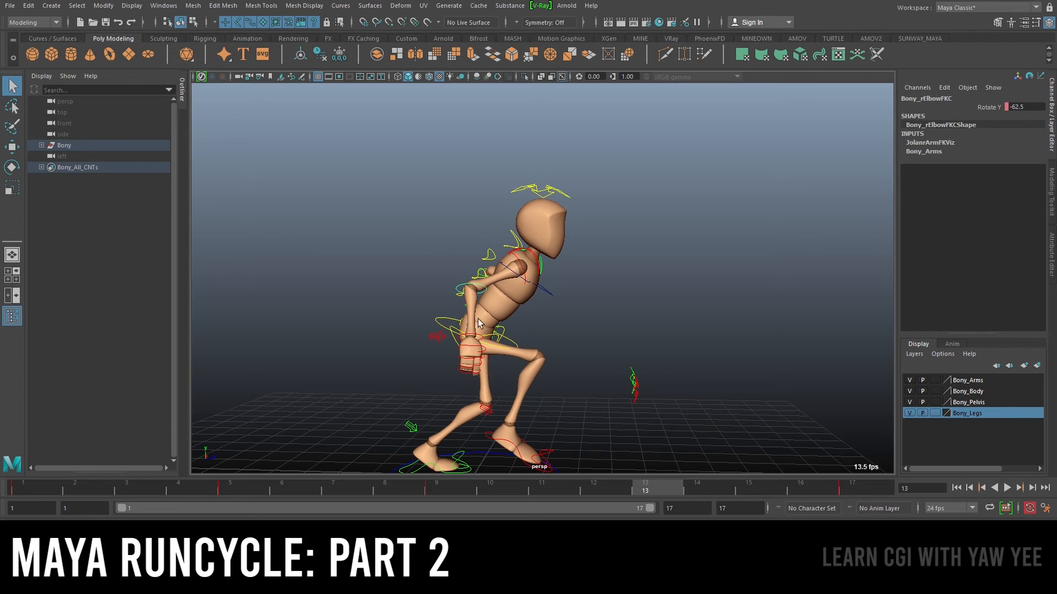
pyautogui.press('e')
pyautogui.moveTo(499, 324); pyautogui.dragTo(517, 317)
# Rotate the right wrist FK control to about -40 on Rotate Y at frame 13
pyautogui.press('q')
pyautogui.click(496, 334)
pyautogui.press('e')
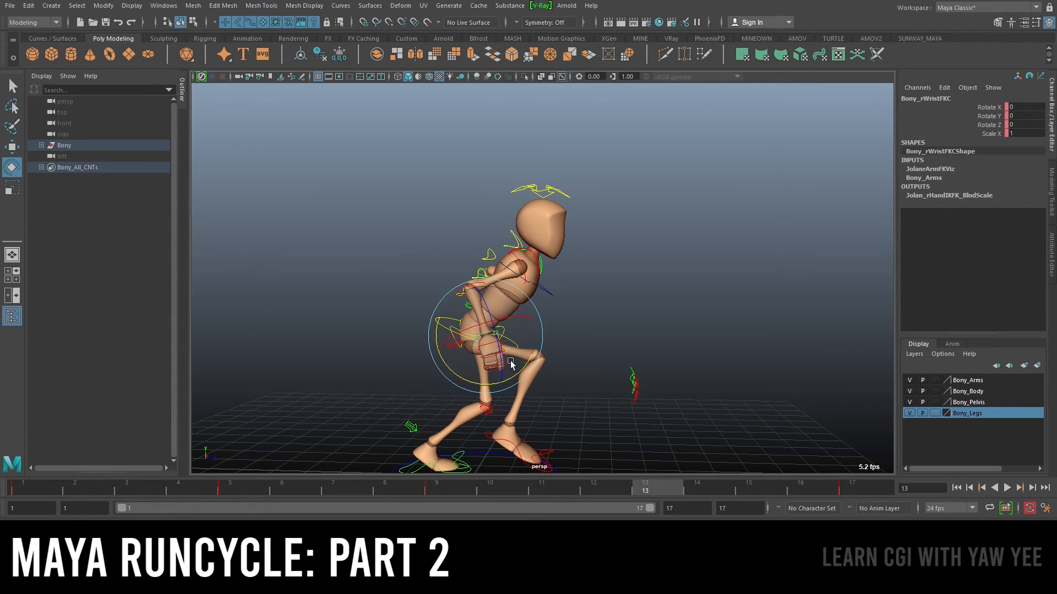
pyautogui.moveTo(520, 372); pyautogui.dragTo(546, 367)
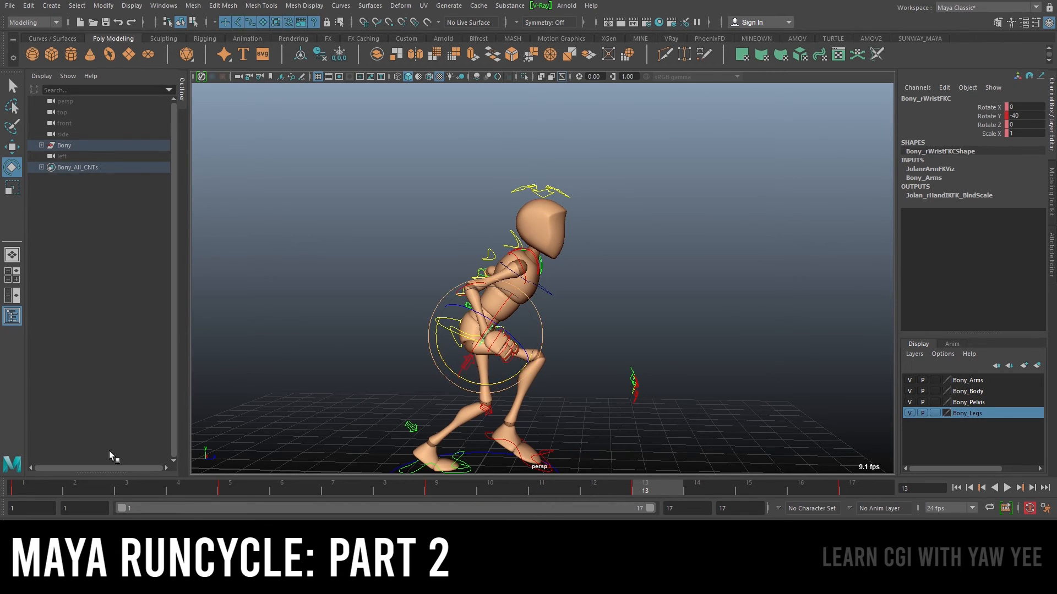
# Play back and scrub the animation, orbiting around the character to review the arm motion
pyautogui.hotkey('alt', 'v')
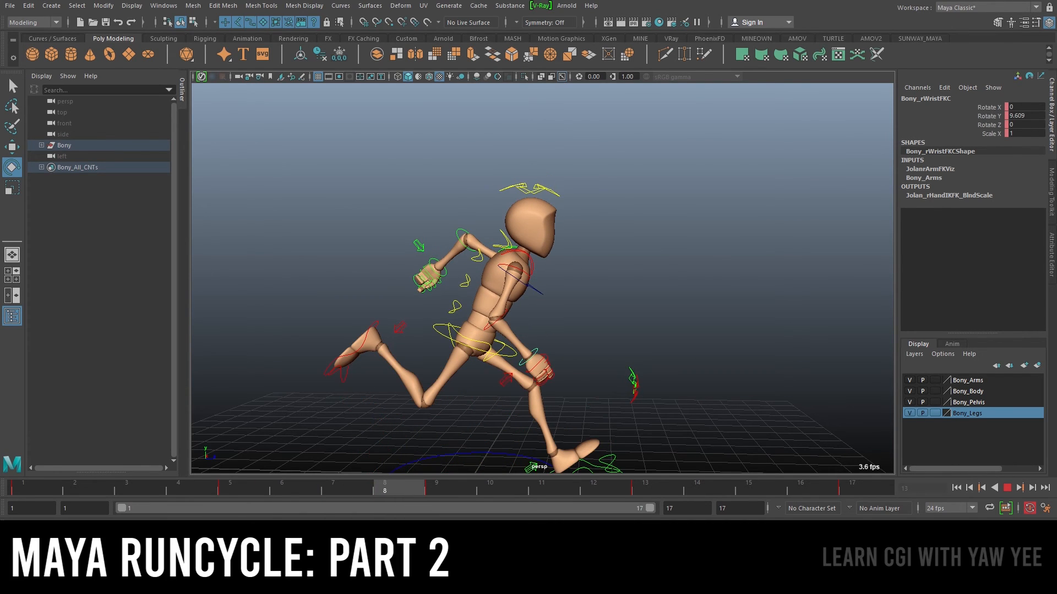
pyautogui.moveTo(557, 491); pyautogui.dragTo(515, 491)
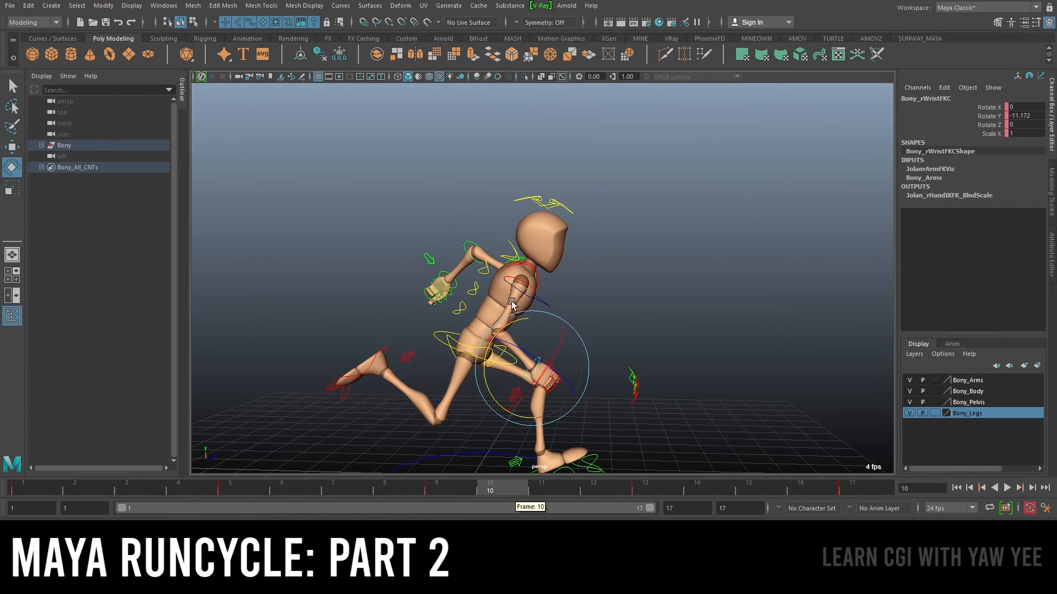
pyautogui.hotkey('alt', 'v')
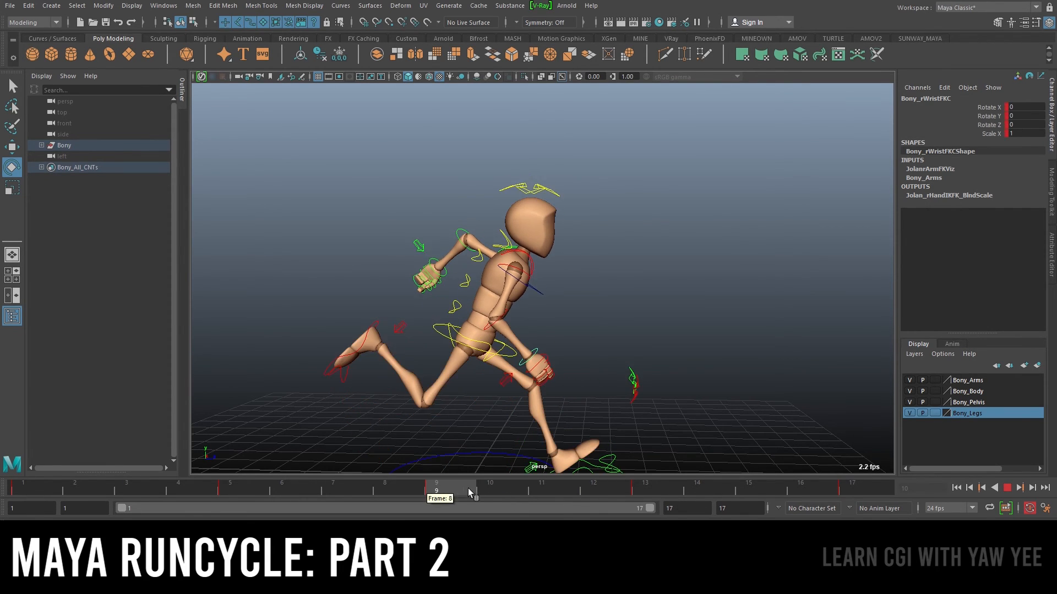
pyautogui.hotkey('alt', 'v')
pyautogui.hotkey('alt', 'v')
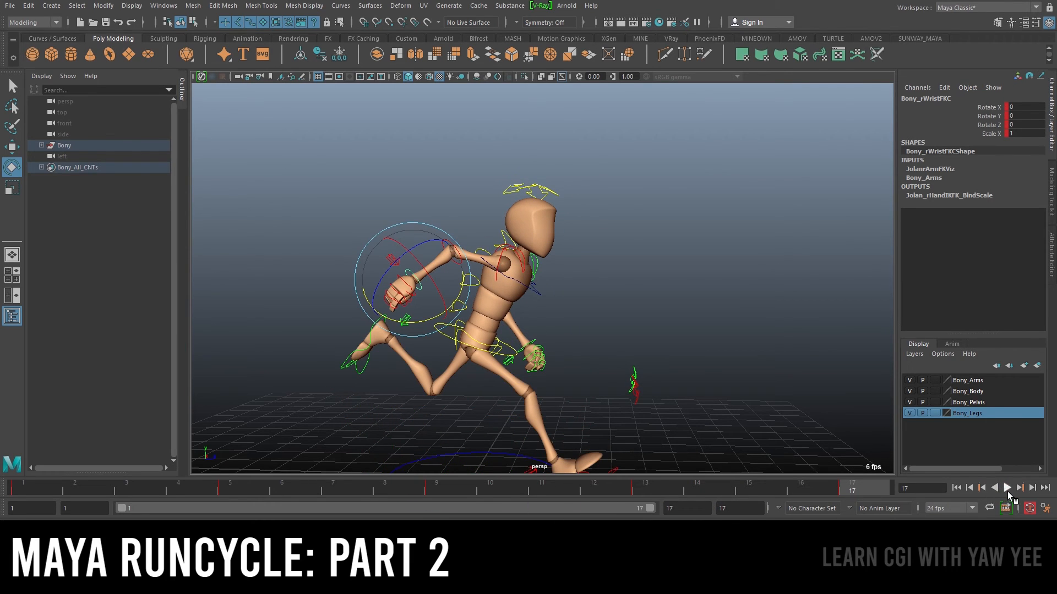
pyautogui.click(1008, 490)
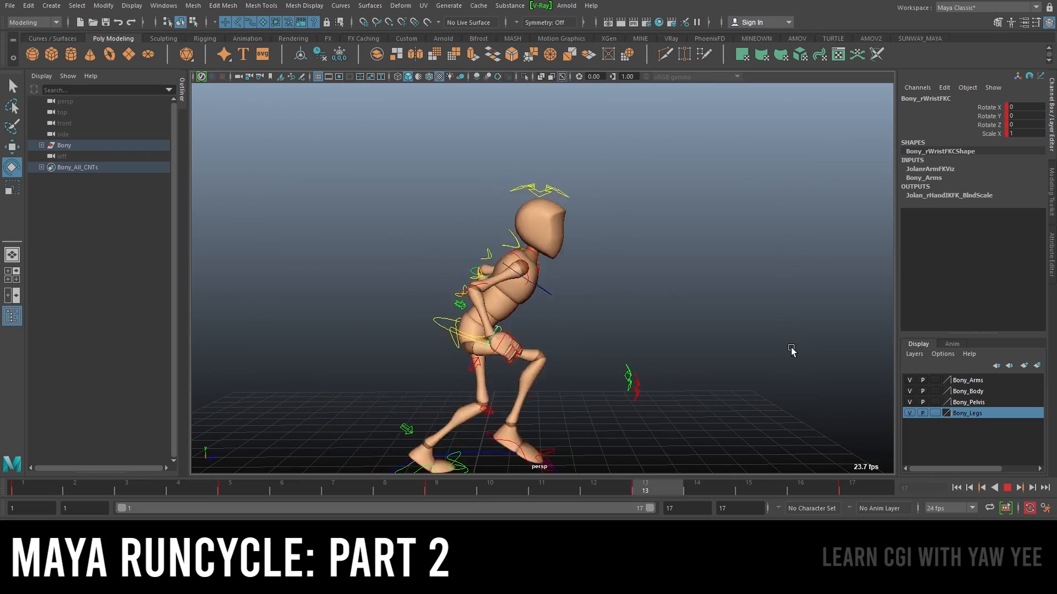
pyautogui.keyDown('alt'); pyautogui.moveTo(766, 345); pyautogui.dragTo(576, 353); pyautogui.keyUp('alt')
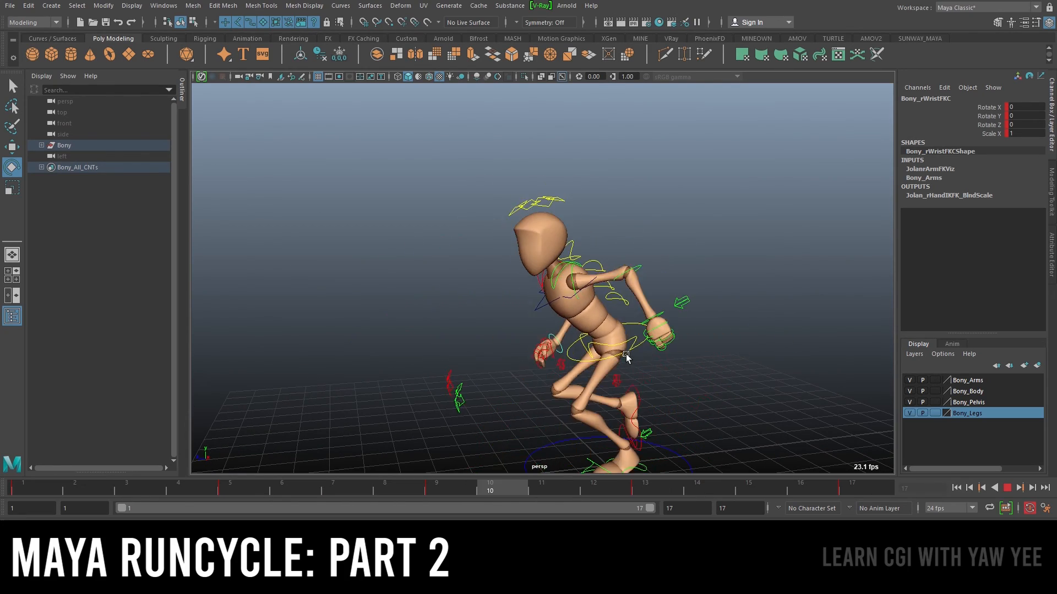
pyautogui.click(1007, 488)
# Select the left elbow FK control and rotate it at frame 5
pyautogui.click(663, 271)
pyautogui.click(625, 272)
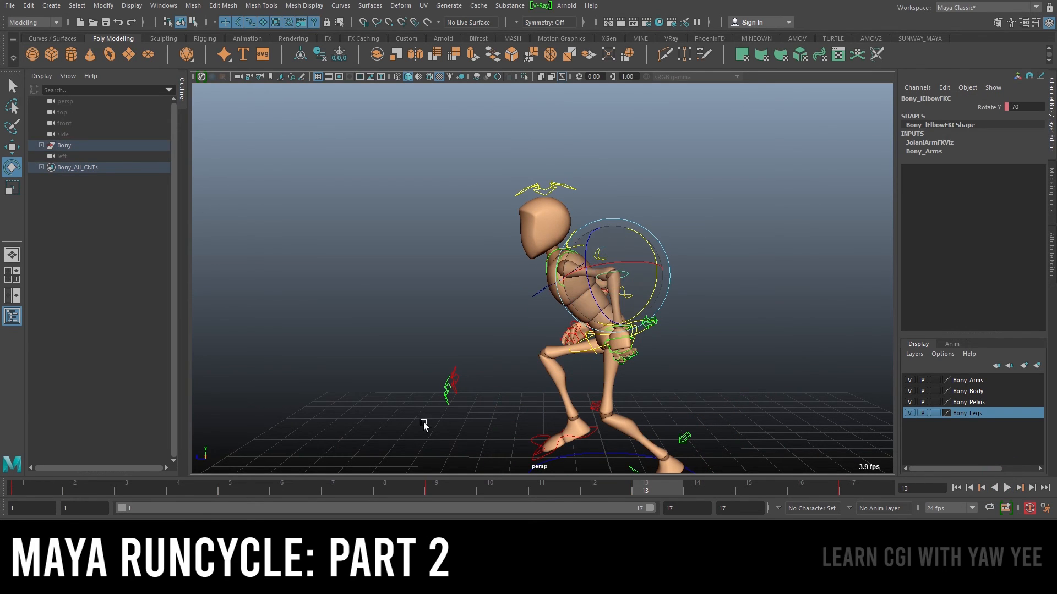
pyautogui.click(22, 491)
pyautogui.moveTo(63, 490); pyautogui.dragTo(226, 500)
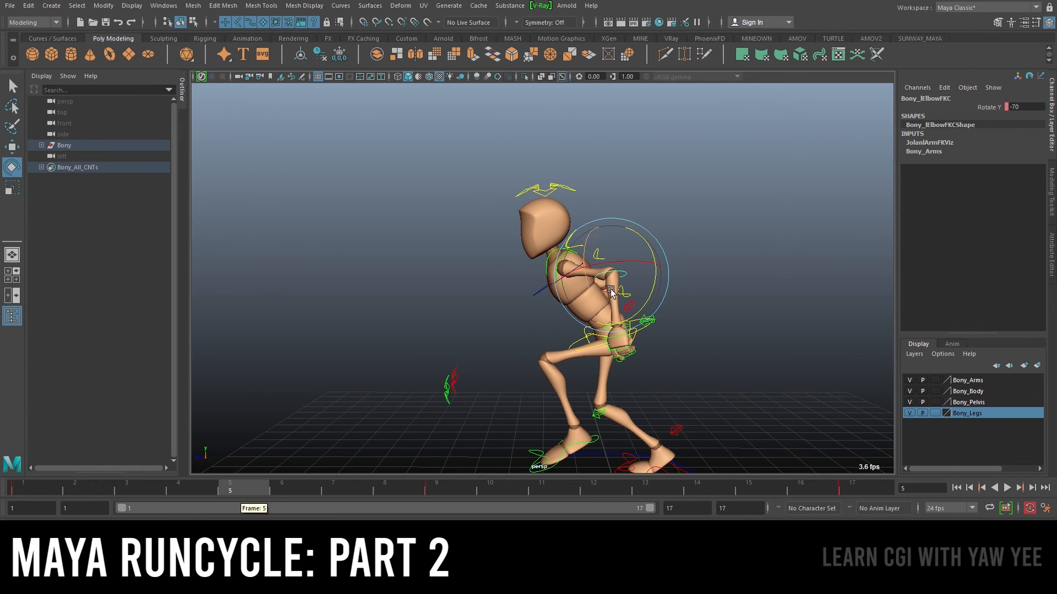
pyautogui.keyDown('alt'); pyautogui.moveTo(611, 292); pyautogui.dragTo(656, 300, button='right'); pyautogui.keyUp('alt')
pyautogui.moveTo(661, 300); pyautogui.dragTo(608, 339)
# Rotate the left wrist FK control to about -25 on Rotate Y at frame 5
pyautogui.press('q')
pyautogui.click(608, 339)
pyautogui.press('e')
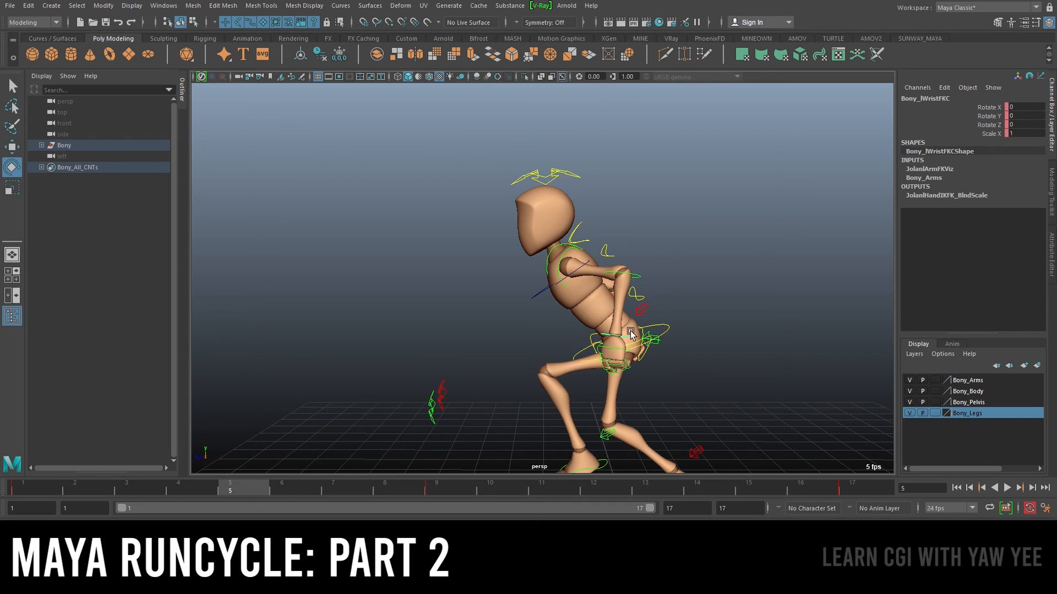
pyautogui.moveTo(646, 368); pyautogui.dragTo(730, 302)
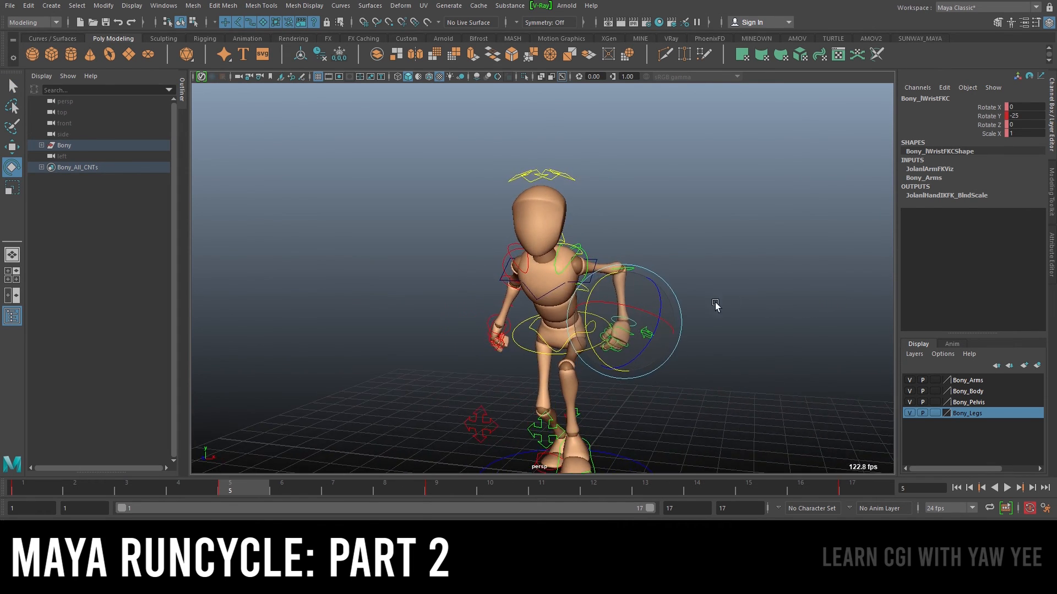
pyautogui.keyDown('alt'); pyautogui.moveTo(659, 312); pyautogui.dragTo(665, 276); pyautogui.keyUp('alt')
pyautogui.hotkey('alt', 'v')
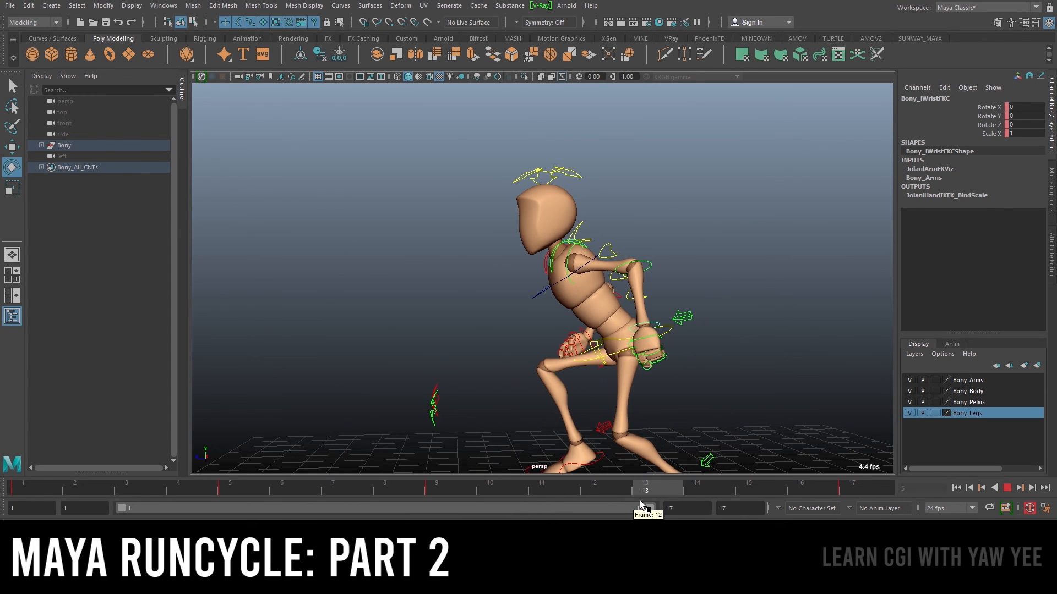
# At frame 13, rotate the left elbow FK control to about -55 on Rotate Y
pyautogui.press('q')
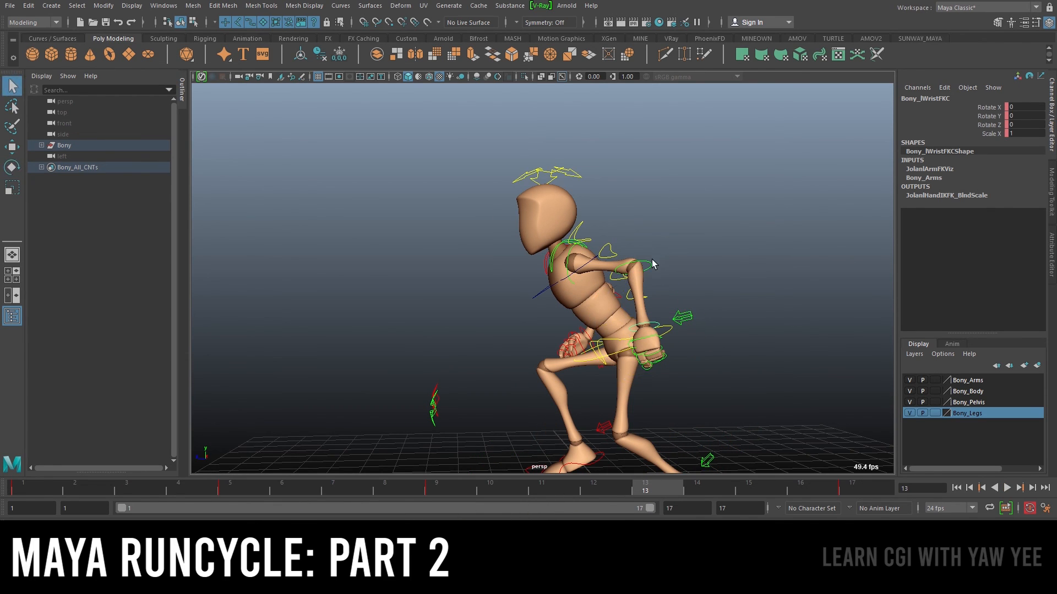
pyautogui.click(653, 265)
pyautogui.press('e')
pyautogui.moveTo(670, 302); pyautogui.dragTo(667, 312)
pyautogui.press('q')
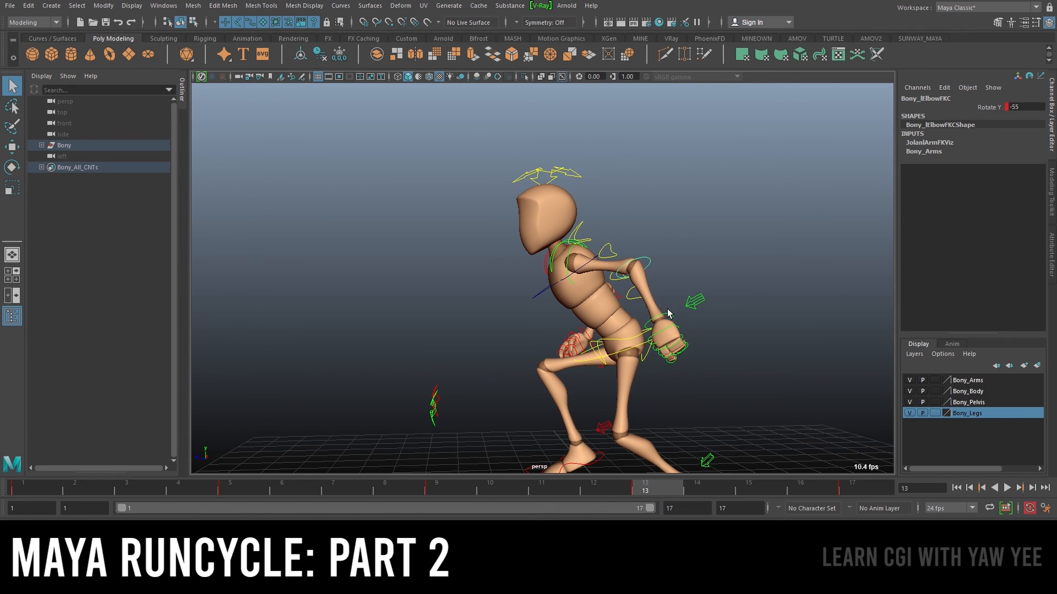
# Rotate the left wrist FK control to about 20 on Rotate Y at frame 13
pyautogui.click(667, 315)
pyautogui.press('e')
pyautogui.moveTo(708, 345); pyautogui.dragTo(719, 341)
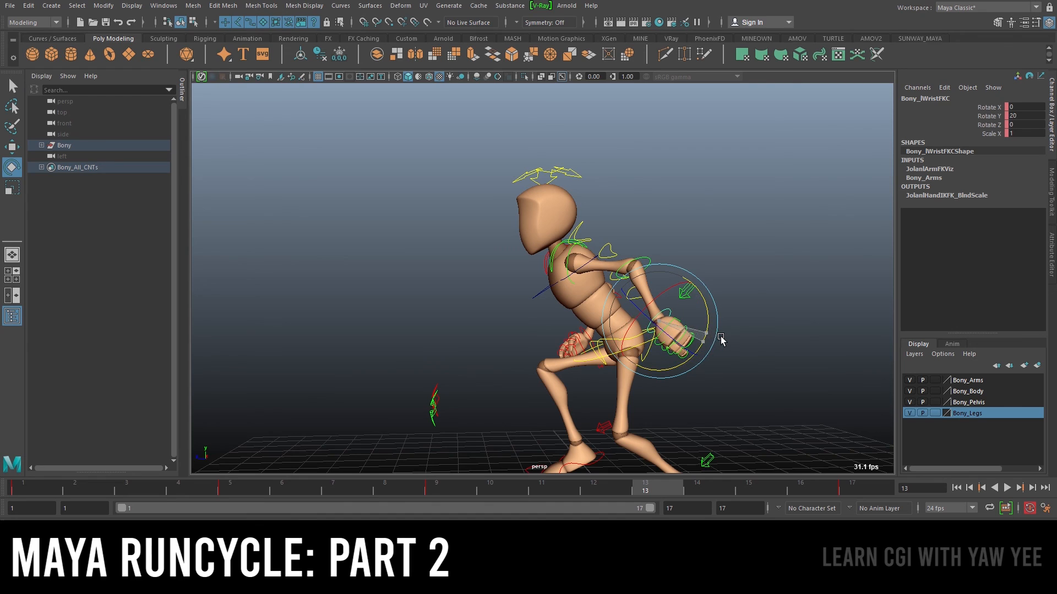
pyautogui.hotkey('alt', 'v')
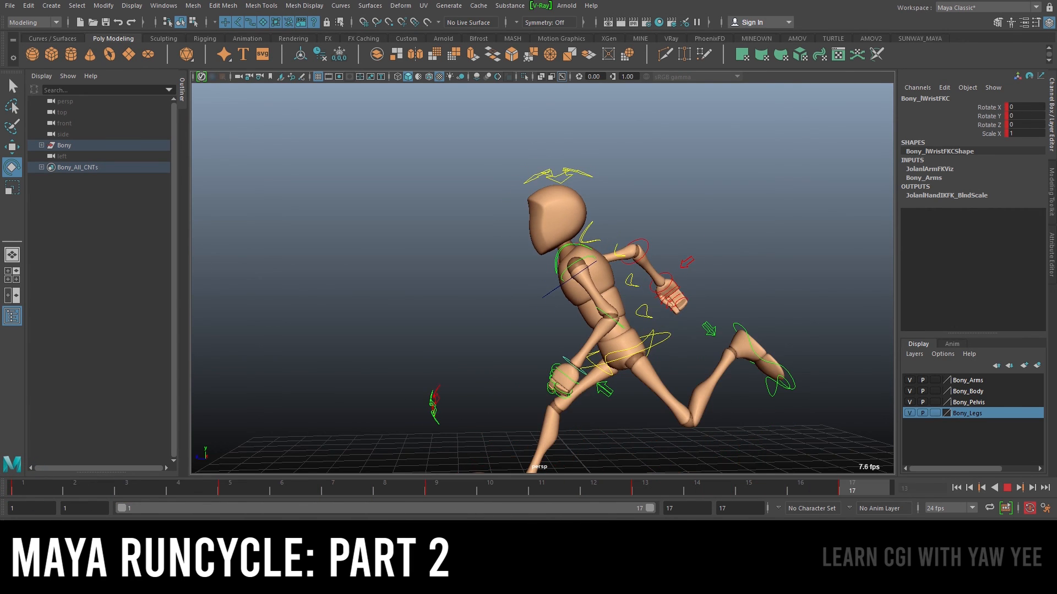
# Play back the run cycle while orbiting around the character to review the arm swing
pyautogui.click(1006, 489)
pyautogui.keyDown('alt'); pyautogui.moveTo(464, 352); pyautogui.dragTo(627, 354); pyautogui.keyUp('alt')
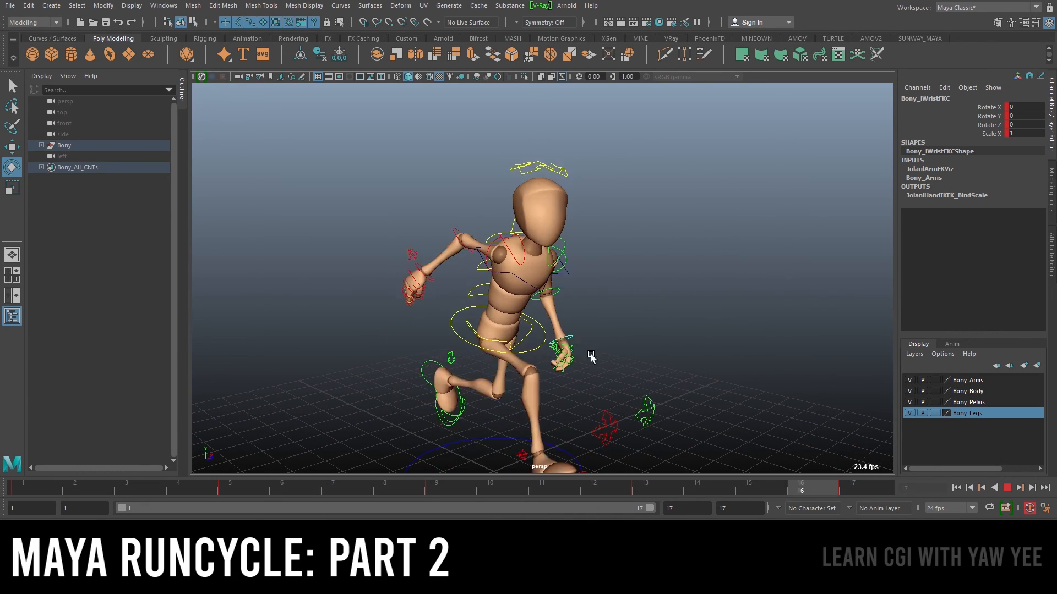
pyautogui.keyDown('alt'); pyautogui.moveTo(413, 347); pyautogui.dragTo(520, 355); pyautogui.keyUp('alt')
pyautogui.keyDown('alt'); pyautogui.moveTo(637, 338); pyautogui.dragTo(813, 407, button='right'); pyautogui.keyUp('alt')
pyautogui.click(1006, 488)
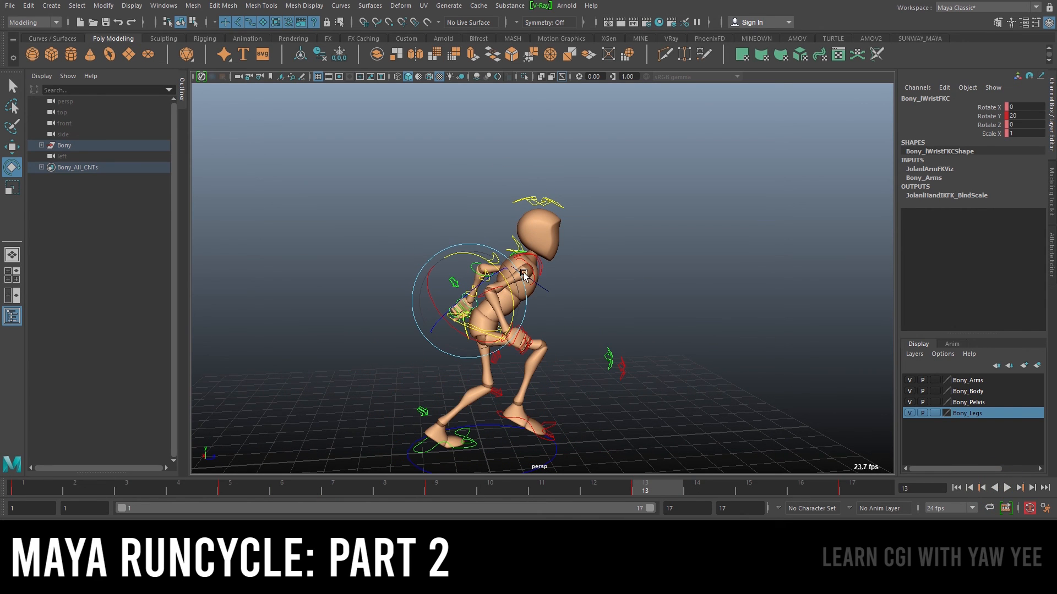
pyautogui.keyDown('alt'); pyautogui.moveTo(579, 300); pyautogui.dragTo(544, 300, button='right'); pyautogui.keyUp('alt')
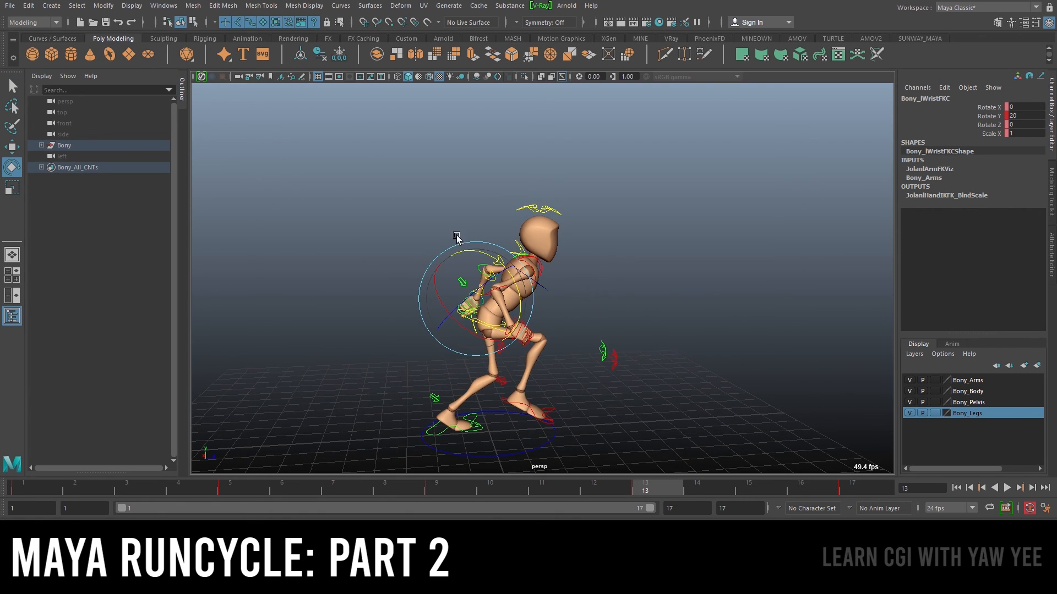